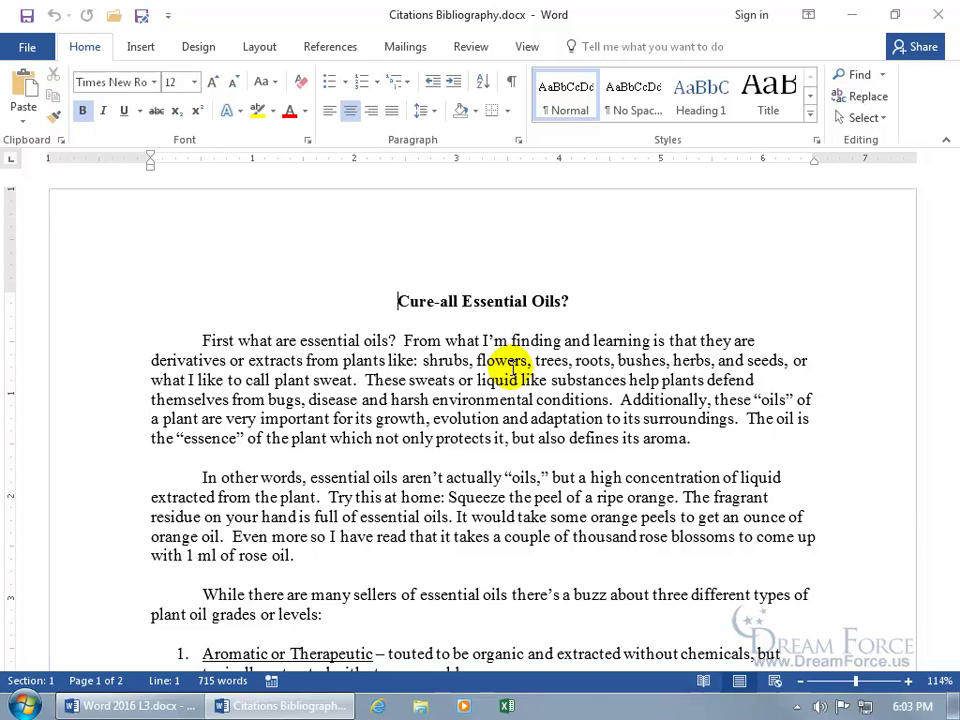
Place the cursor after 'aroma.' and preview the Insert Citation options on the References tab.
left_click(690, 438)
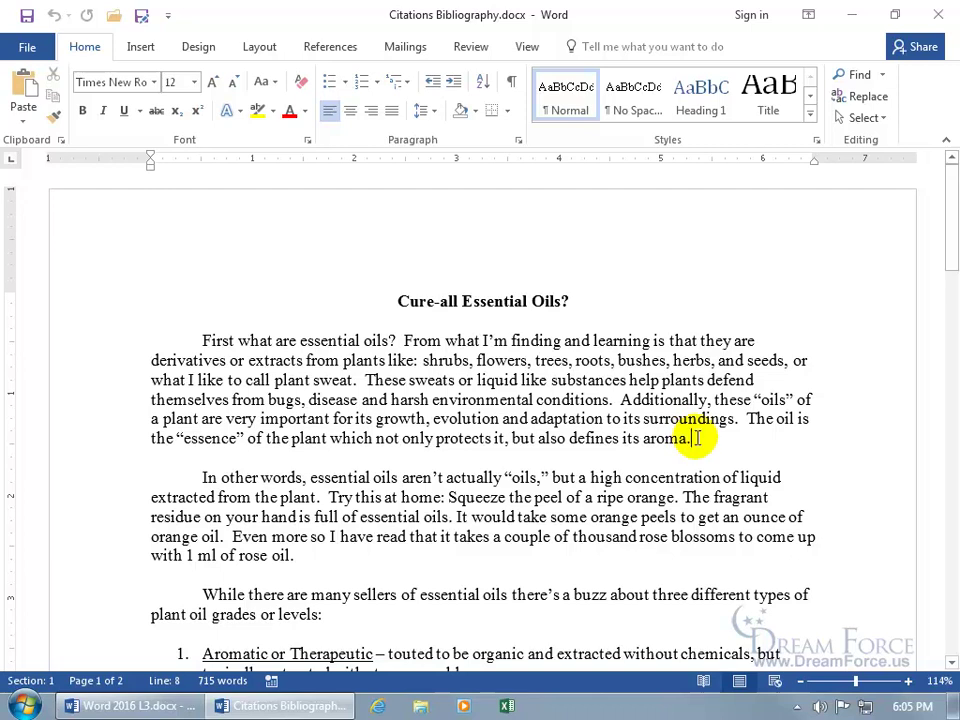
left_click(331, 50)
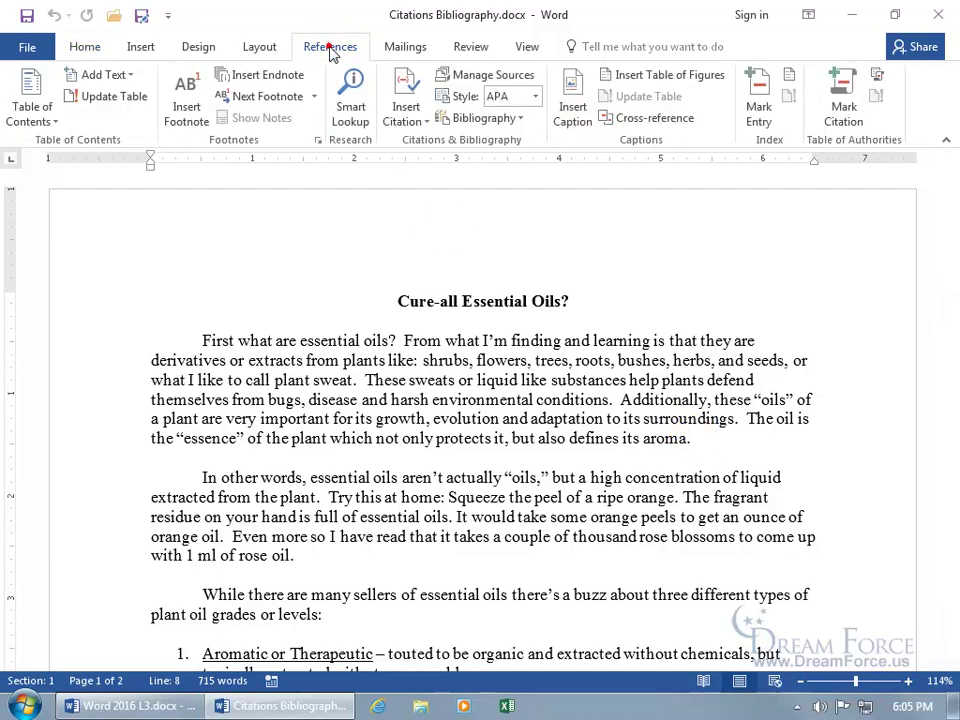
left_click(408, 124)
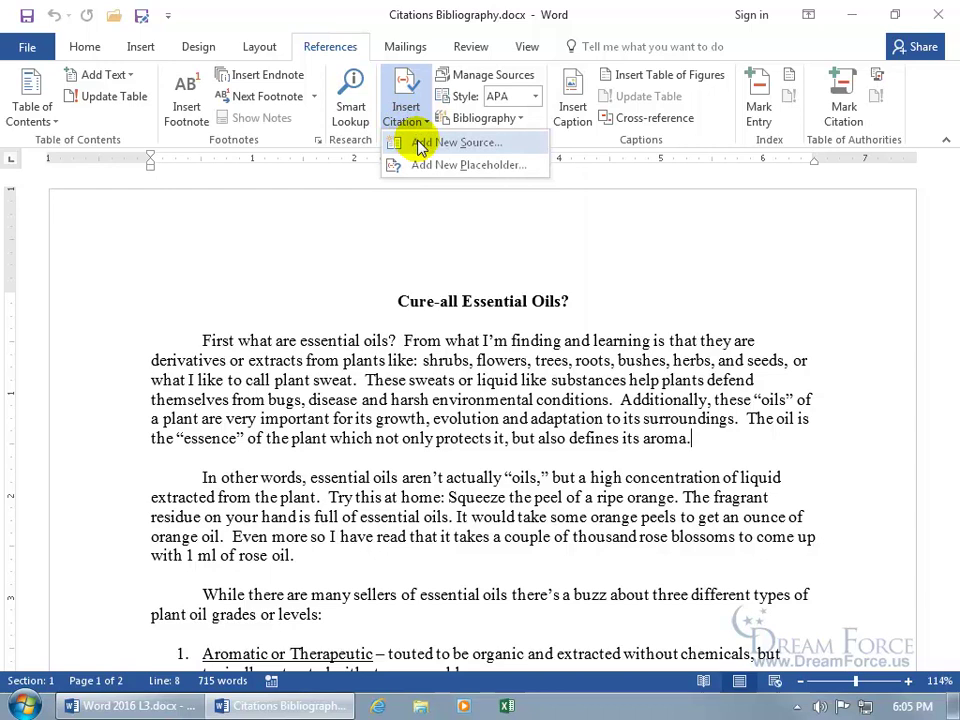
left_click(555, 150)
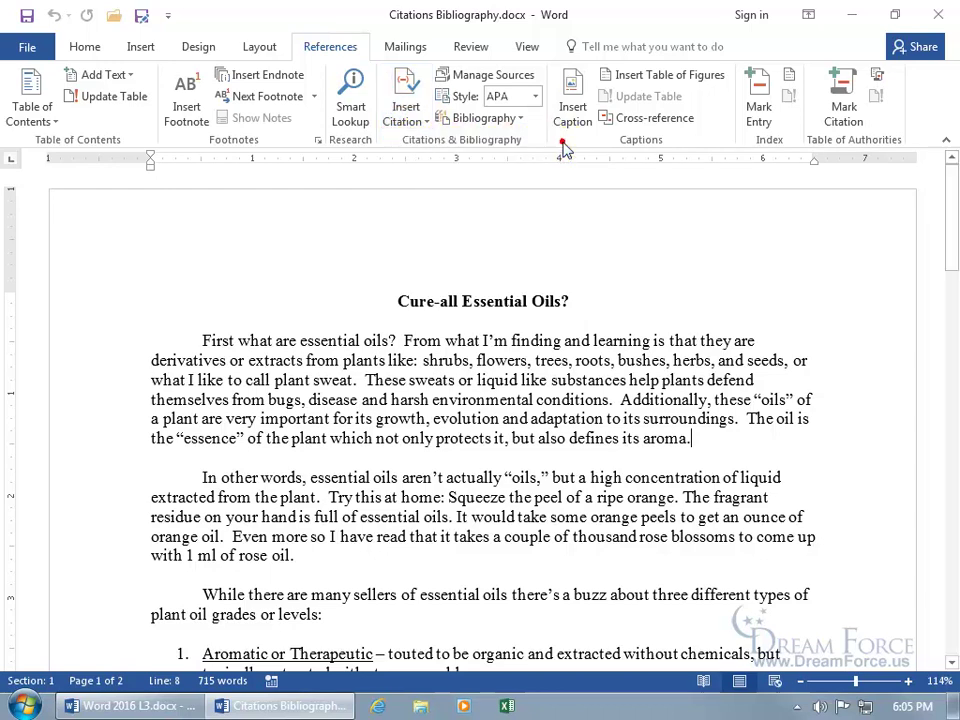
Check the citation style list, keep APA, and bring up the Insert Citation menu.
left_click(536, 97)
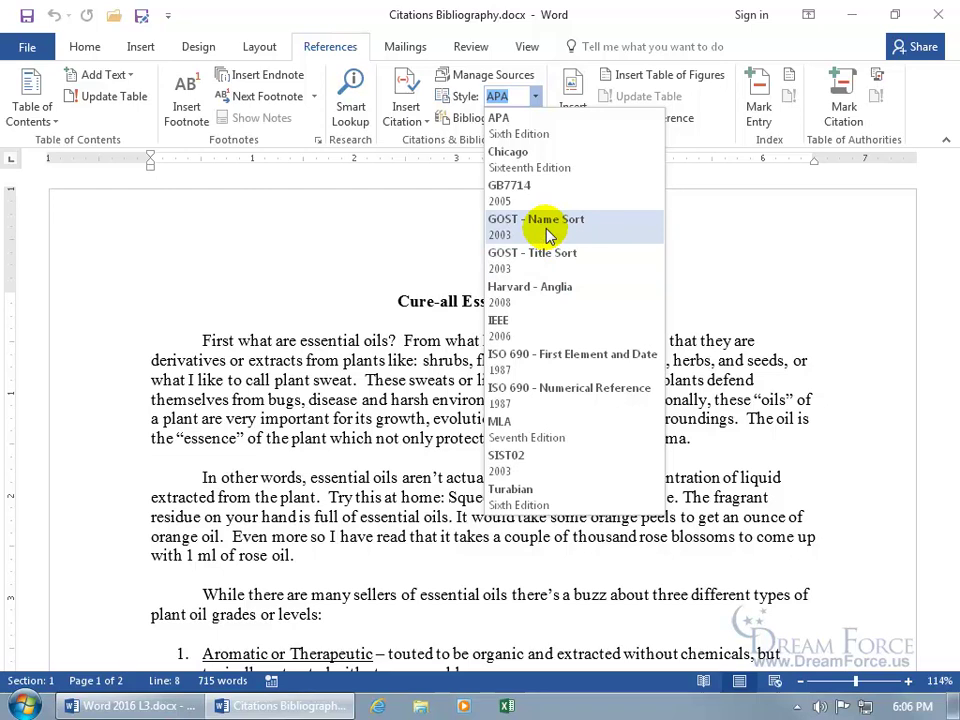
left_click(347, 47)
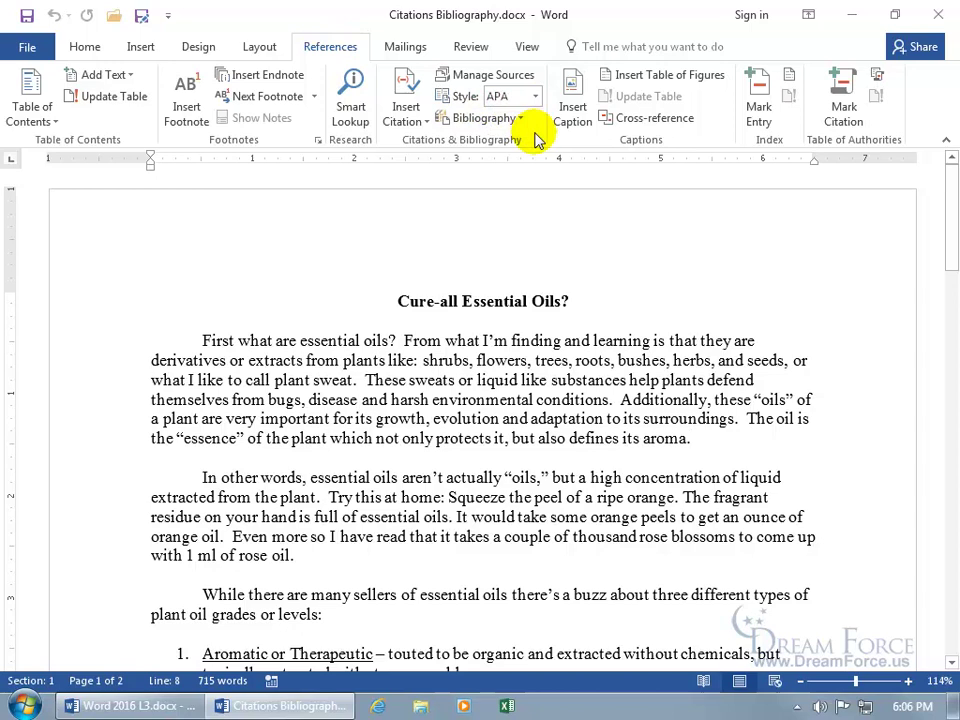
left_click(405, 120)
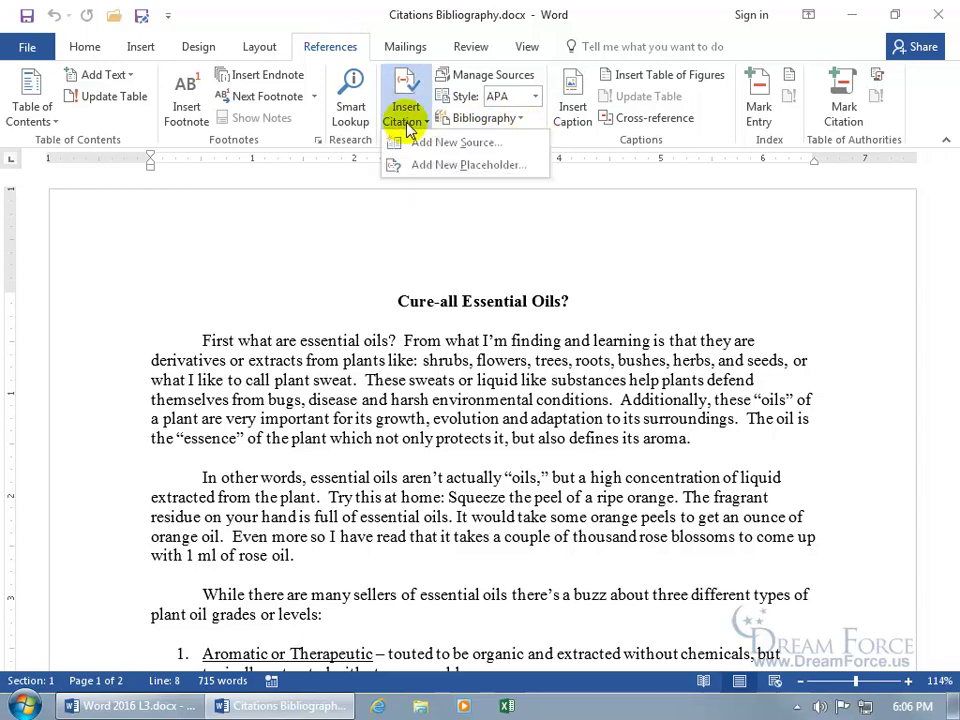
Create a new source of type Report and enter two author names separated by a semicolon.
left_click(411, 143)
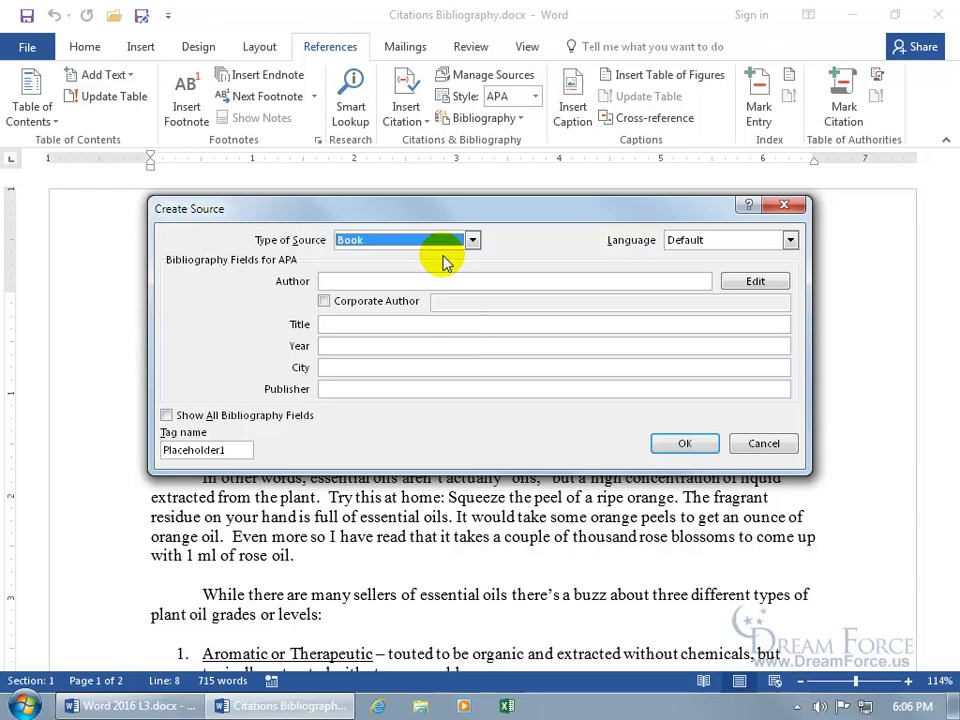
left_click(472, 240)
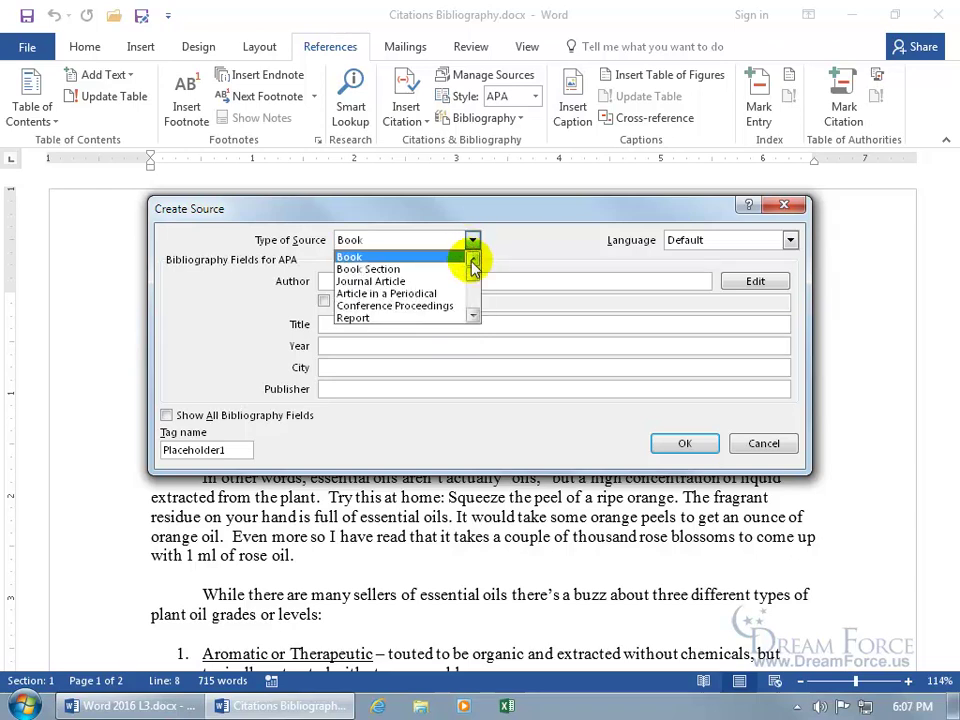
left_click(473, 316)
left_click(473, 316)
left_click(473, 316)
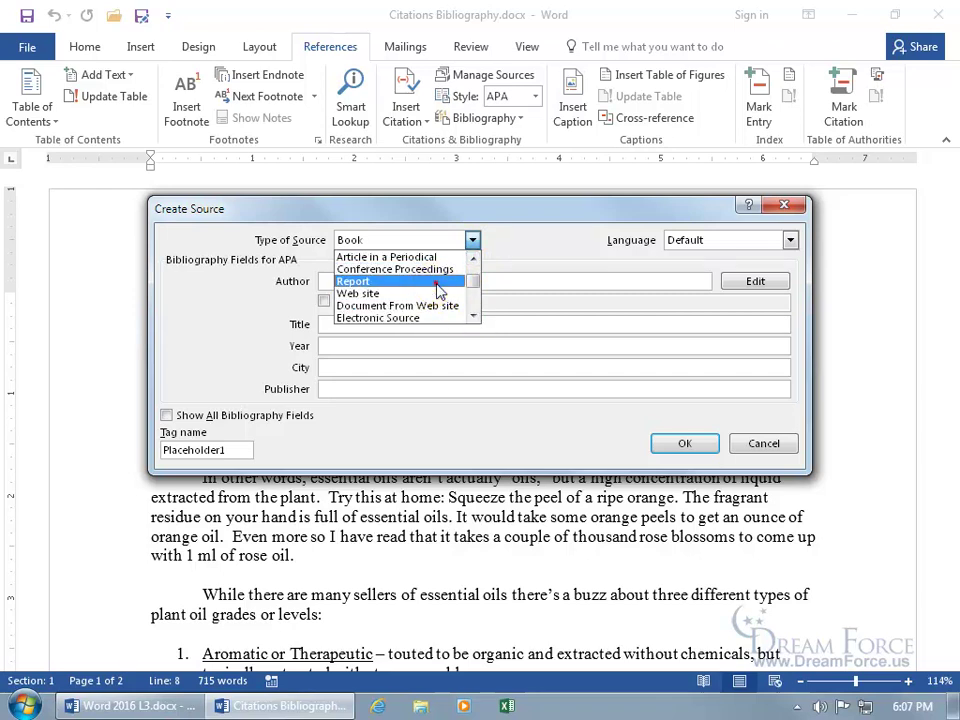
left_click(437, 287)
left_click(430, 282)
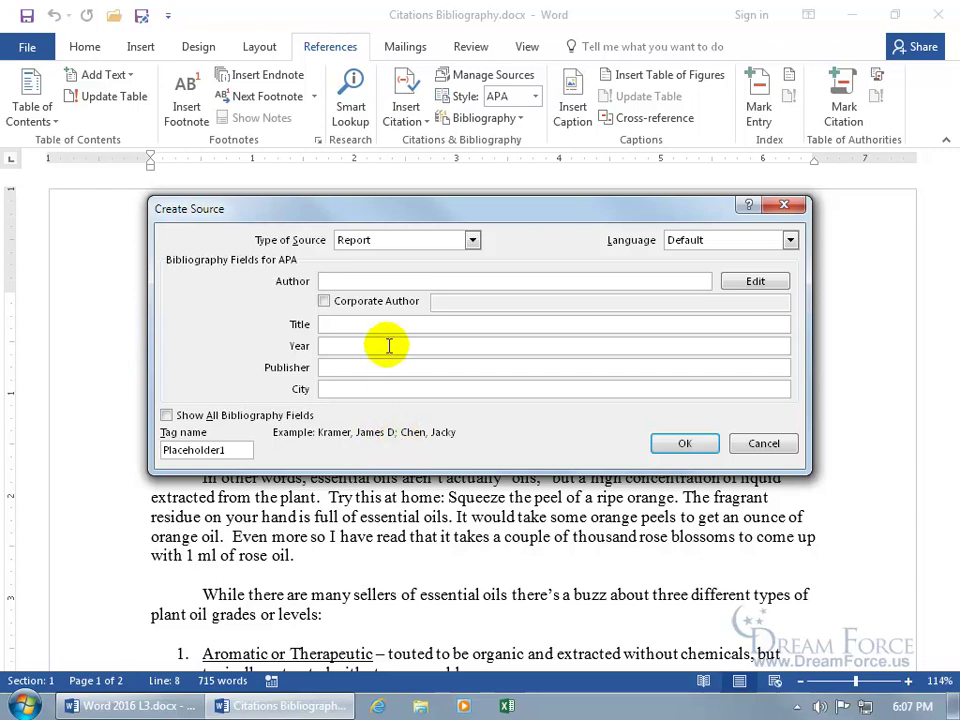
type("Doo, Shaggy")
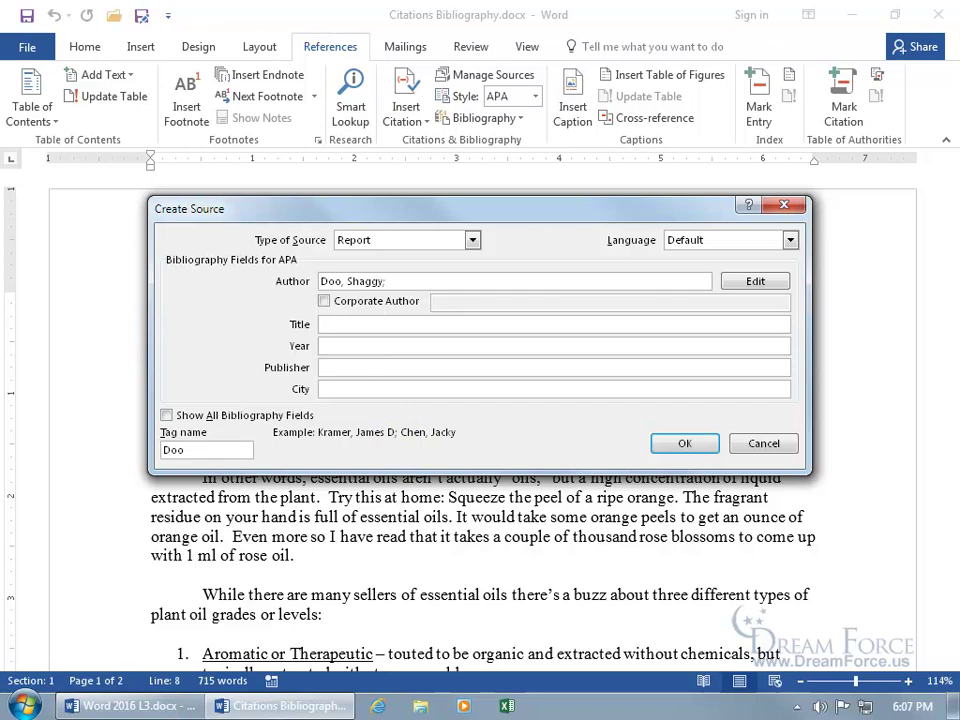
type("; Kershaw, Kirt")
In Edit Name, move the second author to the top and add a third author.
left_click(735, 282)
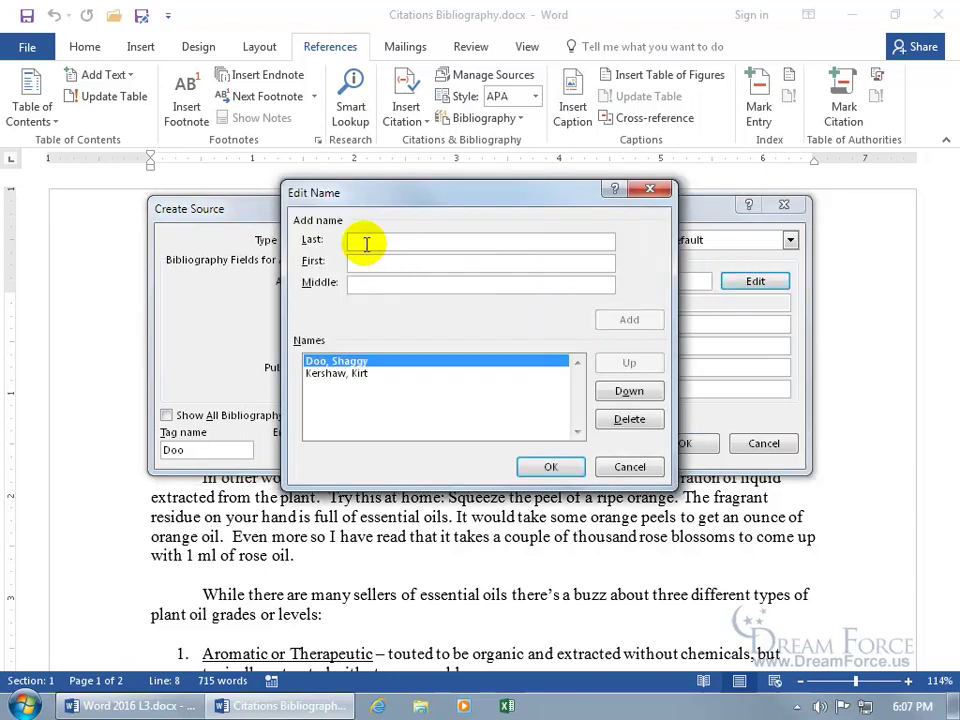
left_click(368, 375)
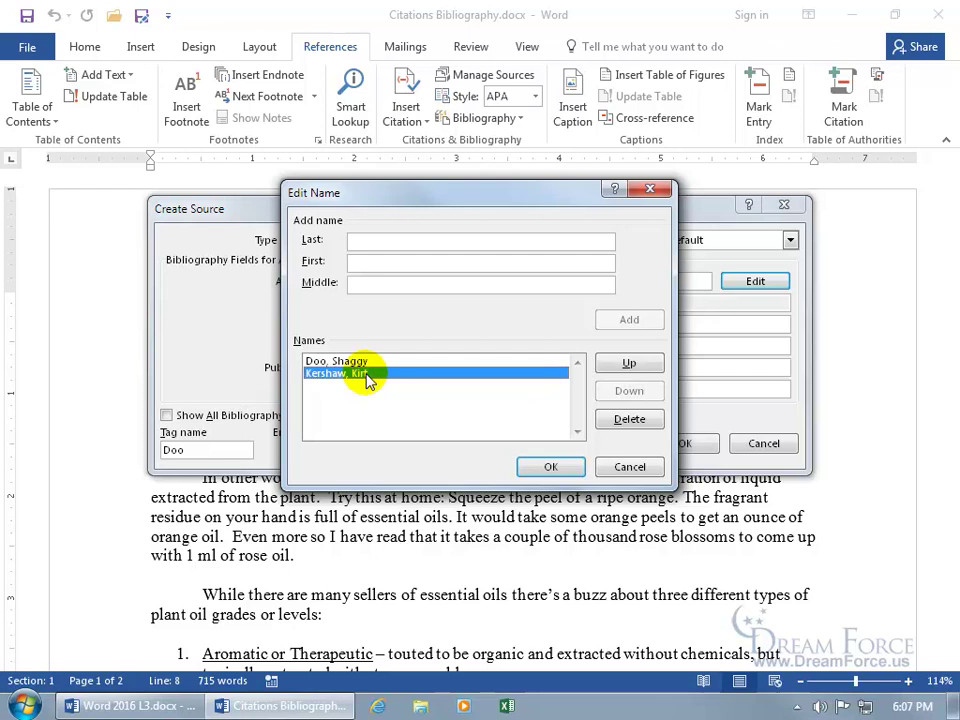
left_click(622, 365)
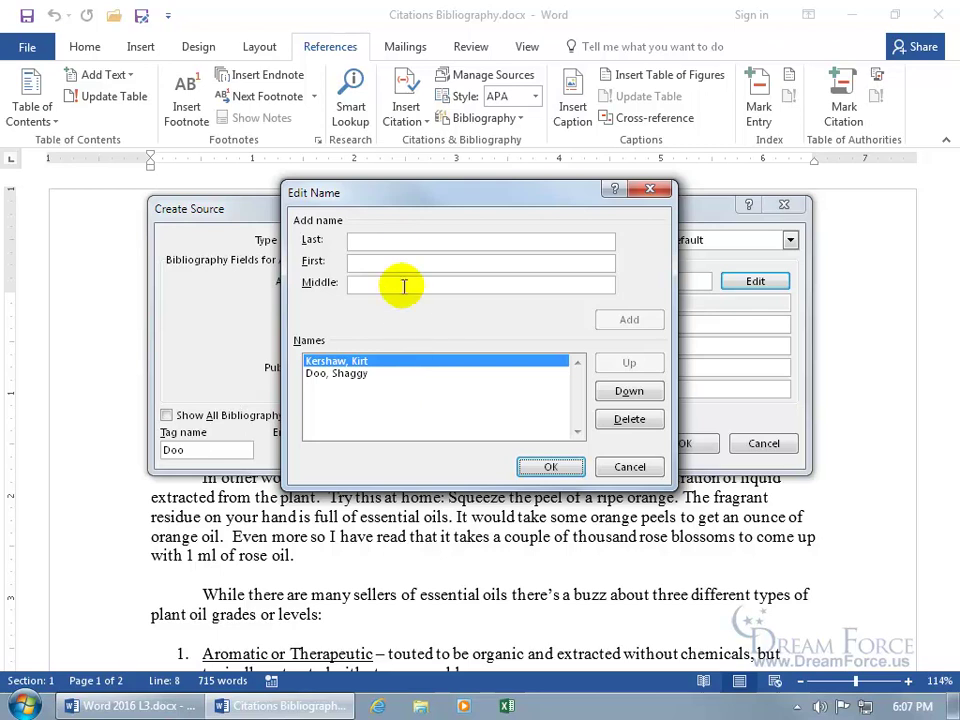
left_click(397, 242)
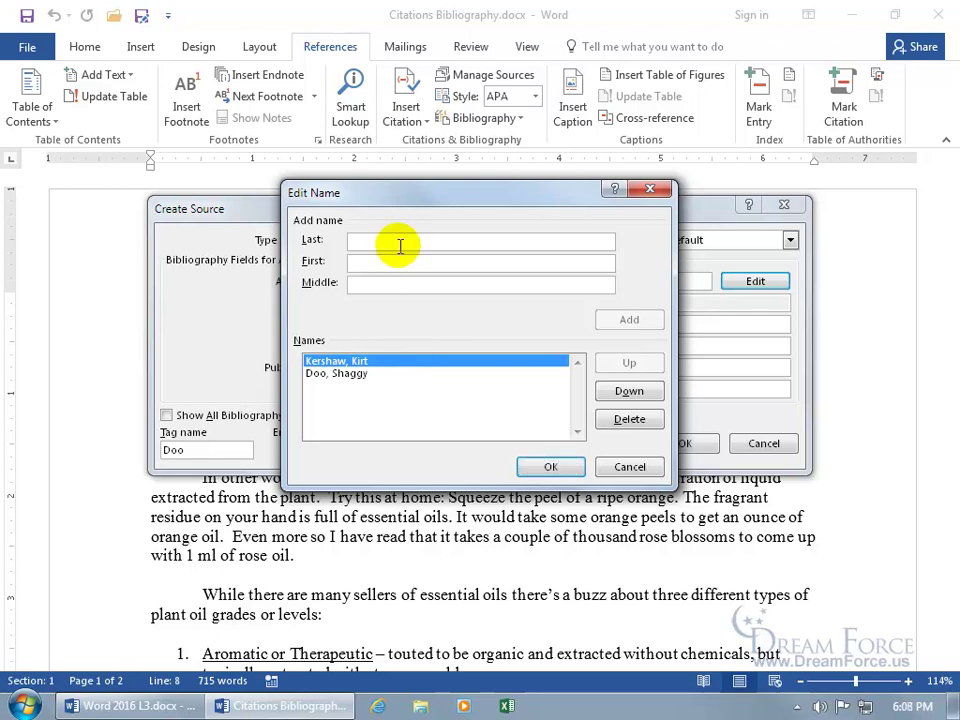
type("McStuffins")
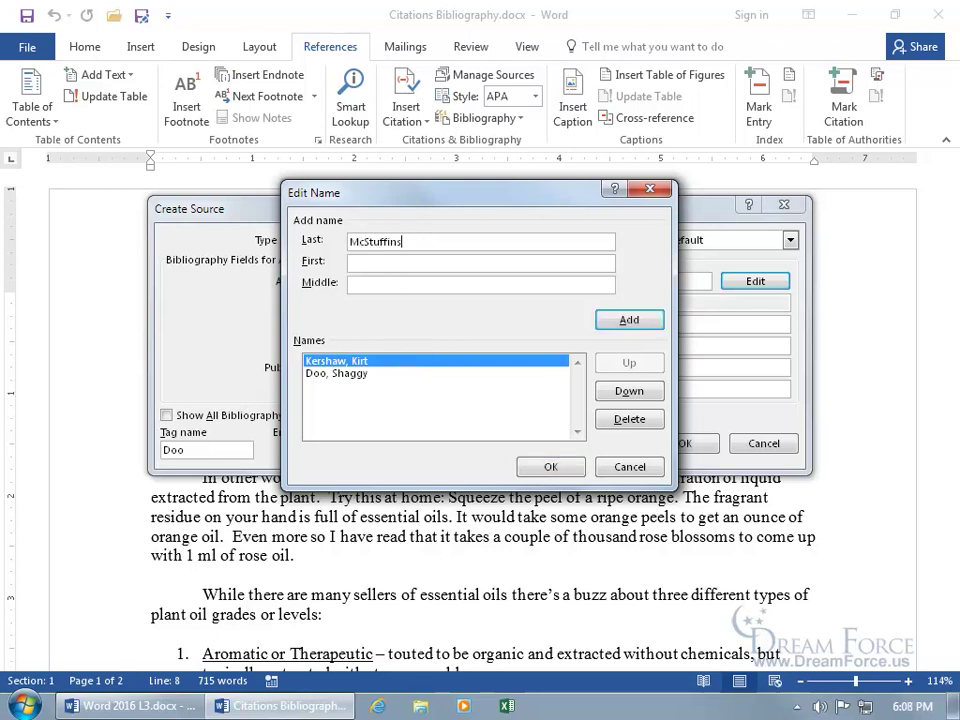
type(", Doc")
left_click(606, 323)
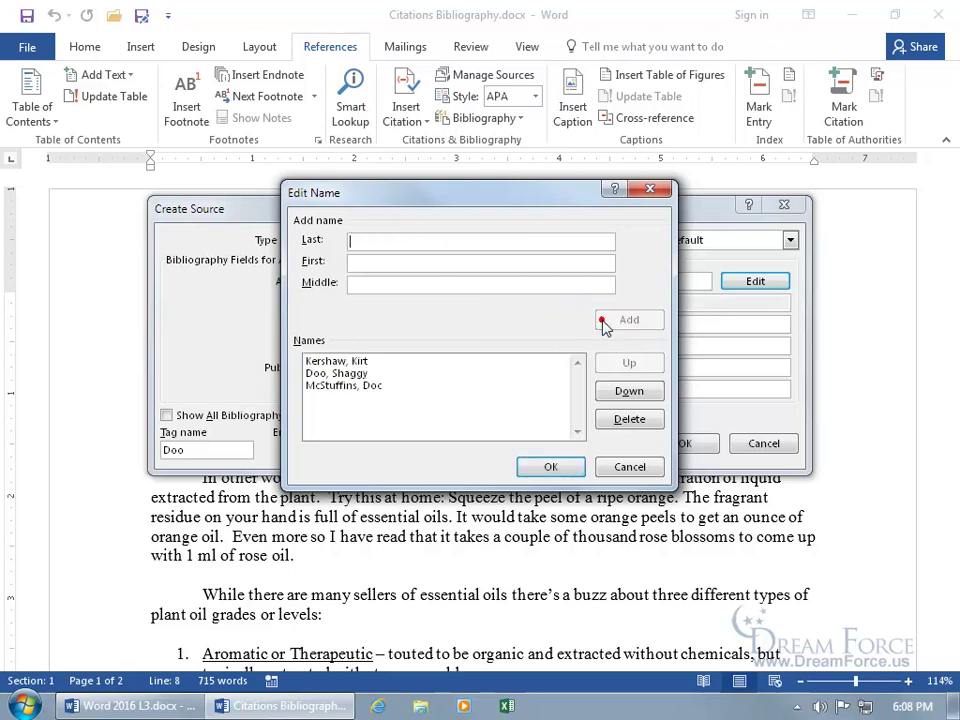
left_click(560, 467)
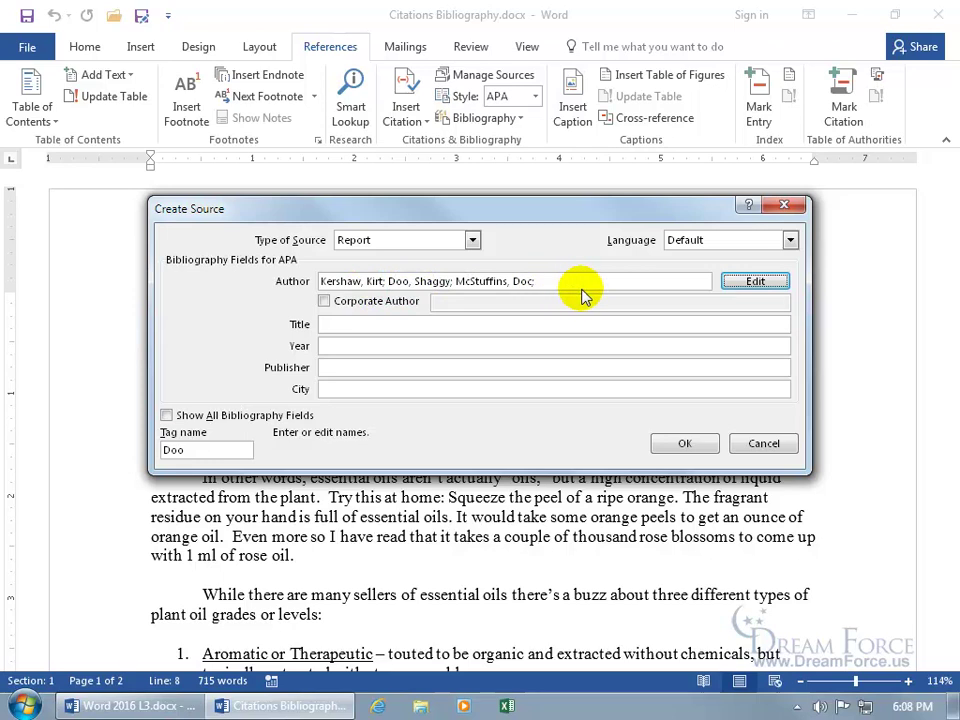
Delete the top name and the added author so only the original first author remains.
left_click(755, 281)
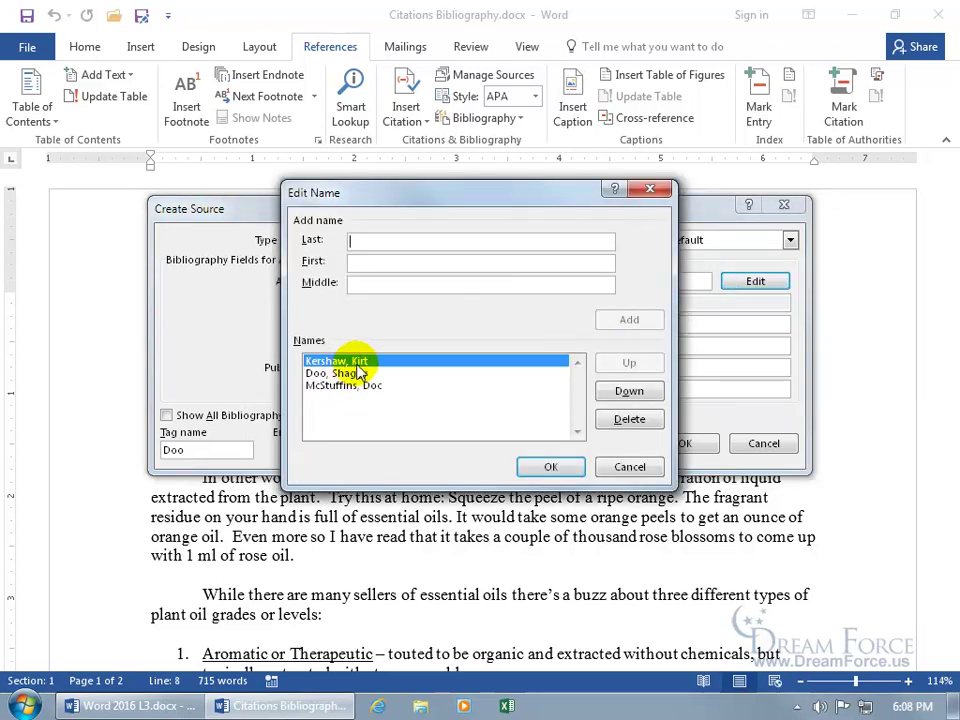
left_click(627, 418)
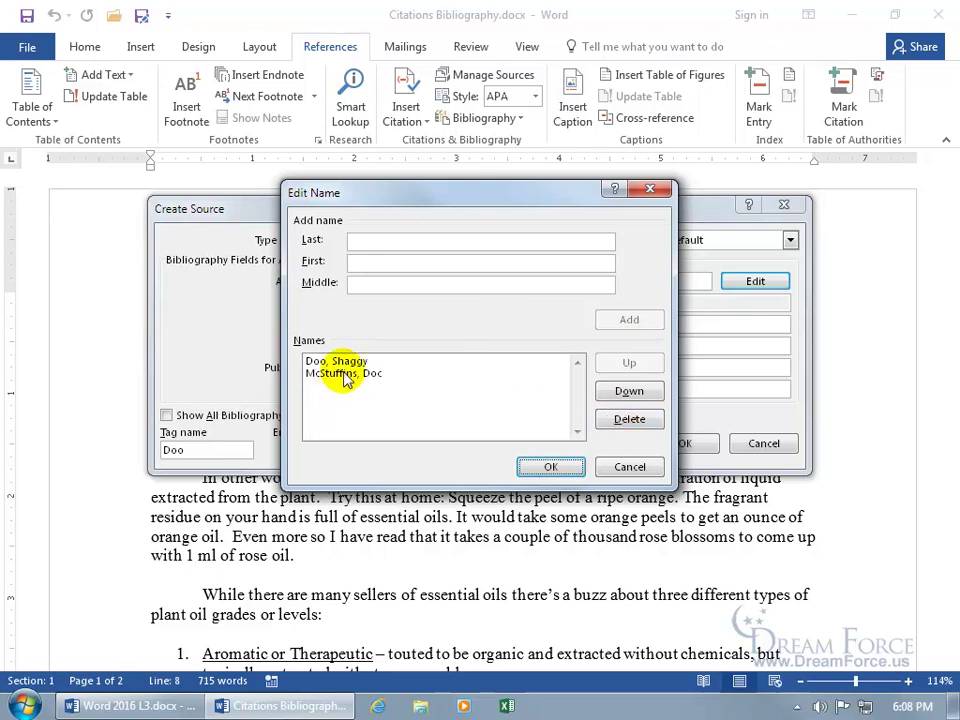
left_click(342, 372)
left_click(628, 418)
left_click(550, 466)
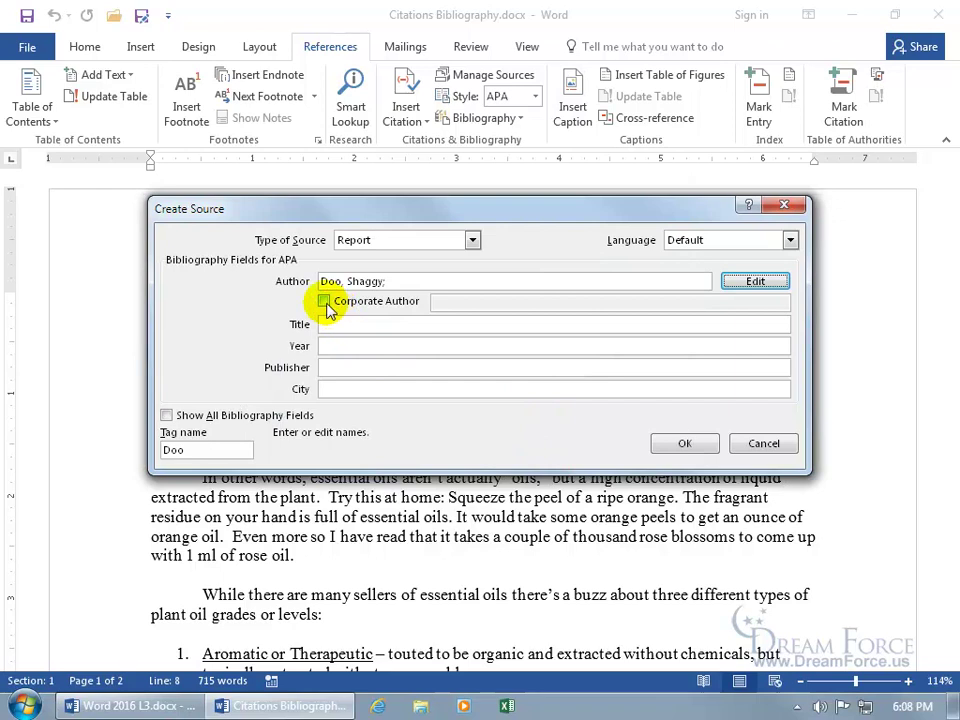
Enter the report title 'Essential Oils For A Healthier Lifestyle' and year 2016.
left_click(353, 324)
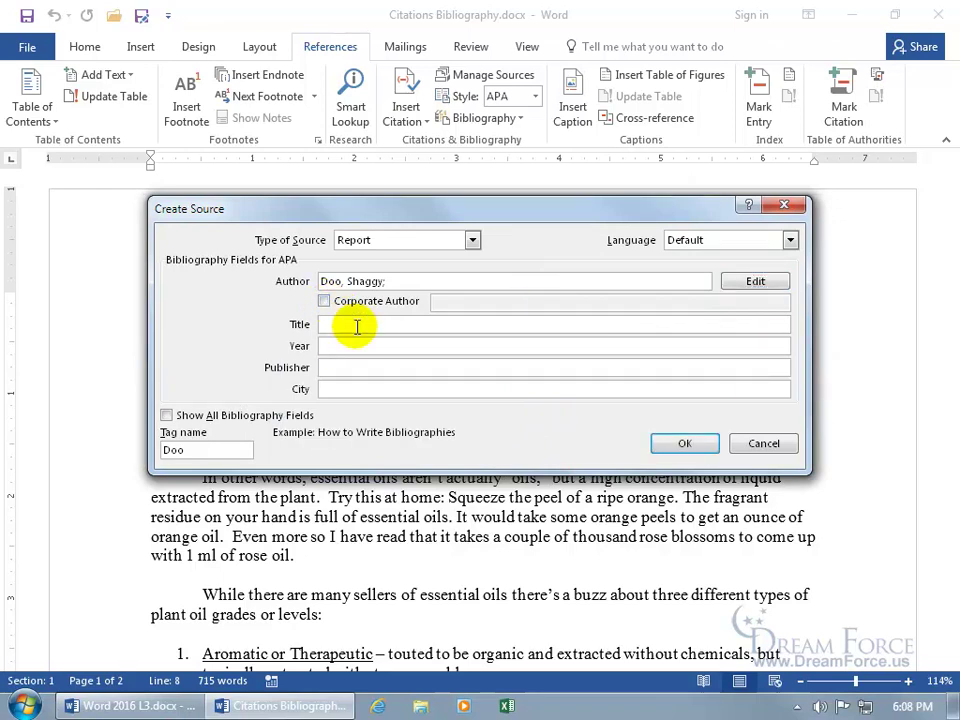
type("Essential Oils For A Healthier Lifestyle")
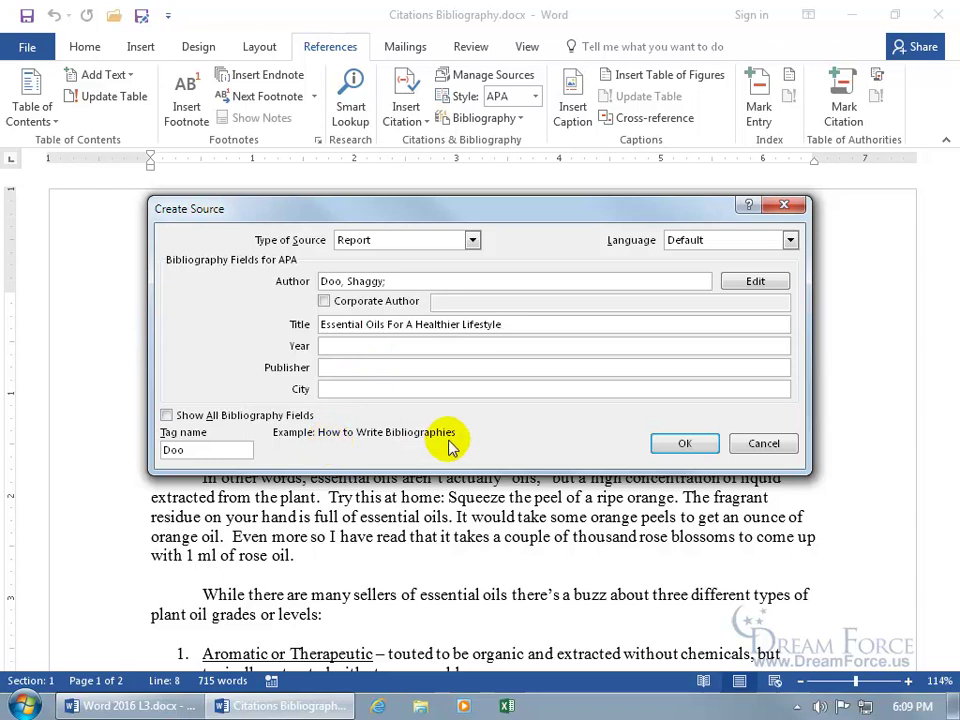
left_click(378, 348)
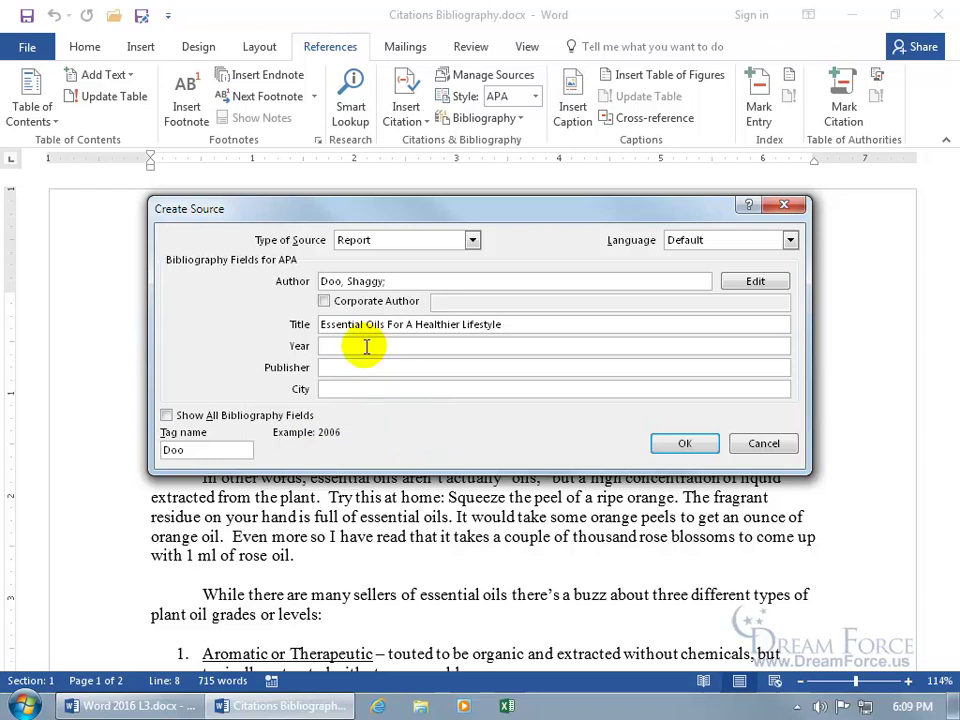
type("2016")
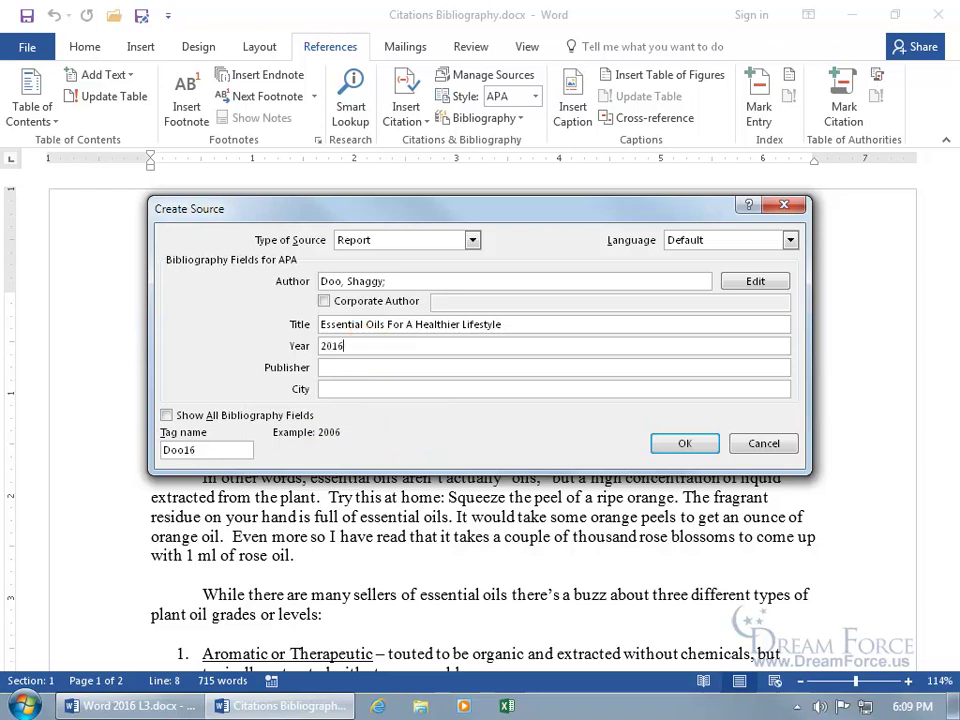
left_click(321, 367)
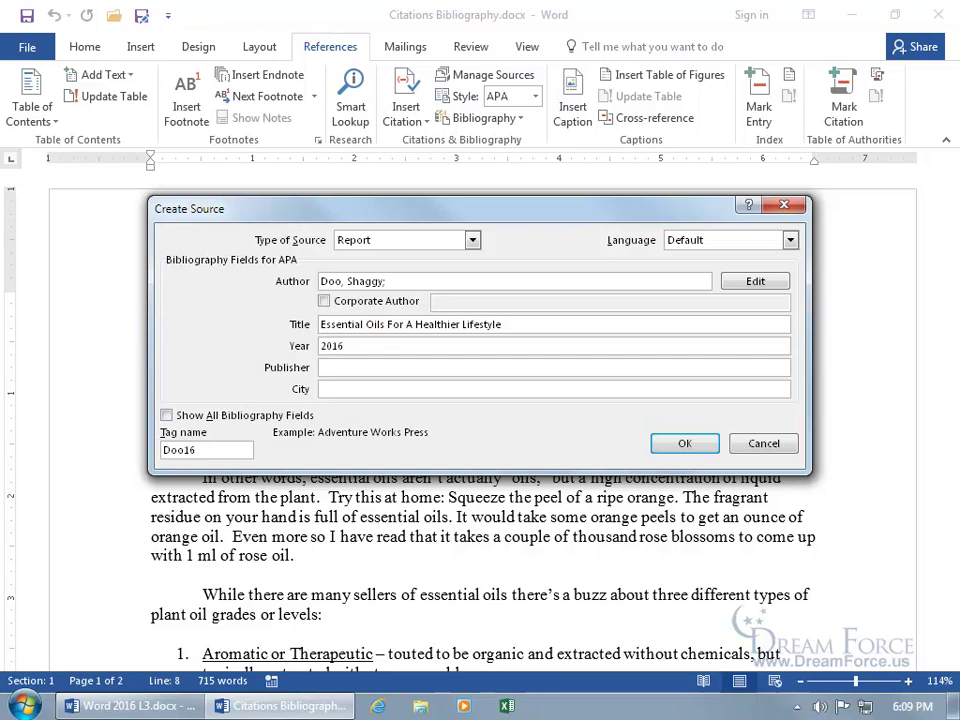
left_click(339, 390)
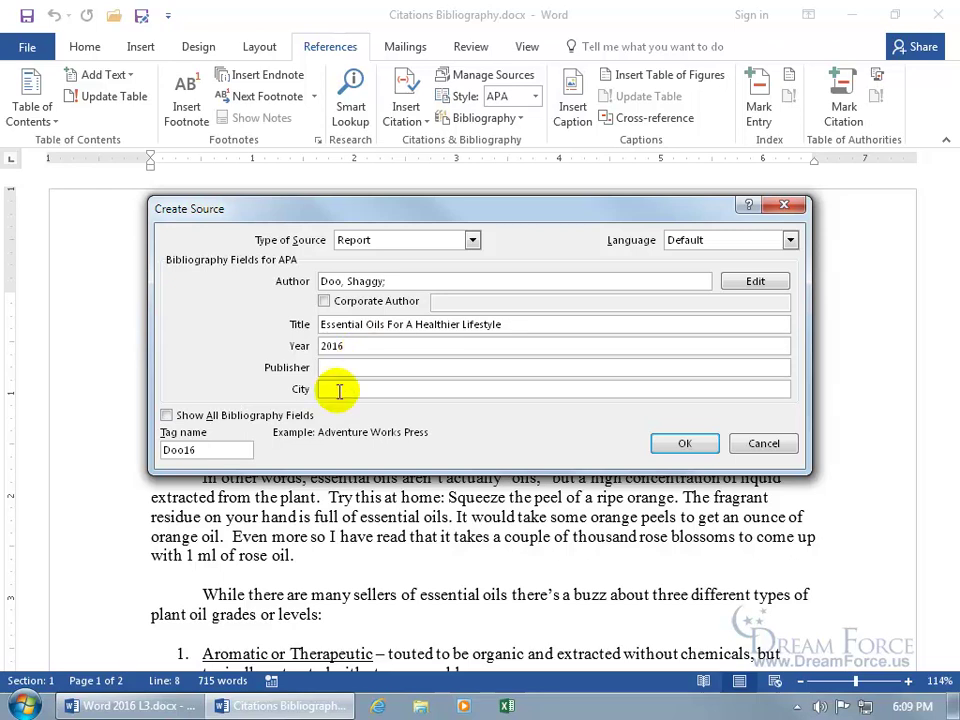
Review all bibliography fields, then save the source to insert its citation after 'aroma.'.
left_click(166, 416)
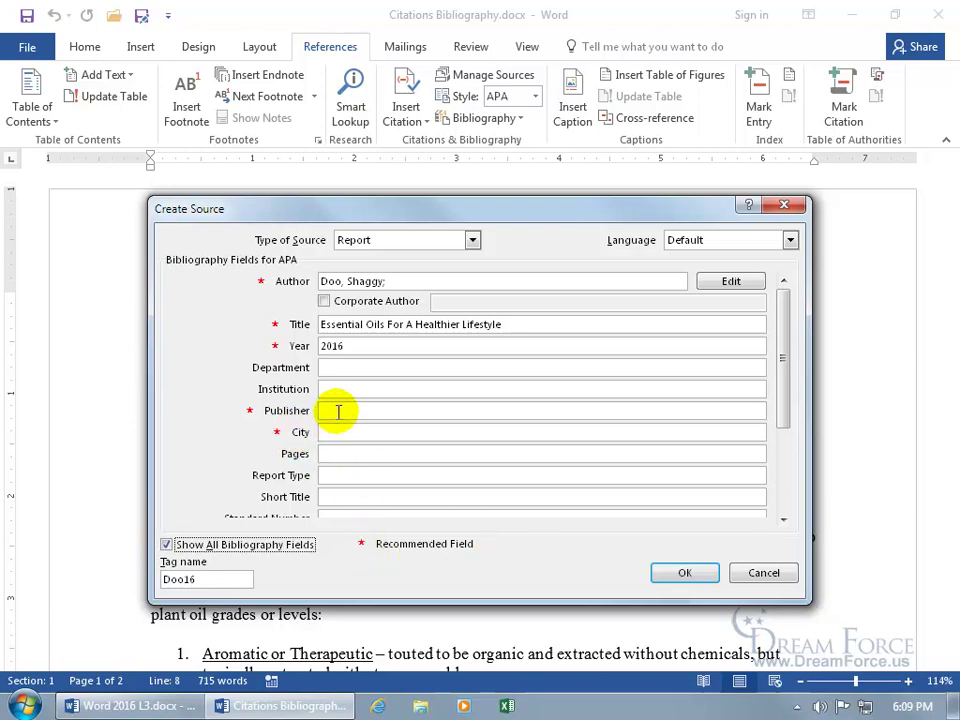
left_click_drag(778, 407, 784, 350)
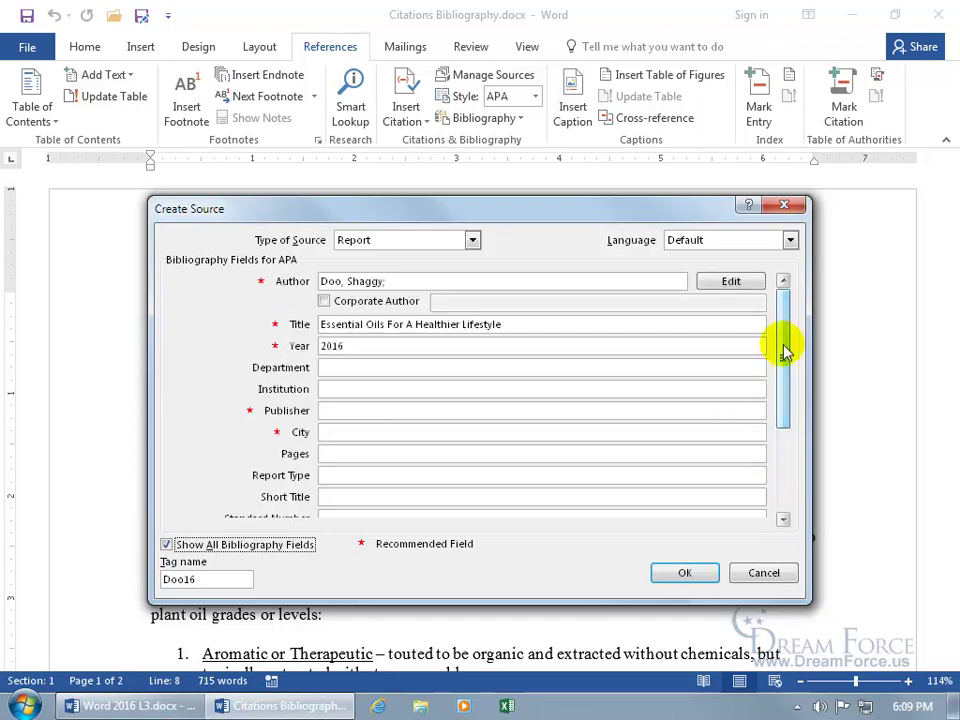
left_click(167, 544)
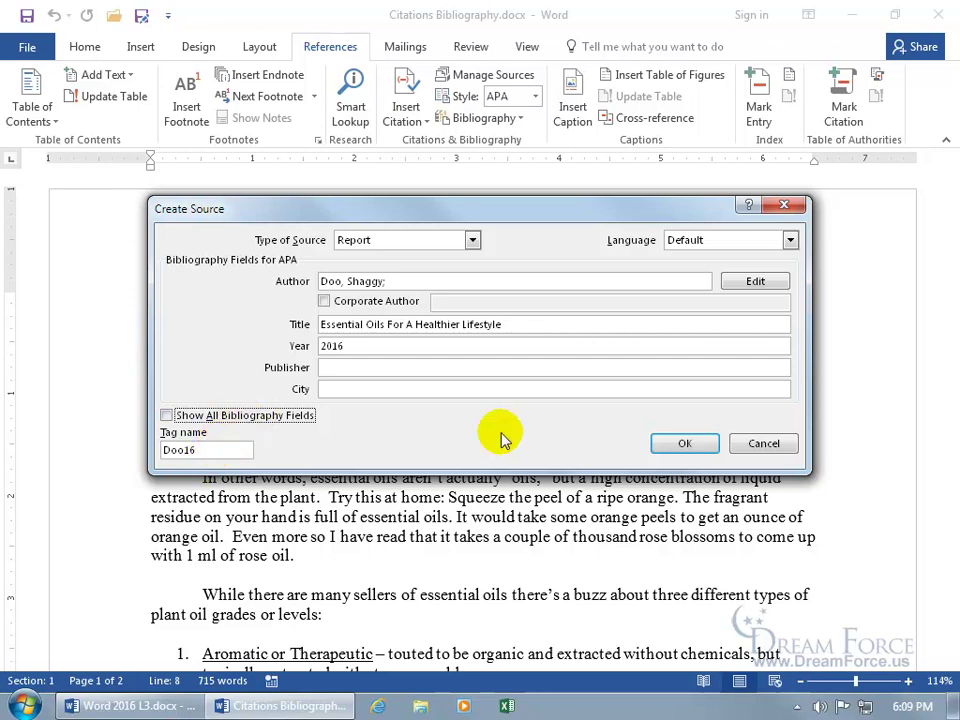
left_click(677, 444)
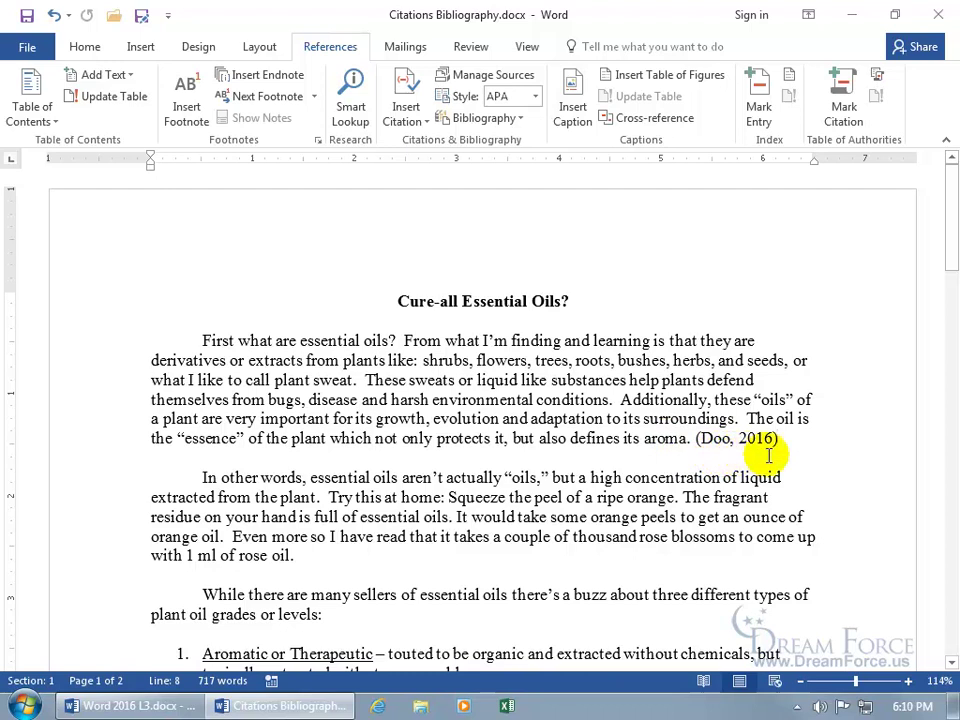
left_click(748, 439)
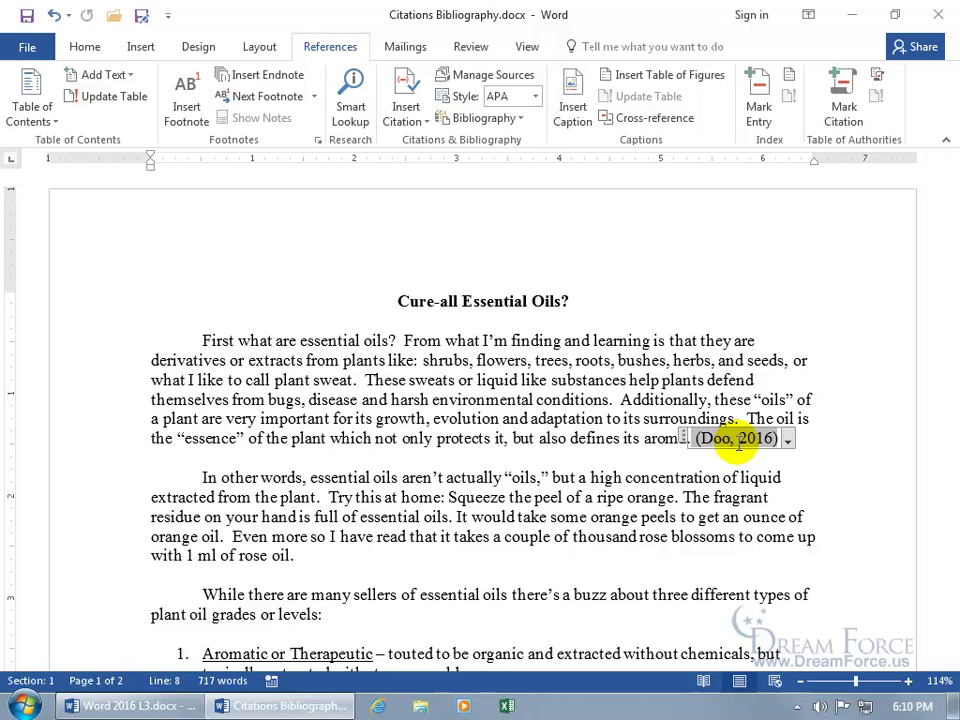
left_click(789, 444)
left_click(736, 480)
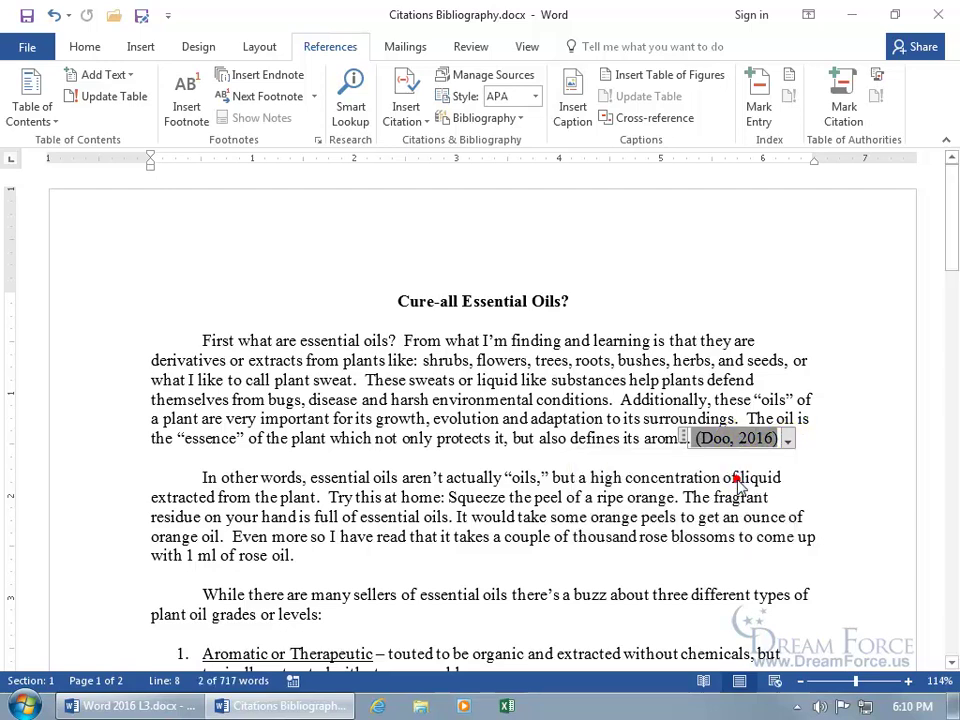
left_click(680, 444)
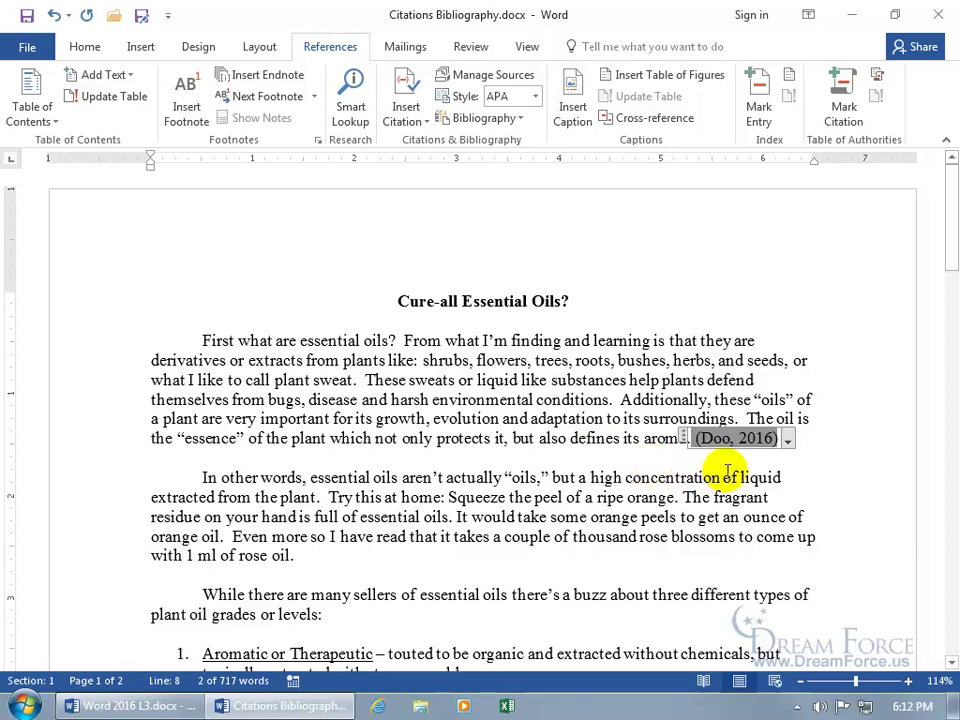
Scroll to the oils list and place the cursor after the Lavender description.
left_click_drag(943, 232, 946, 386)
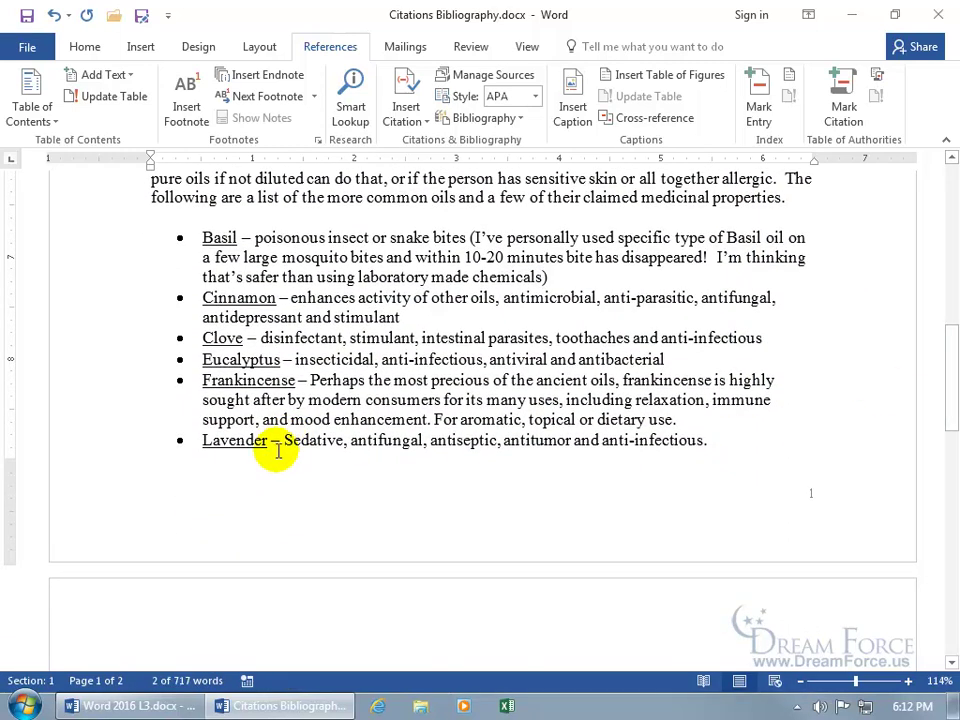
scroll(277, 450, "down", 1)
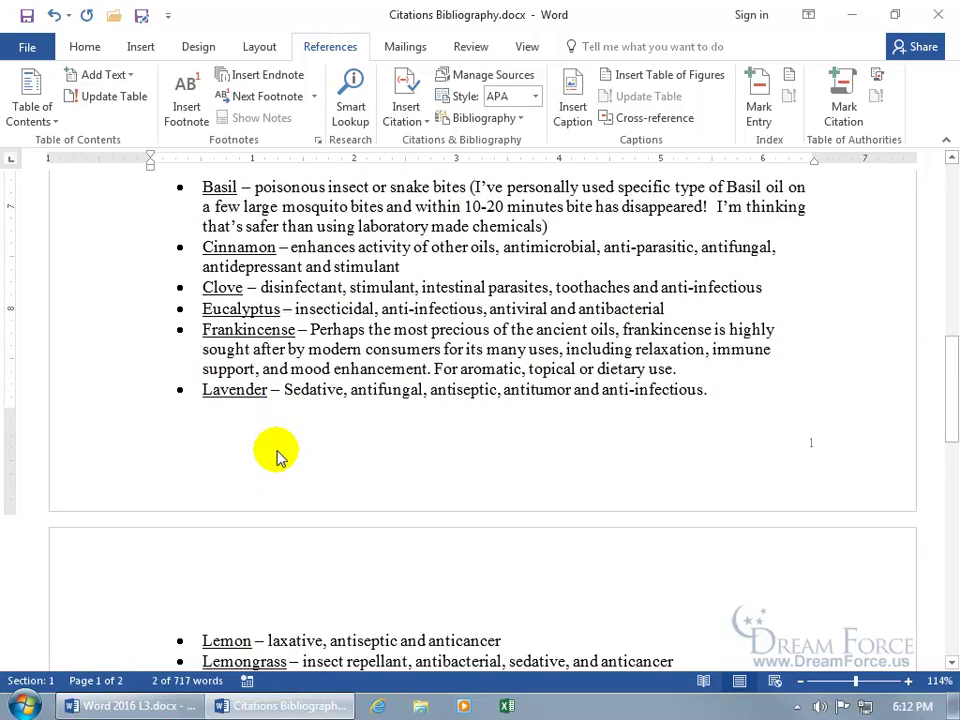
left_click(720, 391)
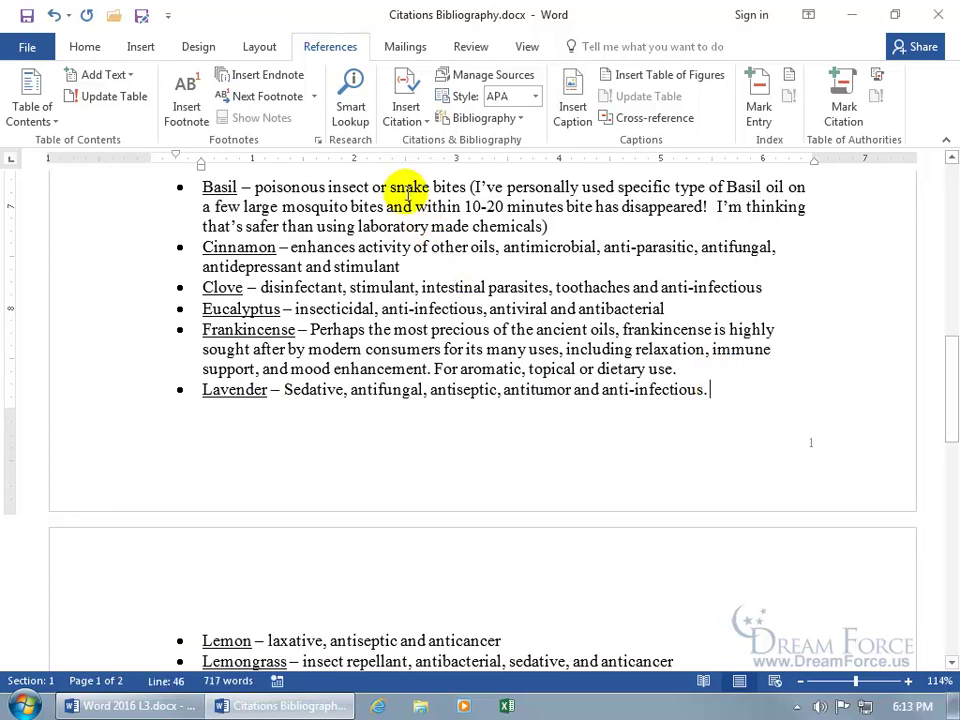
Cite the essential oils report there, undo it, and start a new source instead.
left_click(407, 123)
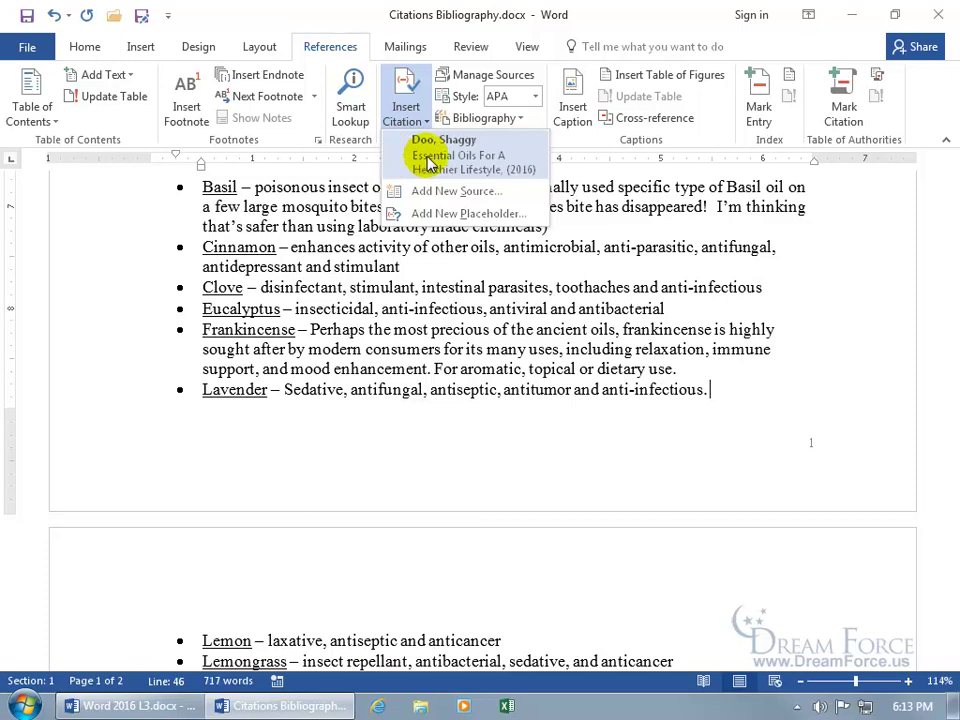
left_click(420, 156)
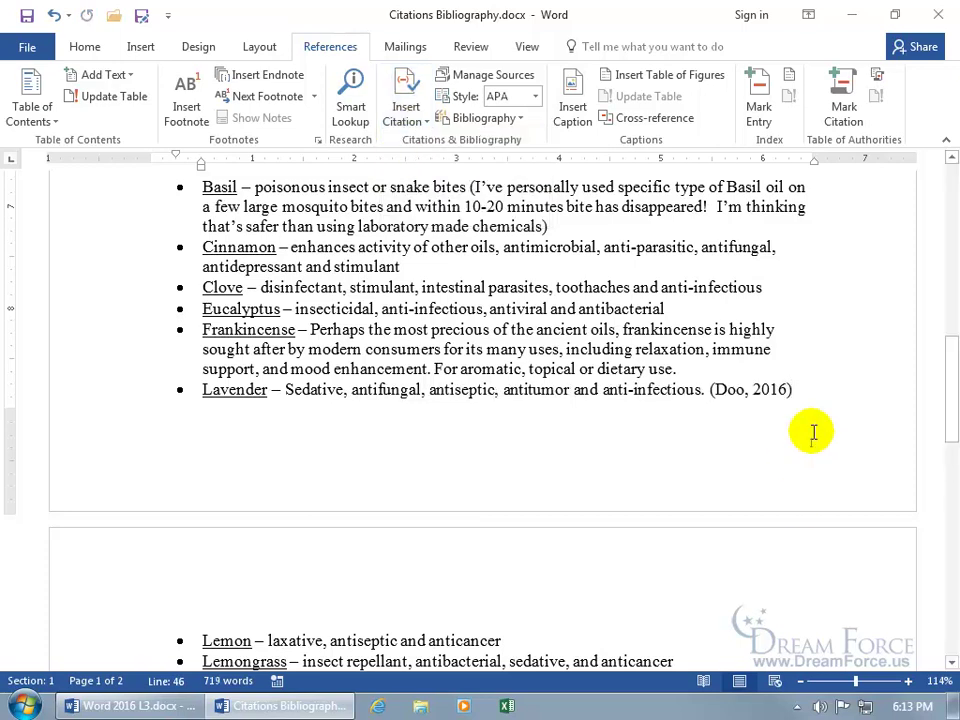
left_click(54, 15)
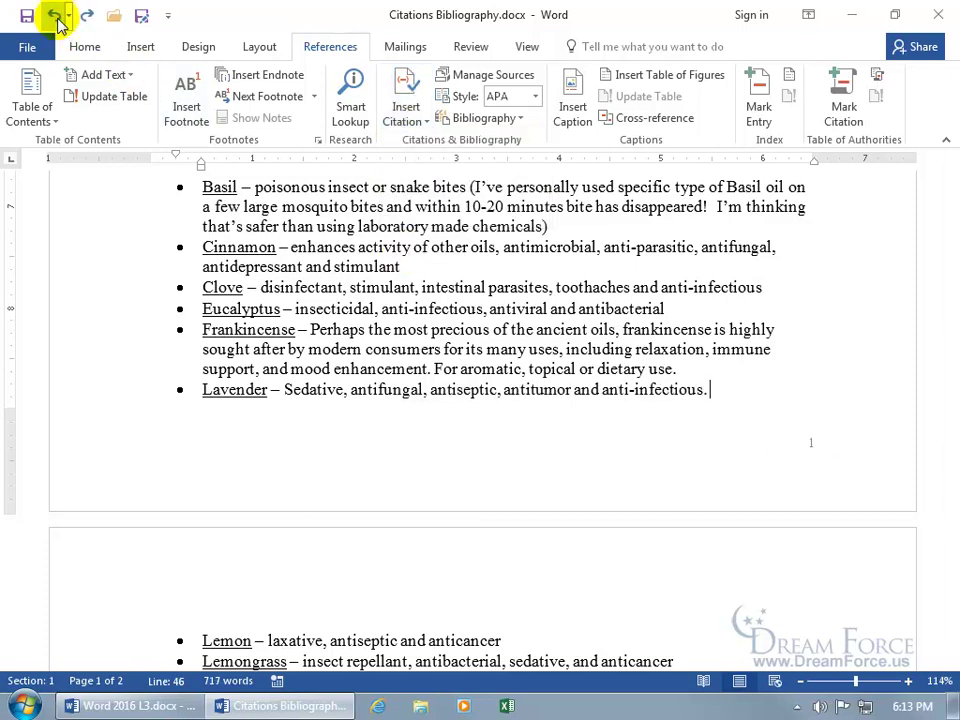
left_click(405, 122)
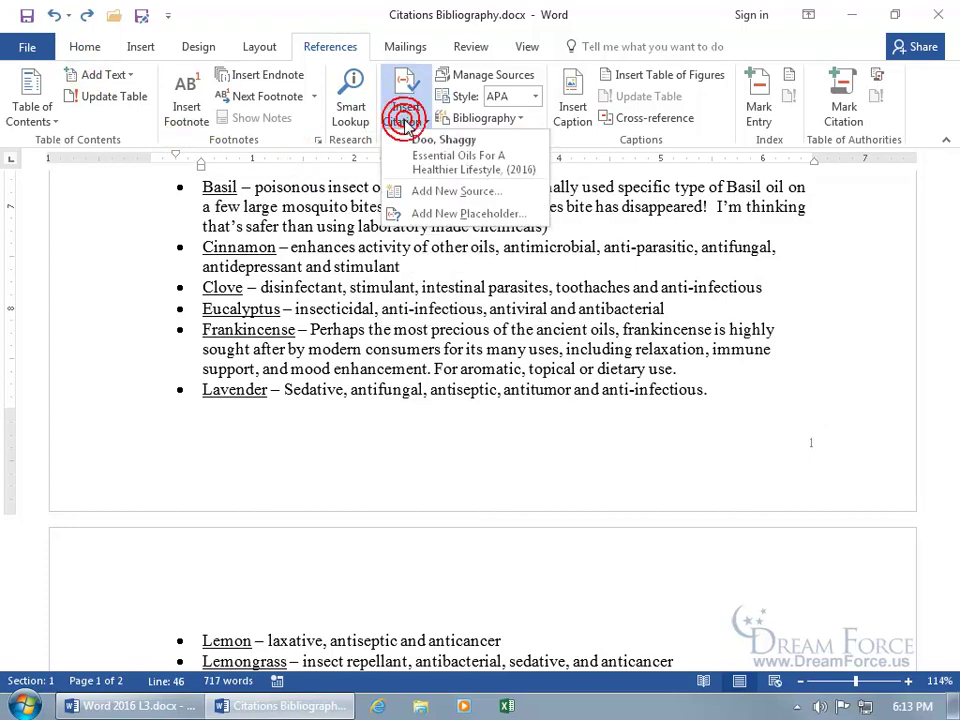
left_click(428, 196)
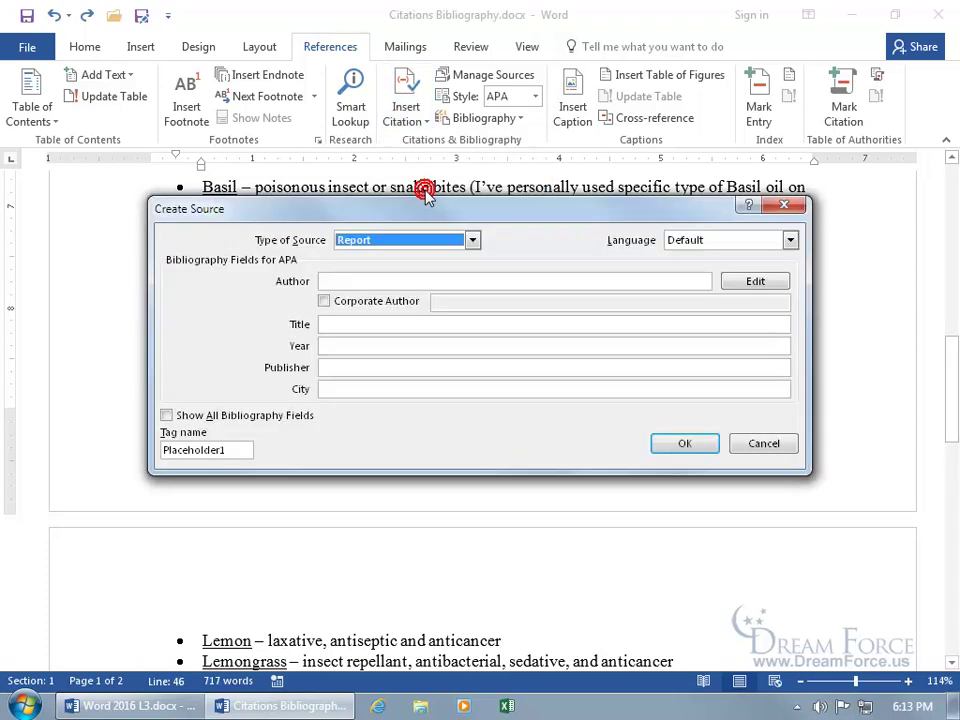
Set the new source type to Web site and enter its author.
left_click(471, 240)
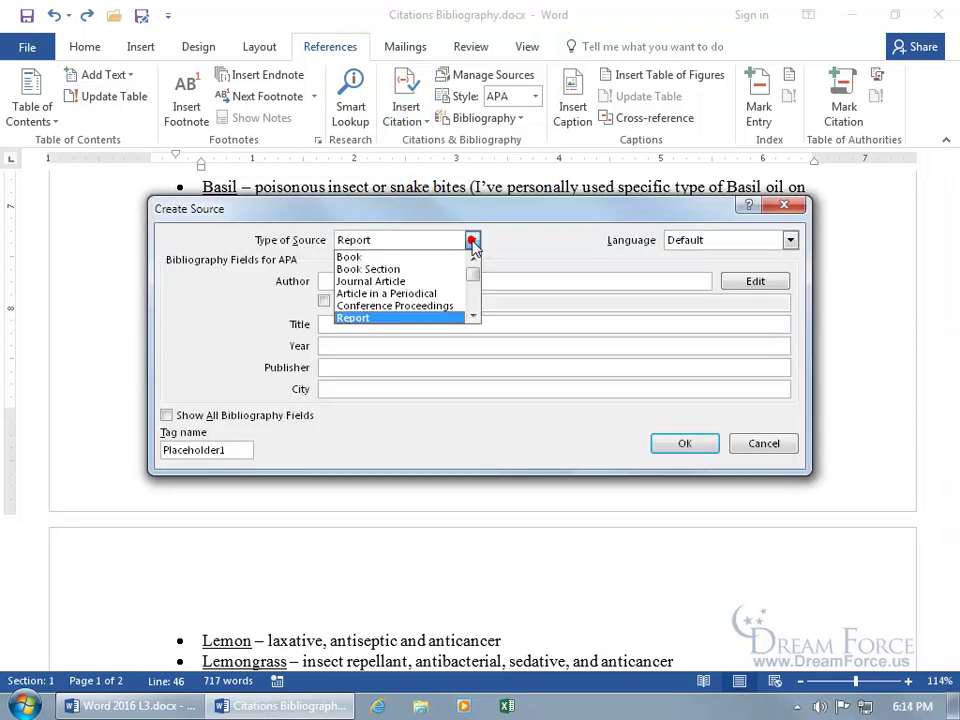
left_click(475, 316)
left_click(475, 316)
left_click(423, 297)
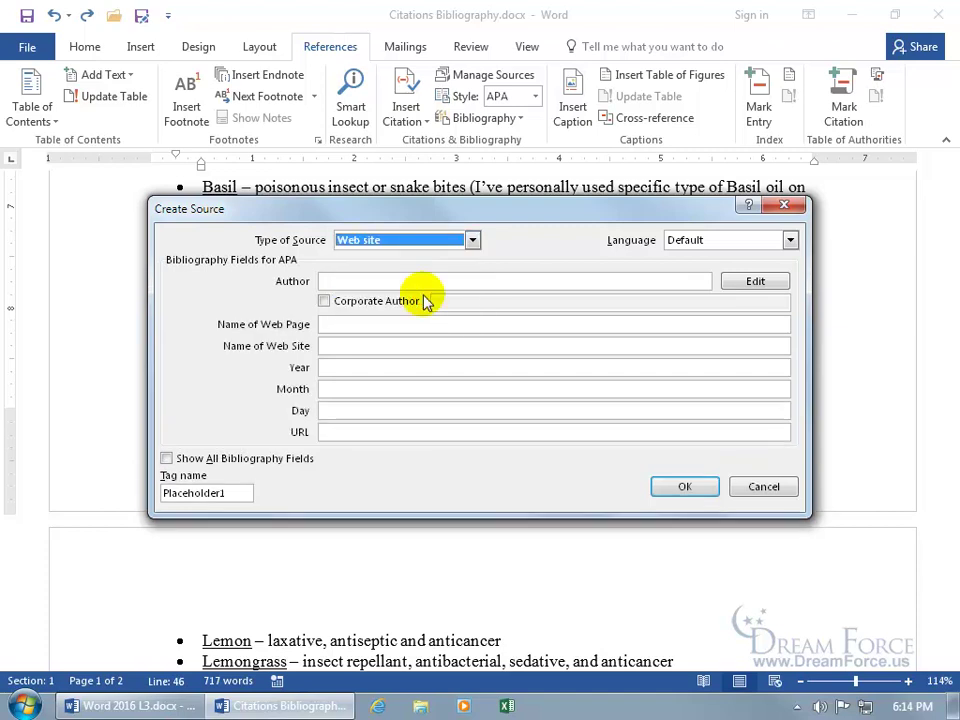
left_click(399, 280)
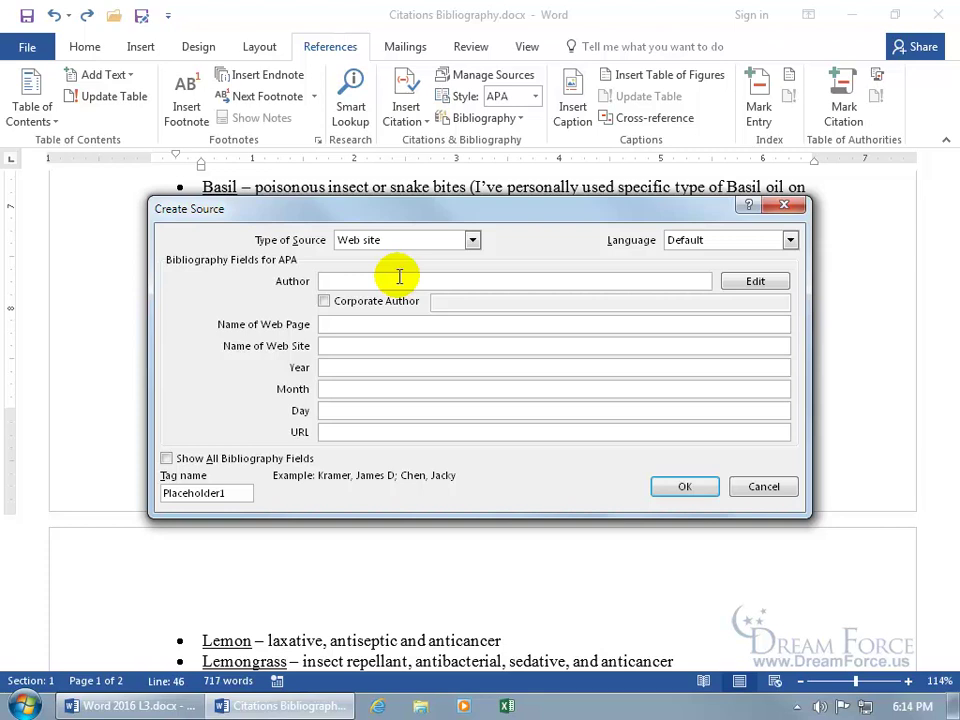
type("Kershaw, Kirt")
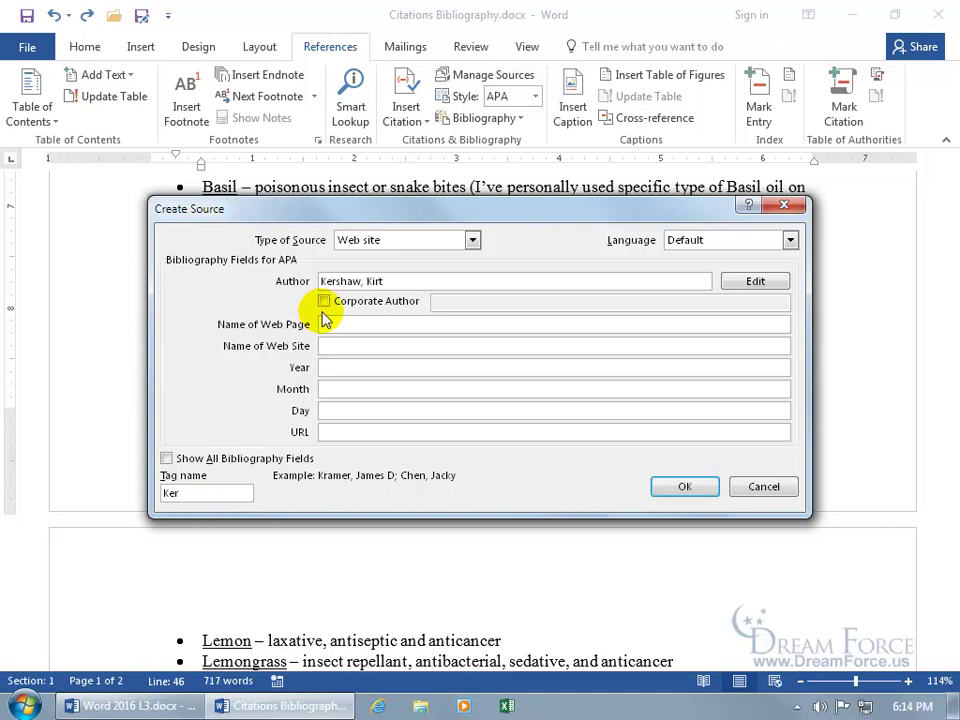
Enter web page Lavender, web site doterra, and date February 22, 2010.
left_click(336, 324)
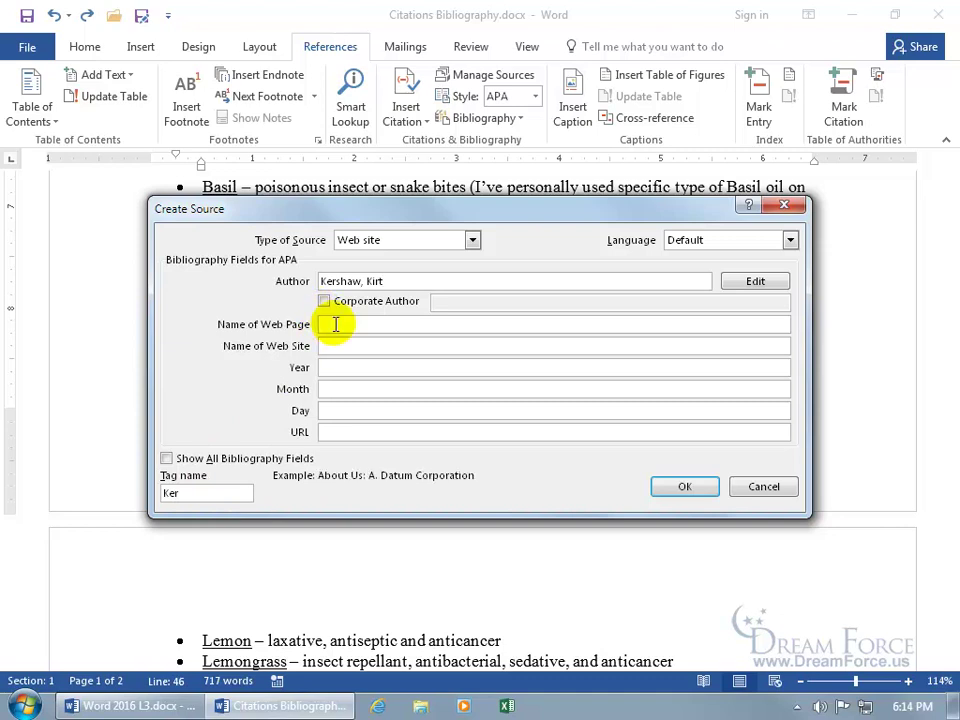
type("Lav")
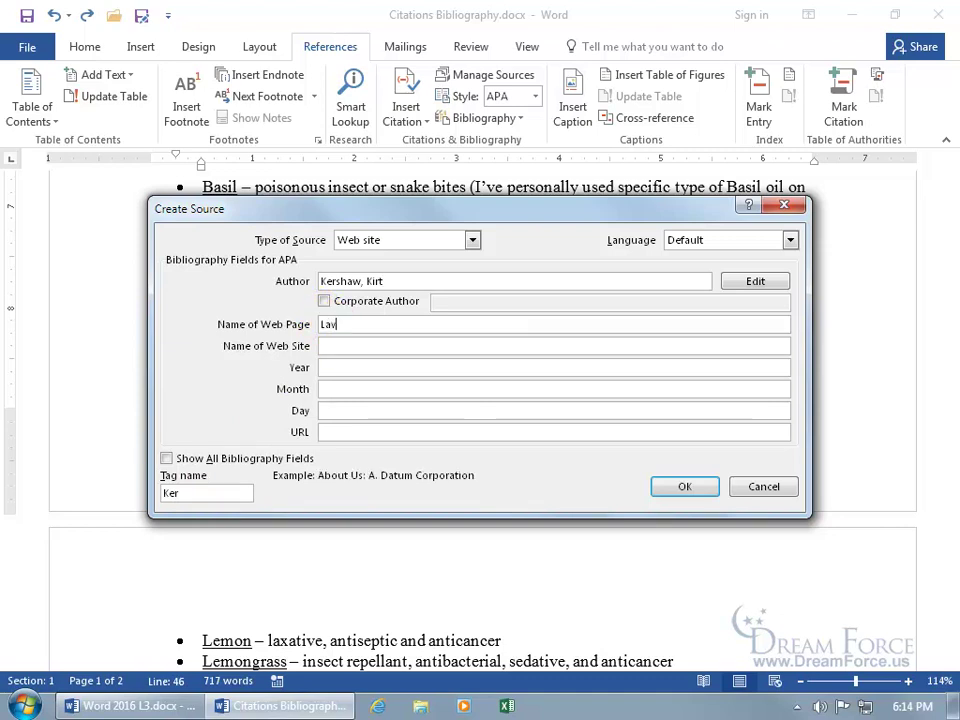
type("ender")
left_click(347, 346)
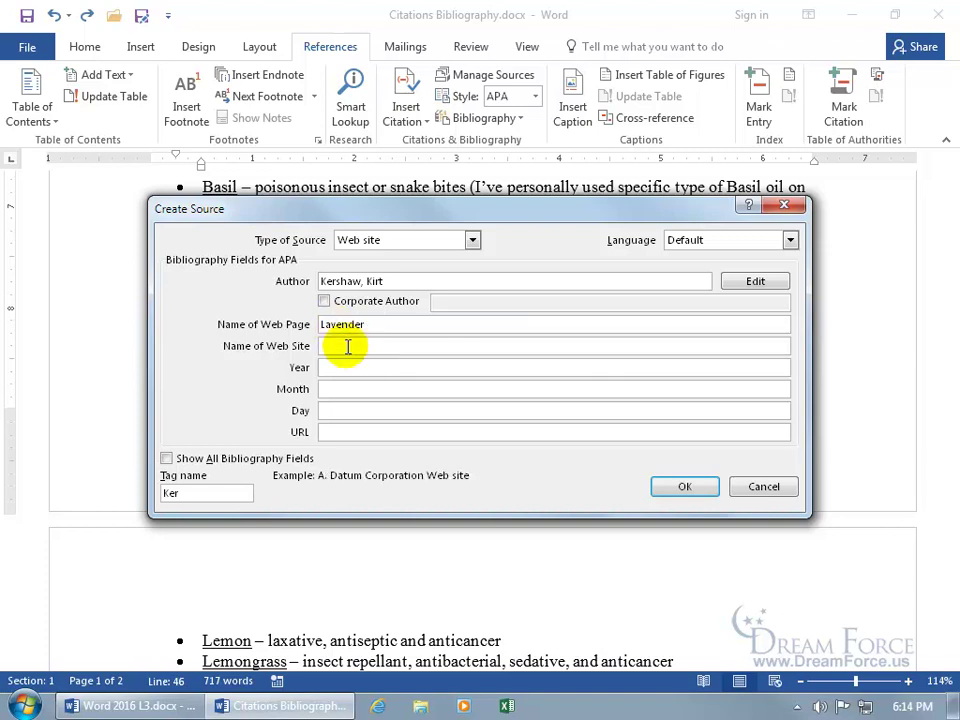
type("doterra")
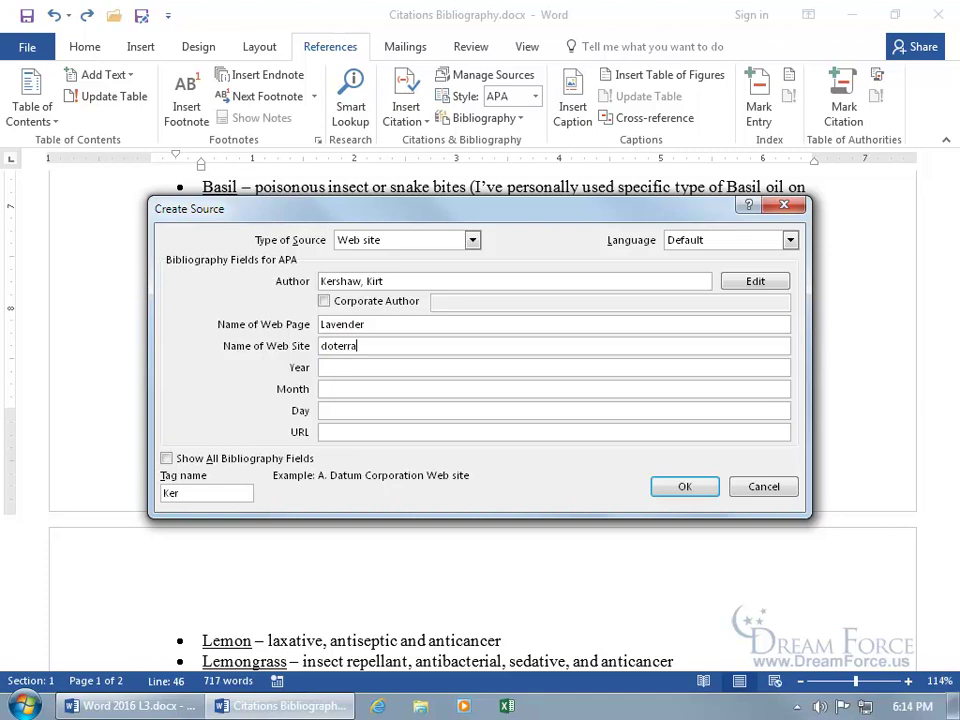
left_click(343, 371)
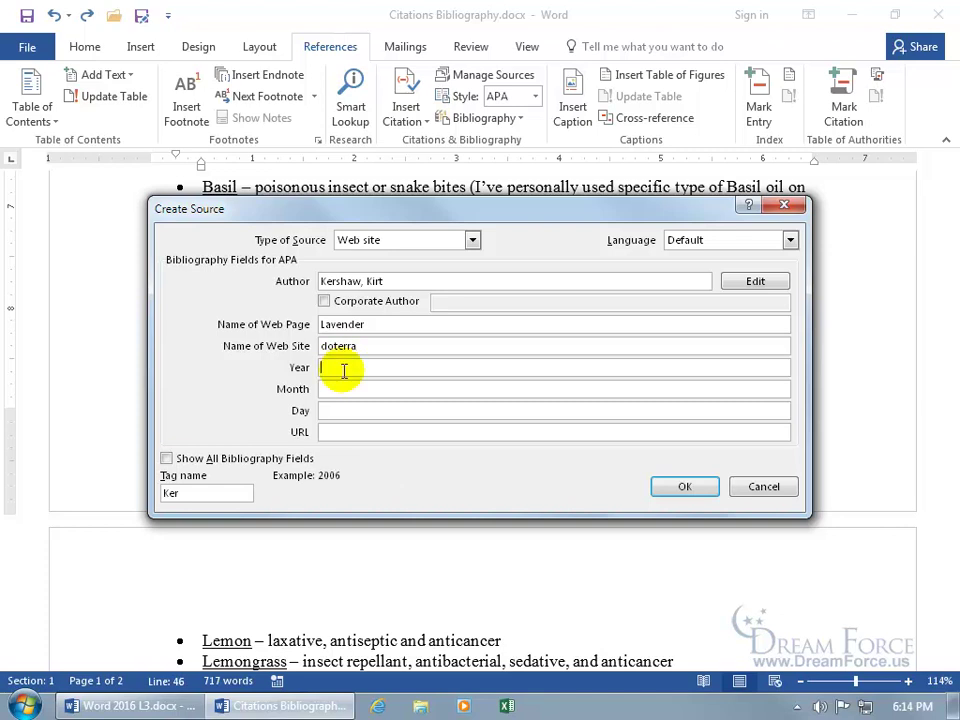
type("2010")
key("Tab")
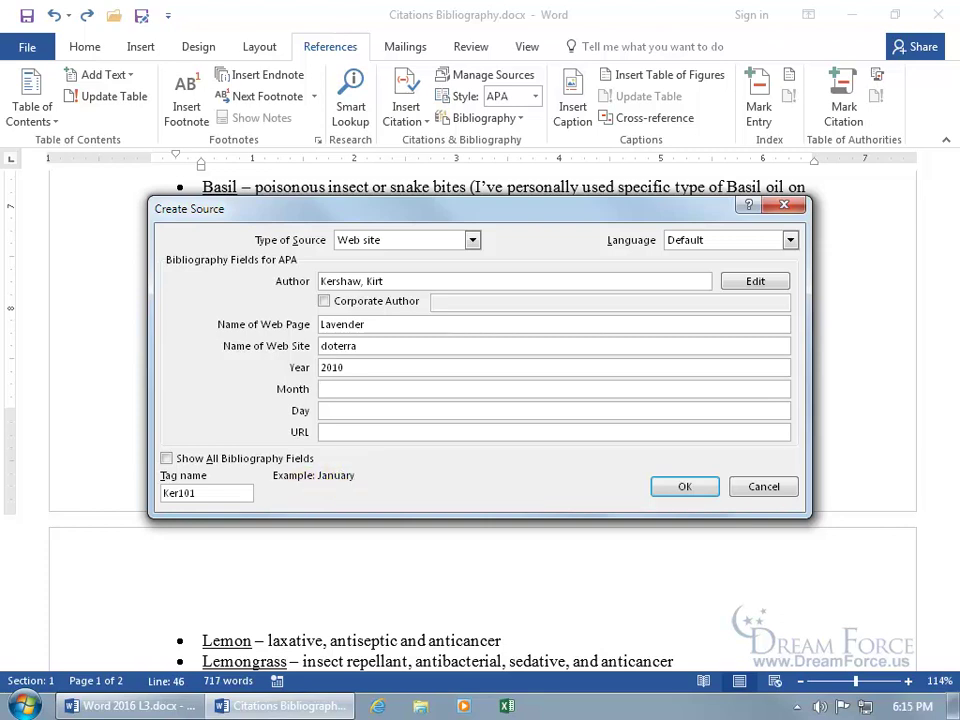
type("February")
left_click(322, 410)
type("22")
left_click(369, 431)
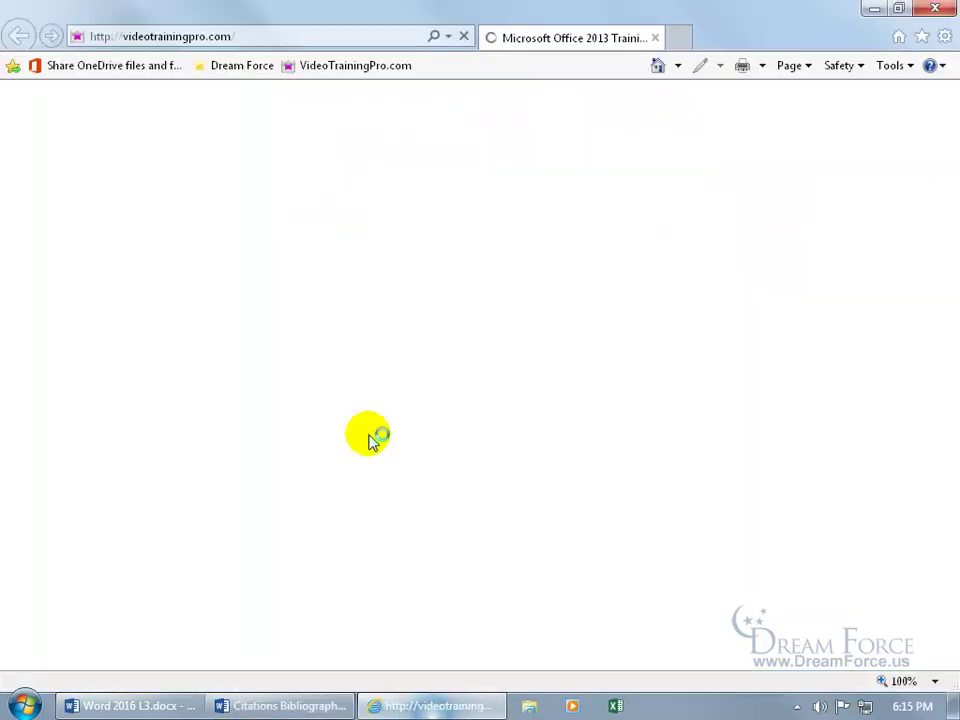
Go to the mydoterra.com/dreamforce page in Internet Explorer.
left_click(233, 36)
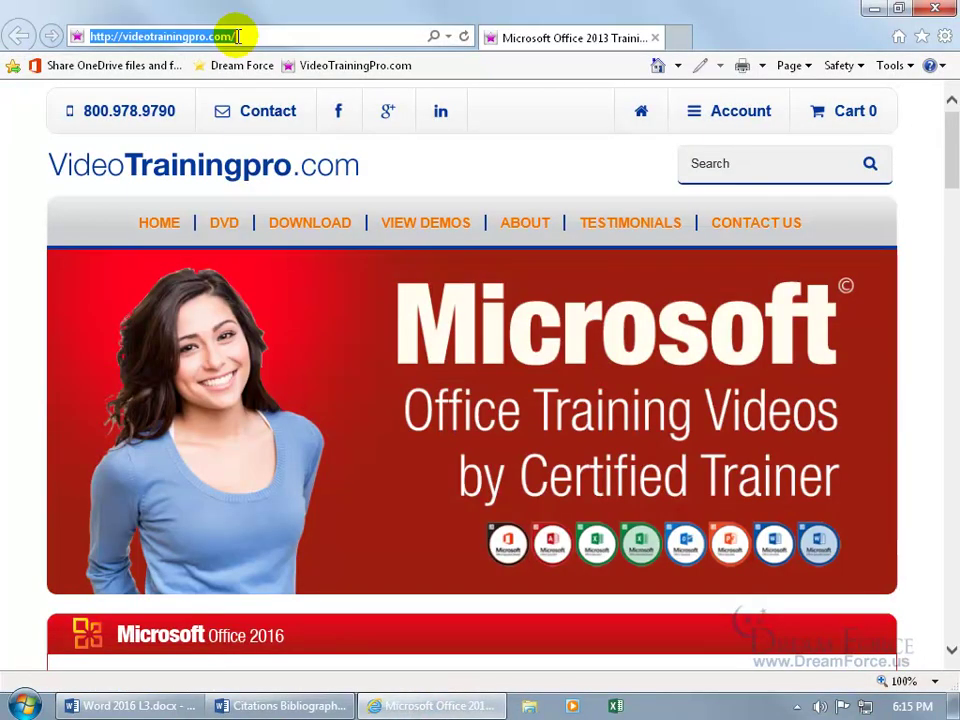
type("www")
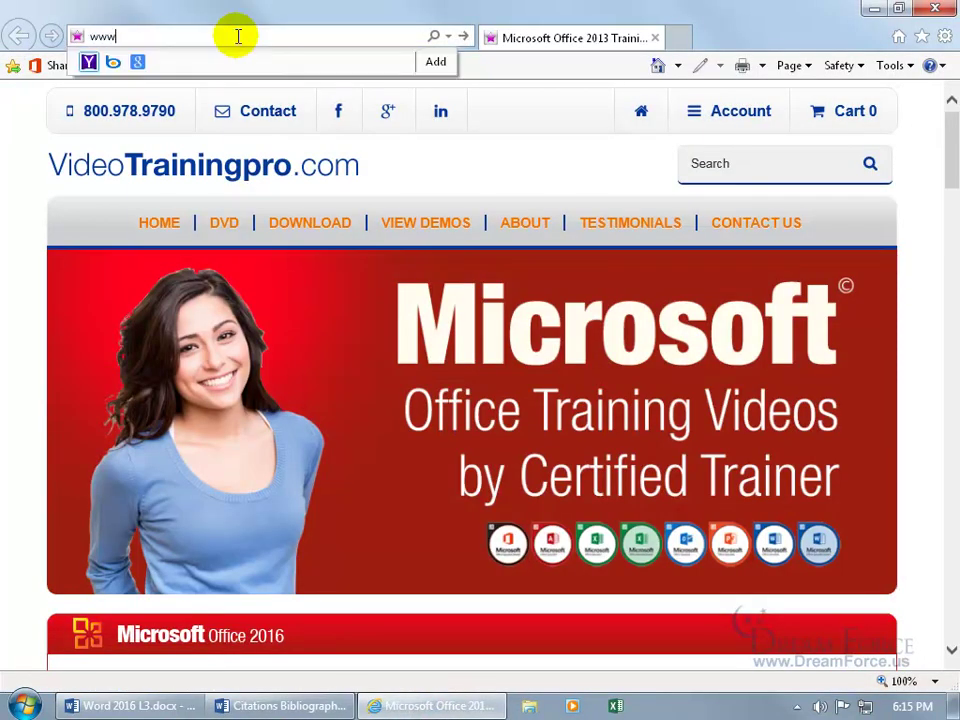
type(".mydoterra.com/")
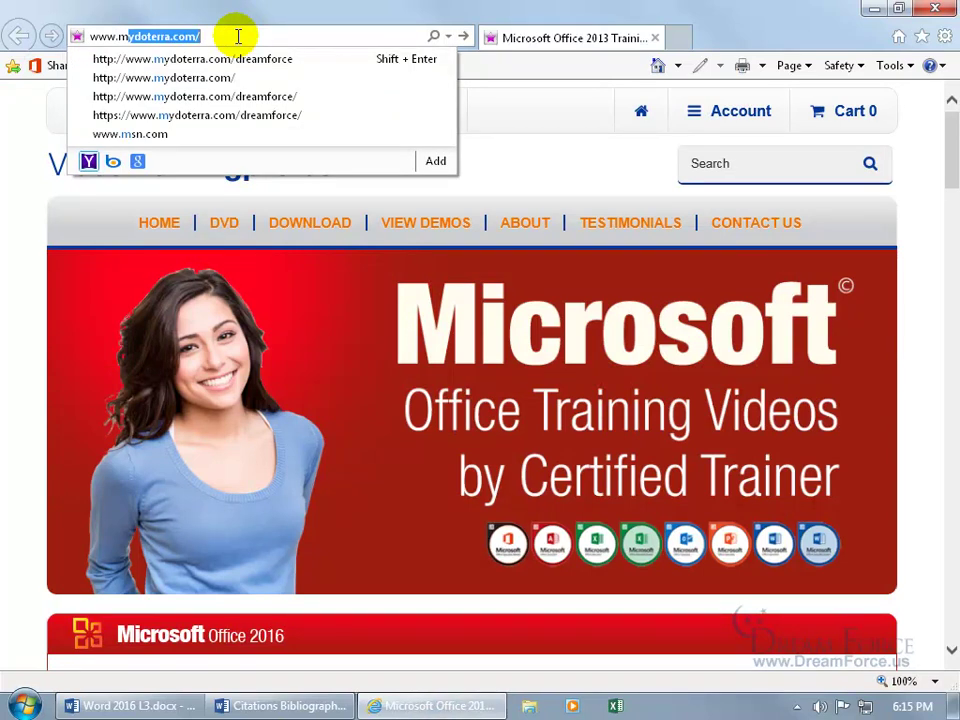
key("End")
type("d")
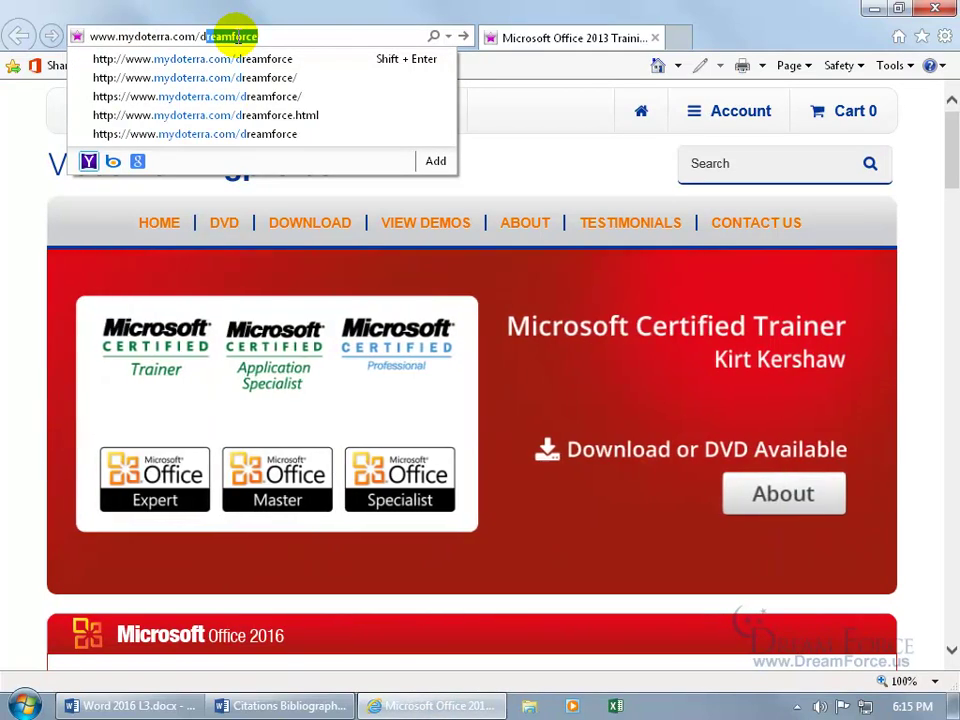
key("Return")
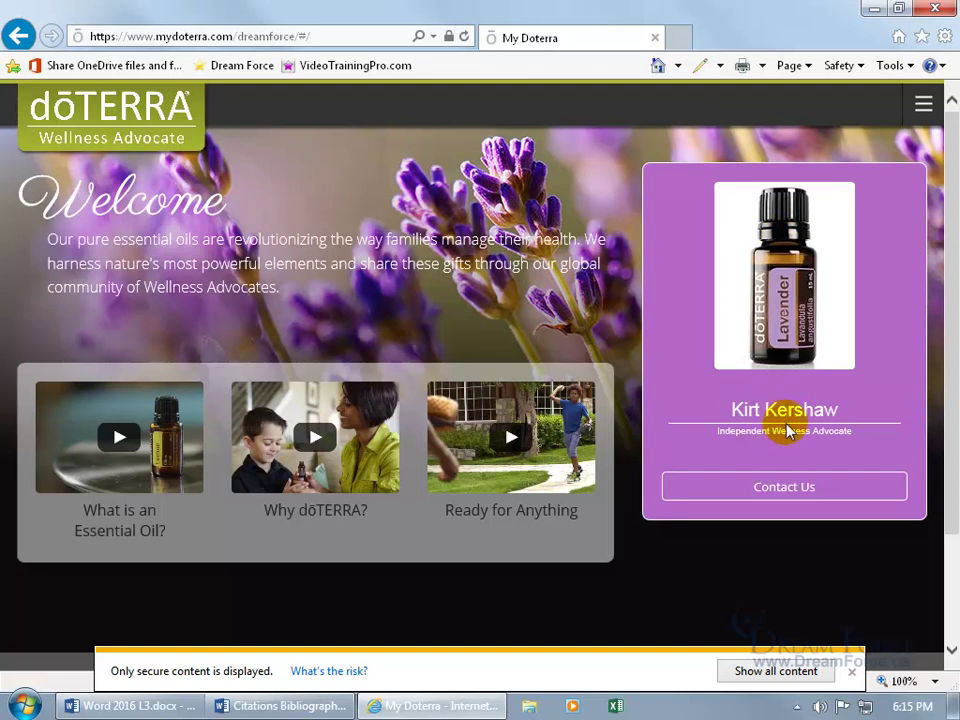
Browse Shop > Essential Oils > Single Oils to the Lavender product page.
left_click(923, 106)
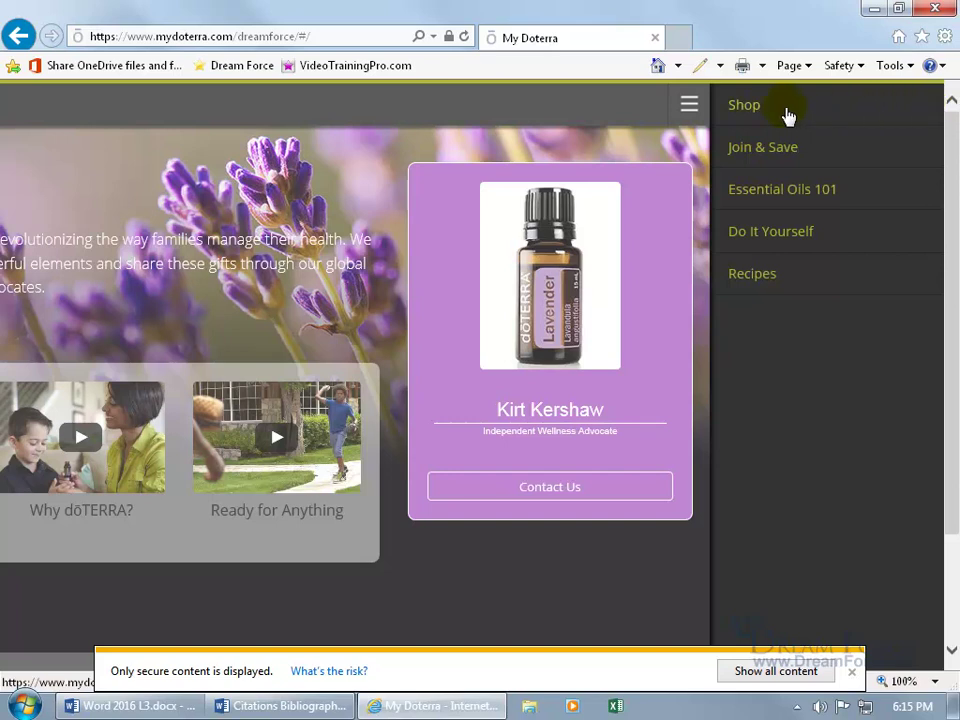
left_click(744, 106)
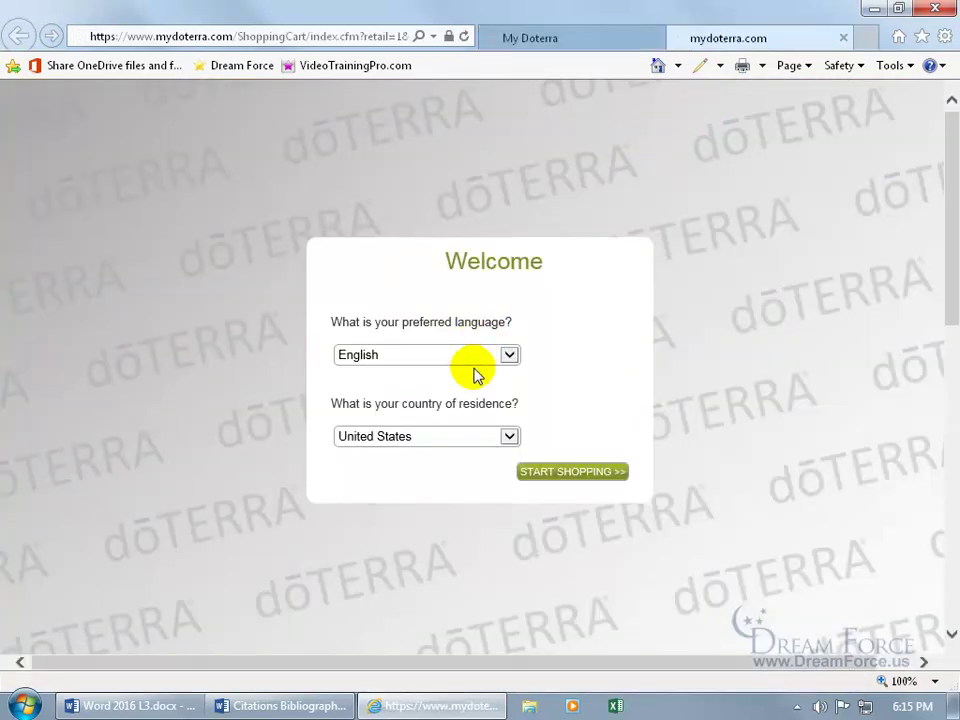
left_click(546, 476)
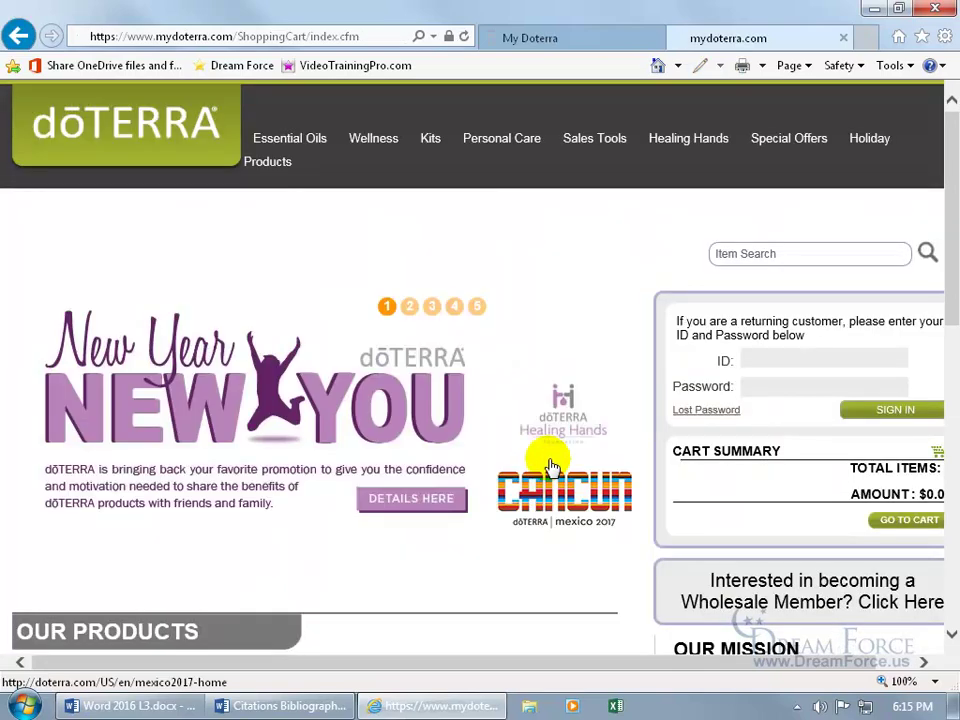
left_click(289, 146)
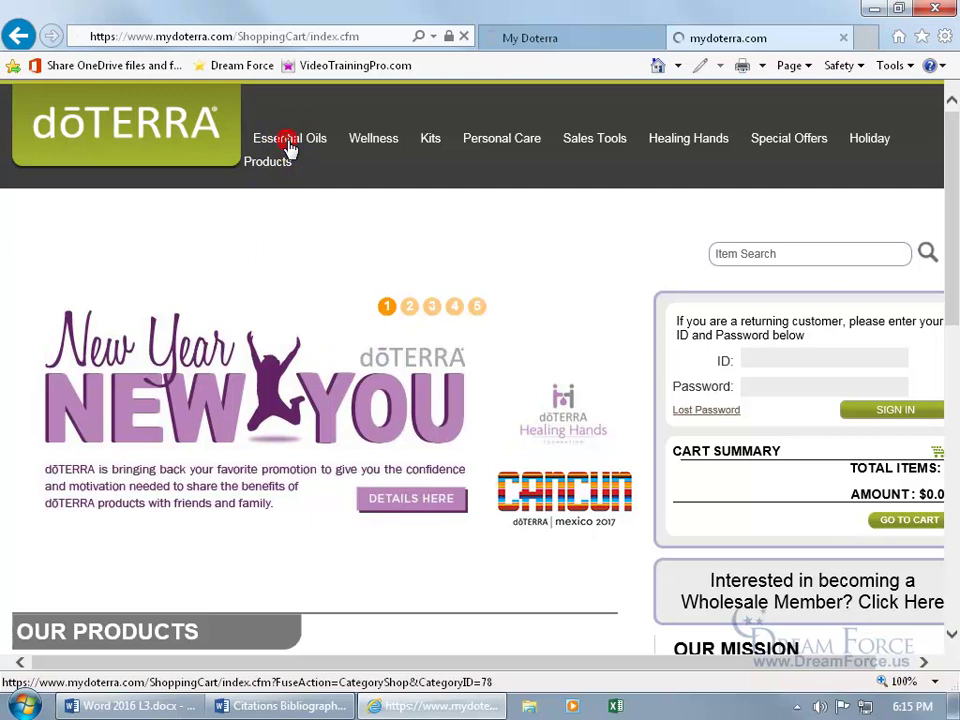
scroll(310, 447, "down", 3)
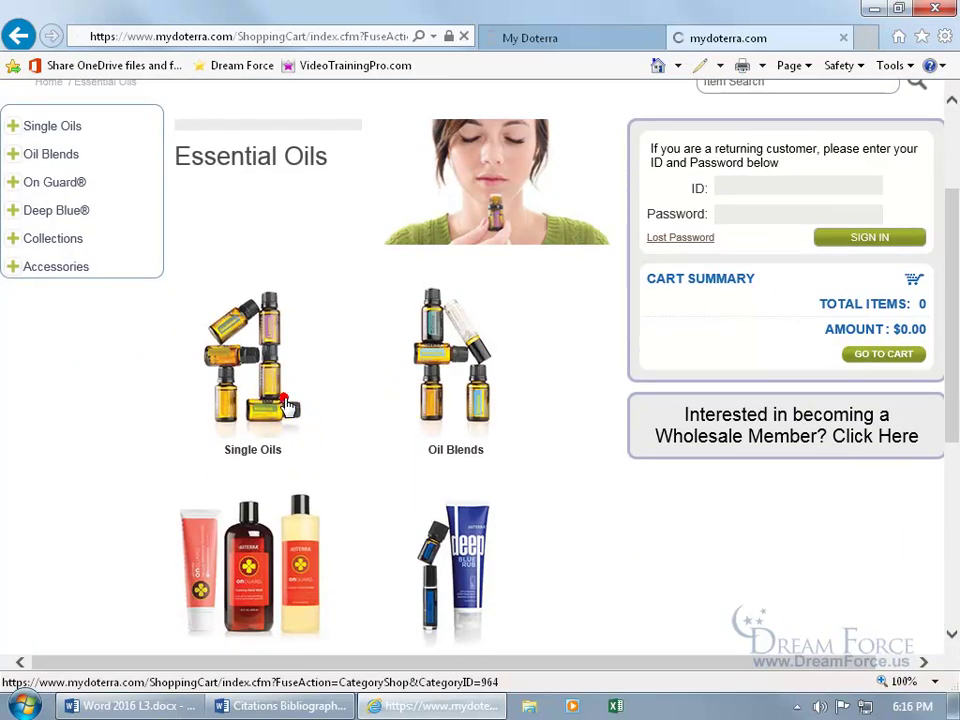
left_click(286, 406)
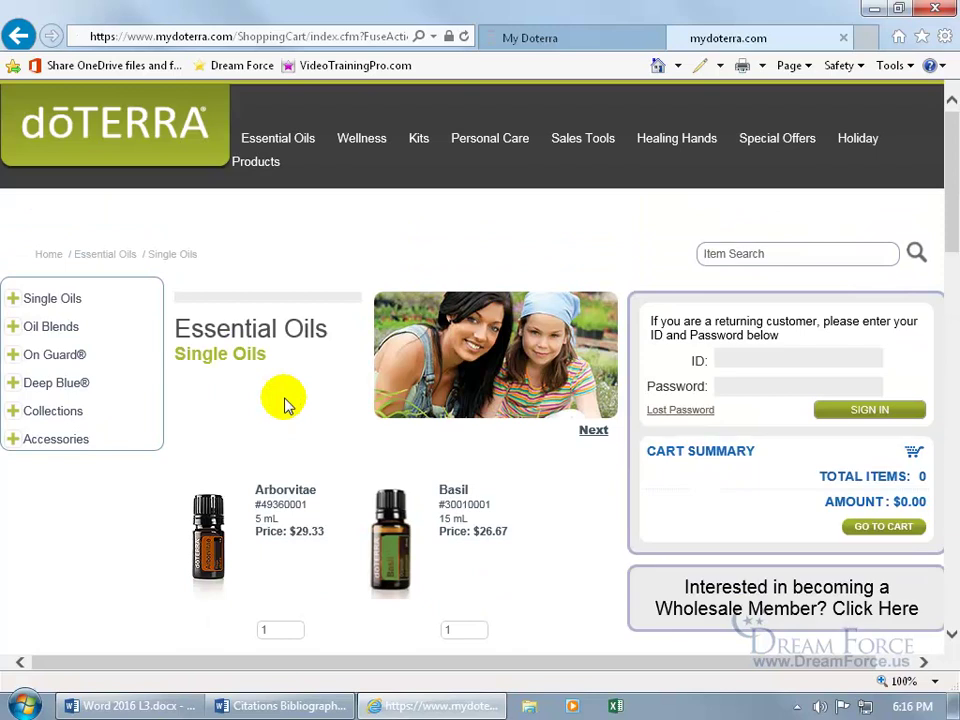
scroll(286, 406, "down", 10)
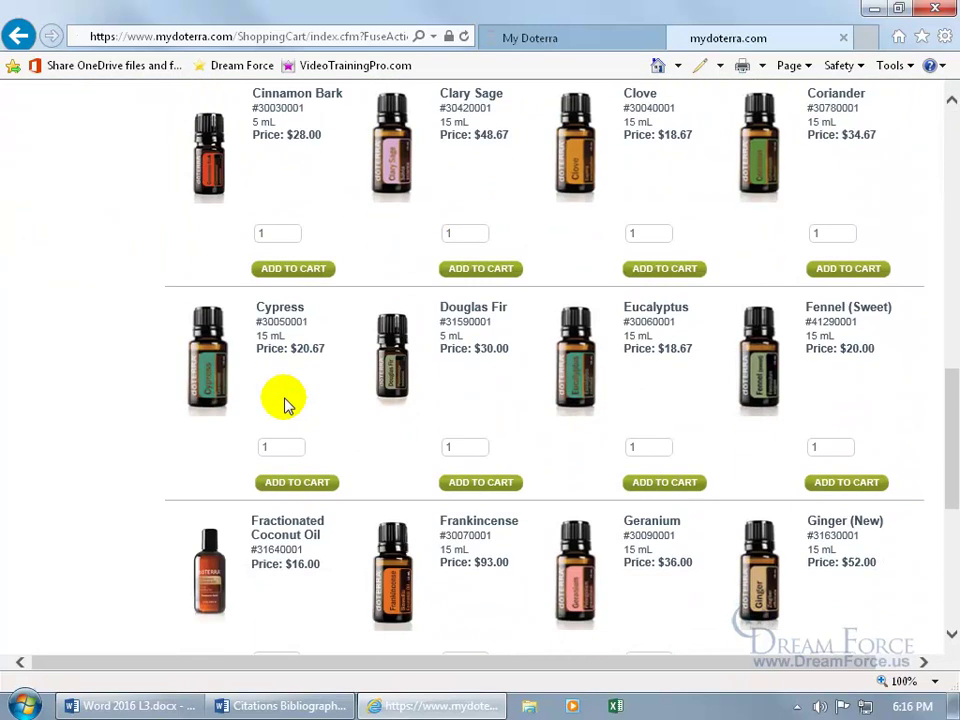
scroll(285, 400, "down", 5)
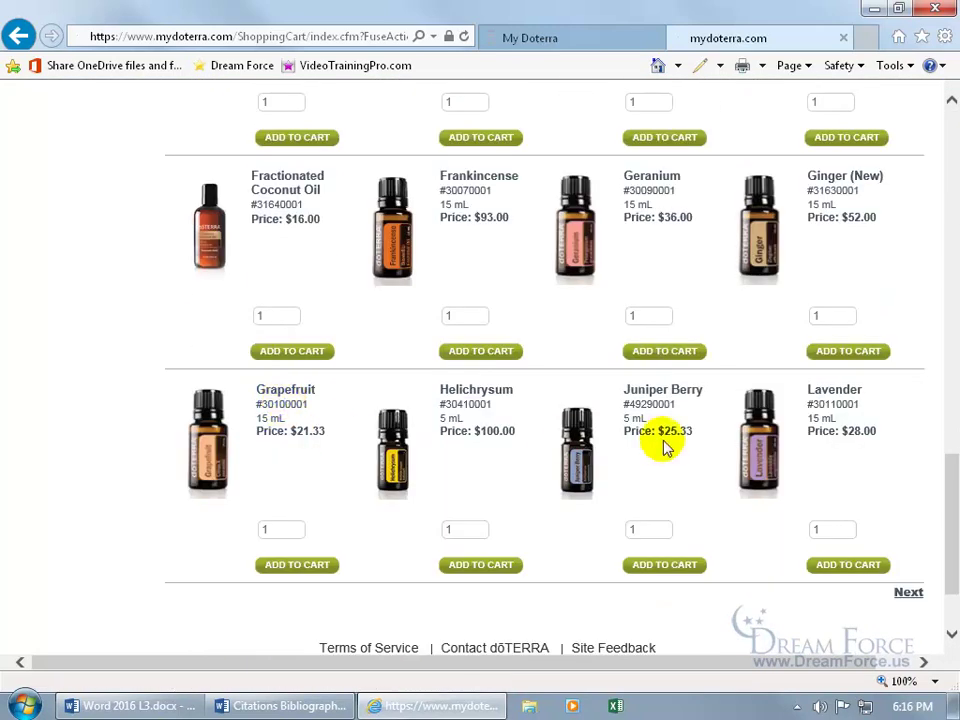
left_click(768, 447)
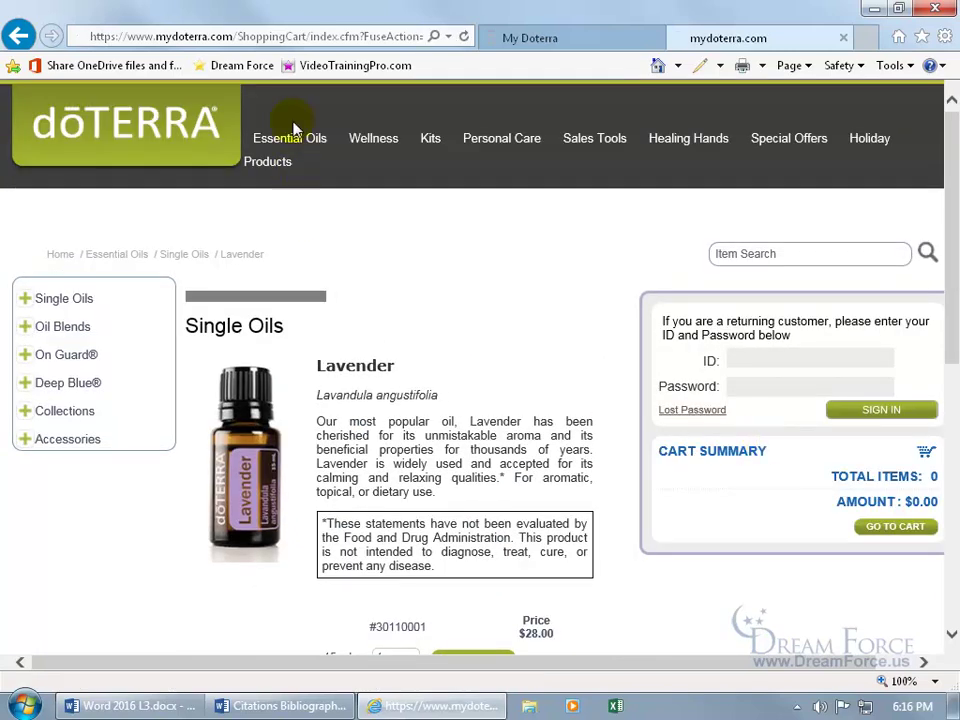
Copy the Lavender page URL and close all browser tabs.
left_click(290, 35)
key("ctrl+c")
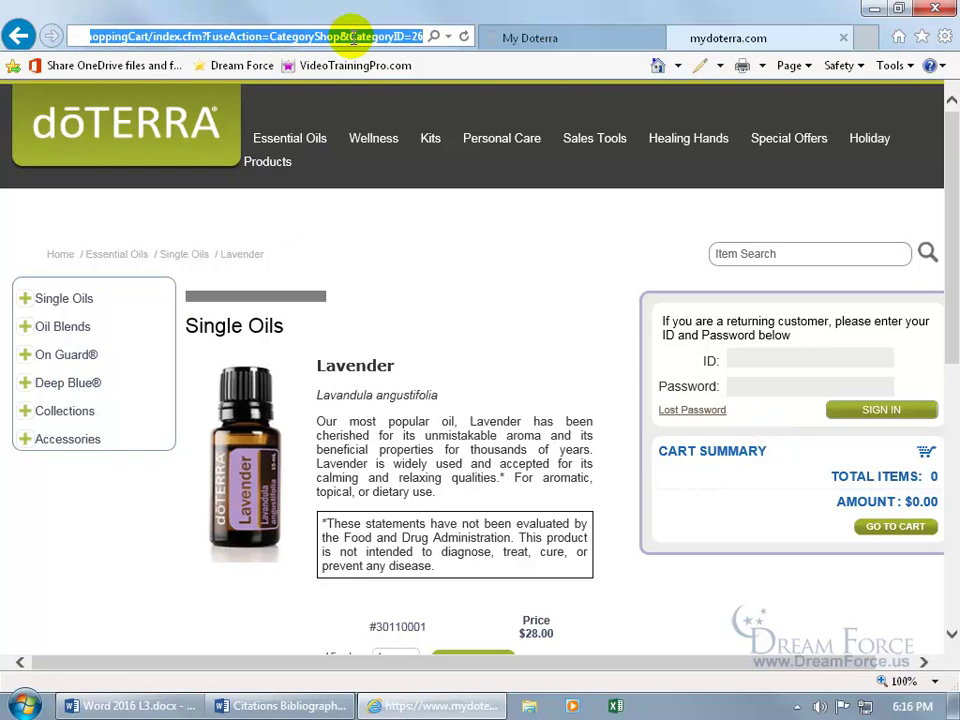
left_click(931, 9)
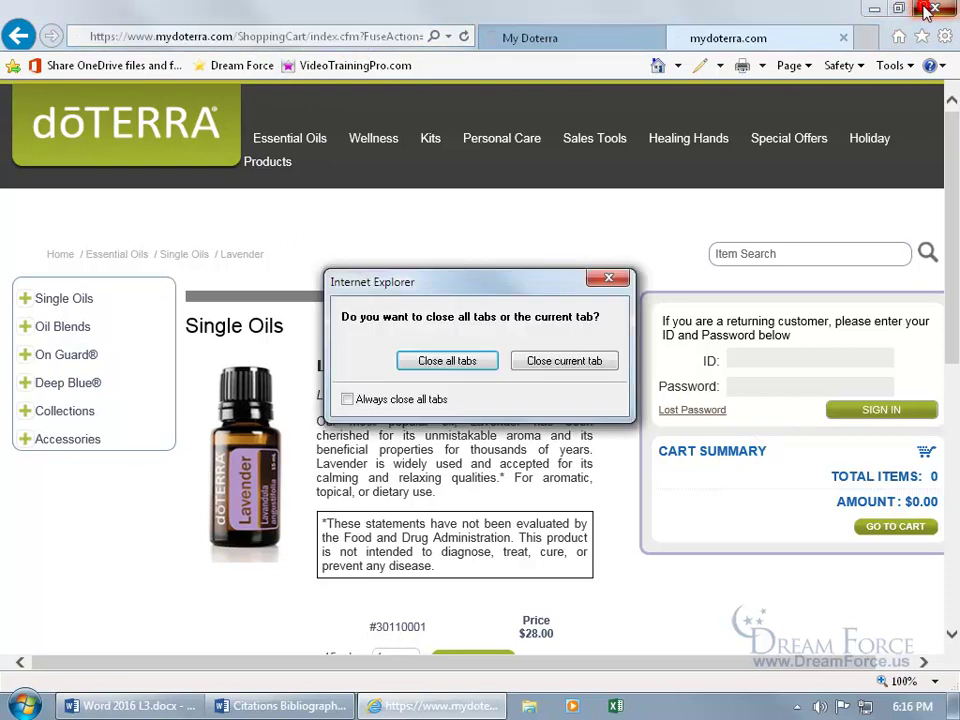
left_click(480, 363)
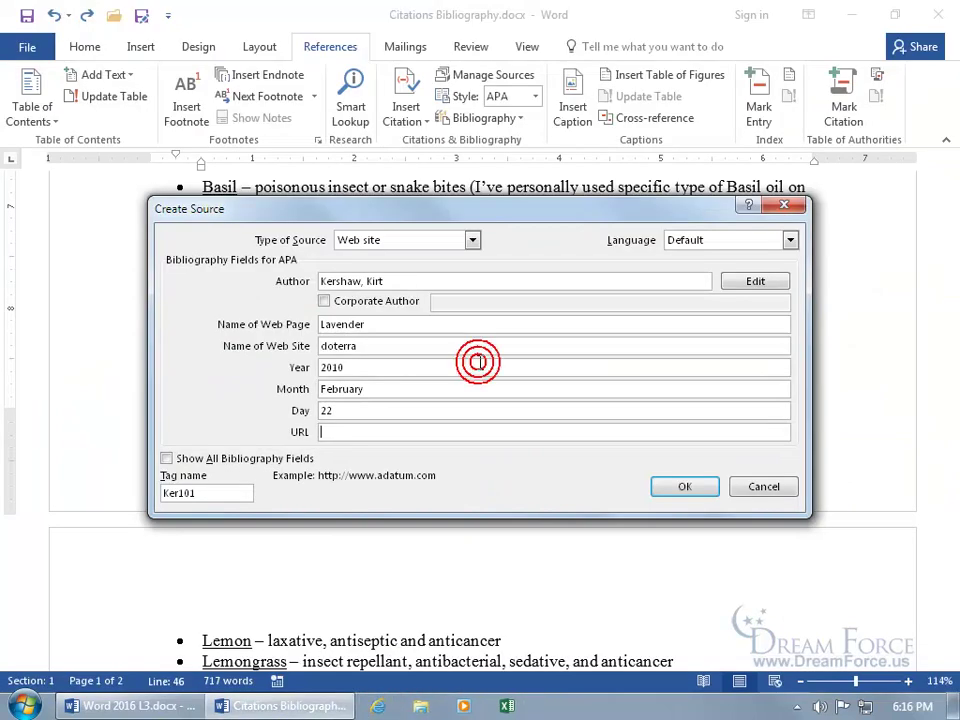
Paste the Lavender page URL and set Year Accessed to 2012 under all fields.
left_click(378, 432)
key("ctrl+v")
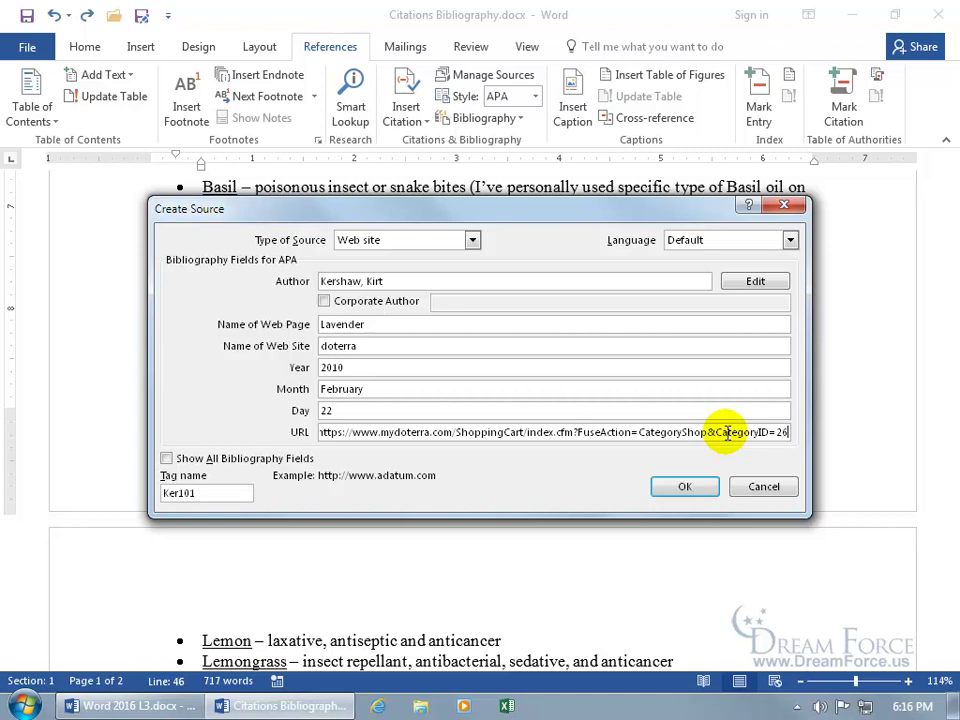
left_click(166, 459)
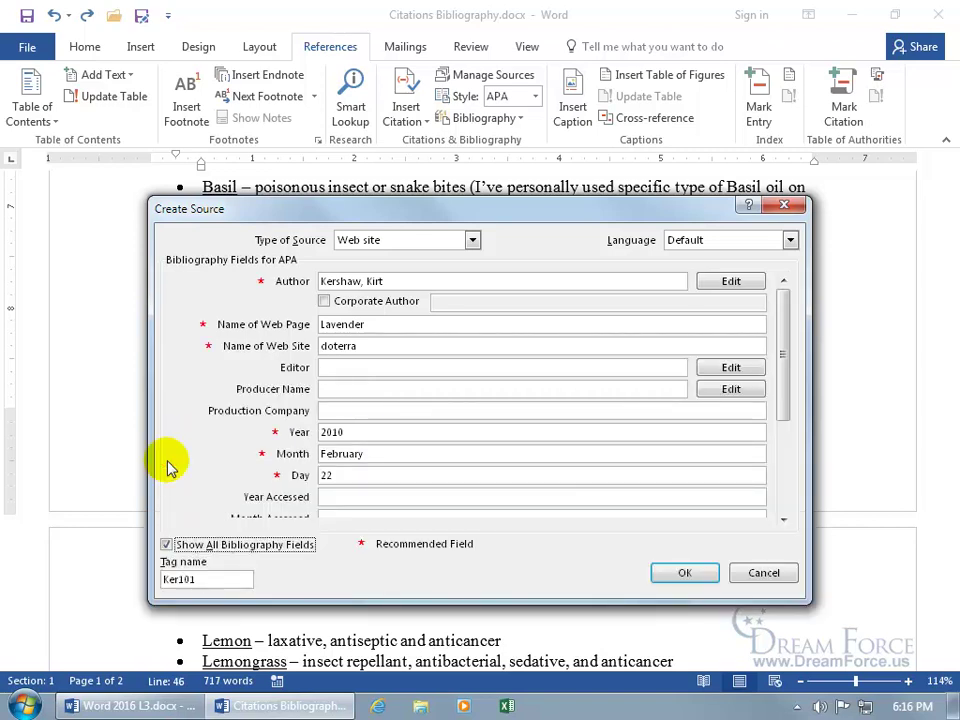
left_click(330, 496)
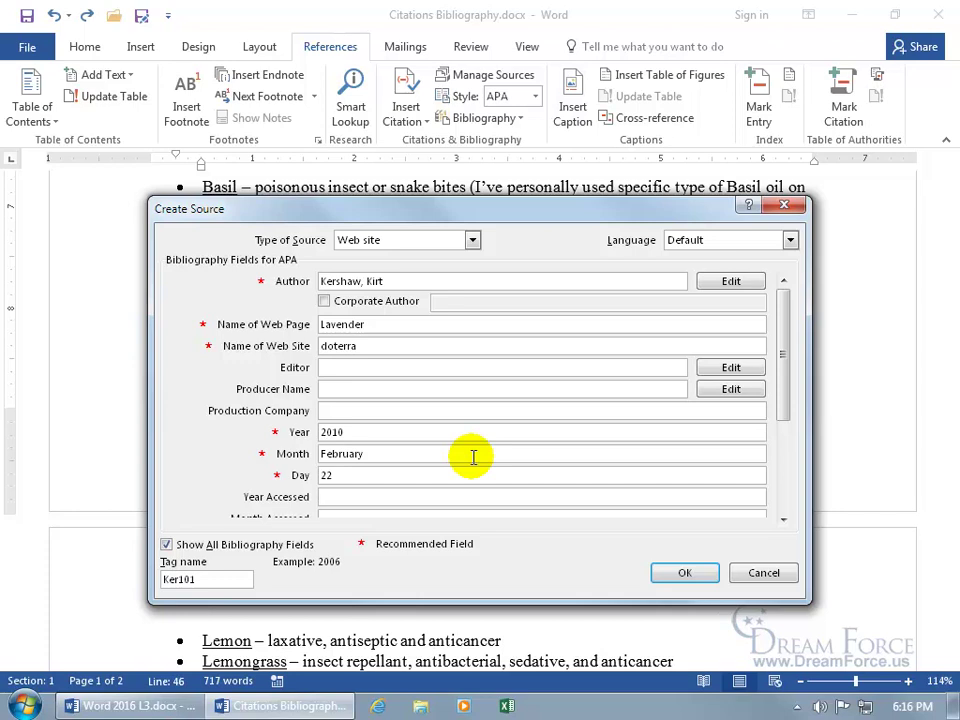
type("2012")
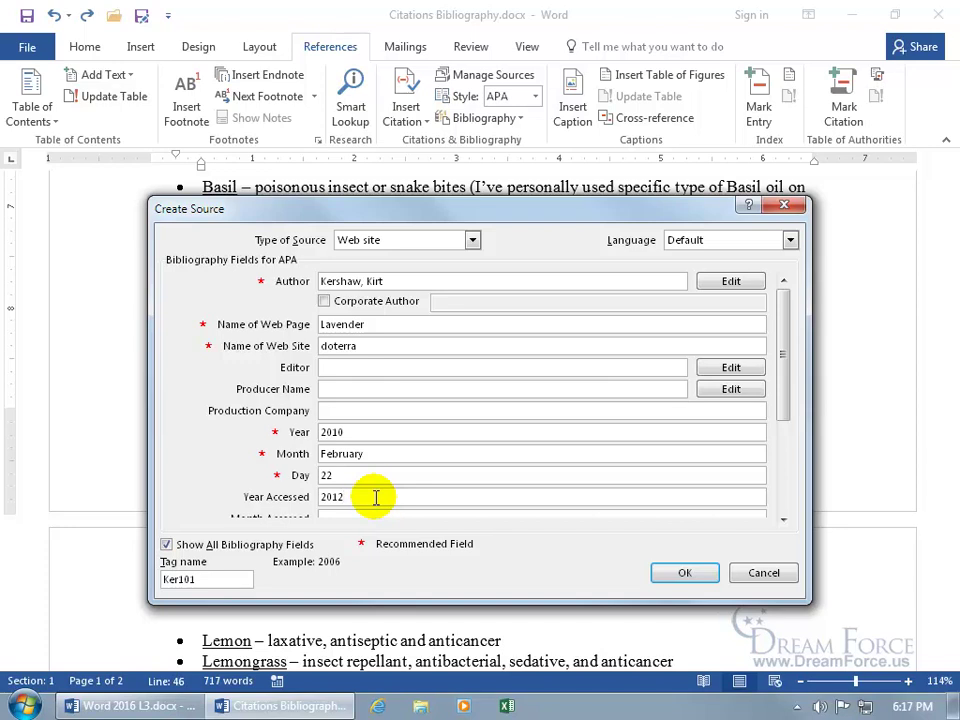
left_click(166, 544)
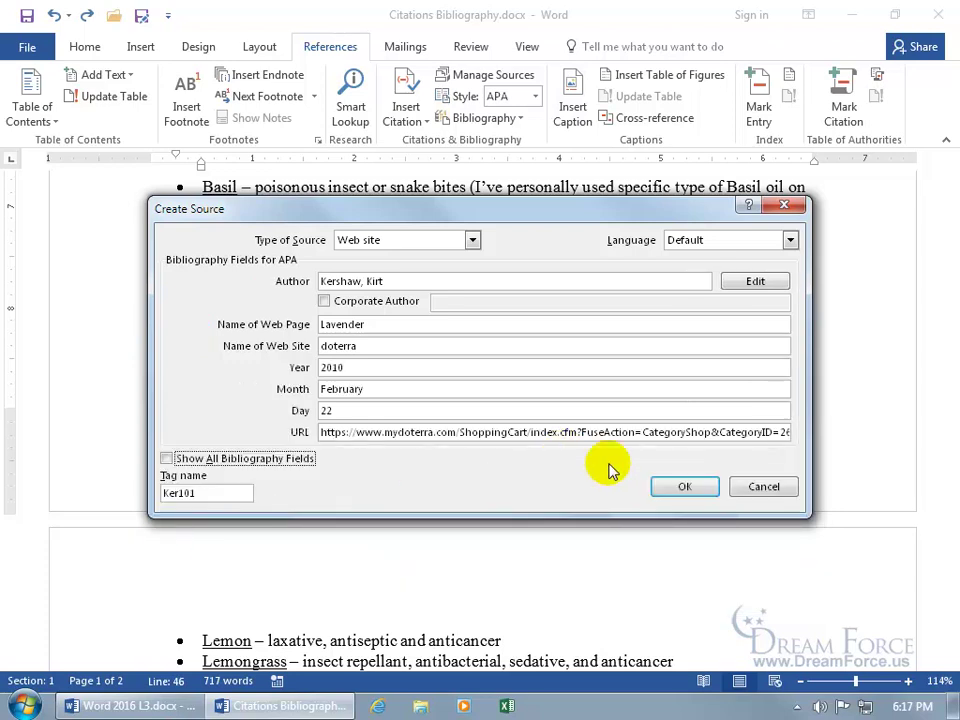
Save the Lavender web source, inserting its 2010 citation after the Lavender line.
left_click(682, 487)
scroll(694, 487, "down", 3)
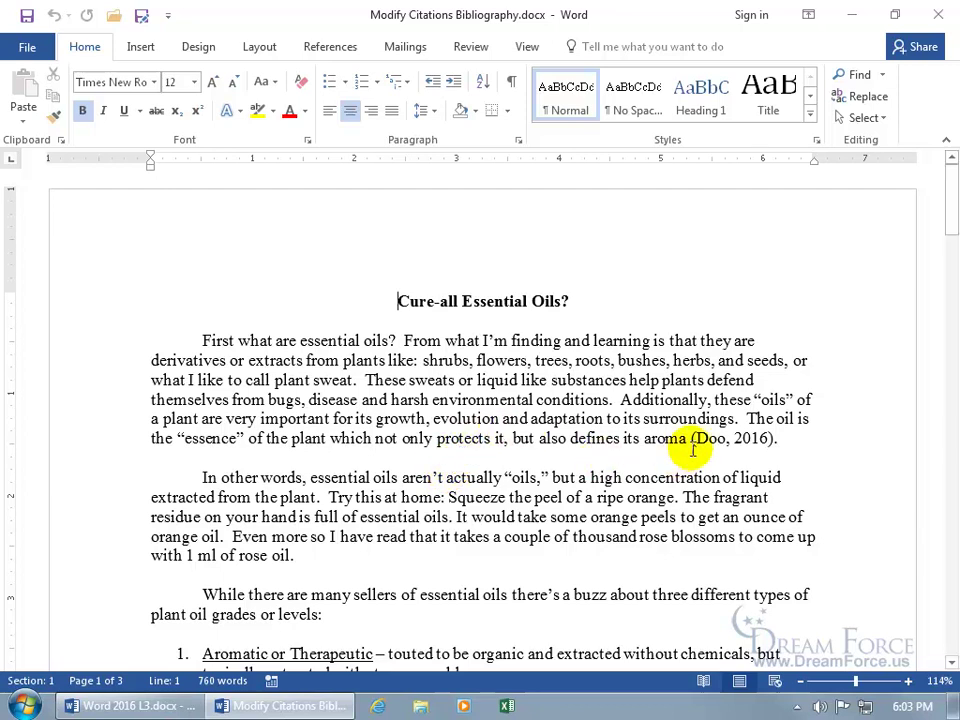
Open the 2016 citation's source from its dropdown and cancel without changes.
left_click(726, 438)
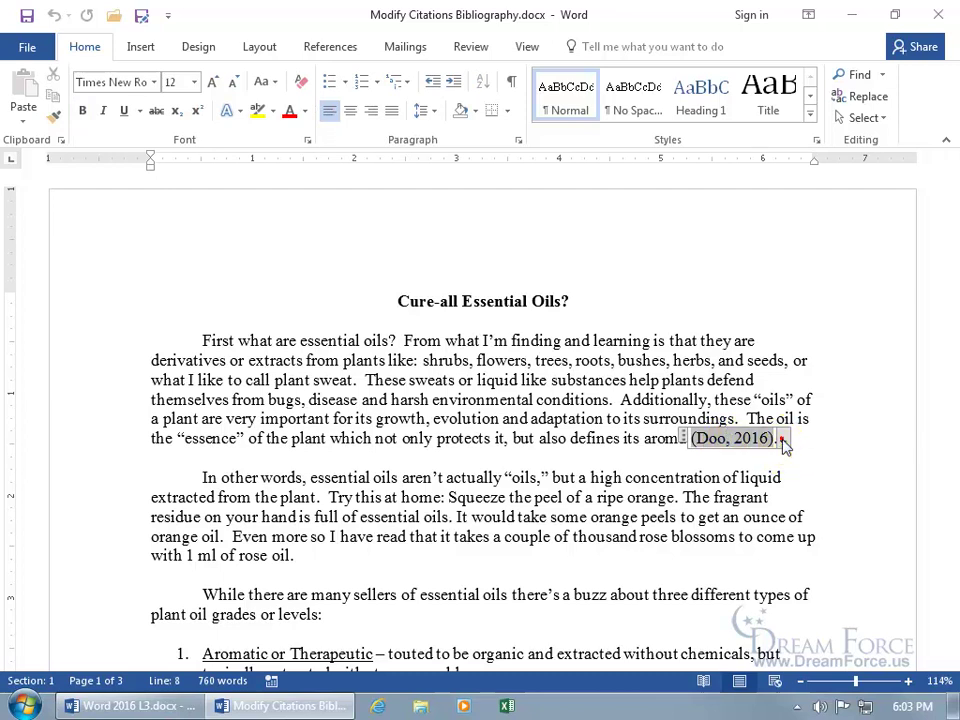
left_click(782, 441)
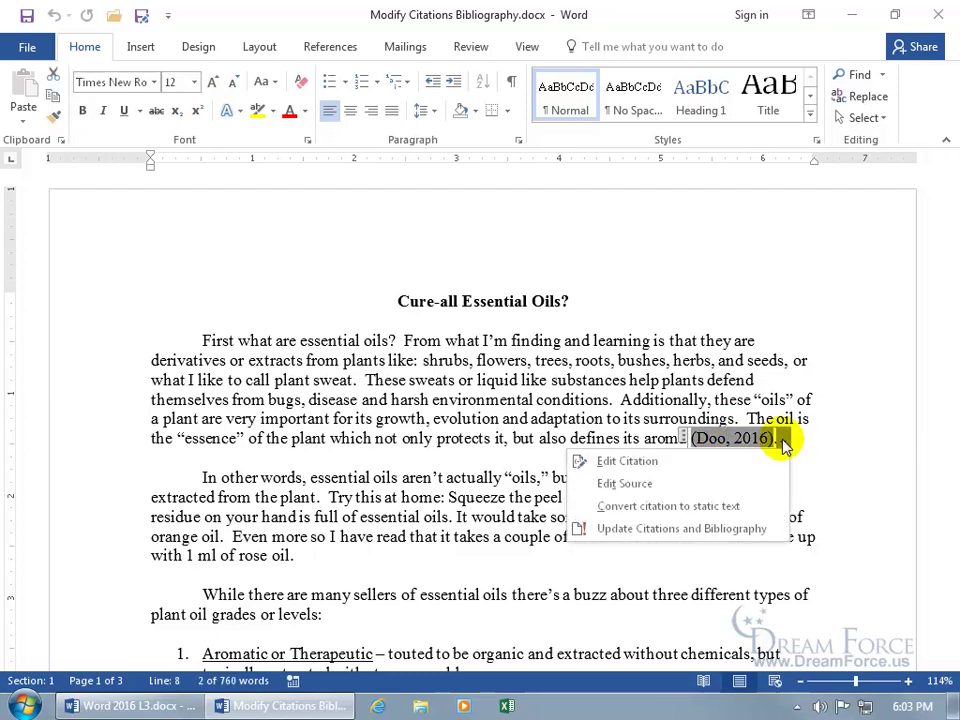
left_click(704, 489)
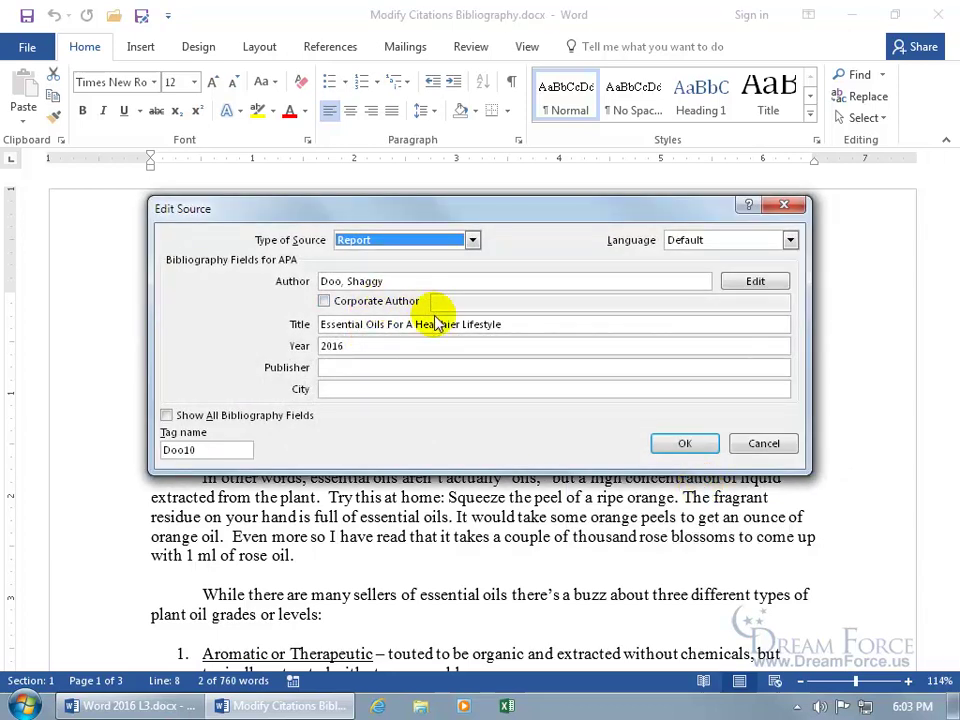
left_click(746, 444)
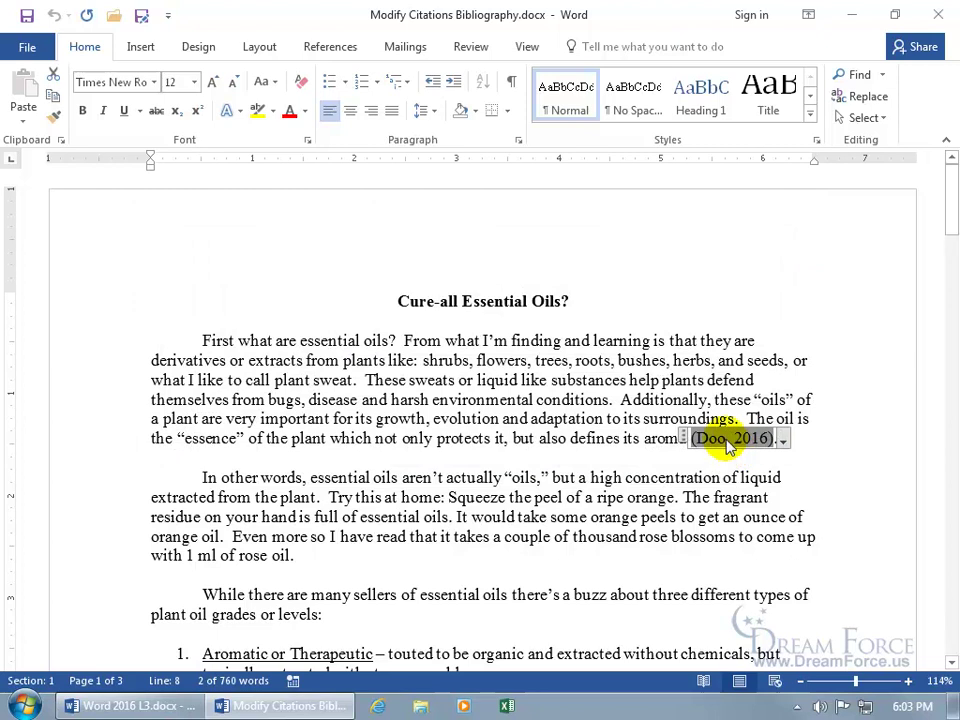
Reopen the same source via right-click, cancel, and return to the References tab.
right_click(729, 447)
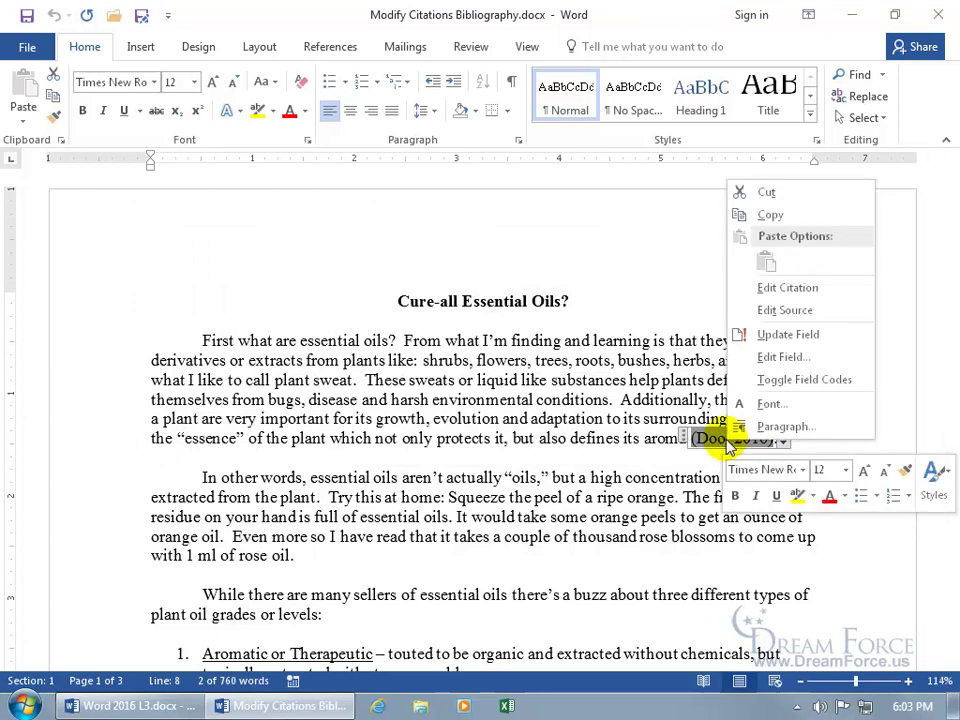
left_click(780, 310)
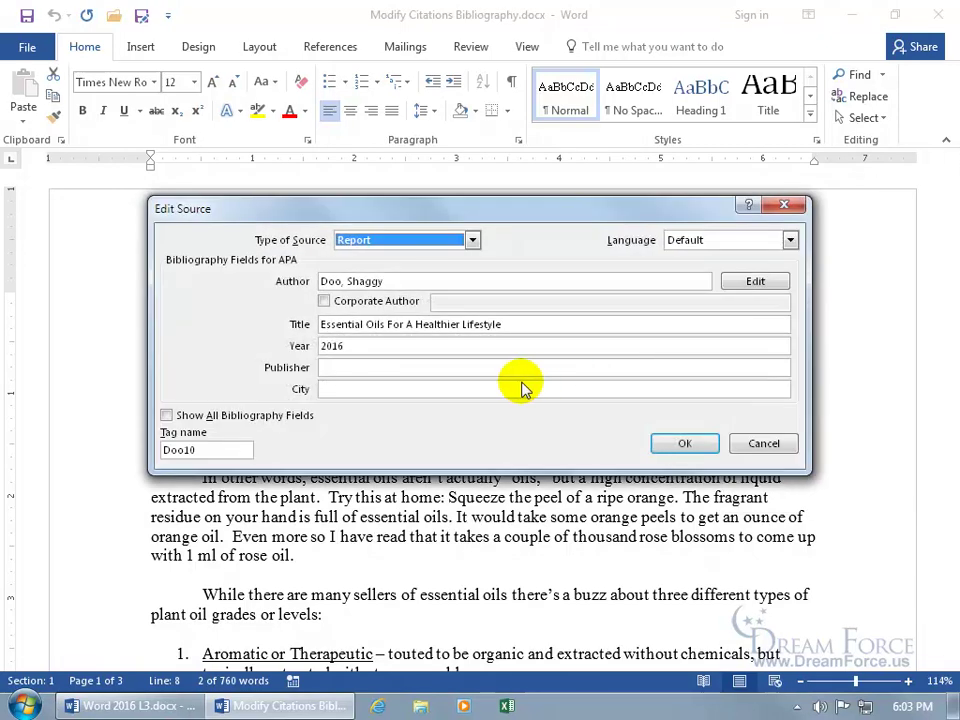
left_click(783, 205)
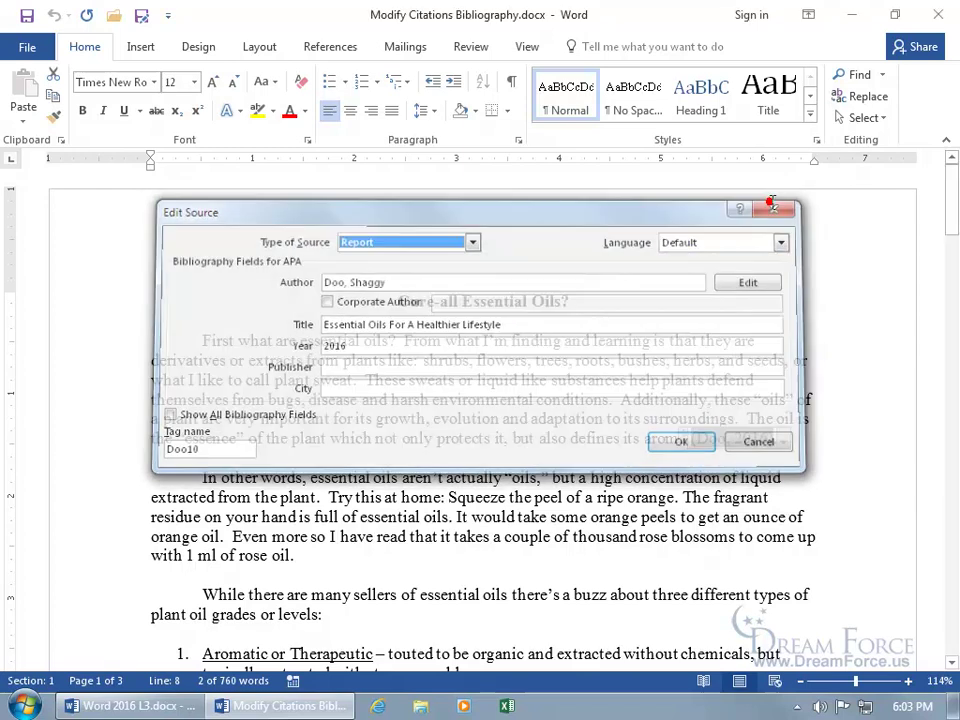
left_click(340, 47)
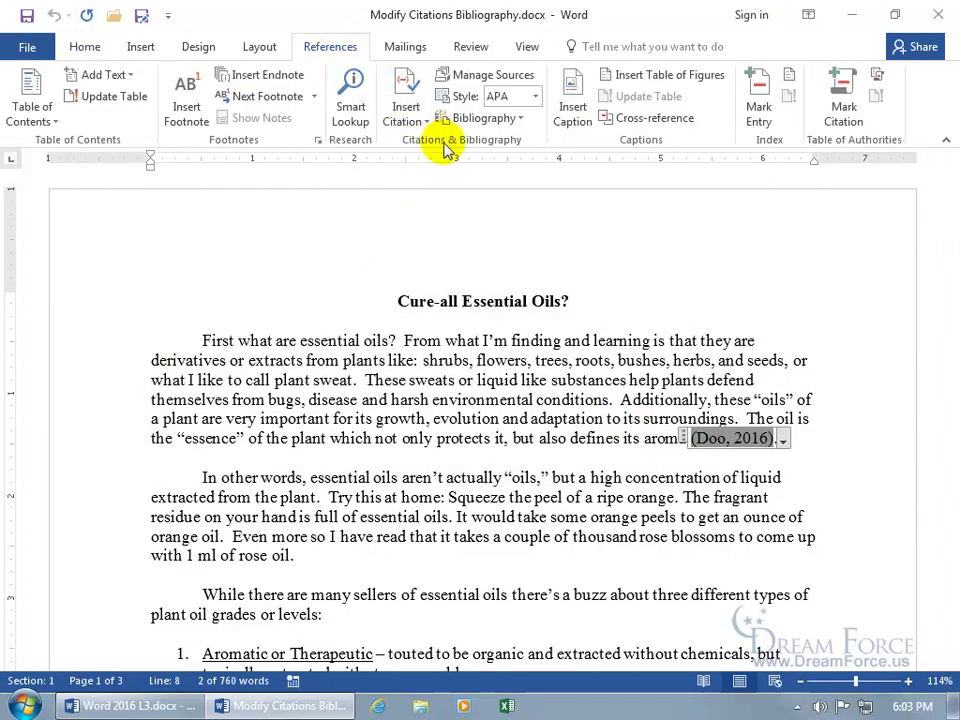
Open Manage Sources and select Doo, Shaggy in the current list.
left_click(472, 80)
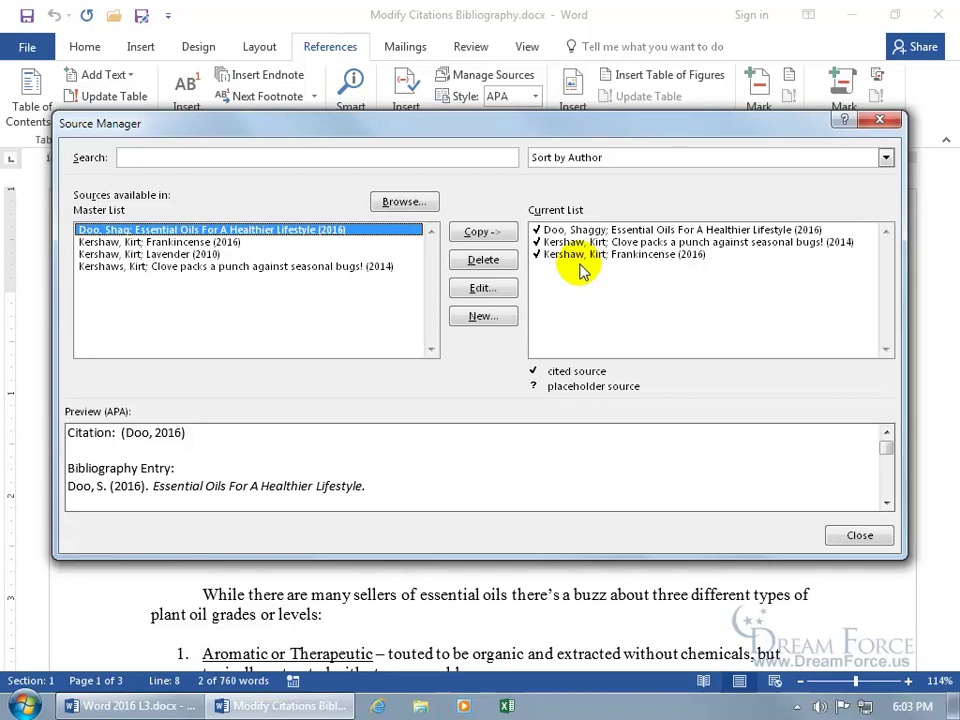
left_click(575, 230)
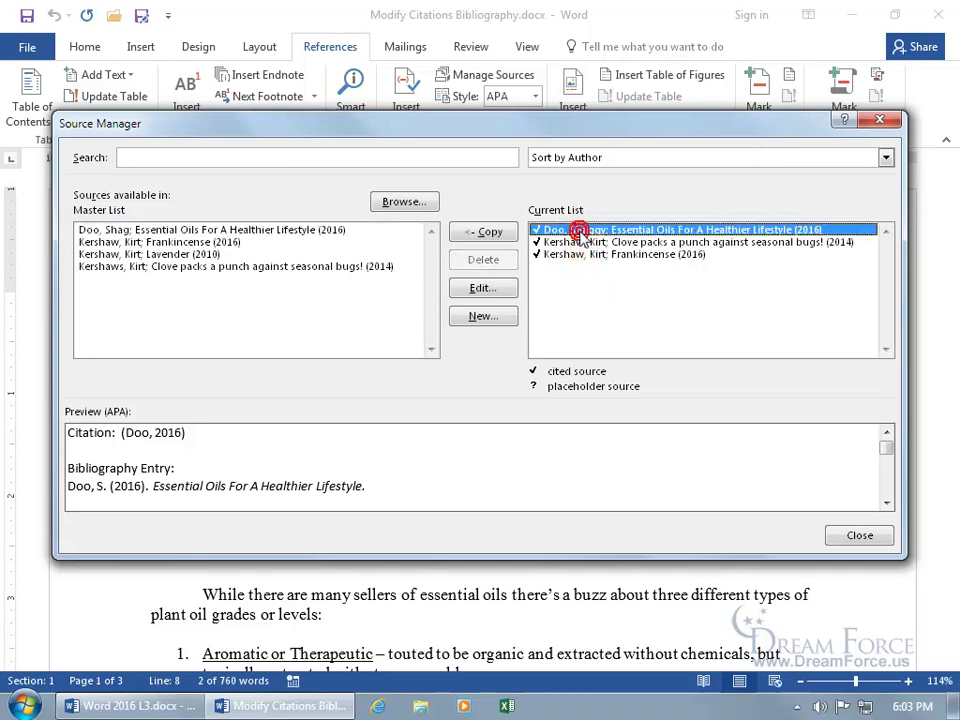
Change the author to Doos, Shaggy for this document only, then reopen that source.
left_click(484, 287)
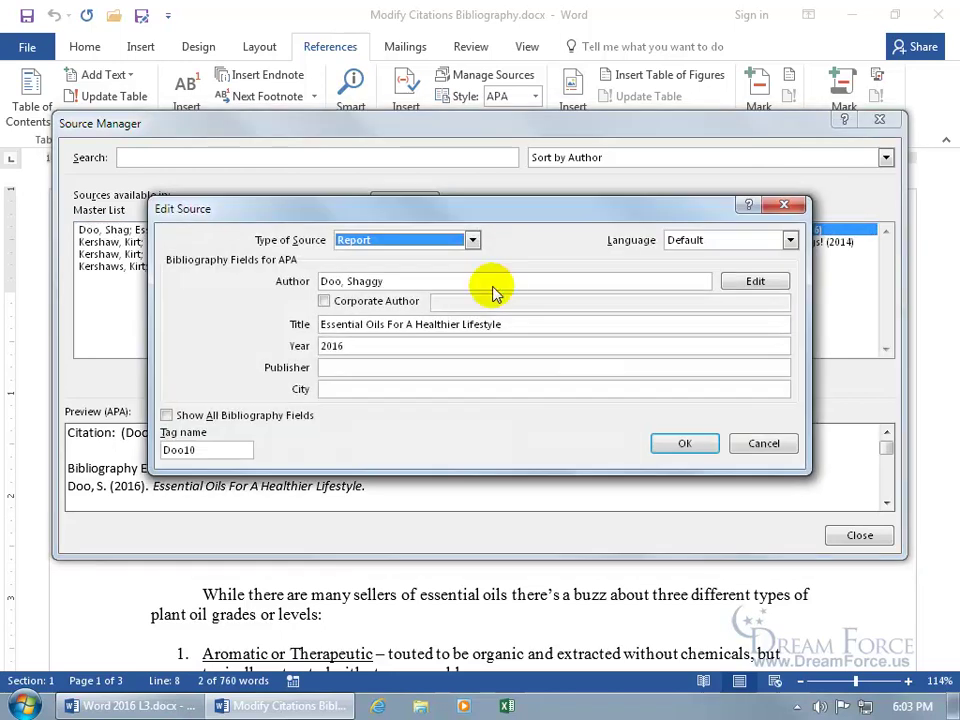
left_click(343, 283)
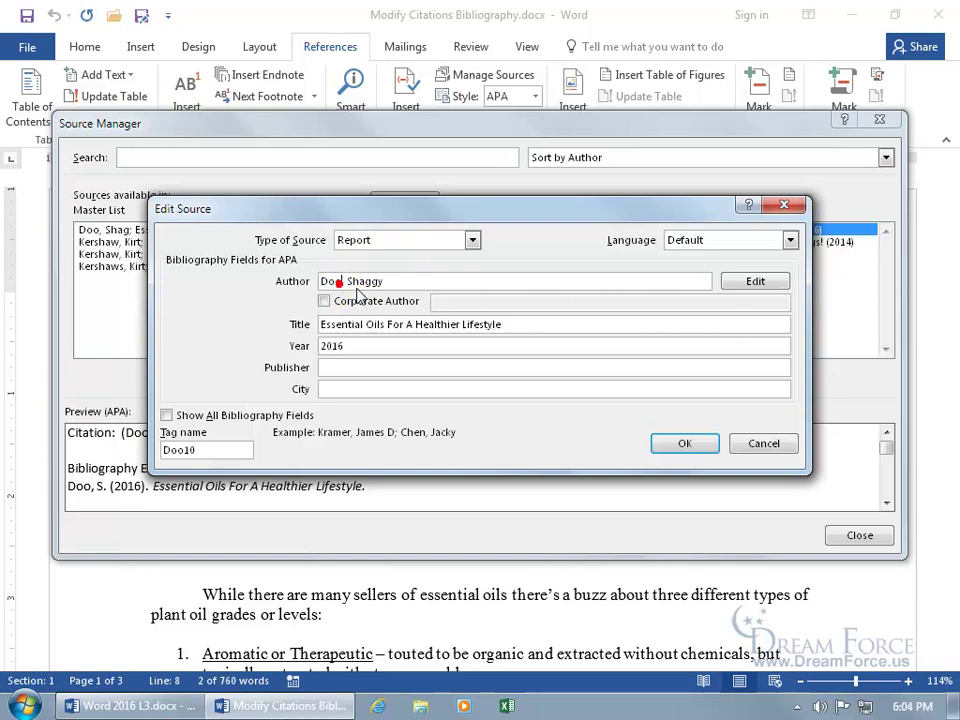
type("s")
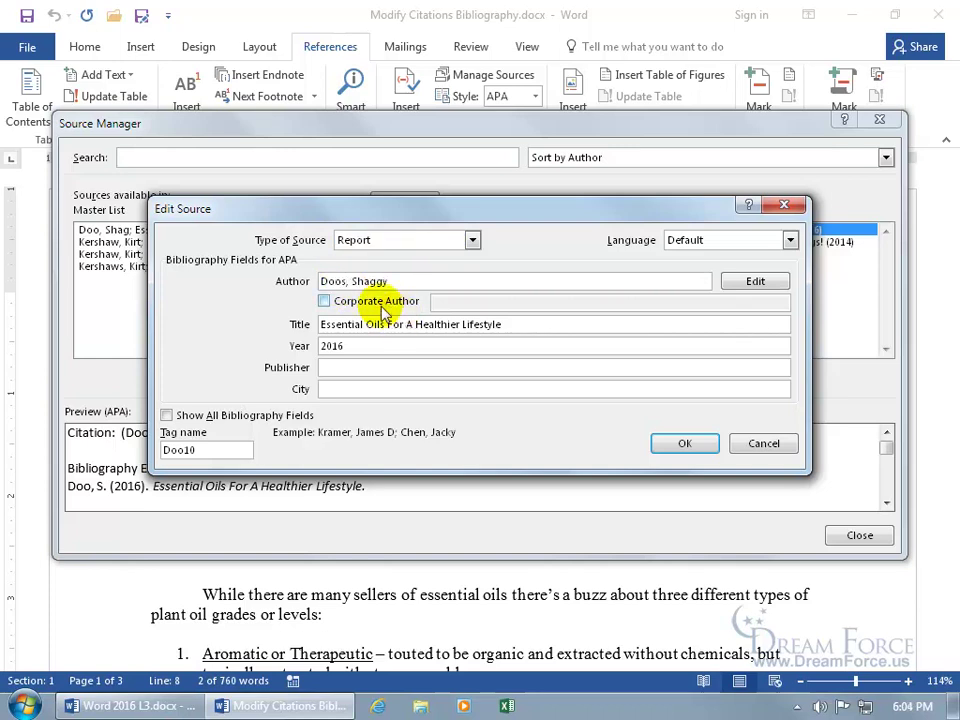
left_click(684, 444)
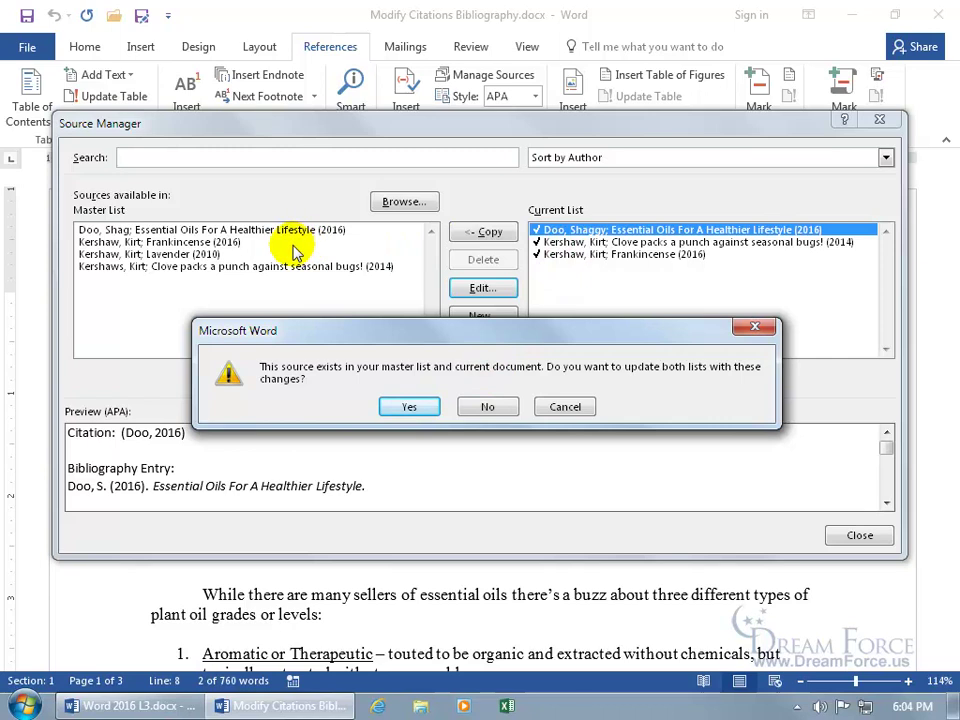
left_click(485, 406)
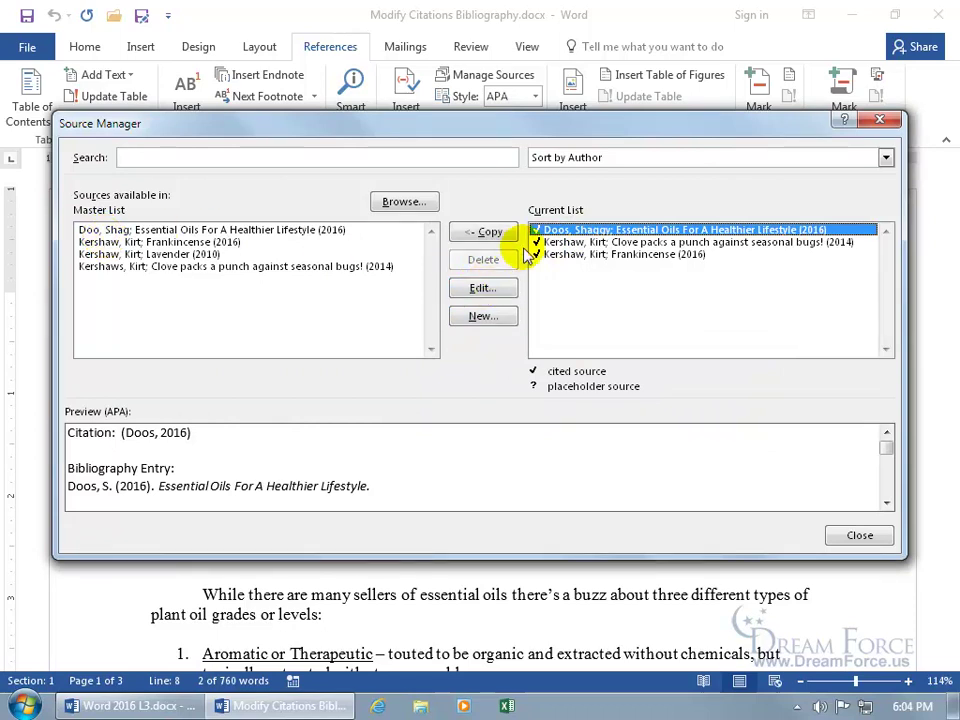
left_click(482, 290)
Re-enter the author as Doos, Shaggy and apply it to both master and current lists.
left_click(428, 281)
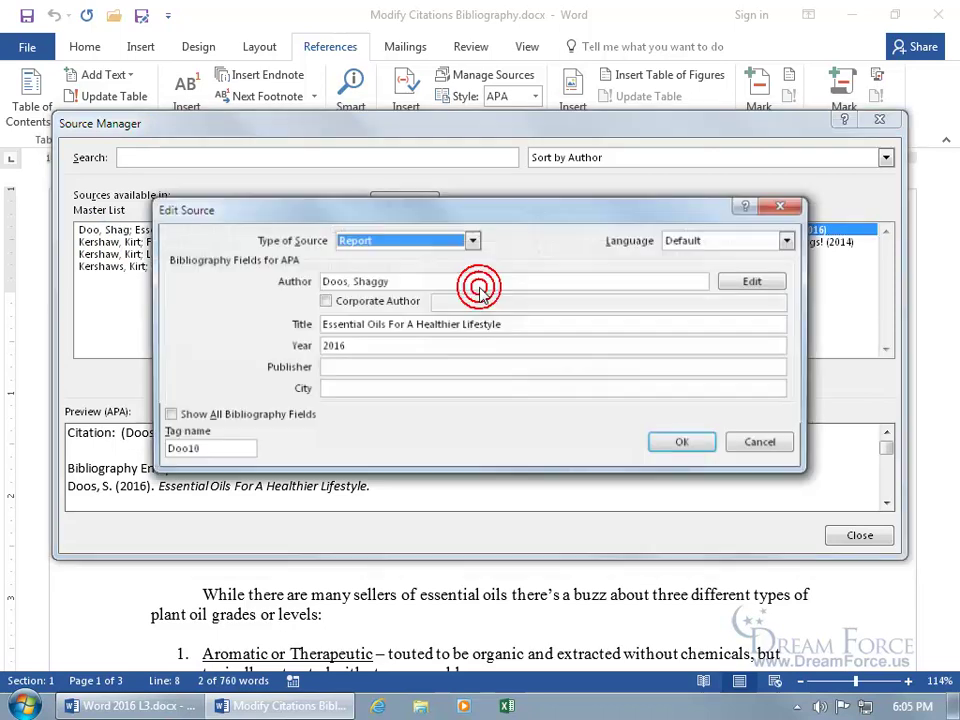
left_click(347, 281)
key("BackSpace")
type("s")
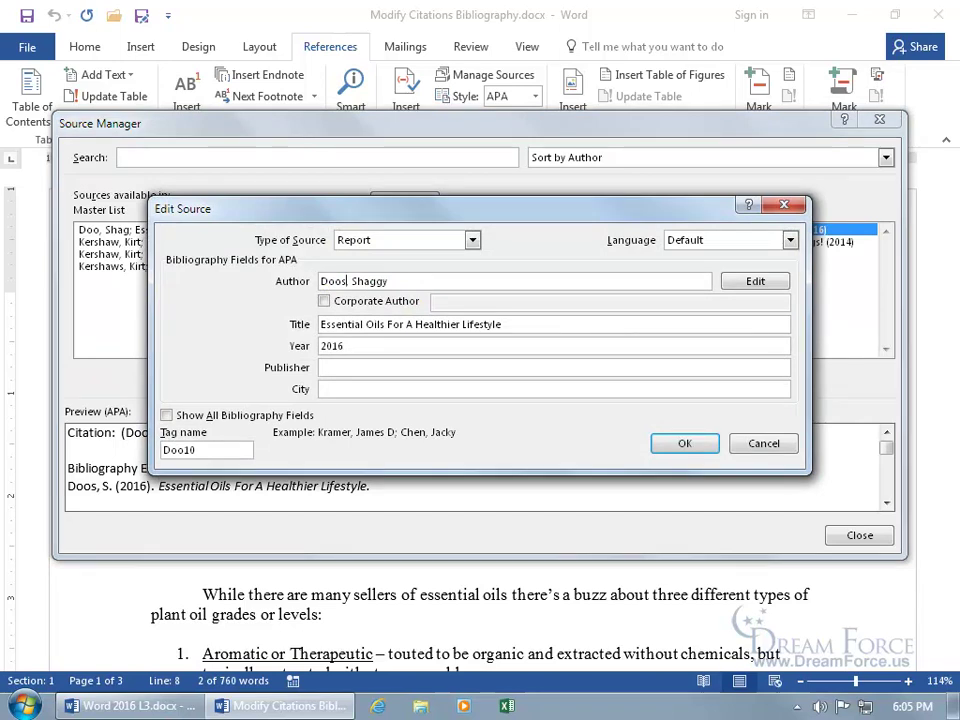
left_click(677, 444)
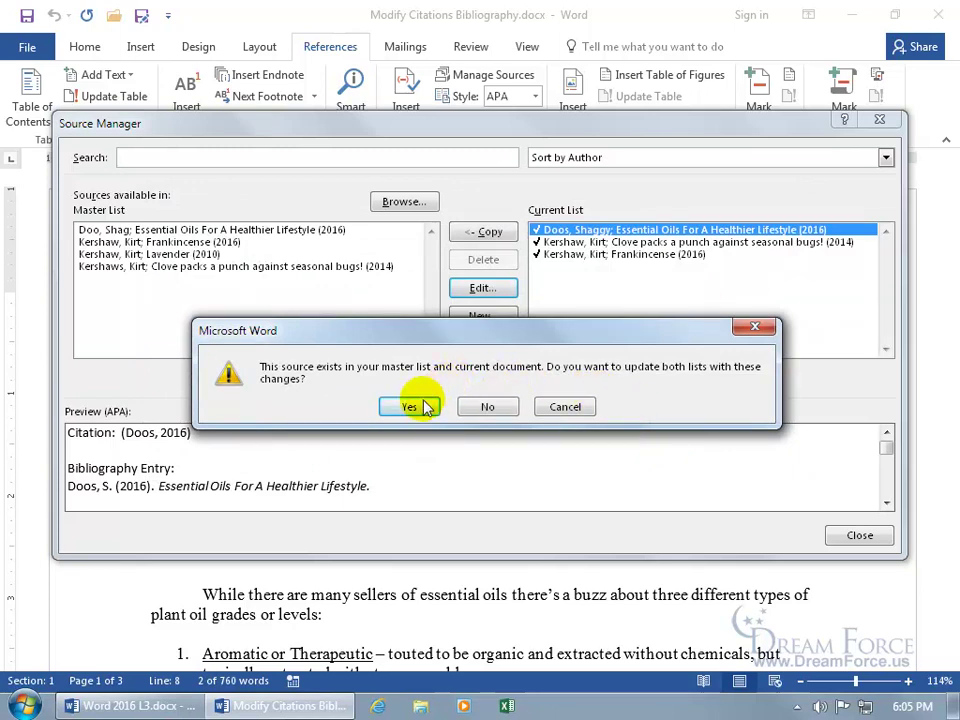
left_click(421, 405)
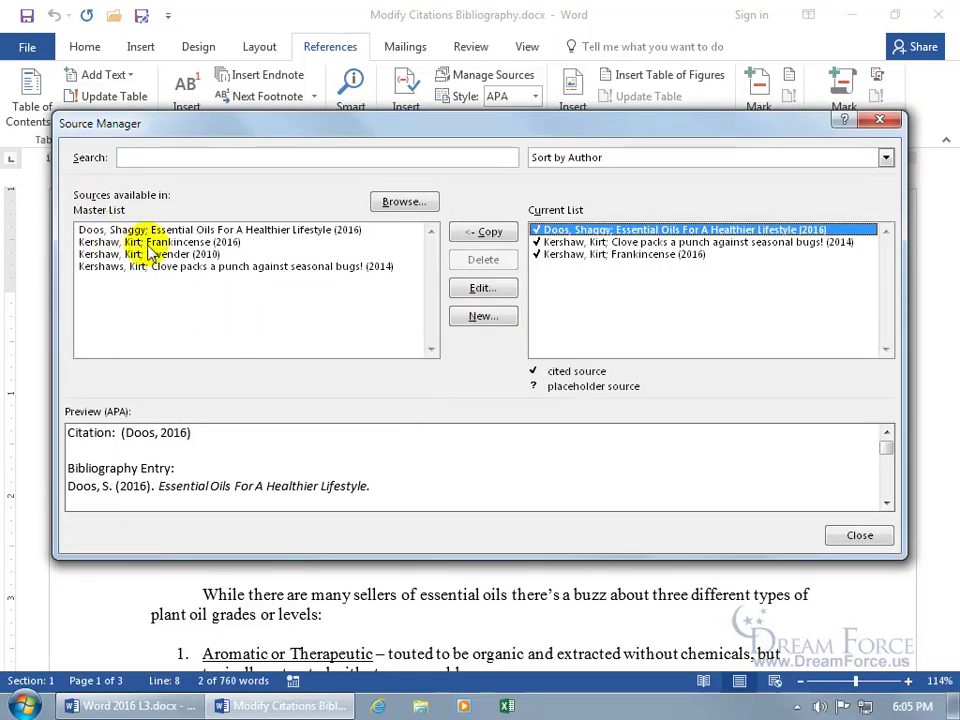
Close Source Manager without adding a source; confirm Lavender isn't in the Insert Citation list.
left_click(476, 318)
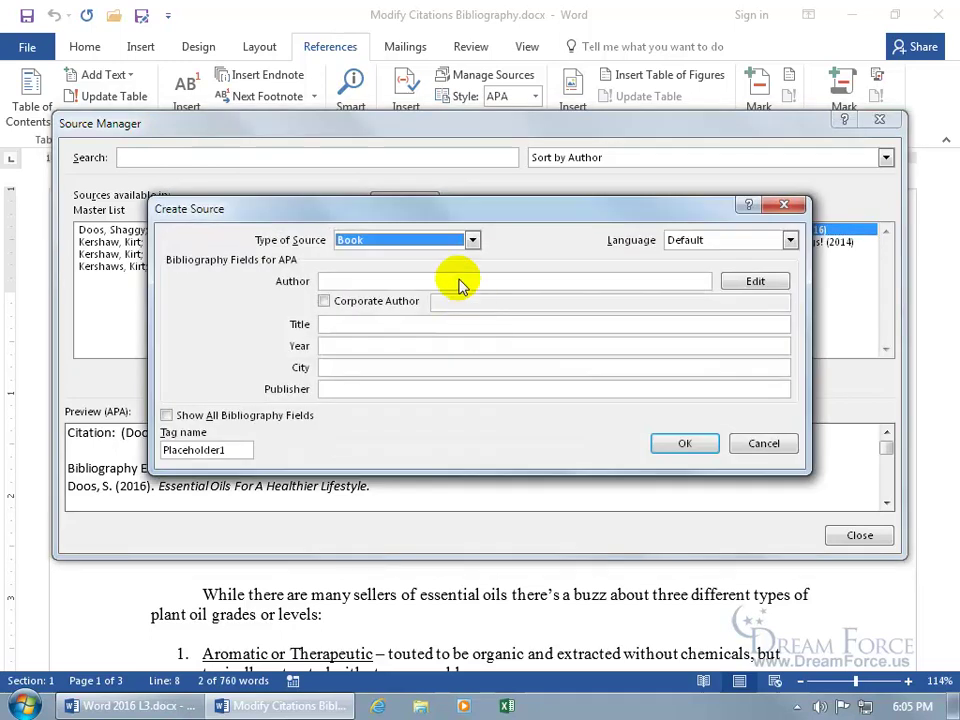
left_click(760, 446)
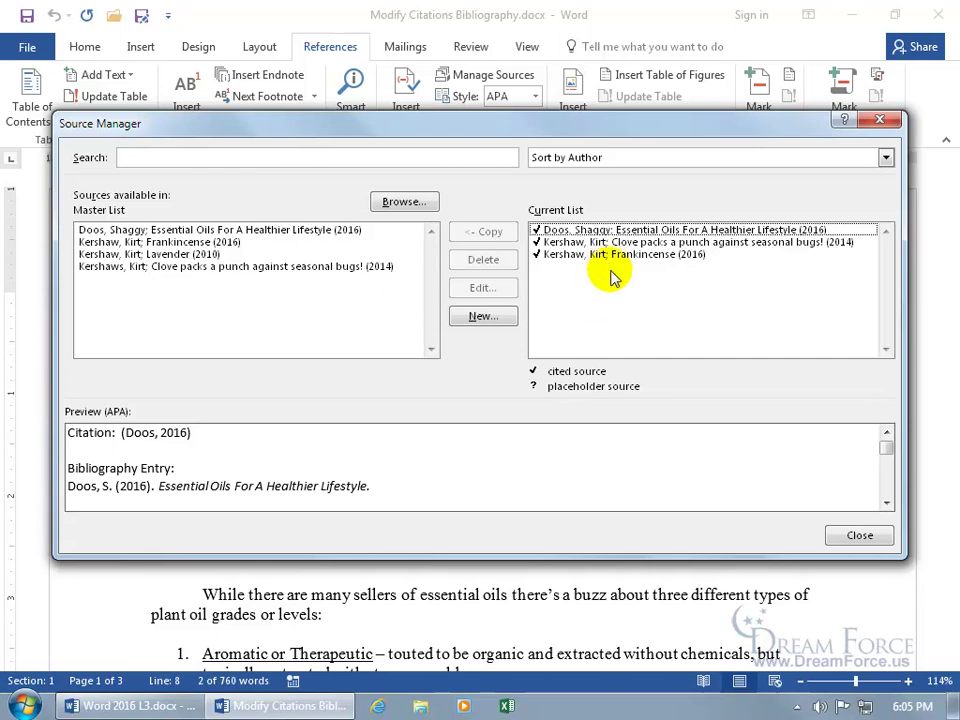
left_click(212, 256)
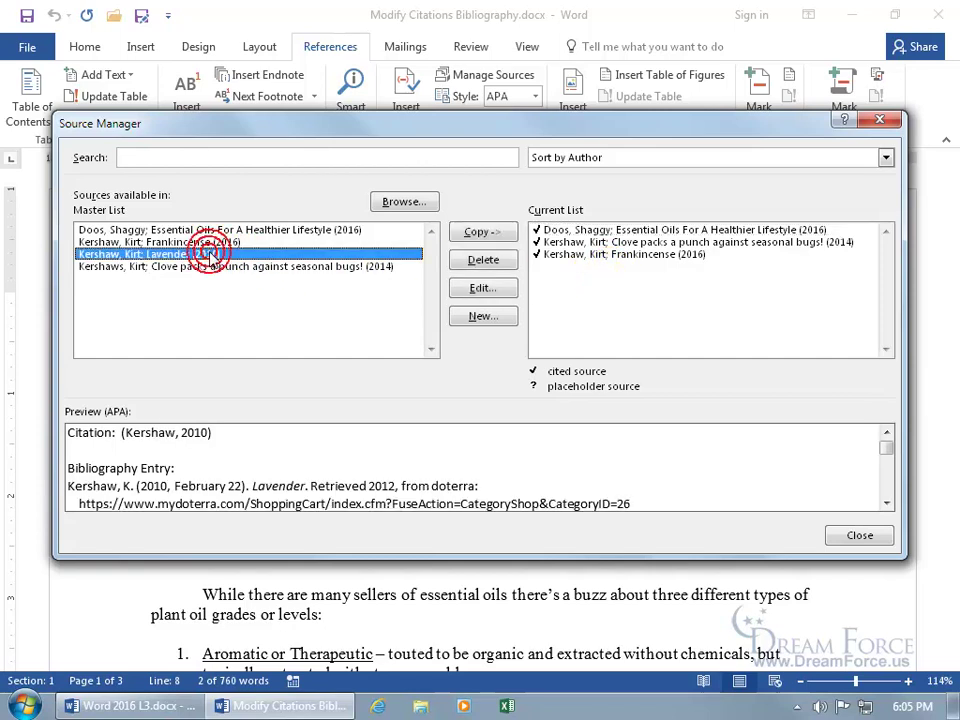
left_click(848, 534)
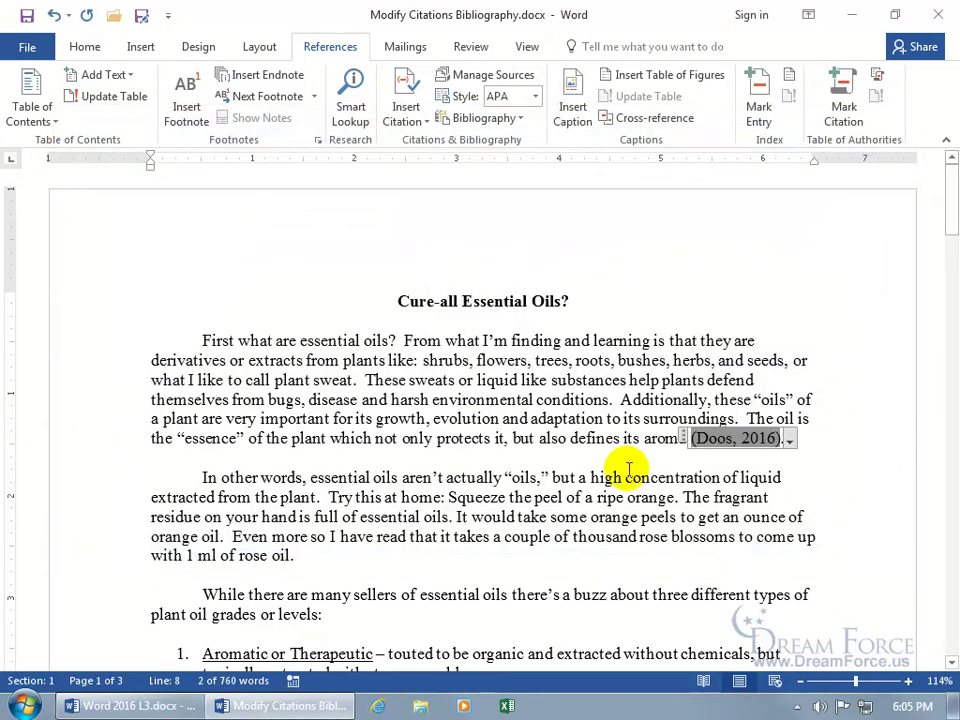
left_click(422, 126)
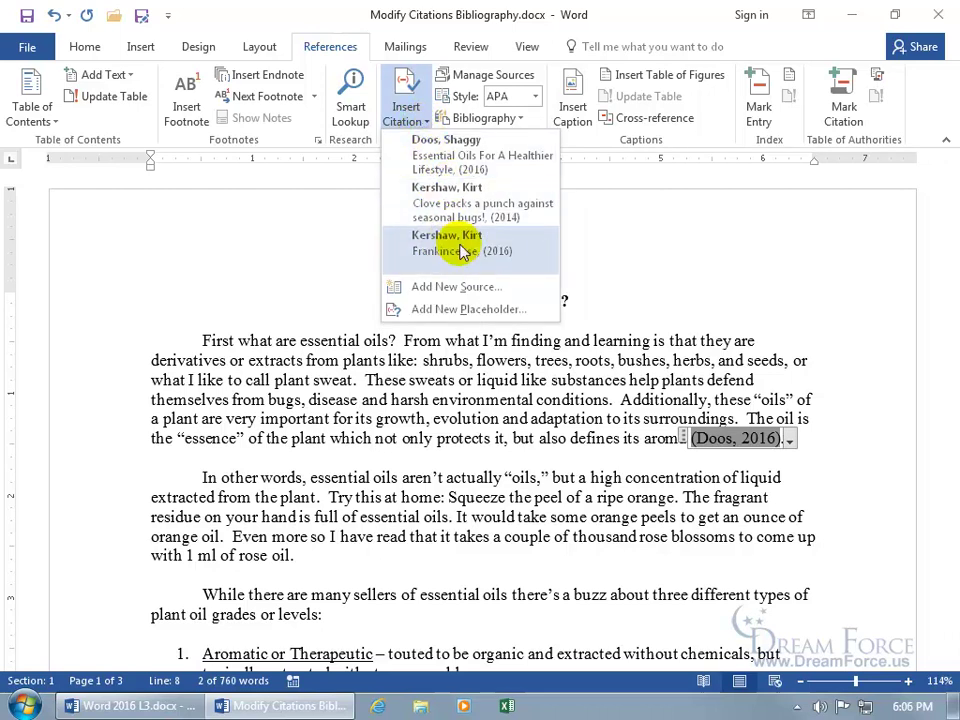
left_click(366, 344)
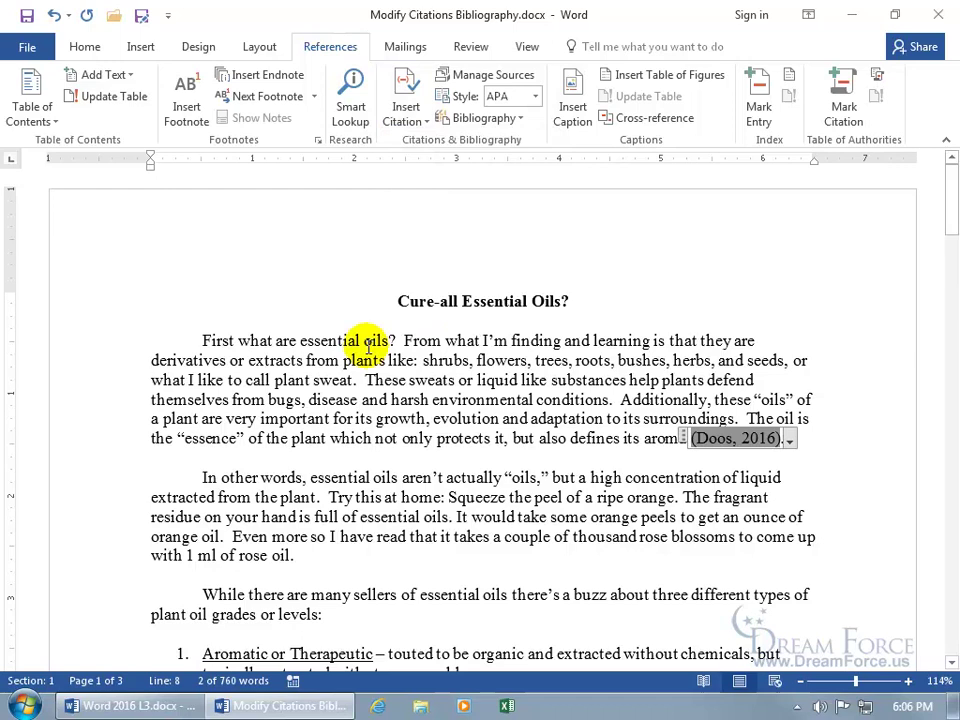
Create a new blank document from File > New.
left_click(27, 47)
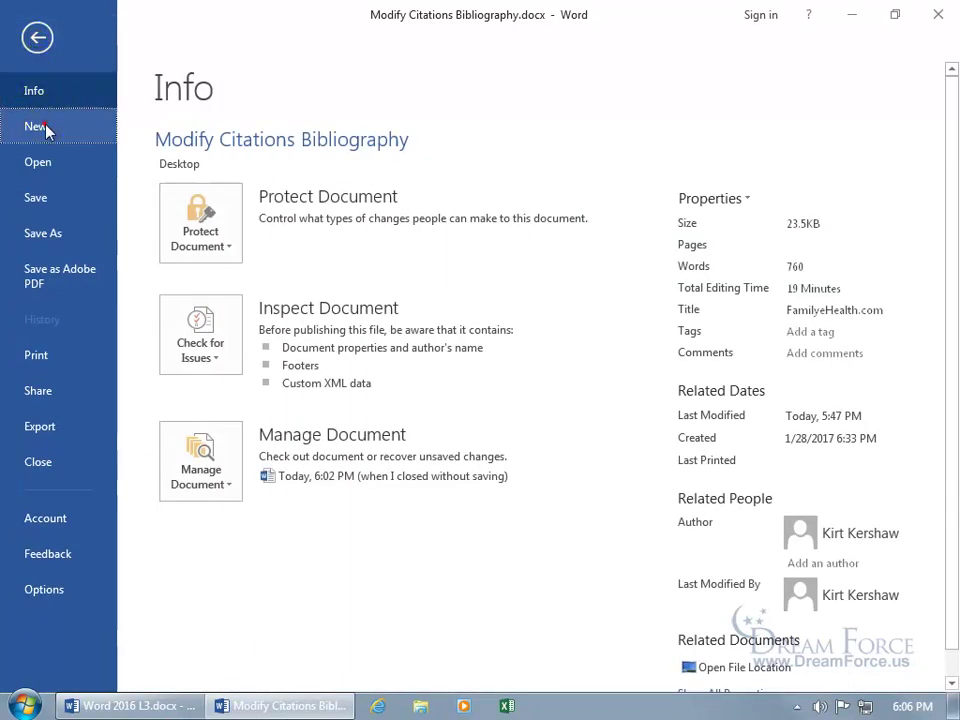
left_click(45, 128)
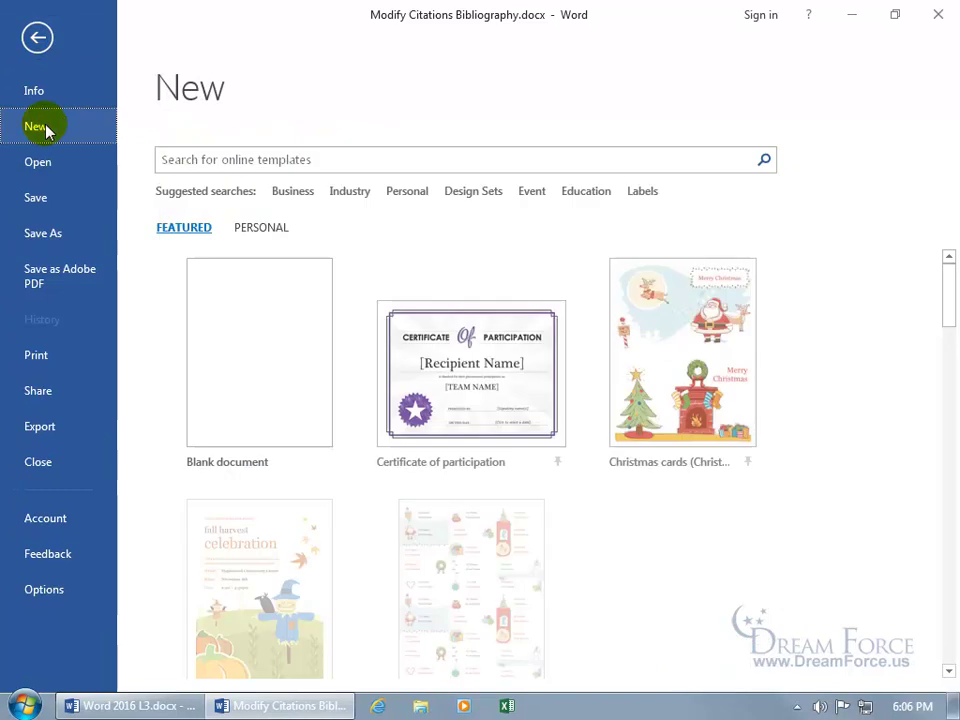
left_click(295, 336)
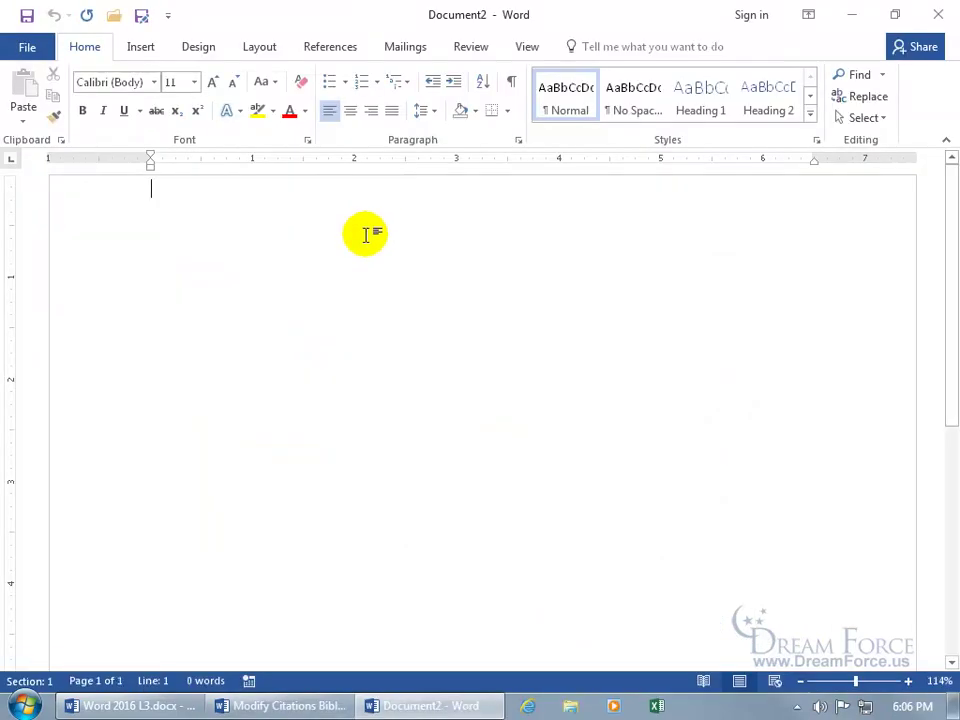
Copy the Lavender source from the master list into the blank document's sources.
left_click(334, 47)
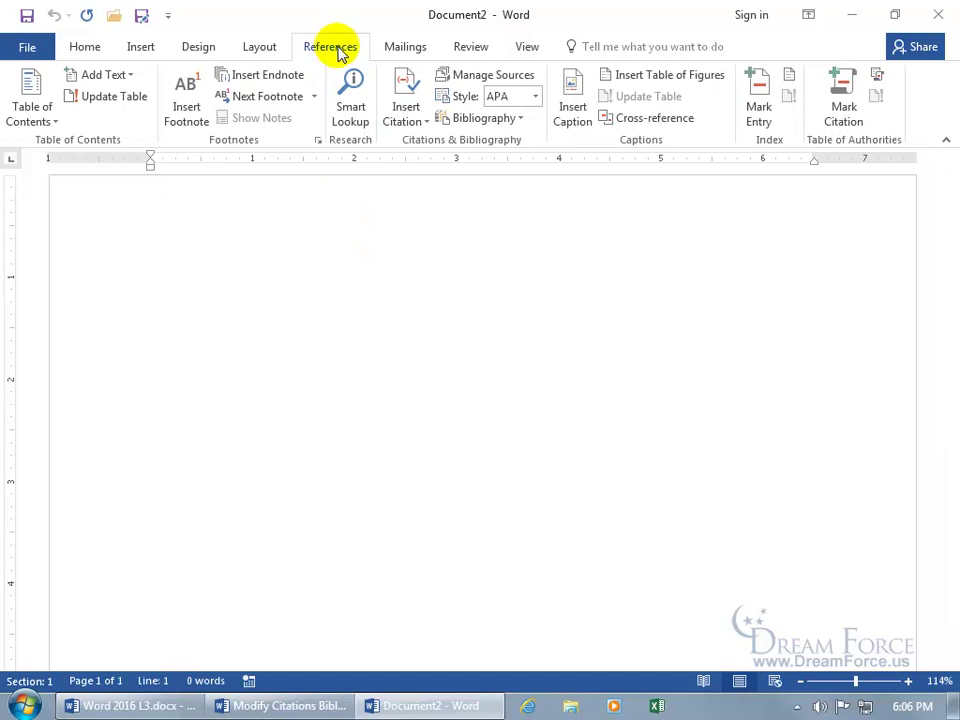
left_click(406, 118)
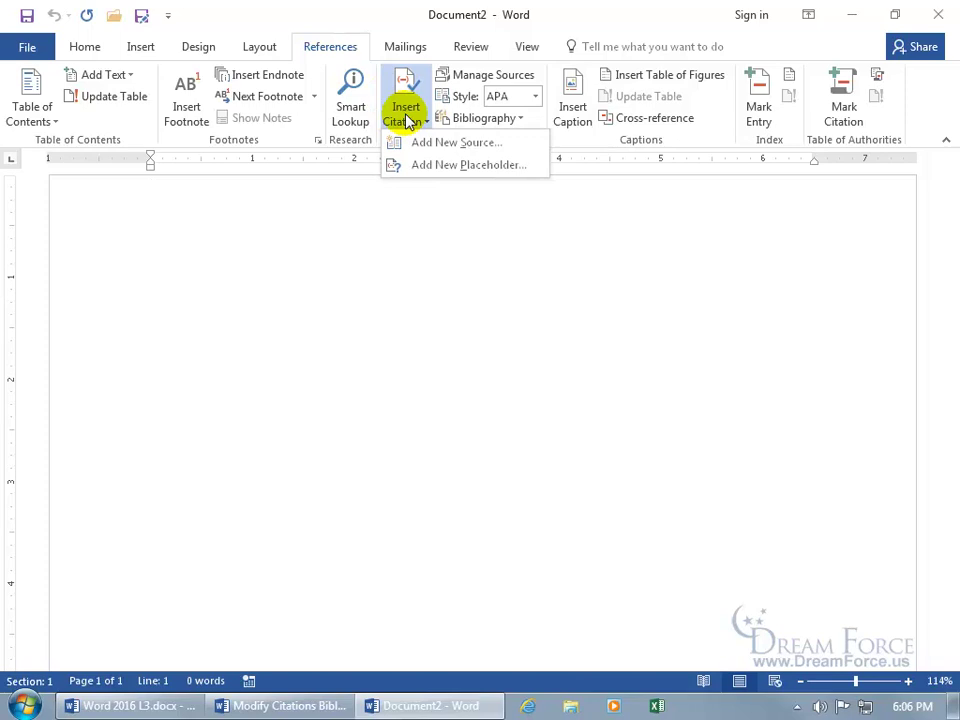
left_click(458, 74)
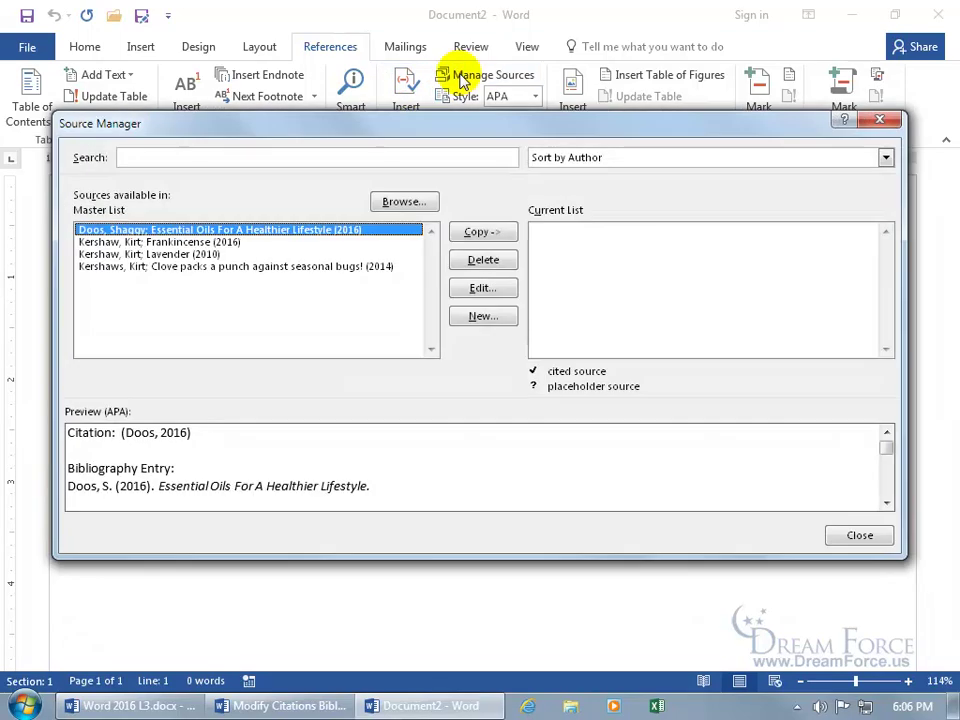
left_click(163, 255)
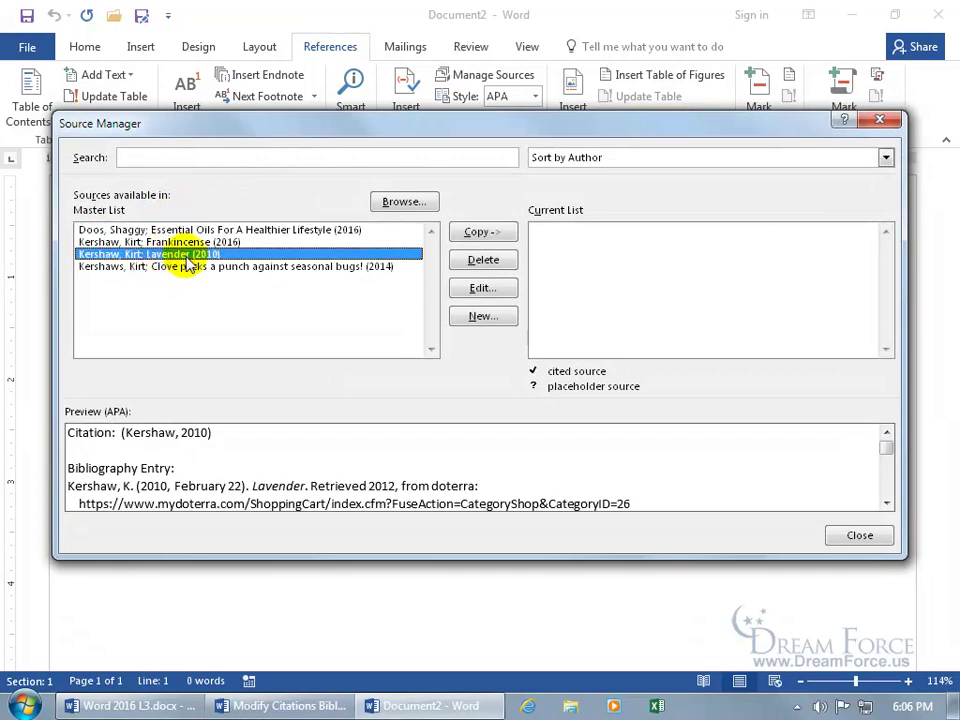
left_click(476, 232)
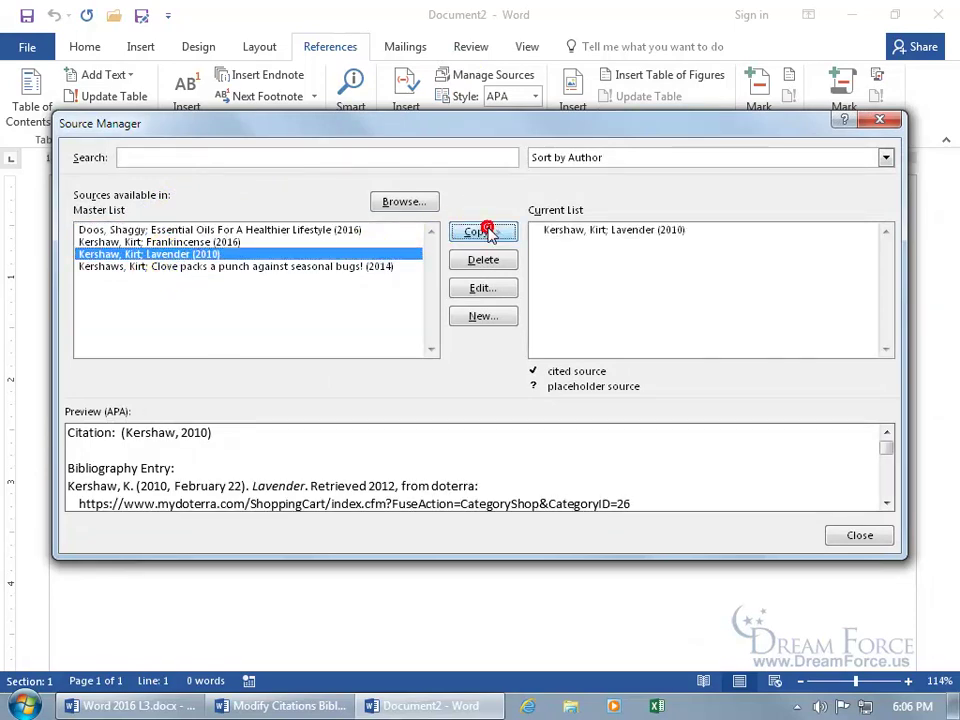
left_click(860, 535)
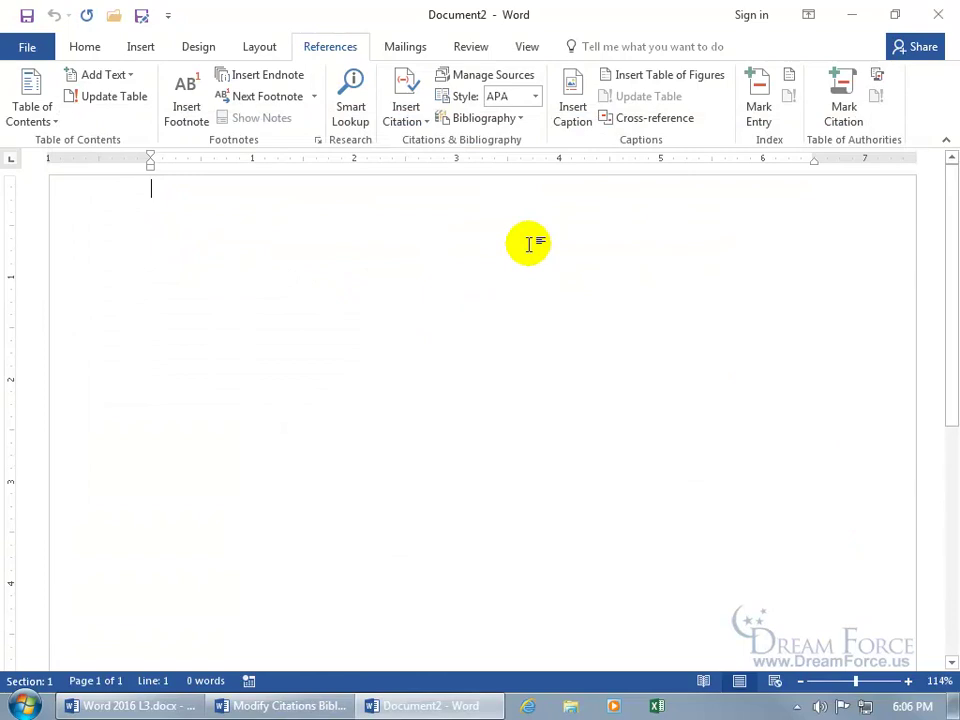
Check the new document's citable sources, then close it without saving.
left_click(408, 120)
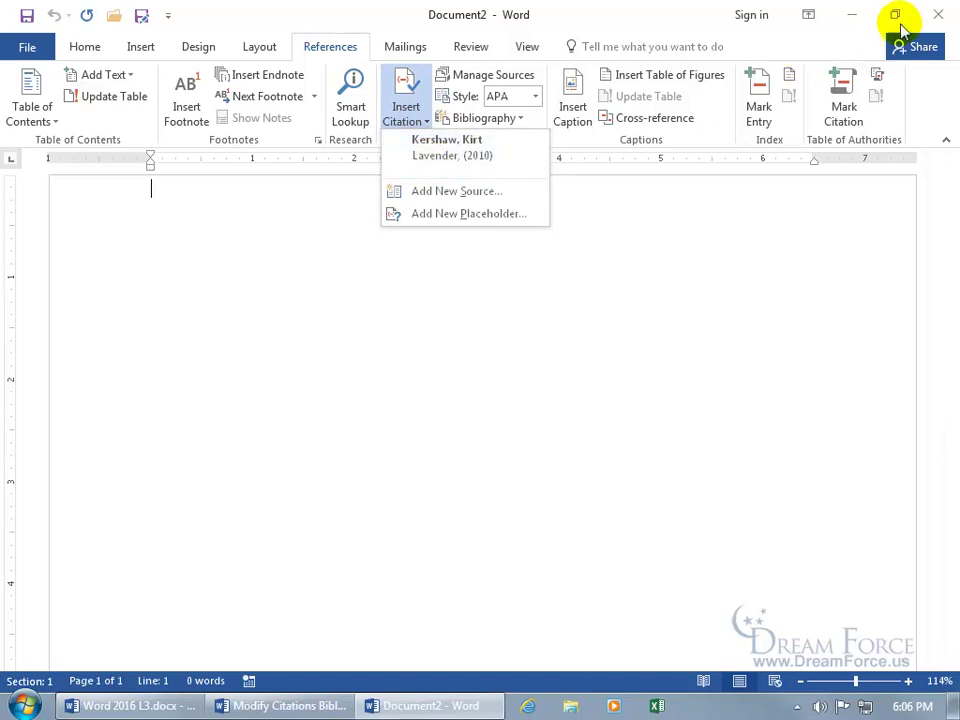
left_click(933, 14)
left_click(462, 389)
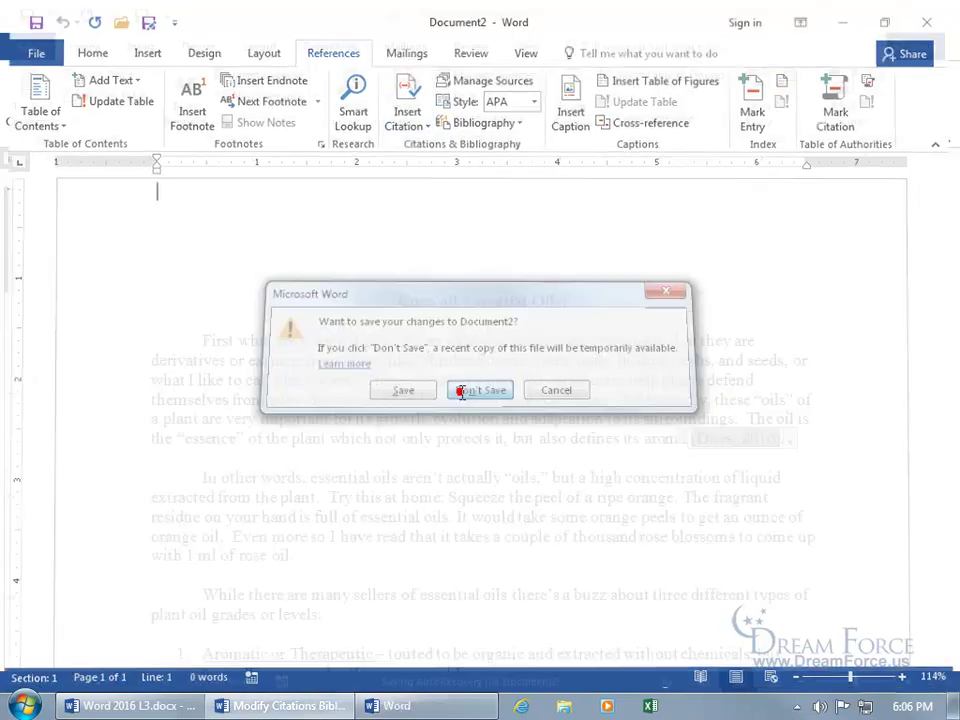
Copy the Lavender (2010) source into the essential oils document's current list.
left_click(416, 116)
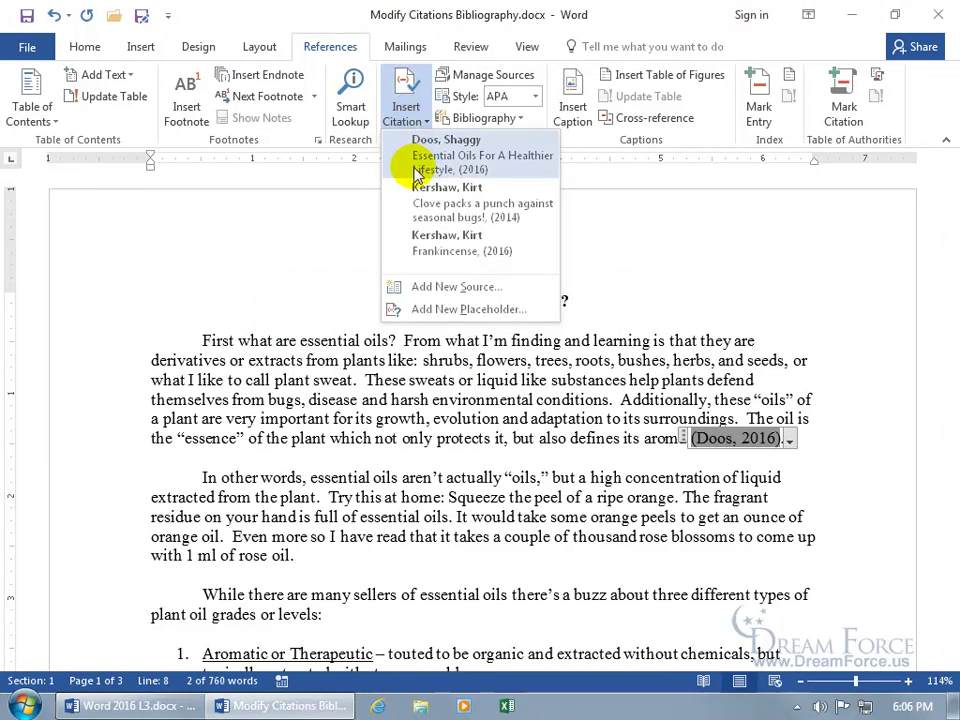
left_click(458, 75)
left_click(306, 254)
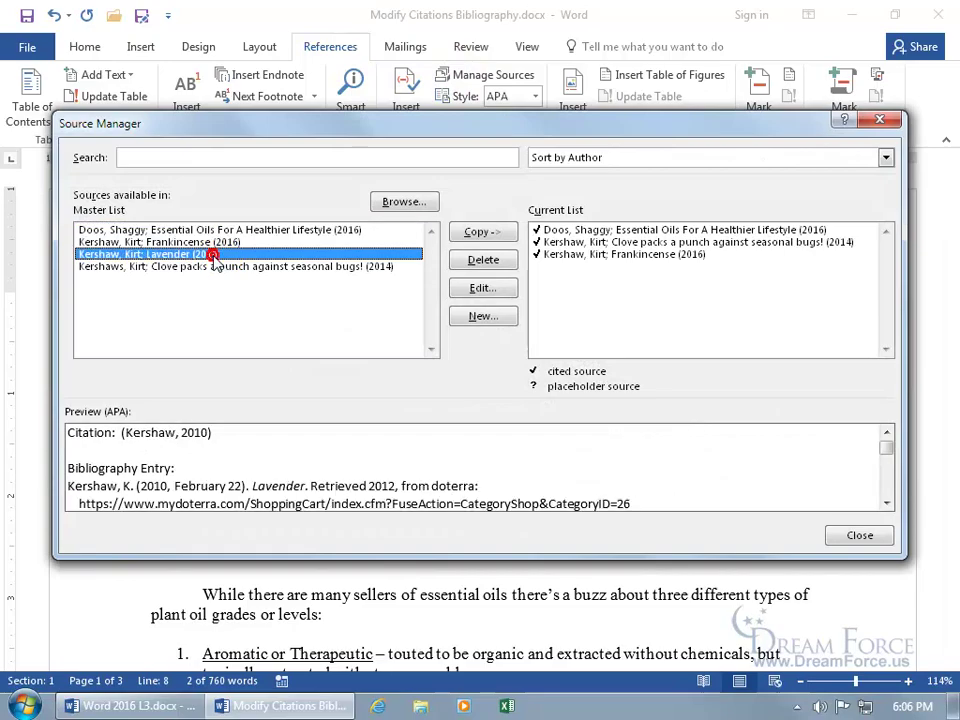
left_click(472, 231)
left_click(859, 535)
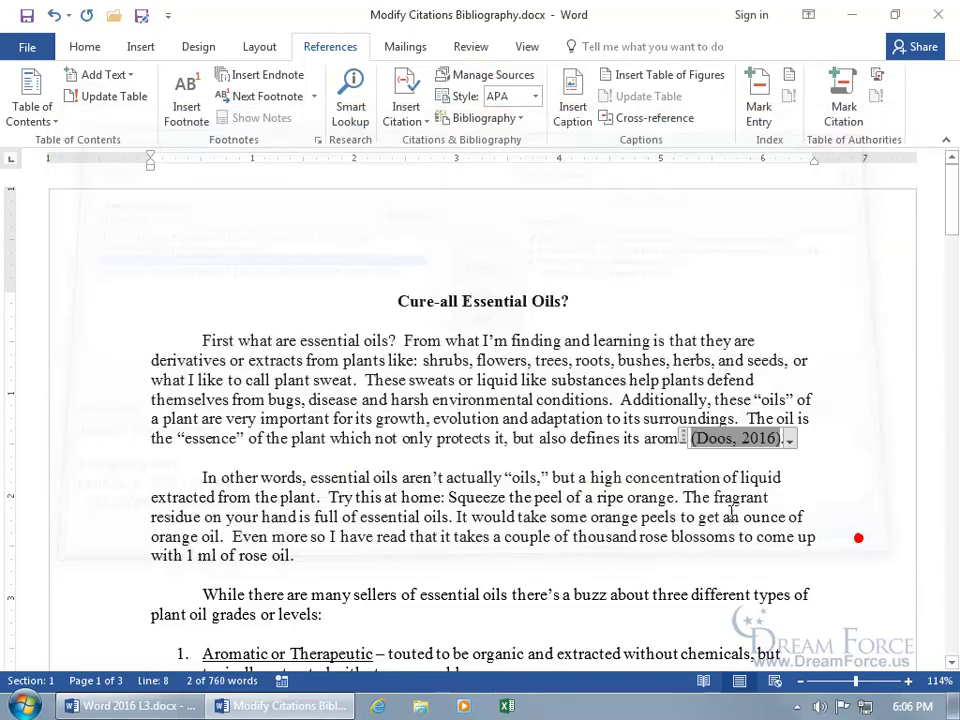
scroll(516, 486, "down", 5)
scroll(521, 485, "down", 18)
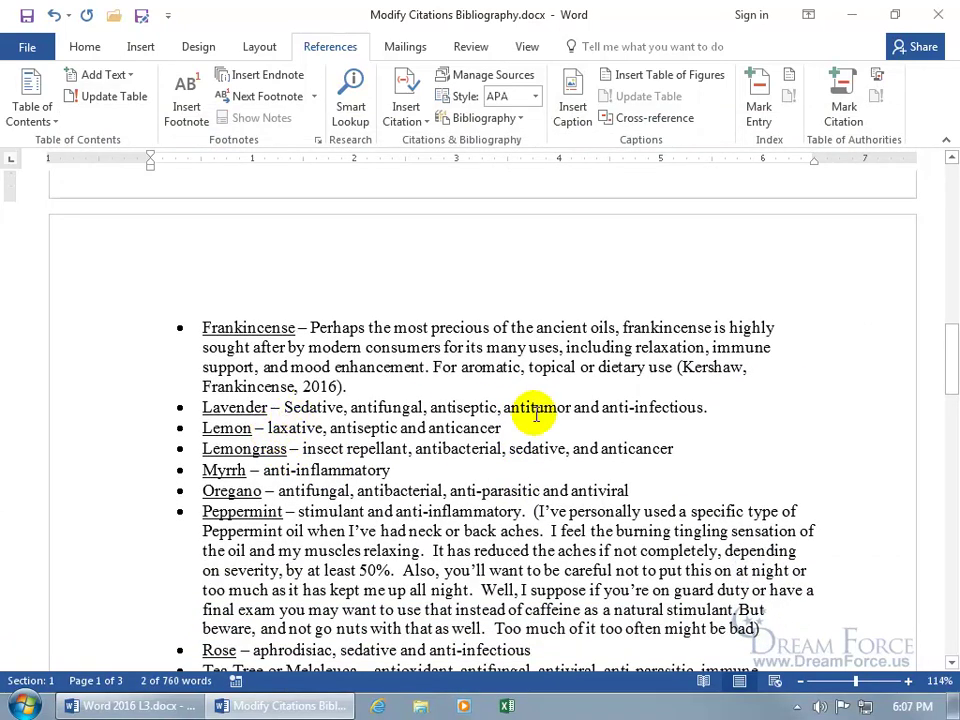
Insert the Lavender (2010) citation after "anti-infectious." on the Lavender bullet.
left_click(719, 408)
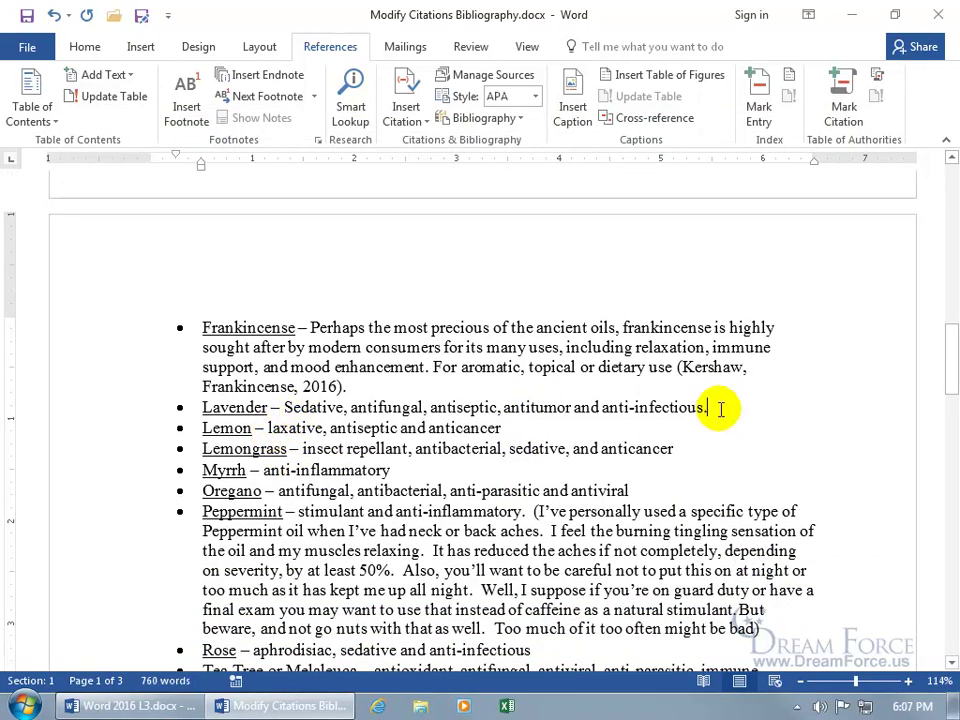
left_click(402, 118)
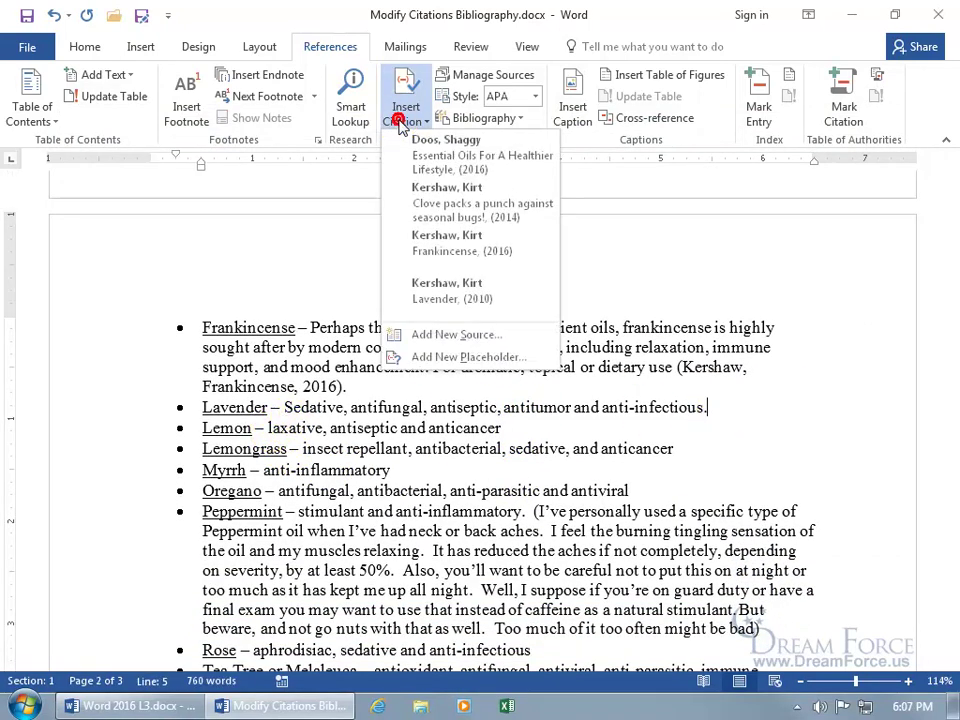
left_click(440, 287)
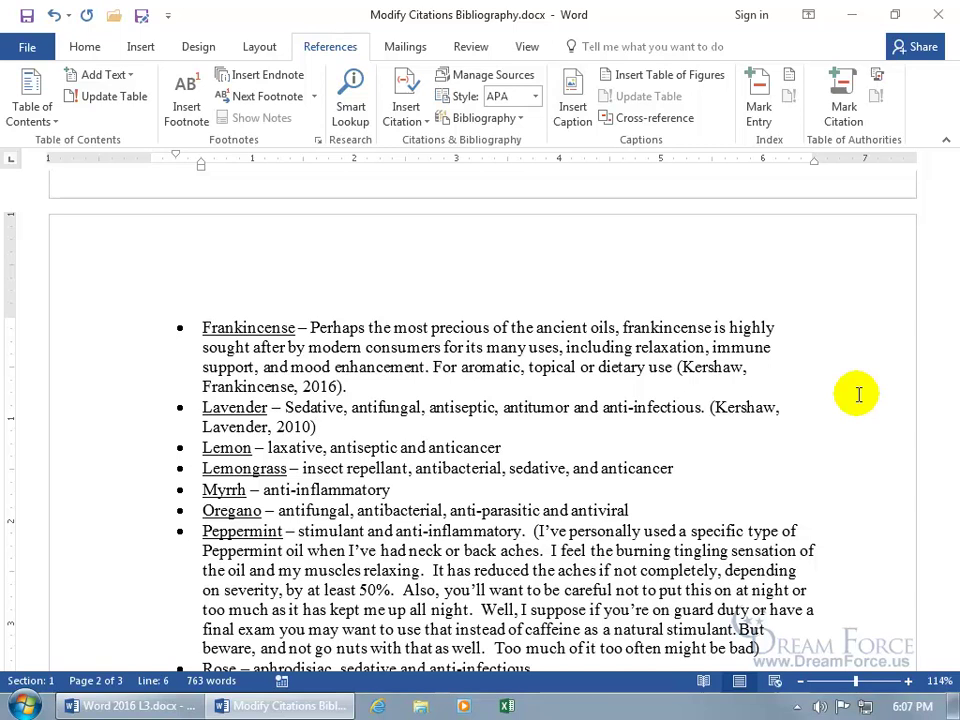
left_click(742, 407)
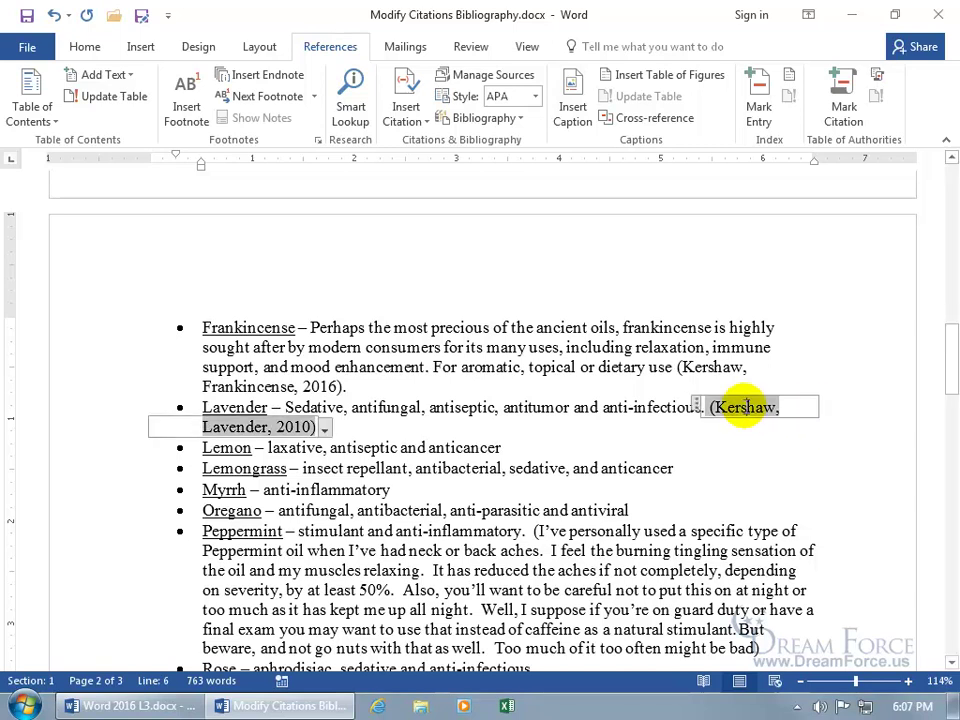
left_click(325, 428)
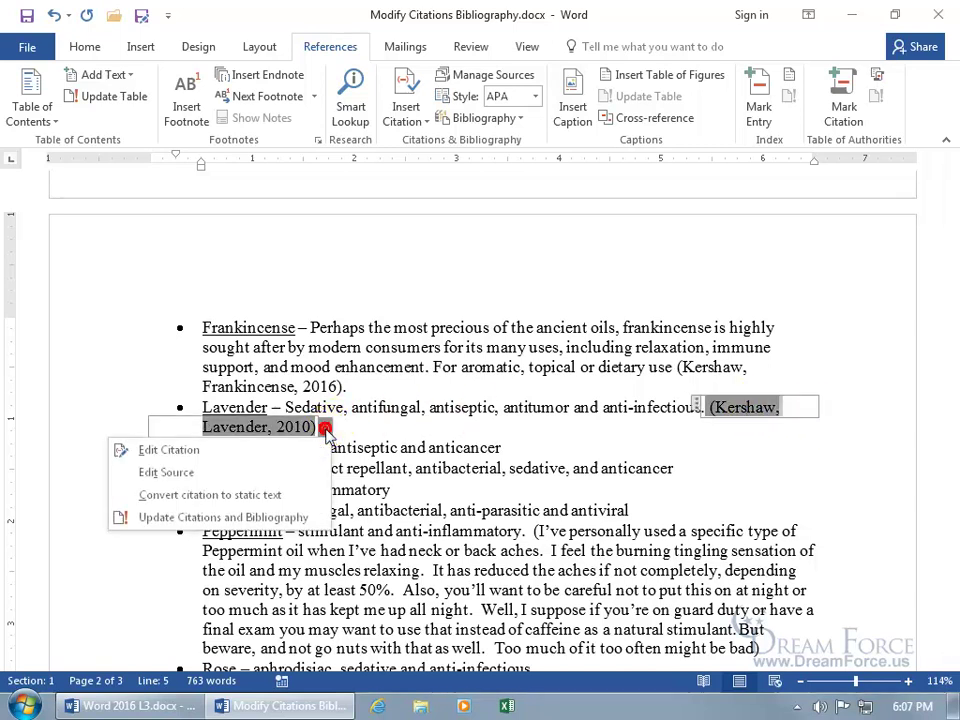
Edit the Lavender citation to show page 12: (Kershaw, Lavender, 2010, p. 12).
left_click(262, 451)
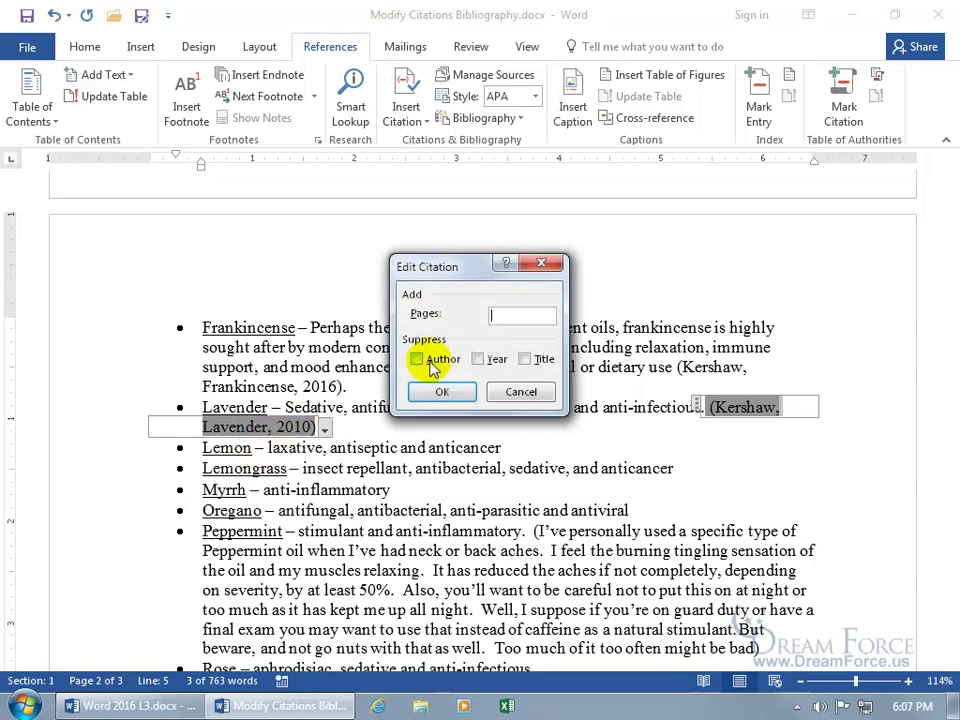
left_click(514, 391)
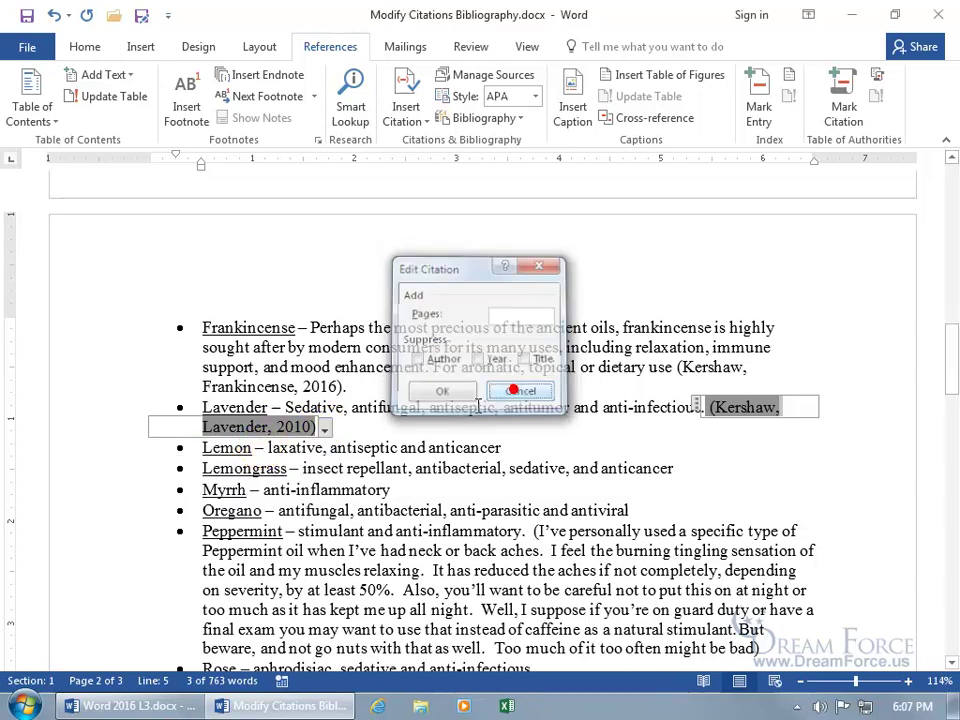
right_click(290, 427)
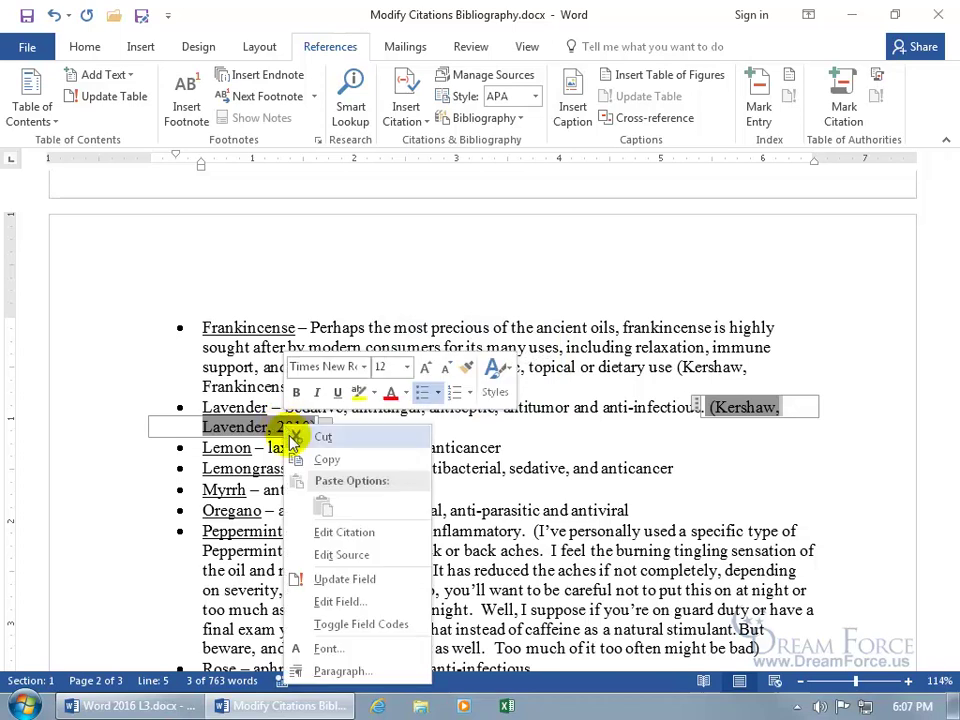
left_click(335, 532)
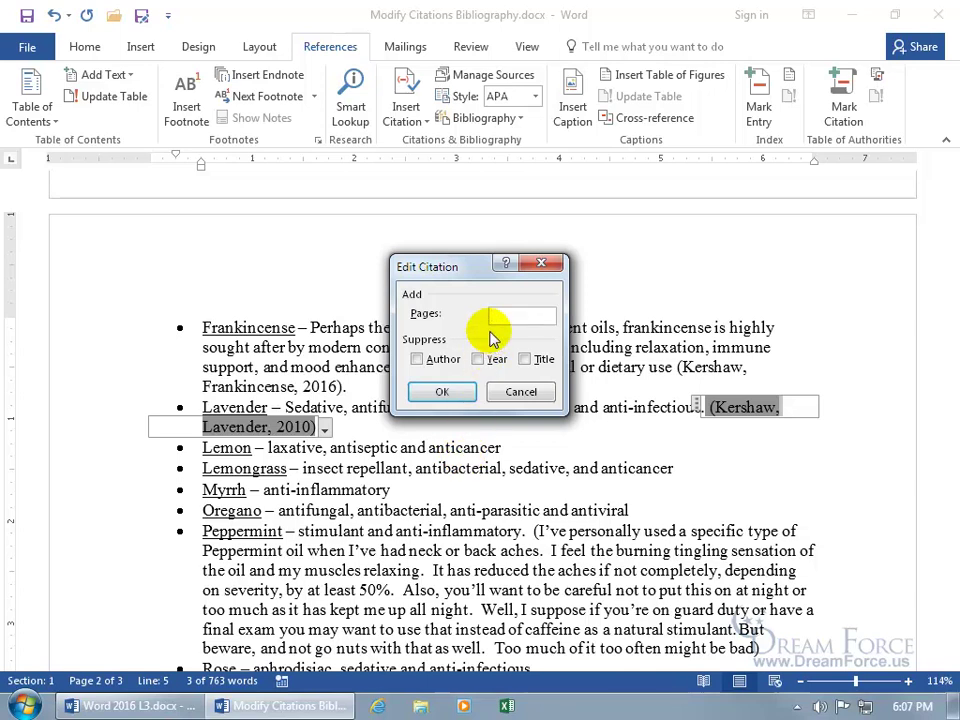
type("12")
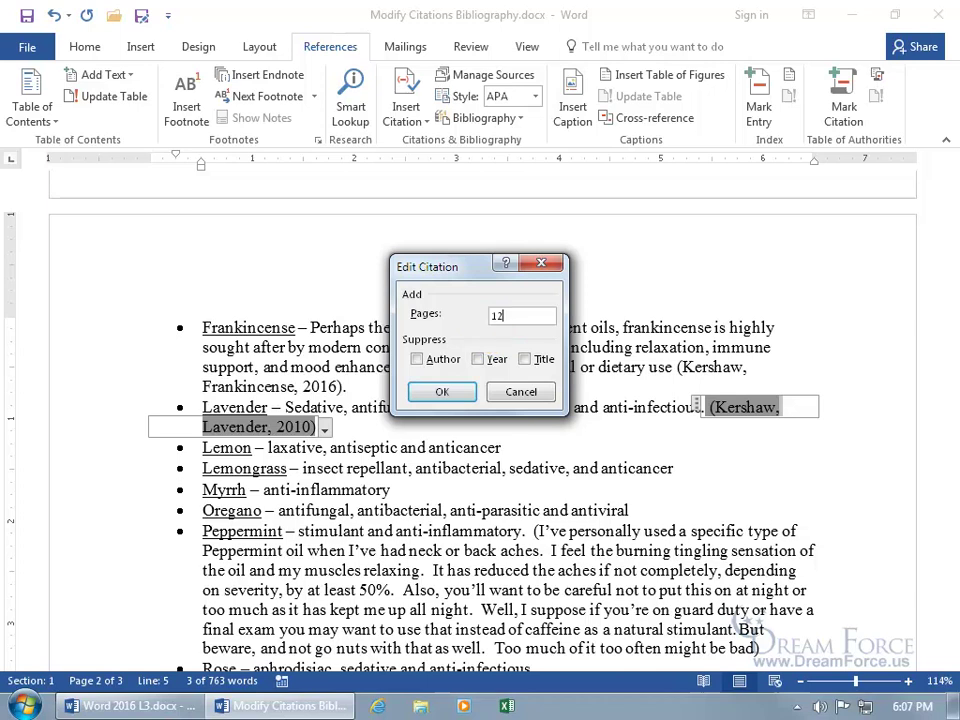
left_click(440, 391)
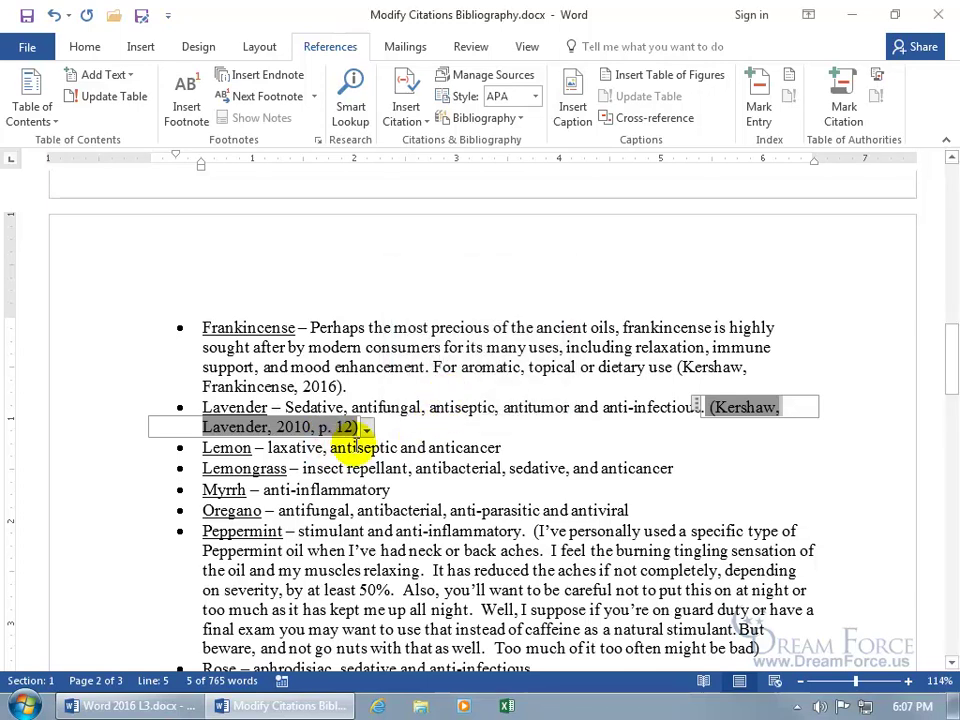
Clear page 12 from the Lavender citation and suppress its author.
right_click(340, 427)
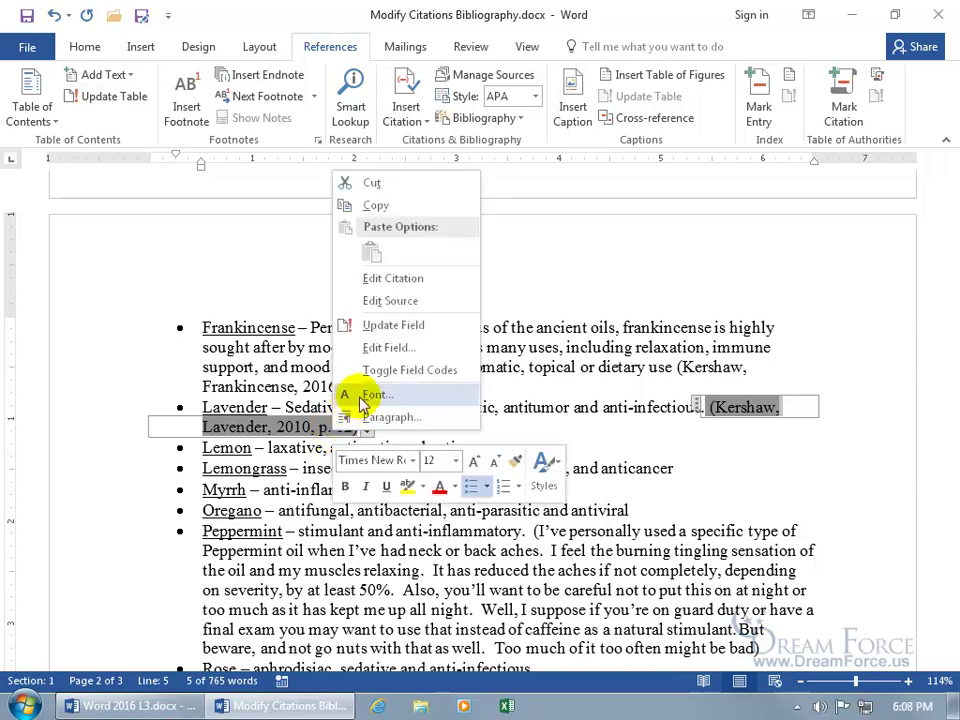
left_click(393, 280)
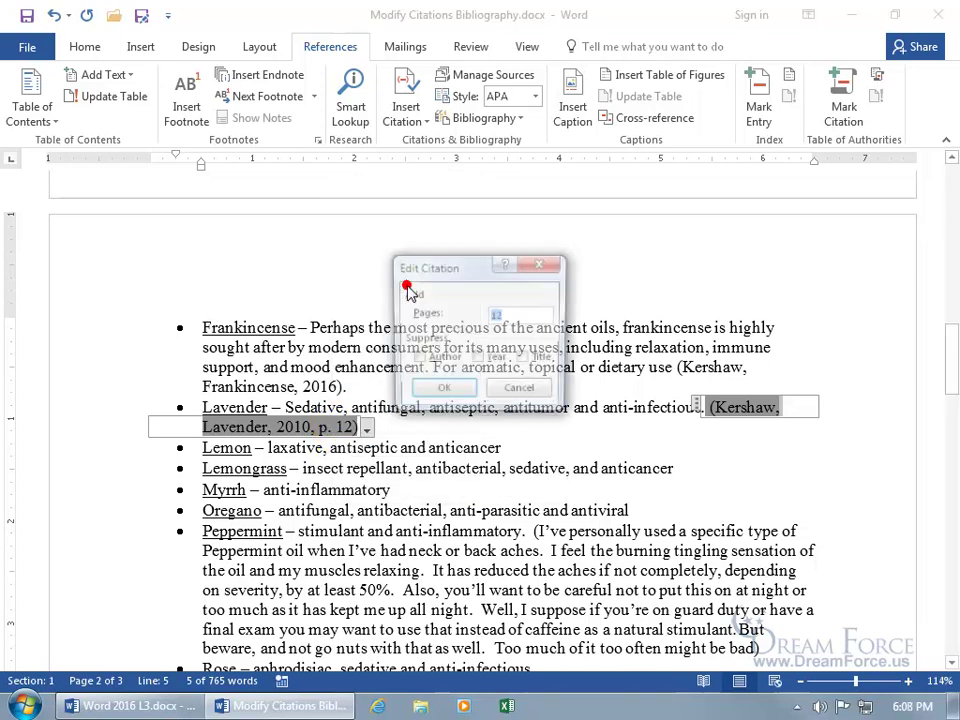
double_click(492, 318)
key("BackSpace")
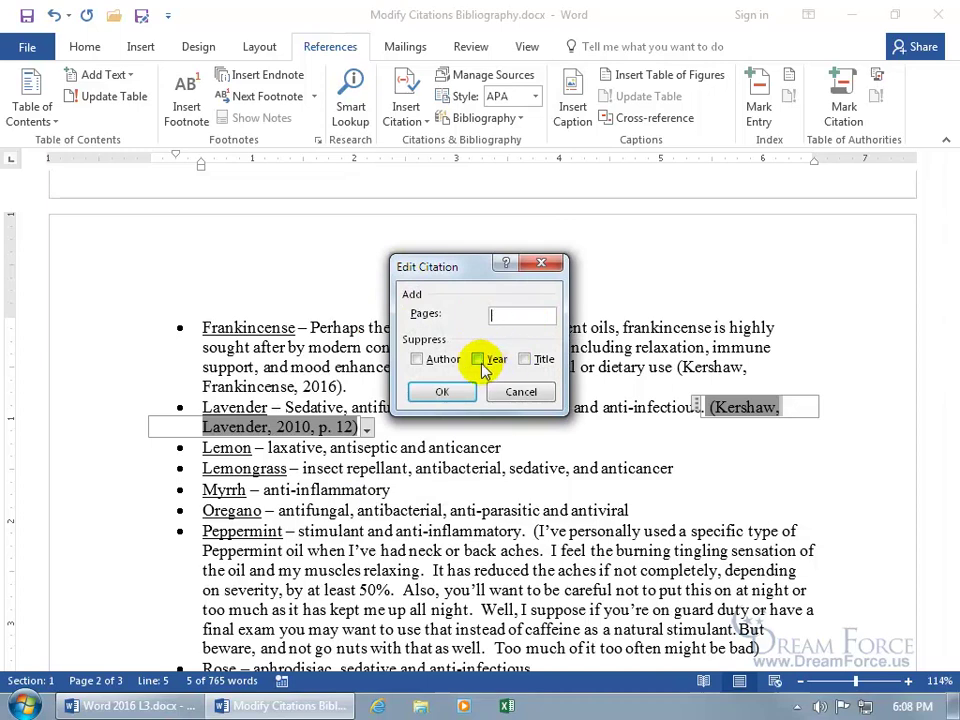
left_click(418, 362)
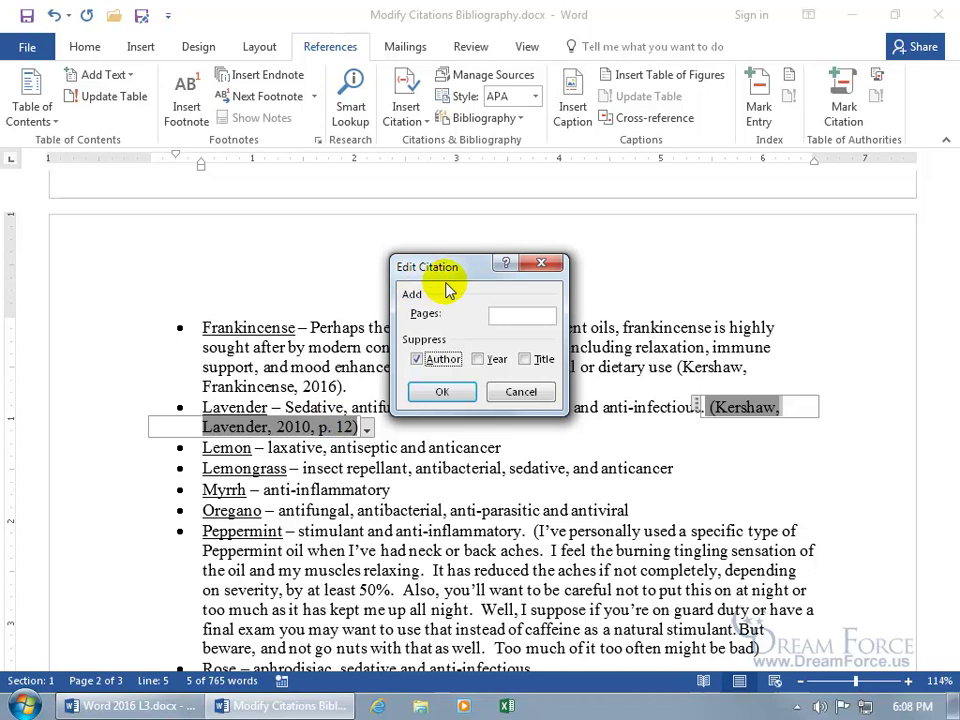
left_click(442, 391)
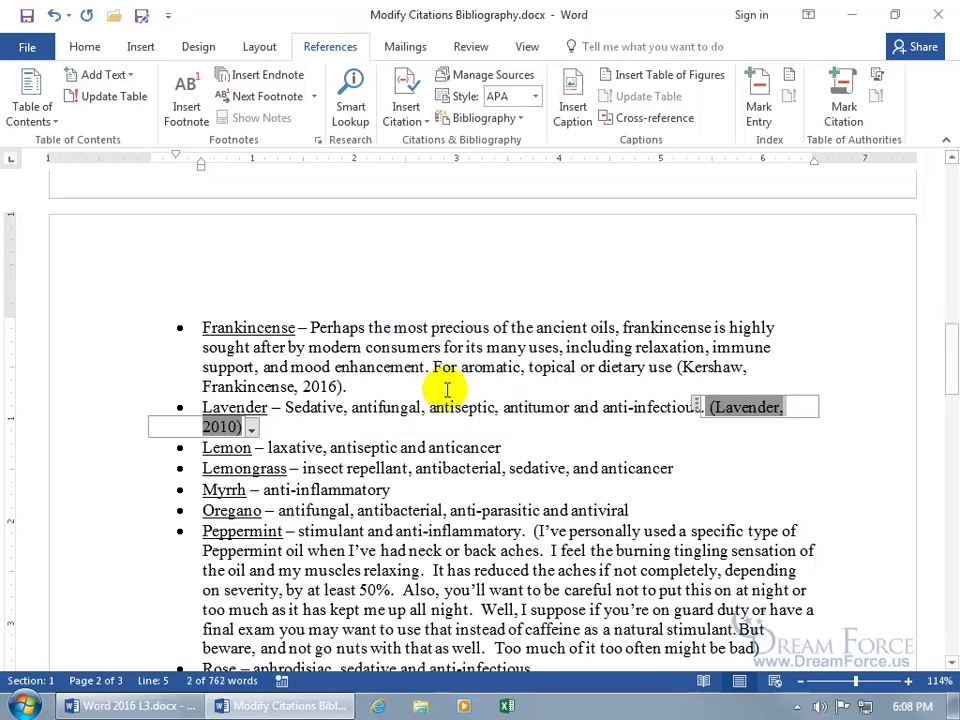
Restore the author so the citation reads (Kershaw, Lavender, 2010).
right_click(738, 405)
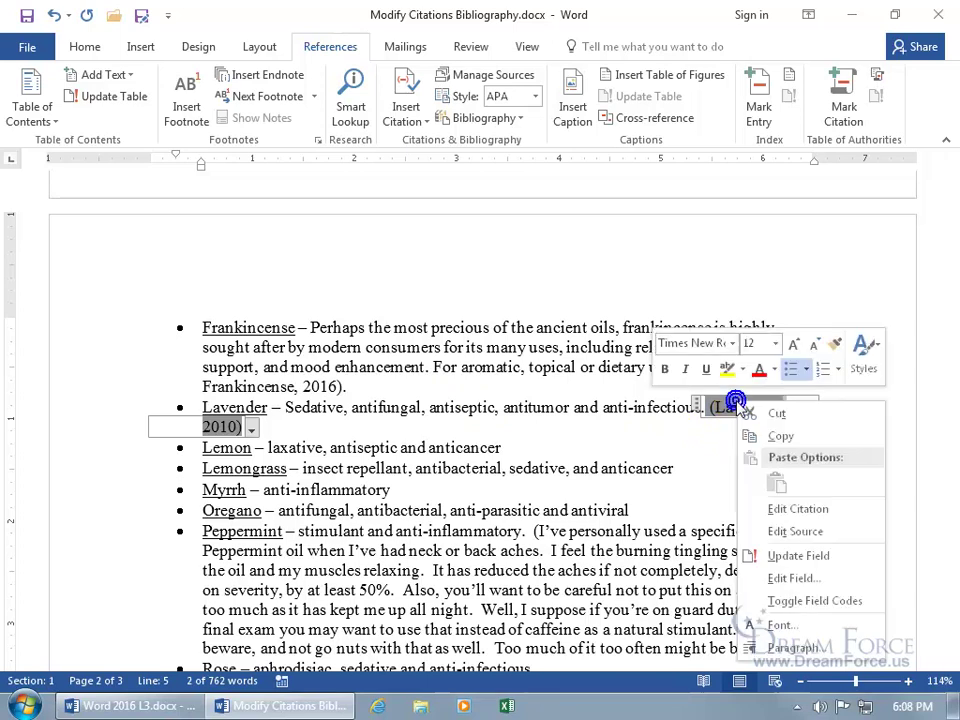
left_click(784, 510)
left_click(413, 358)
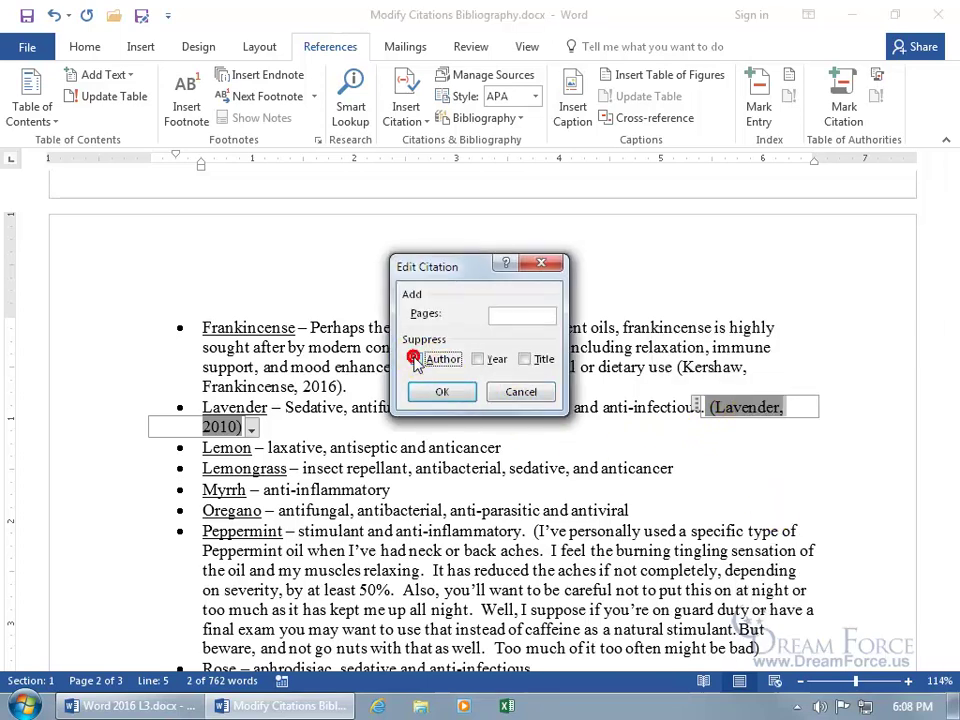
left_click(441, 391)
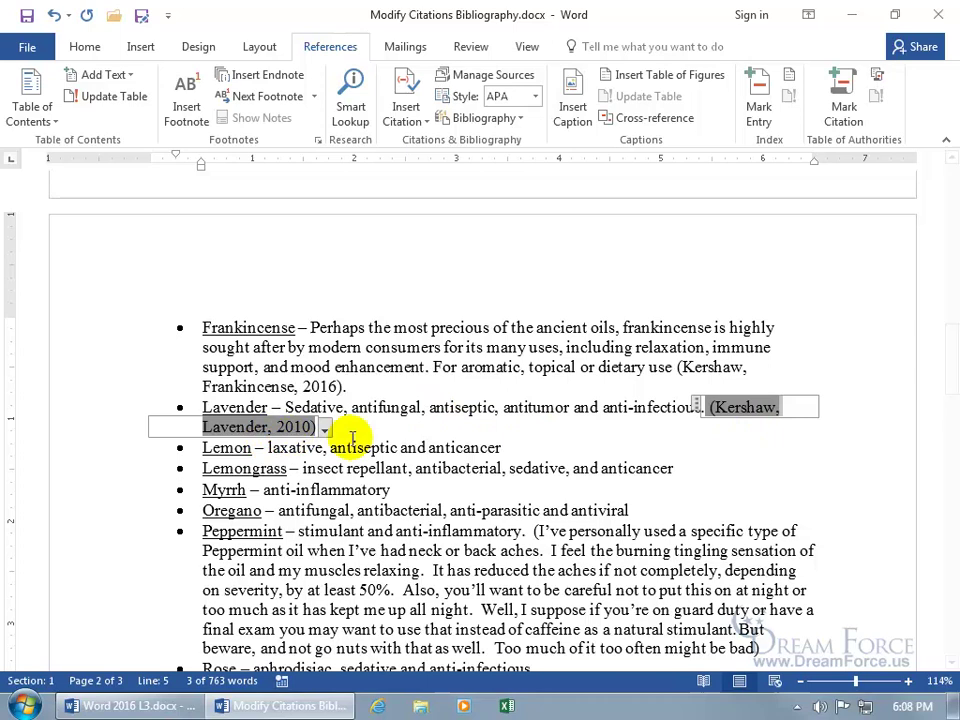
scroll(551, 432, "down", 5)
Select the whole document with Ctrl+A and press F9 to refresh the bibliography.
scroll(551, 432, "down", 10)
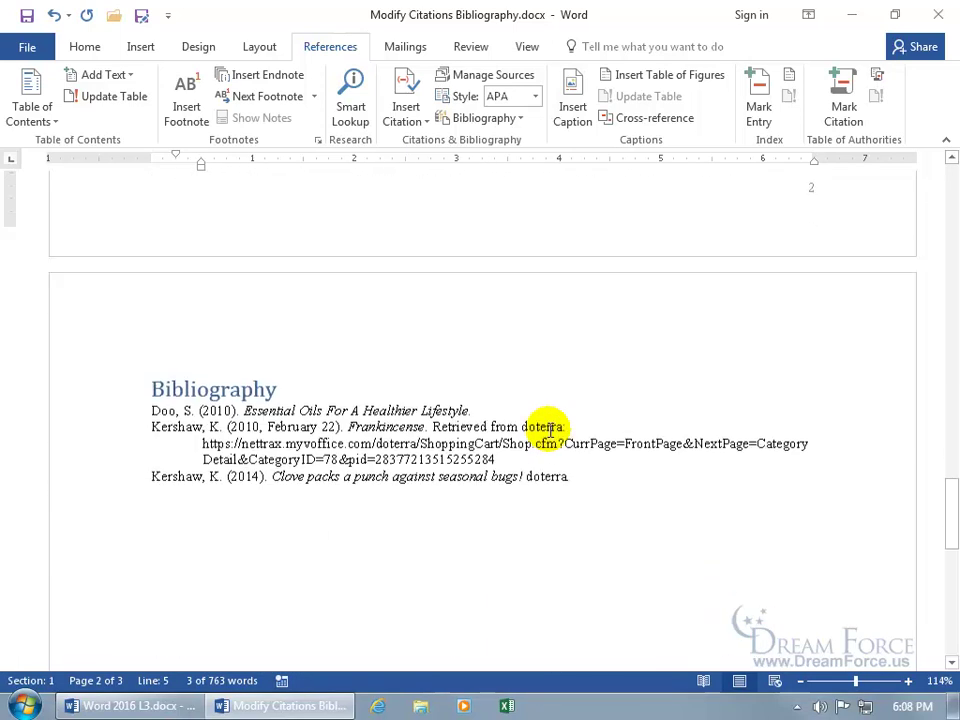
left_click(311, 412)
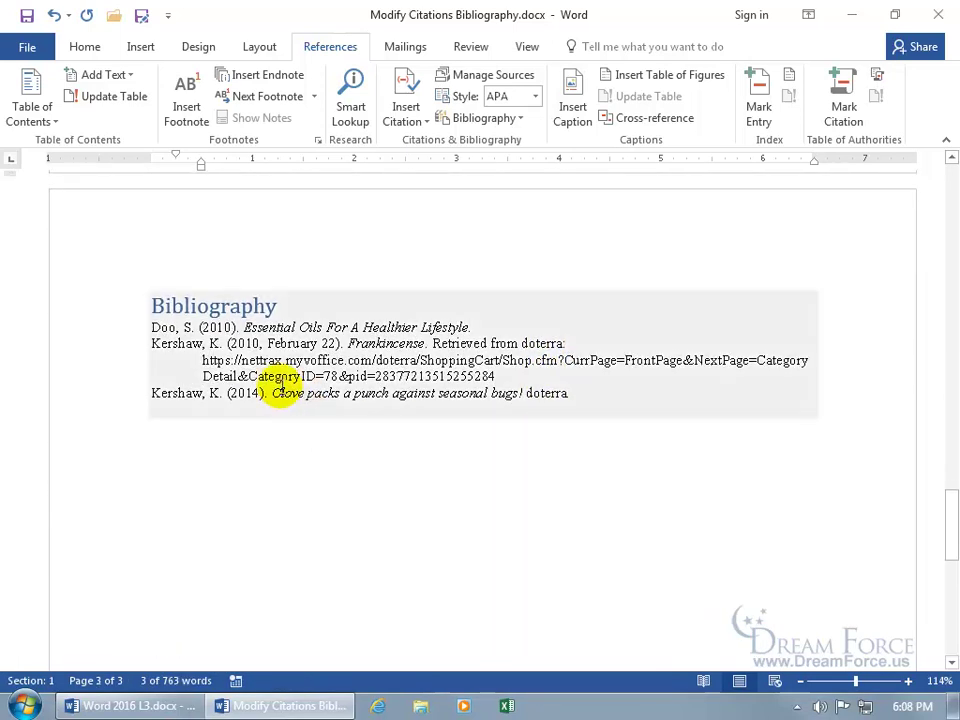
left_click(216, 341)
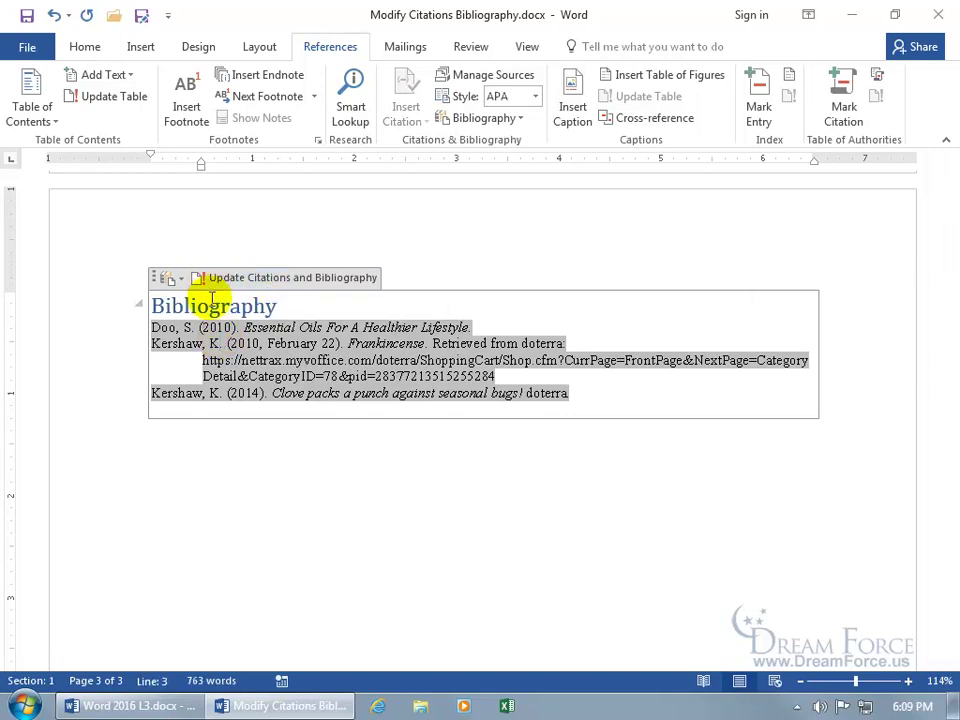
right_click(223, 341)
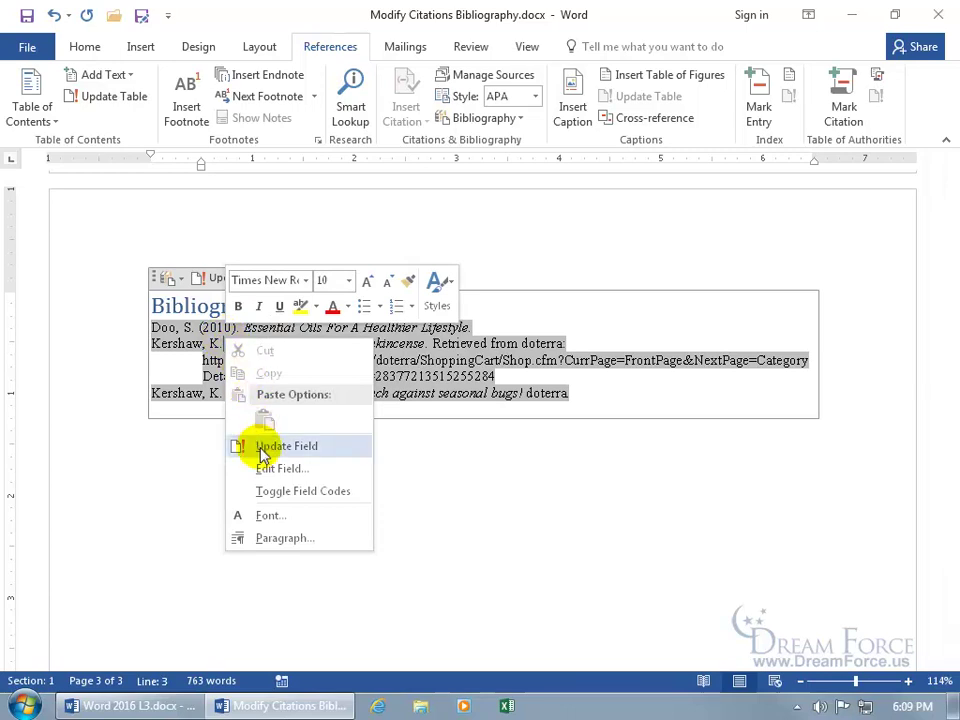
key("Escape")
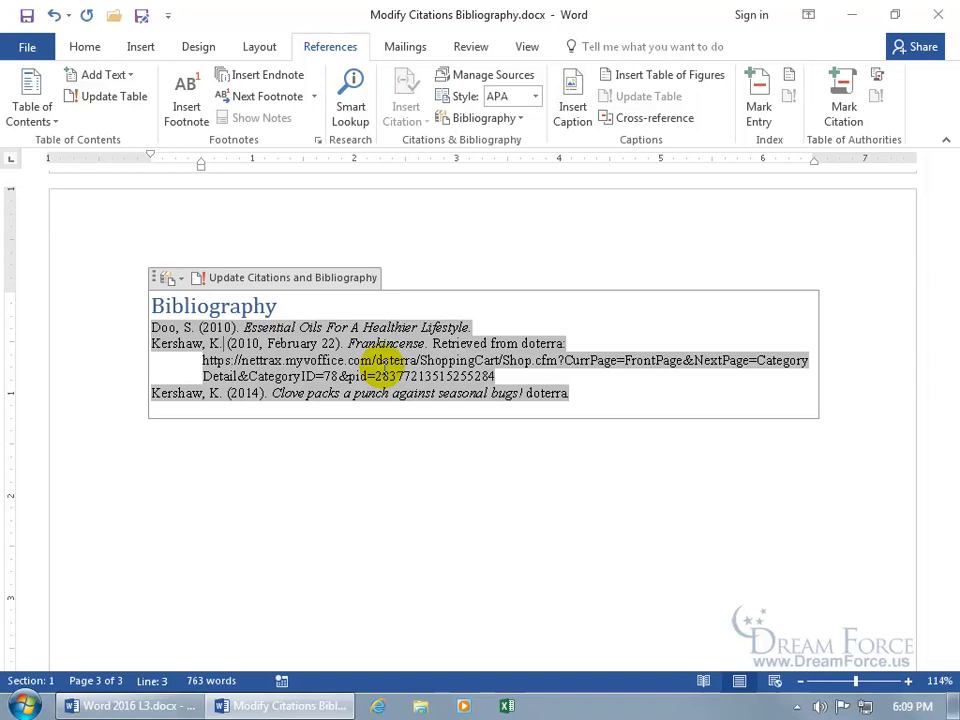
key("ctrl+a")
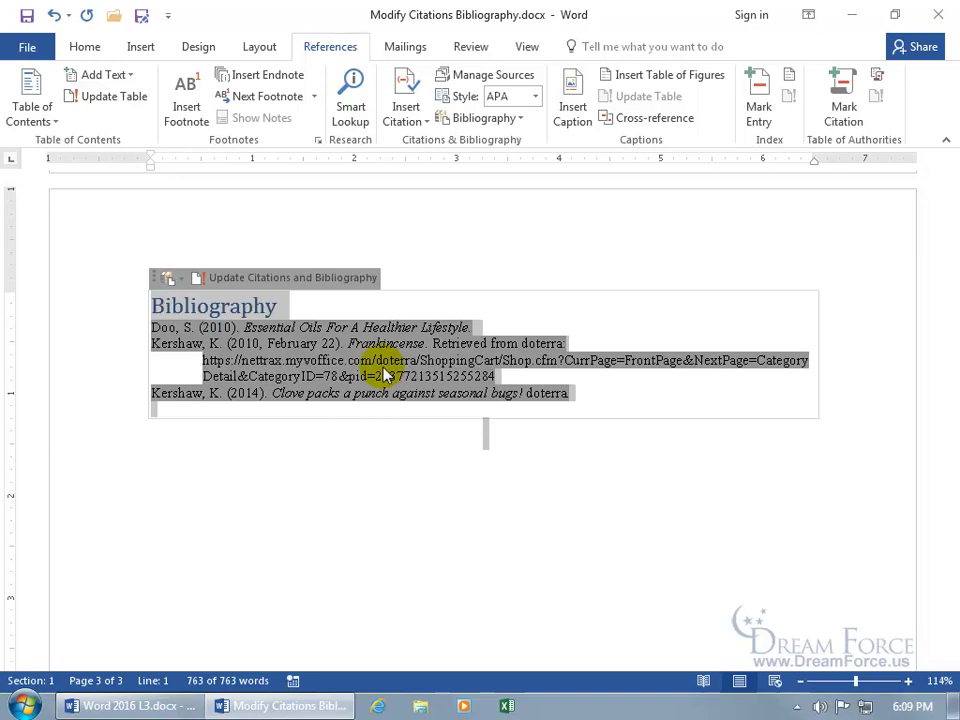
key("F9")
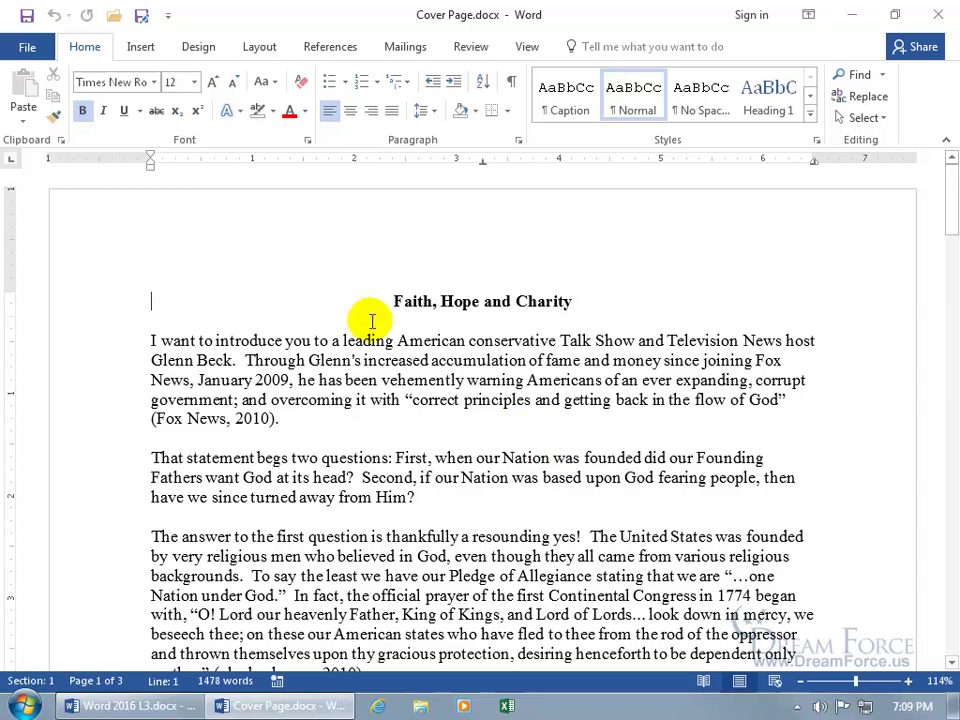
Insert the Integral design from the built-in Cover Page gallery.
left_click(140, 47)
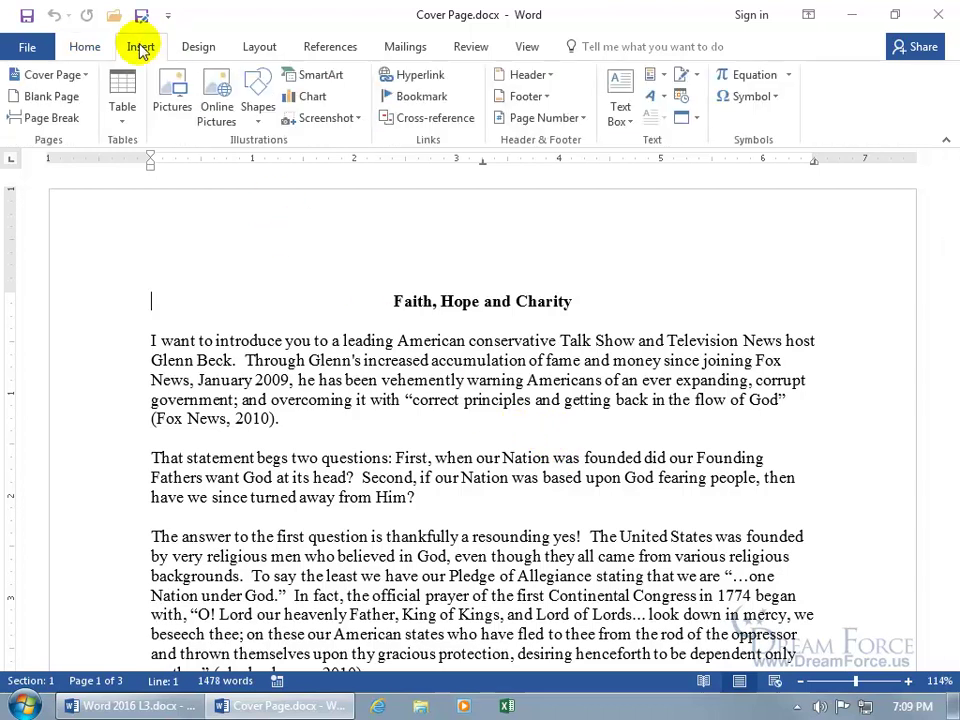
left_click(80, 80)
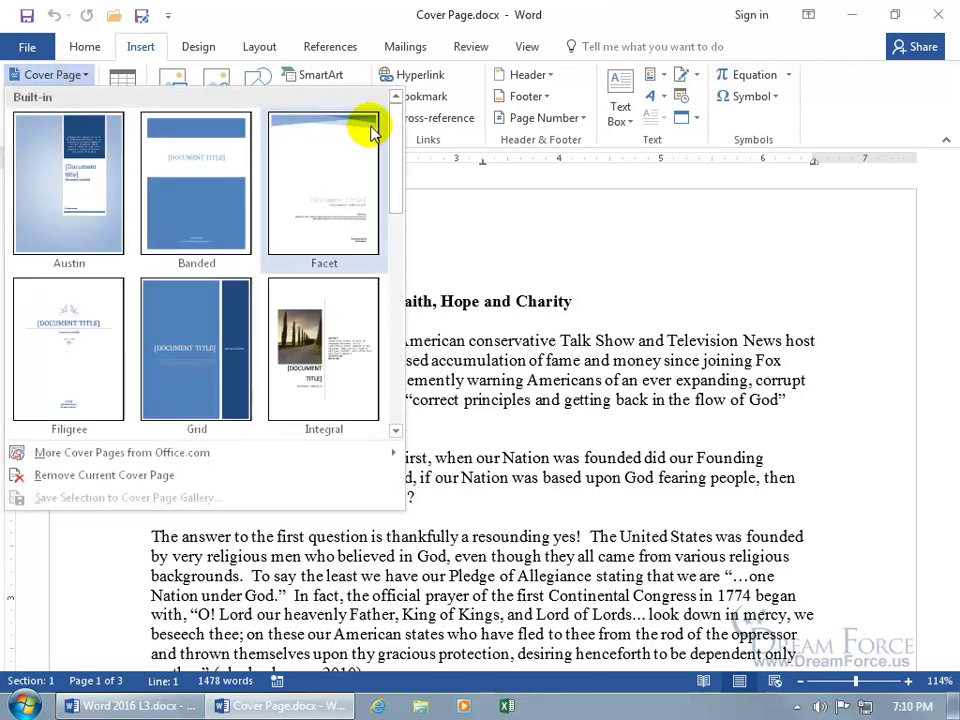
left_click_drag(392, 138, 396, 193)
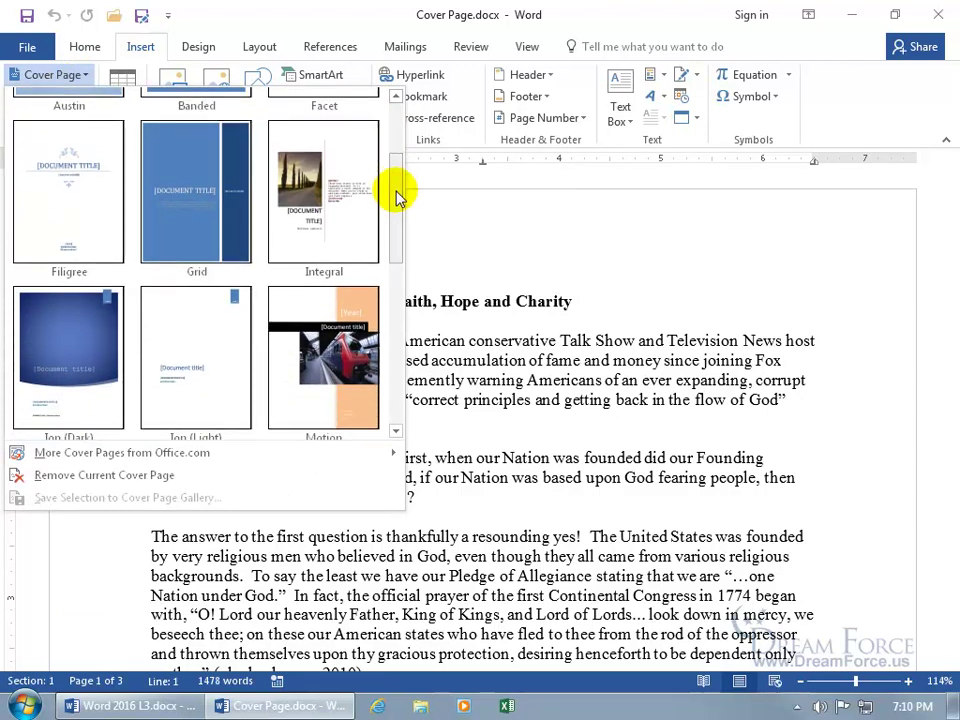
left_click(336, 195)
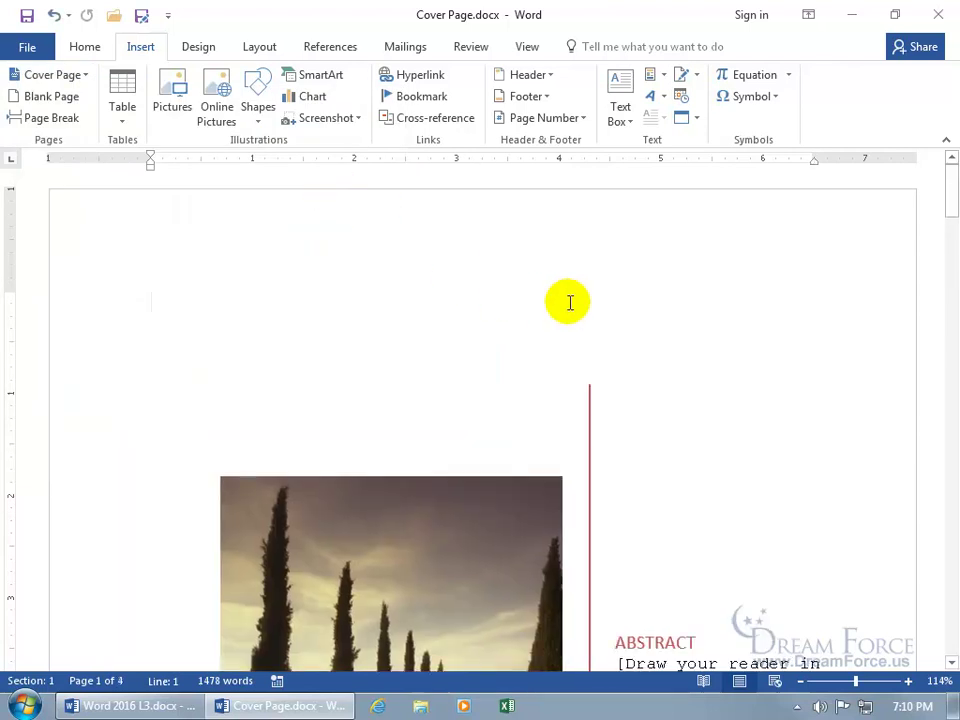
scroll(716, 313, "down", 5)
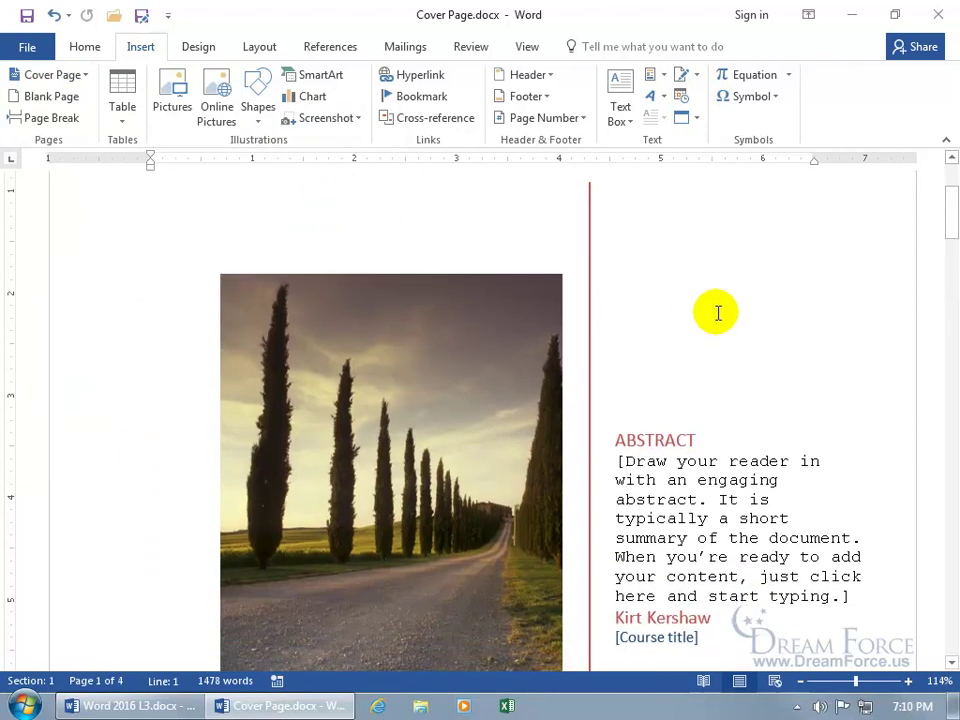
scroll(600, 305, "up", 1)
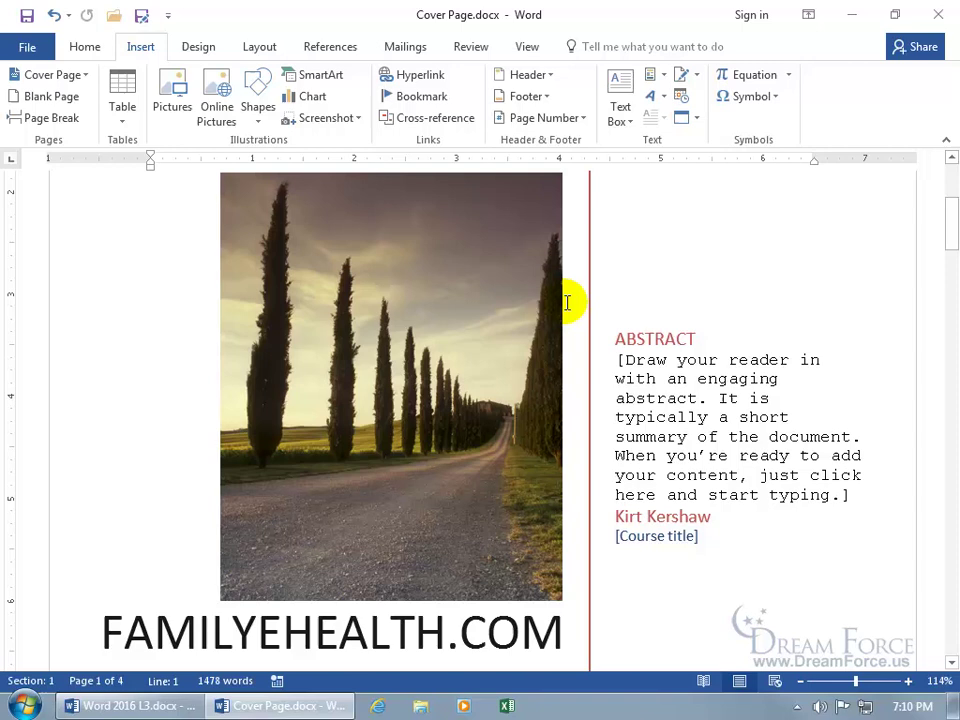
left_click(441, 303)
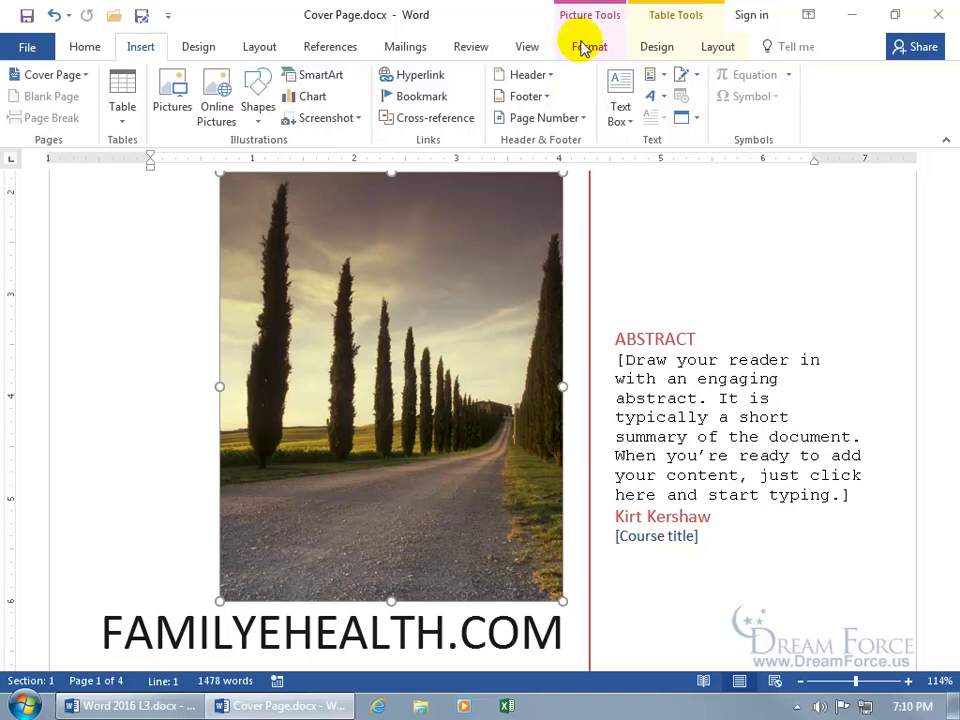
right_click(418, 362)
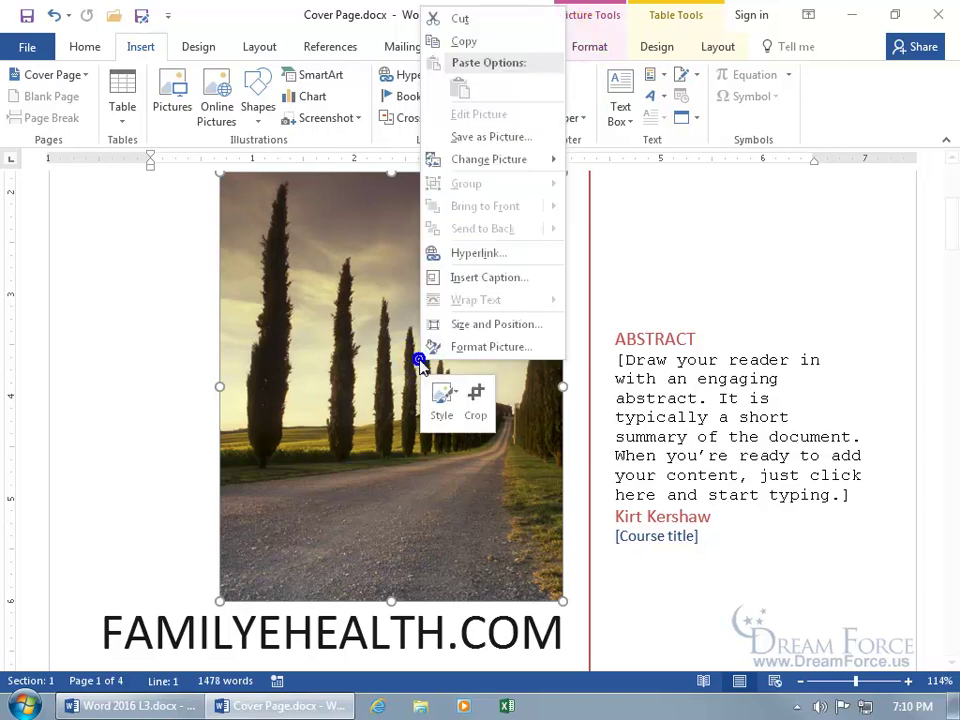
mouse_move(510, 168)
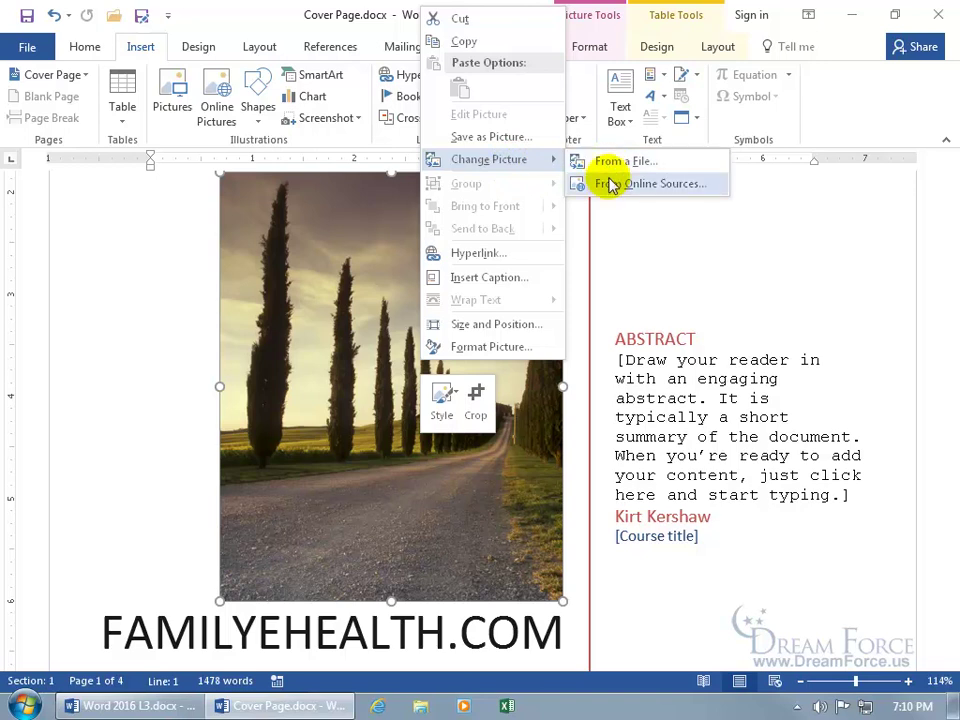
left_click(341, 310)
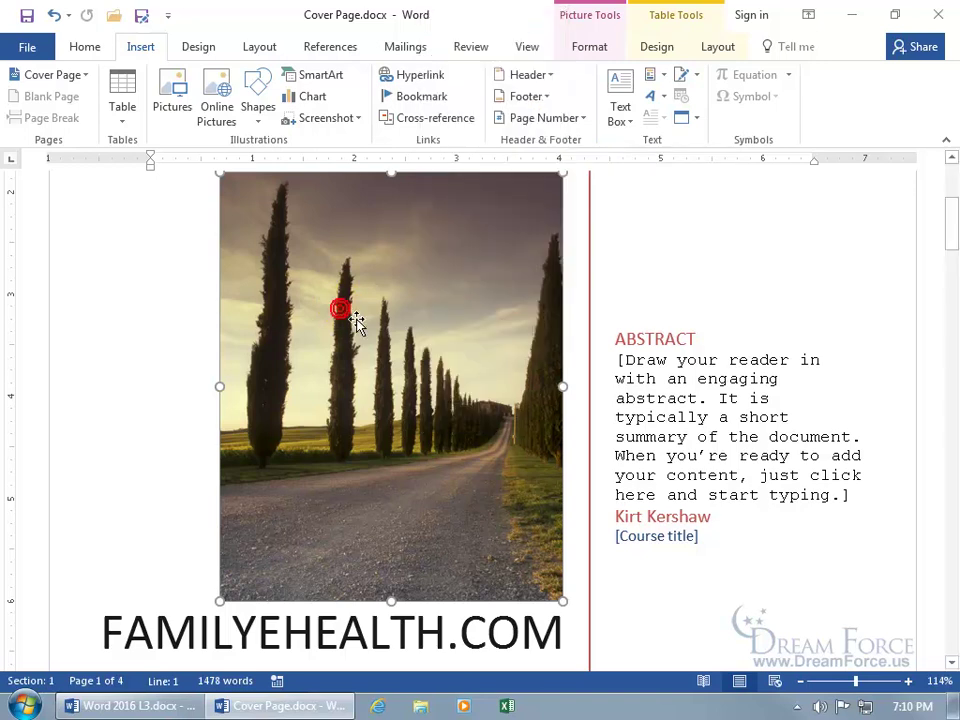
Replace the cover's abstract placeholder with 'The long road to freedom!'.
left_click(652, 415)
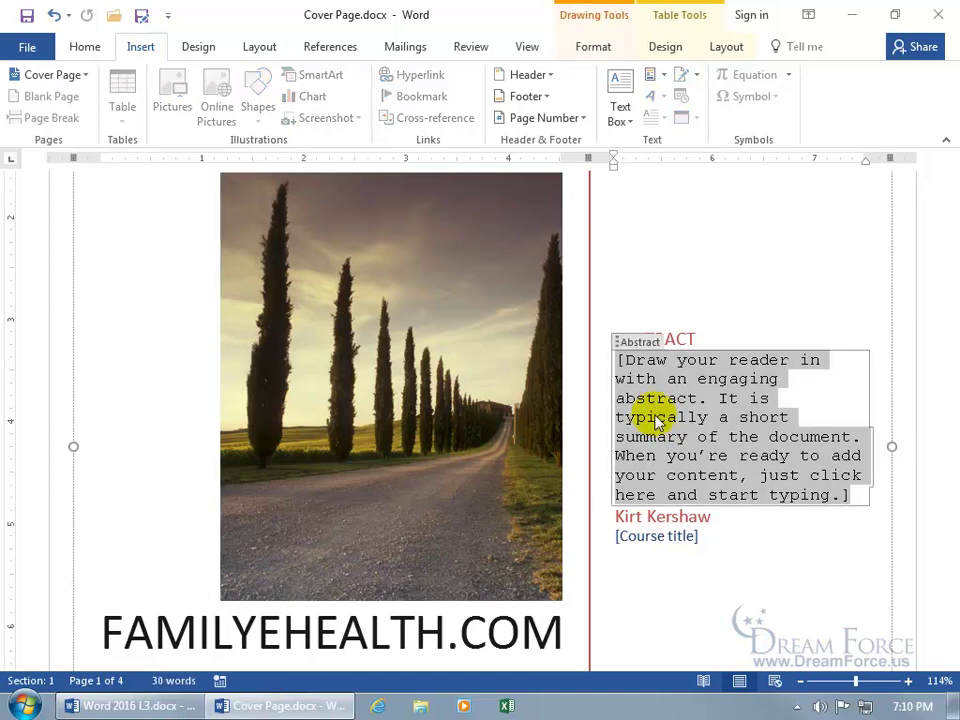
type("The long road to freedom!")
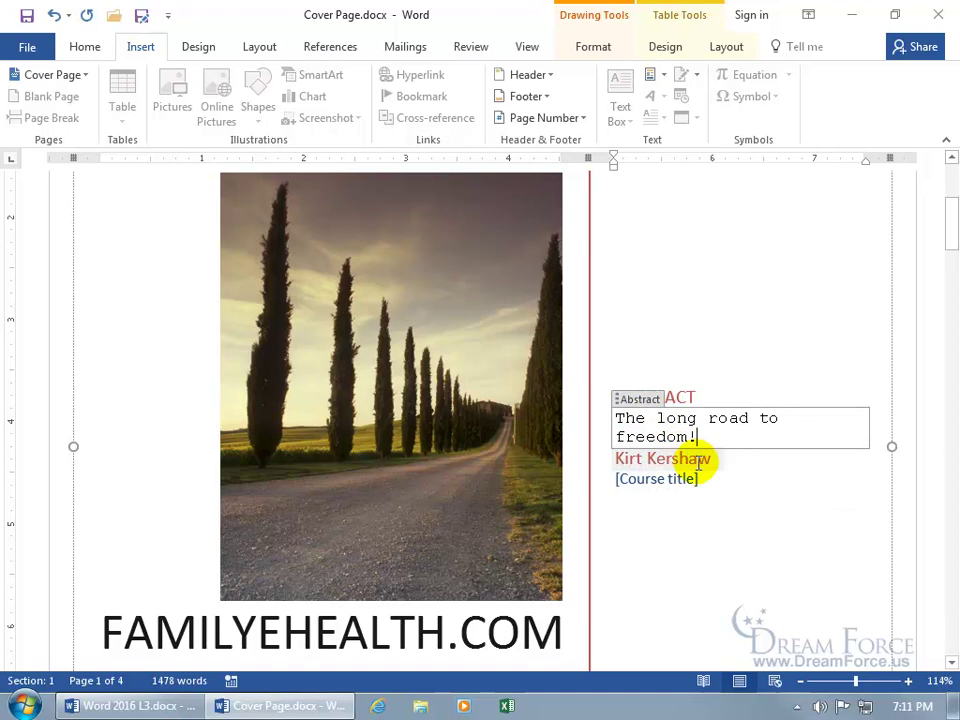
left_click(576, 482)
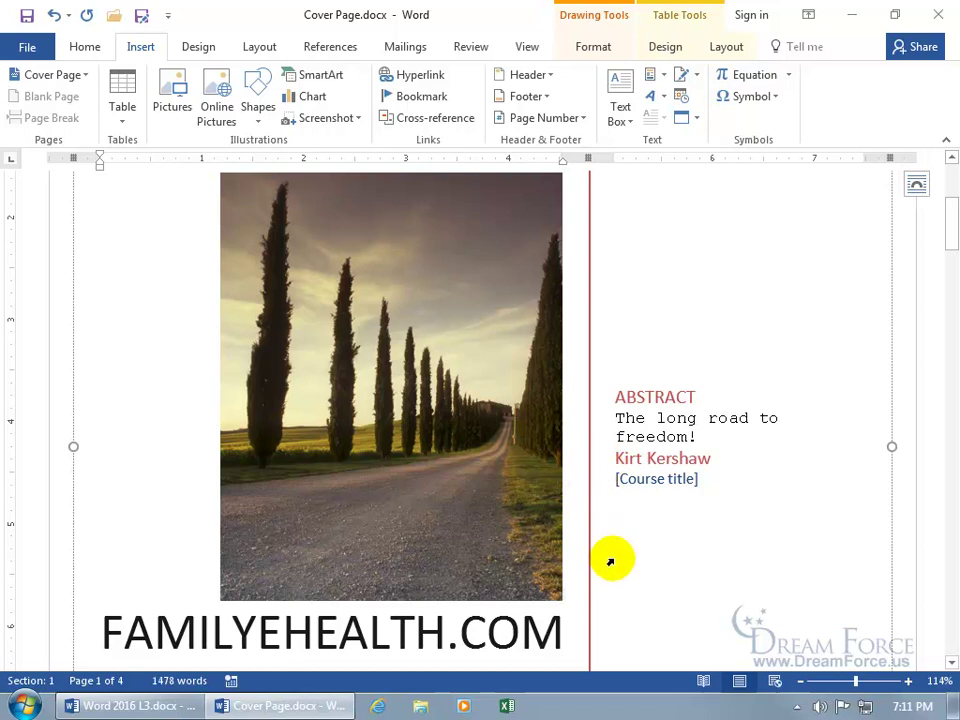
scroll(613, 559, "down", 2)
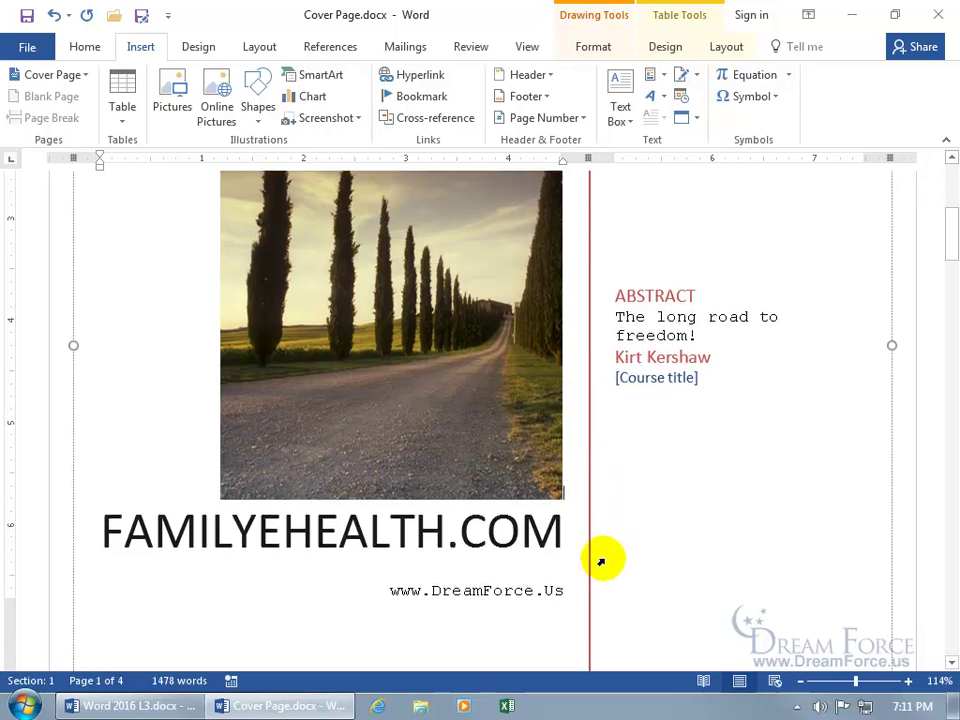
left_click(522, 535)
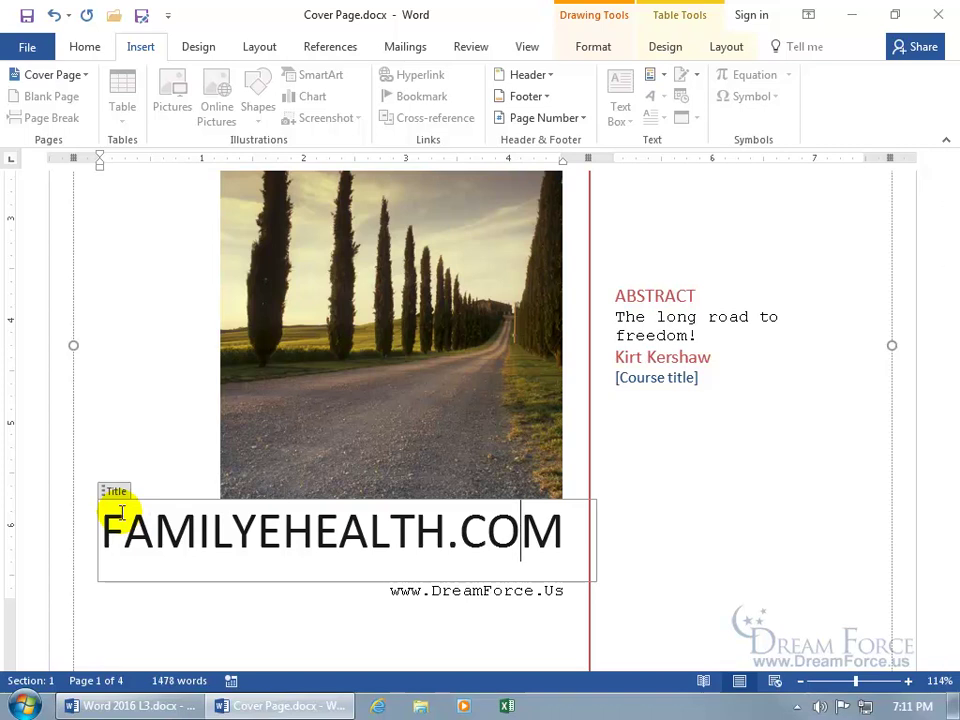
left_click(440, 591)
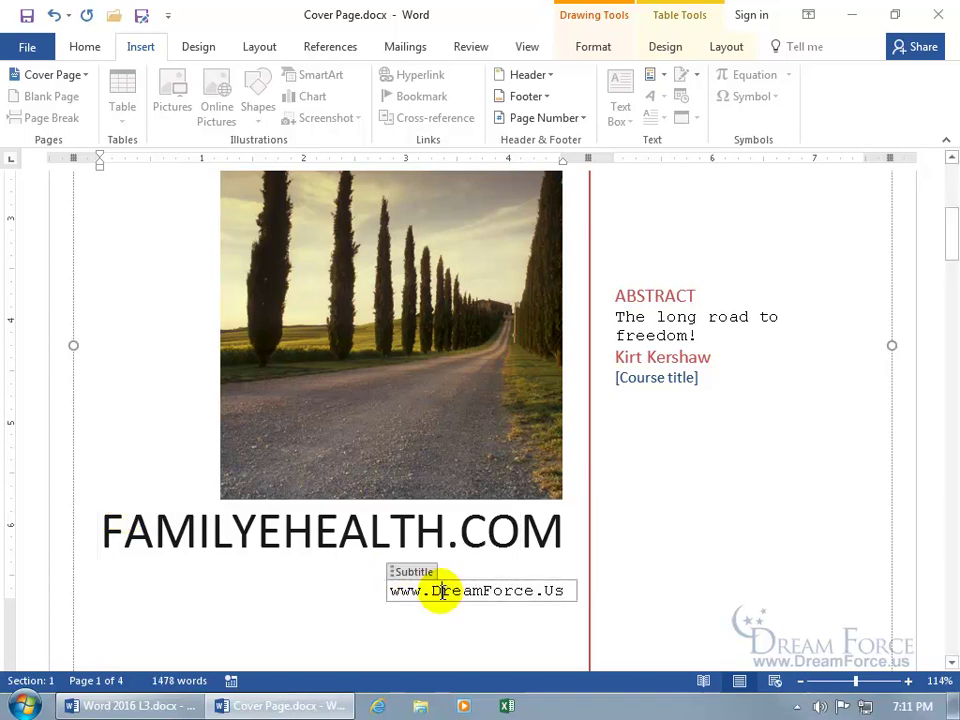
left_click(667, 357)
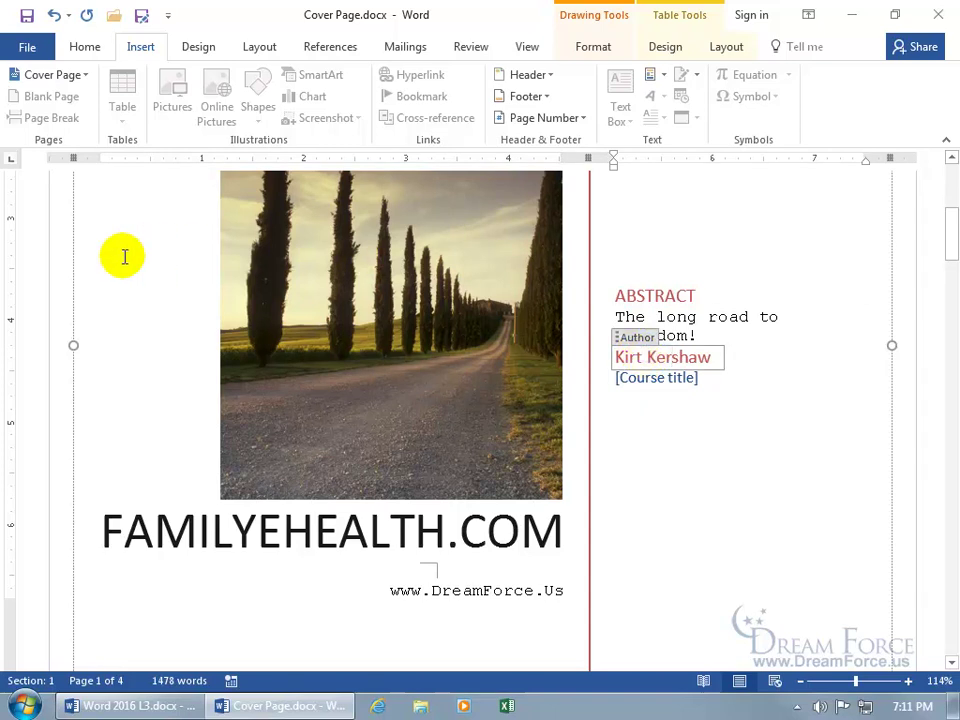
left_click(27, 47)
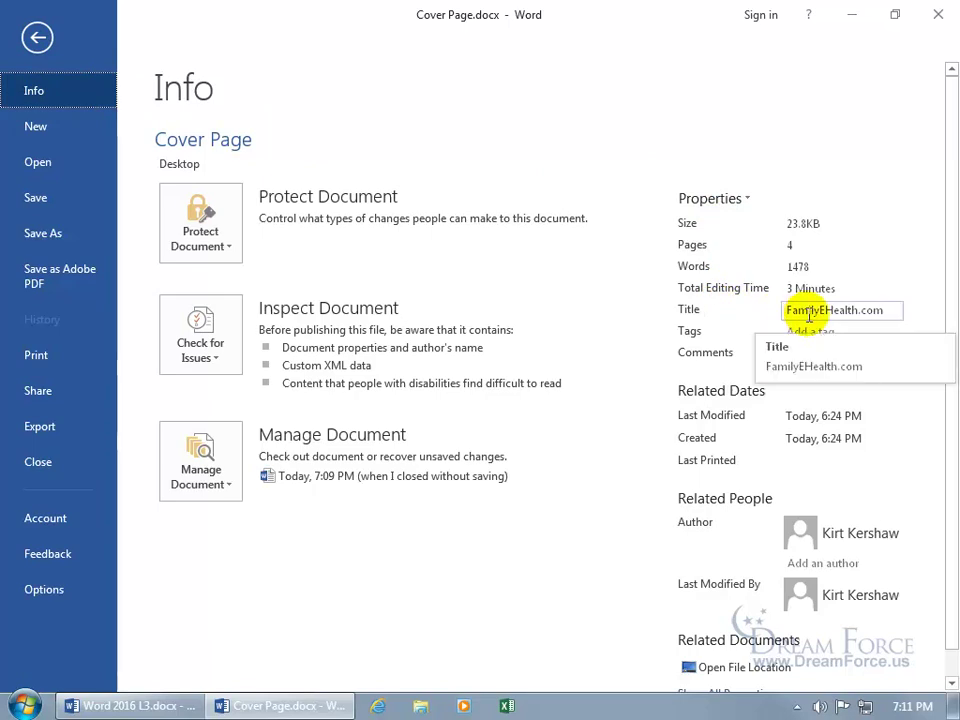
Under all properties, enter Subject 'Freedom 101' and change Title from FamilyEHealth.com to 'The Spirit of Freedom'.
left_click_drag(953, 386, 953, 422)
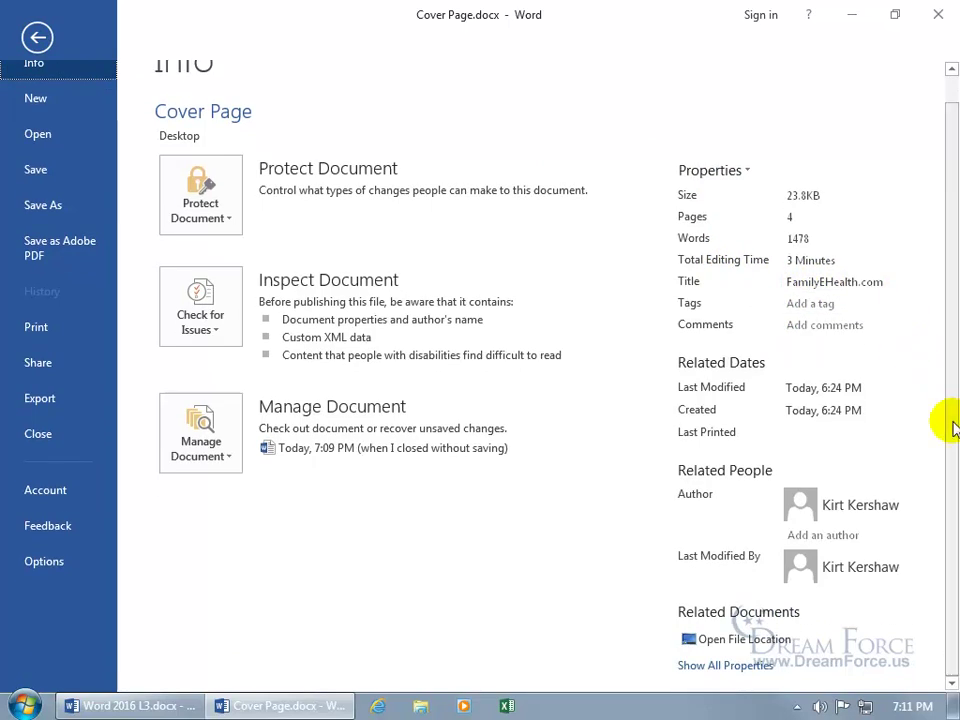
left_click(745, 666)
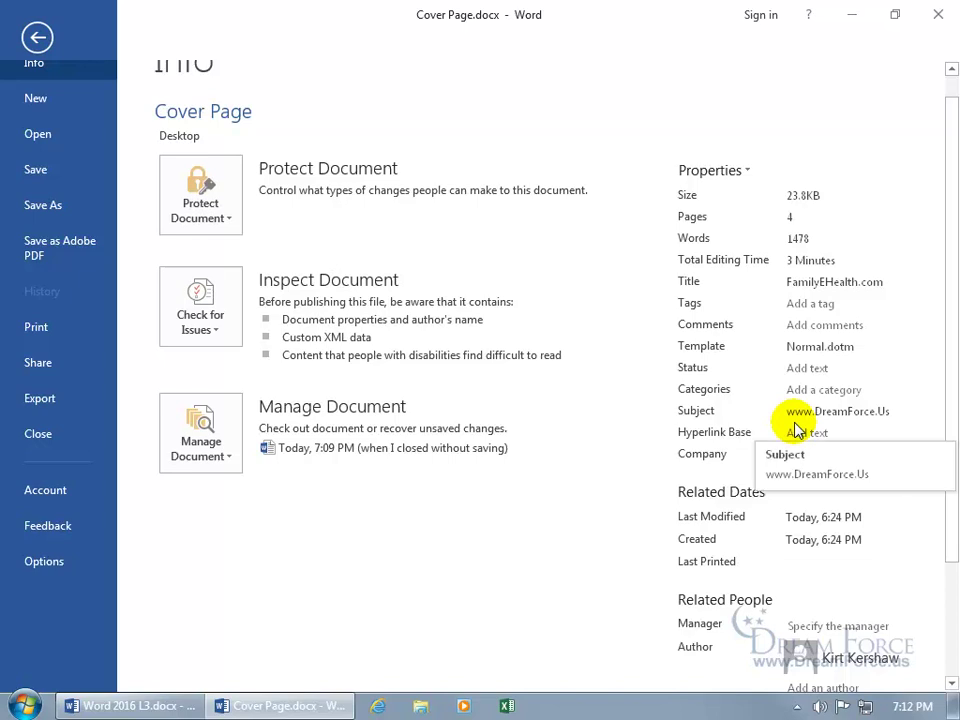
left_click(882, 412)
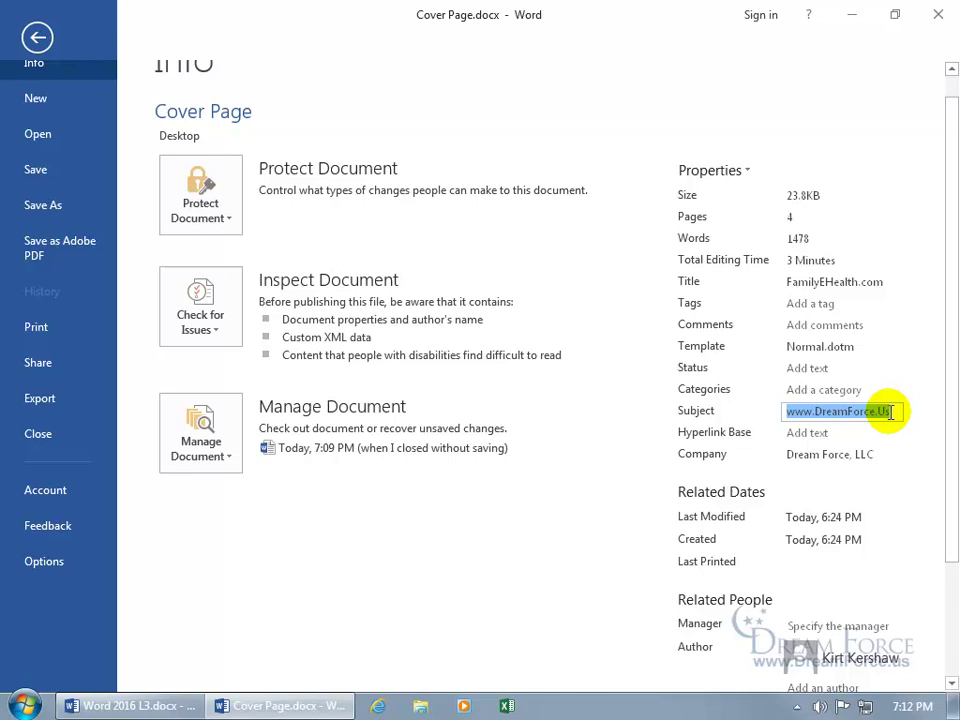
type("Freedom 101")
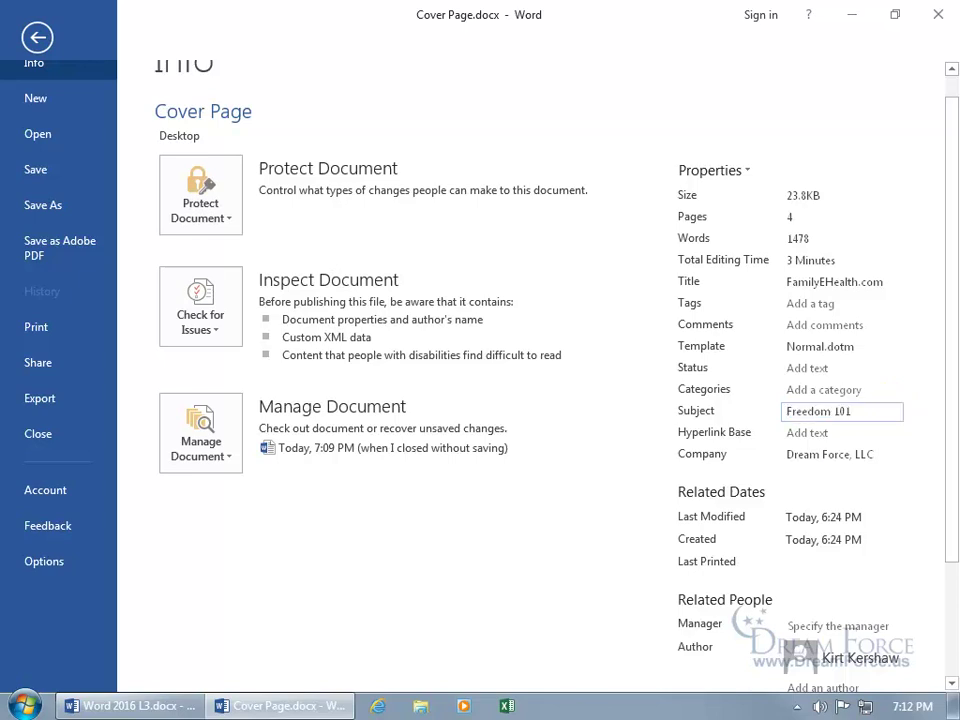
left_click(852, 284)
double_click(852, 284)
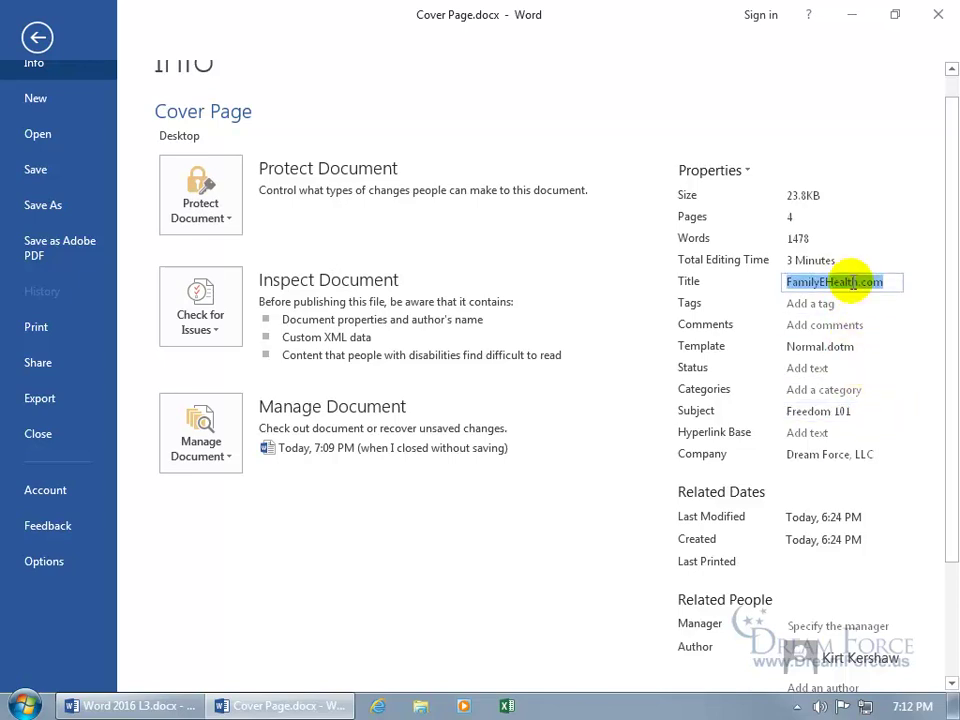
type("The Spirit of Freedom")
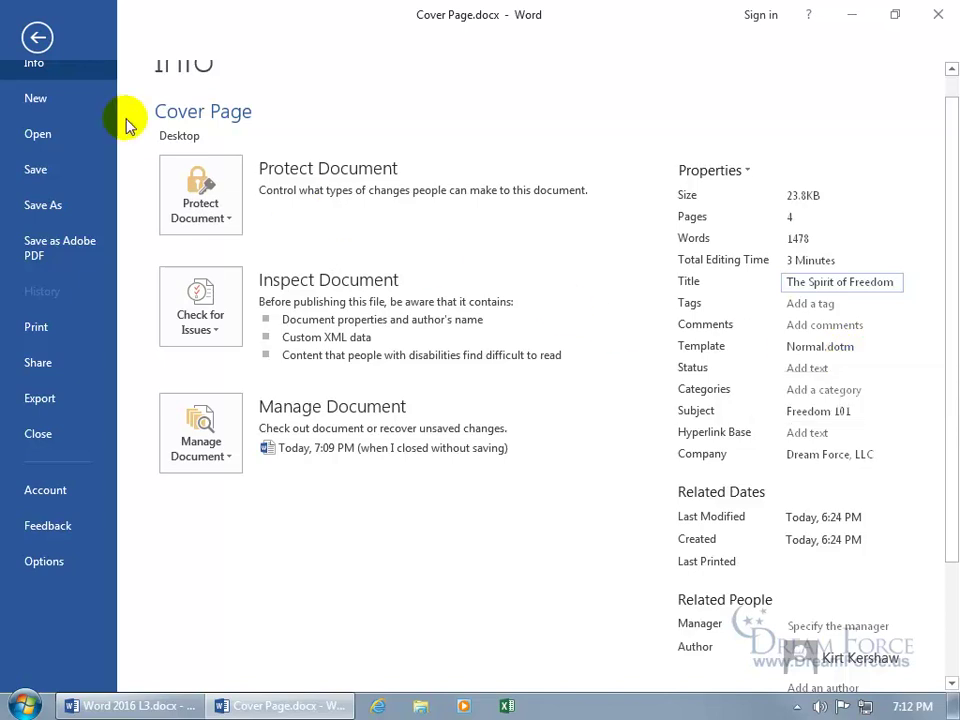
Type 'Something' into the cover's course title placeholder, then return to the Info page.
left_click(37, 40)
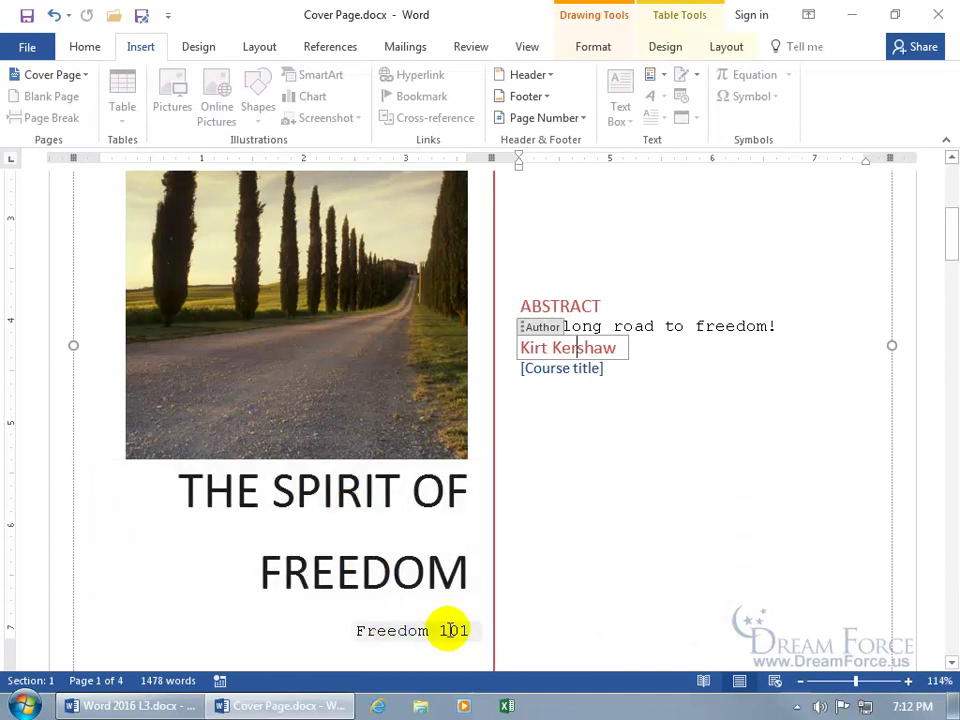
left_click(565, 370)
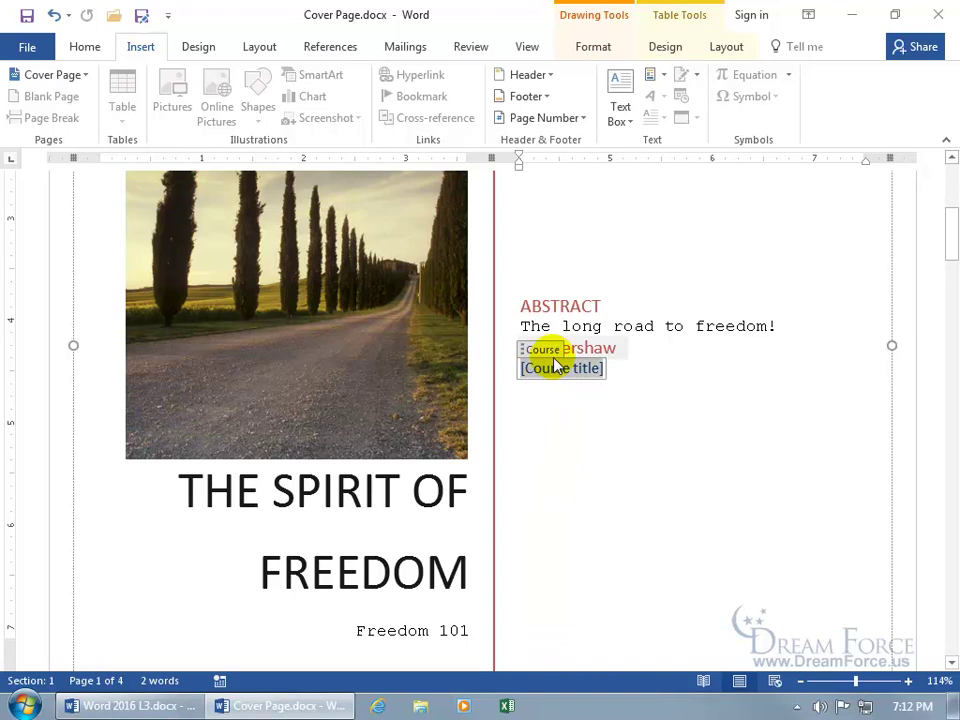
type("Something")
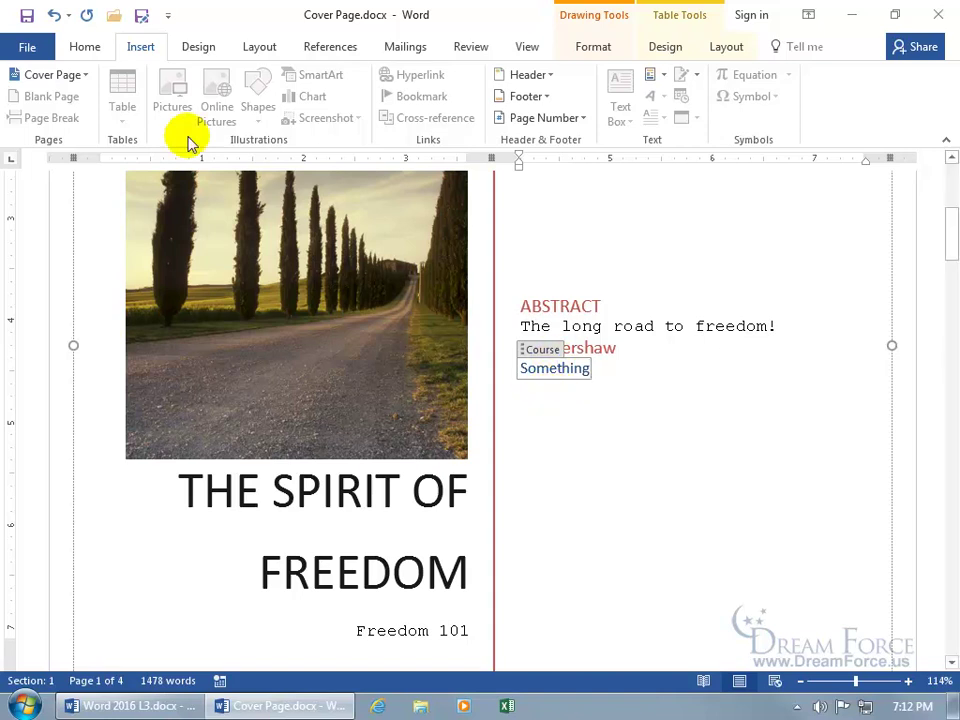
left_click(36, 46)
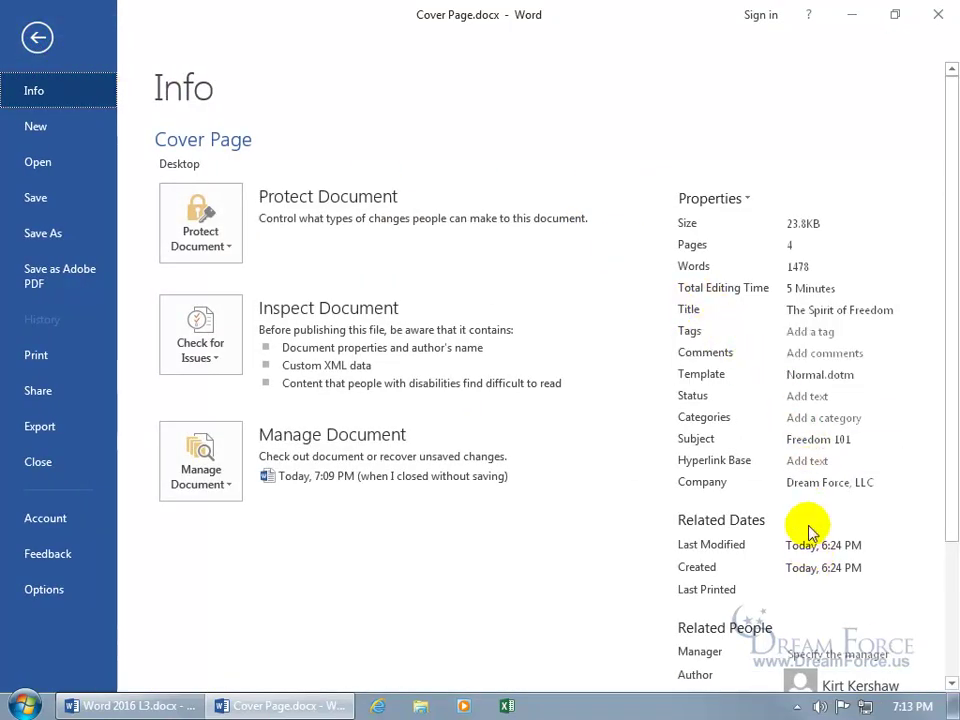
In Advanced Properties, set Category to 'Constitution & Bill of Rights' and Keywords to 'Tyranny, Tyrant'.
left_click(741, 200)
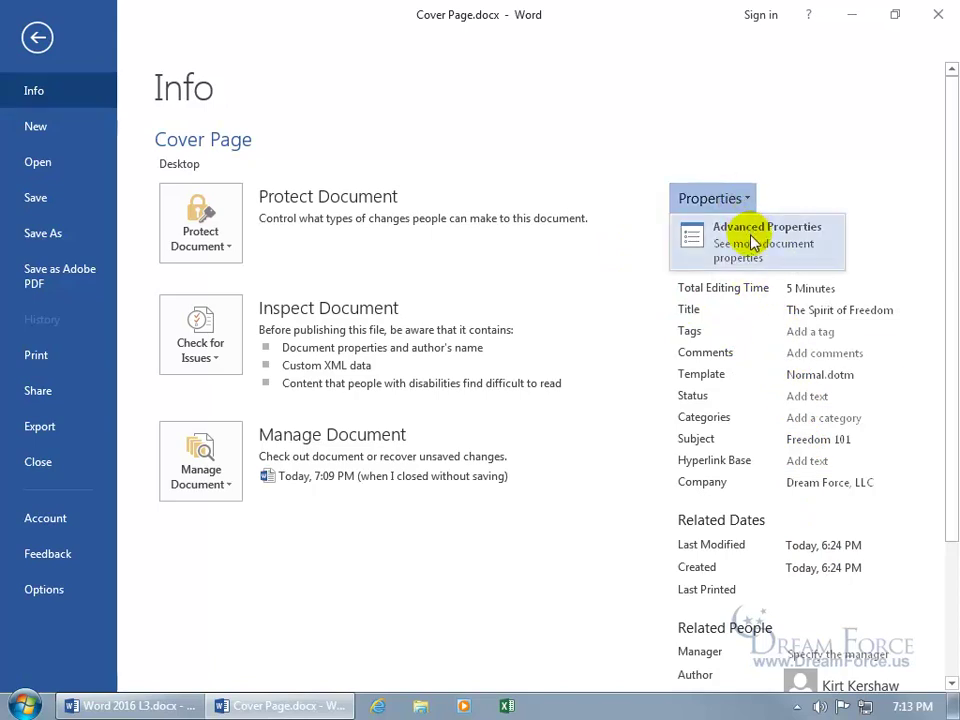
left_click(750, 240)
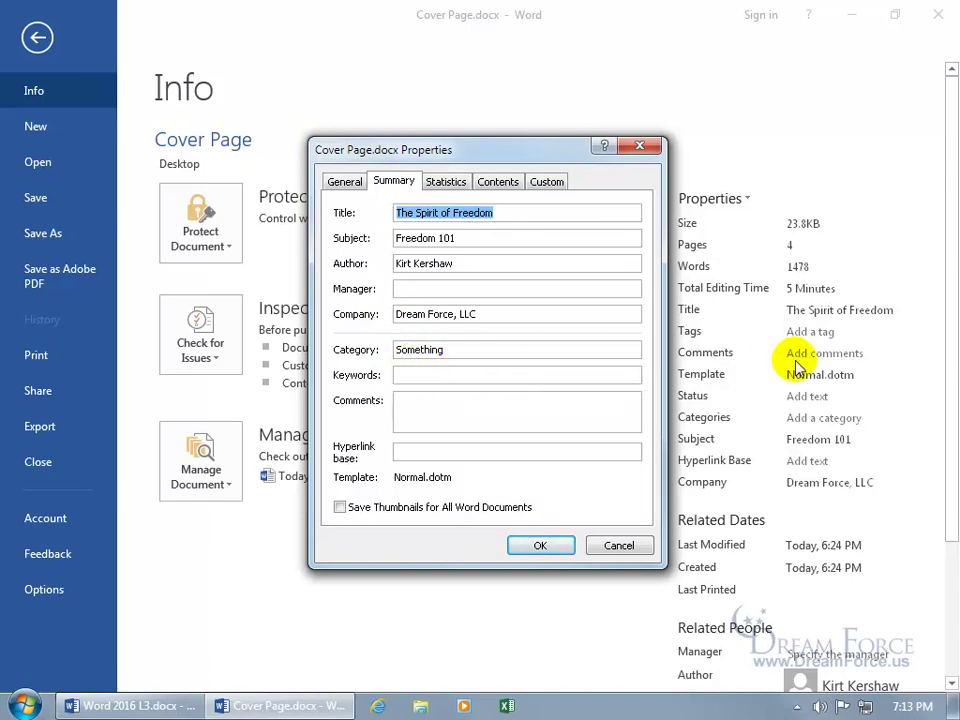
left_click_drag(480, 347, 395, 352)
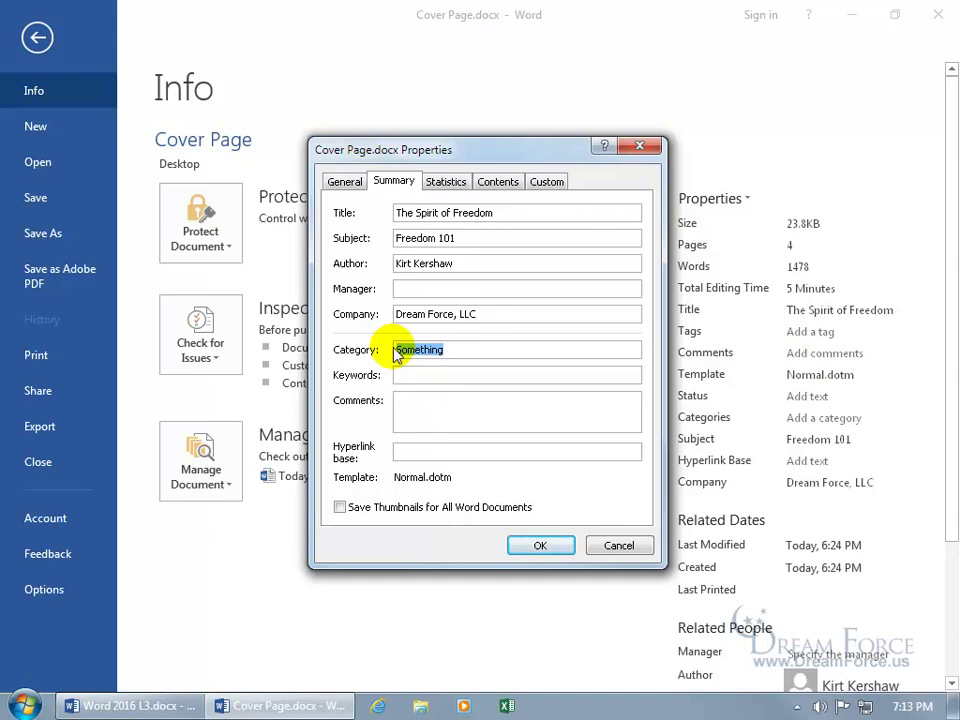
type("Constitution & Bill of Rights")
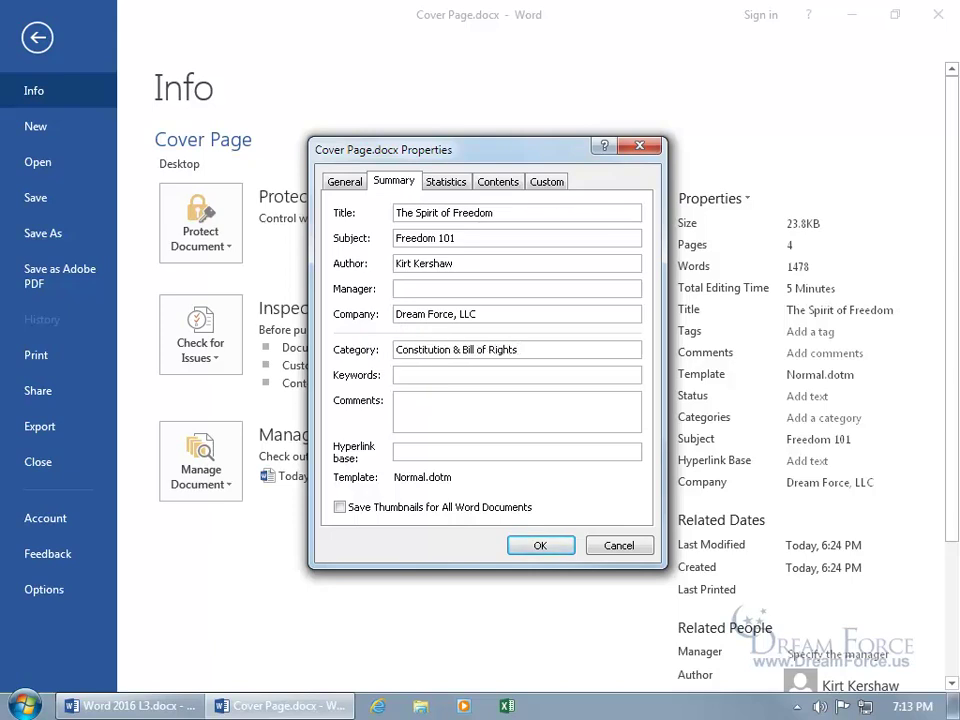
left_click(409, 375)
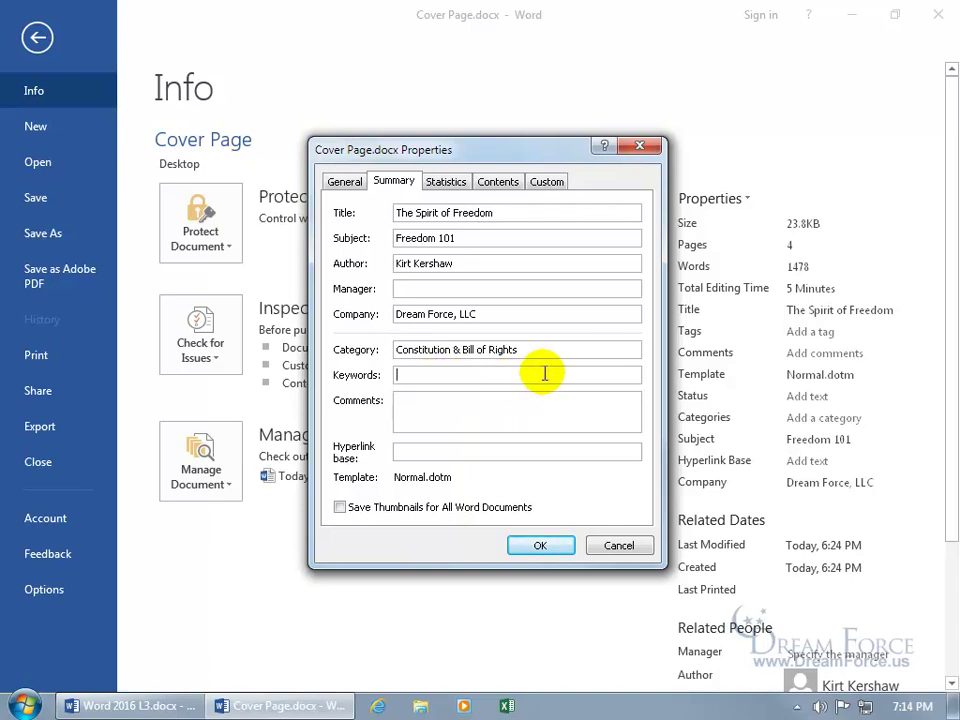
type("Tyranny")
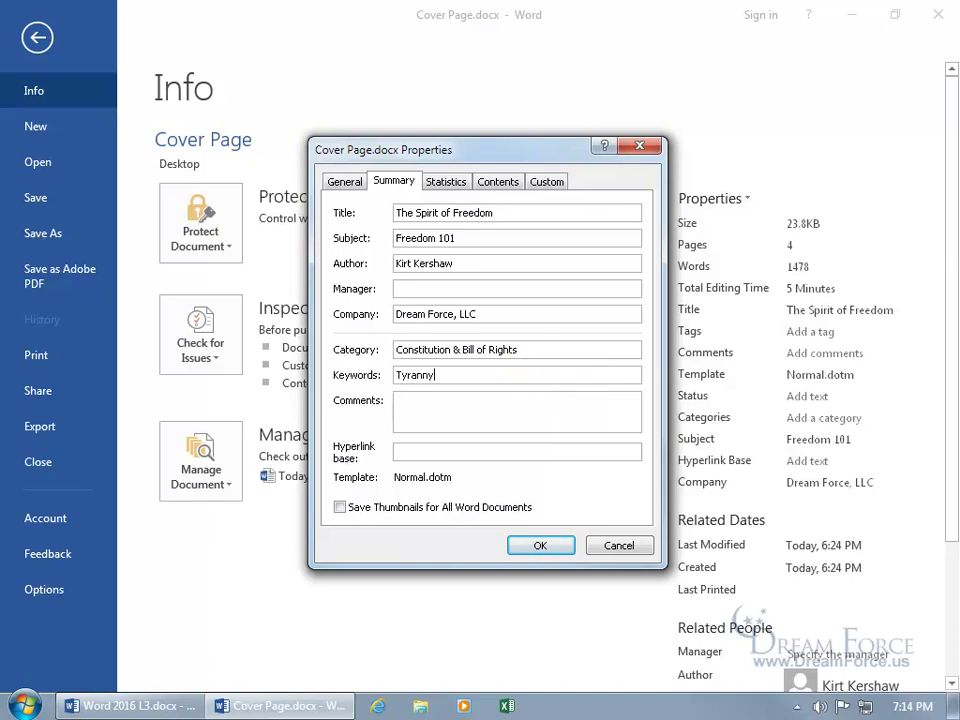
type(", Tyrant")
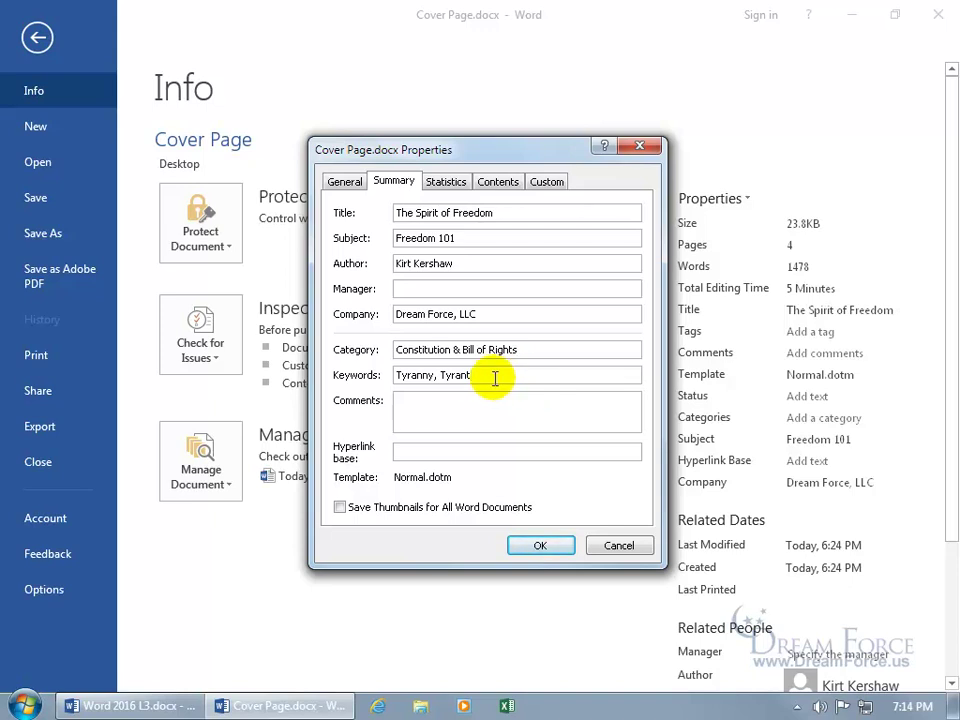
left_click(538, 546)
Back on the cover, replace the word ABSTRACT with FREEDOM.
left_click(48, 38)
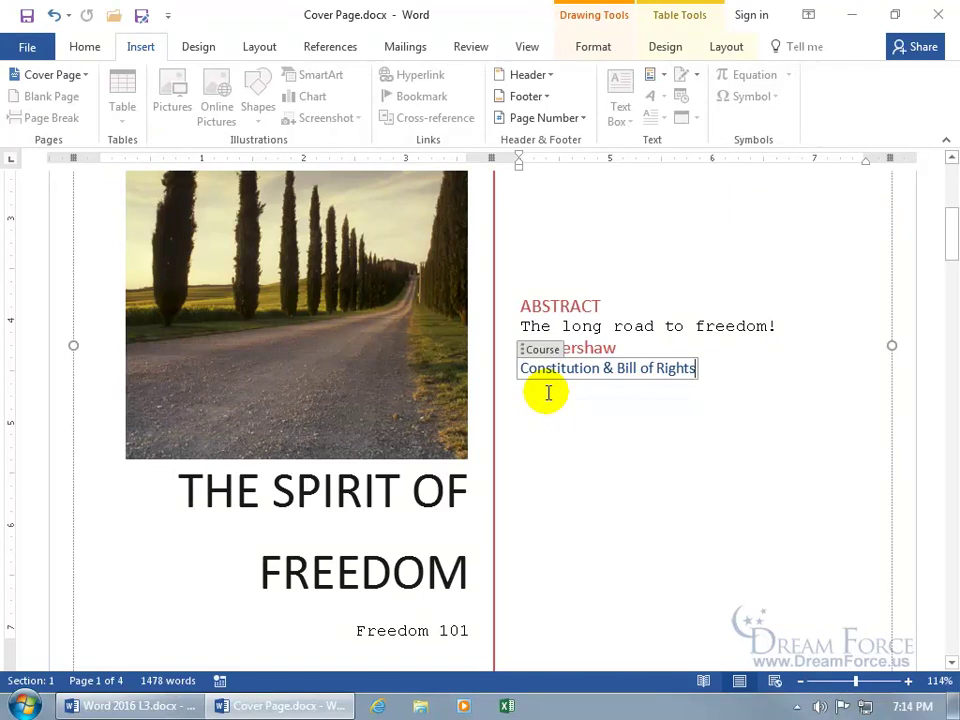
left_click(480, 405)
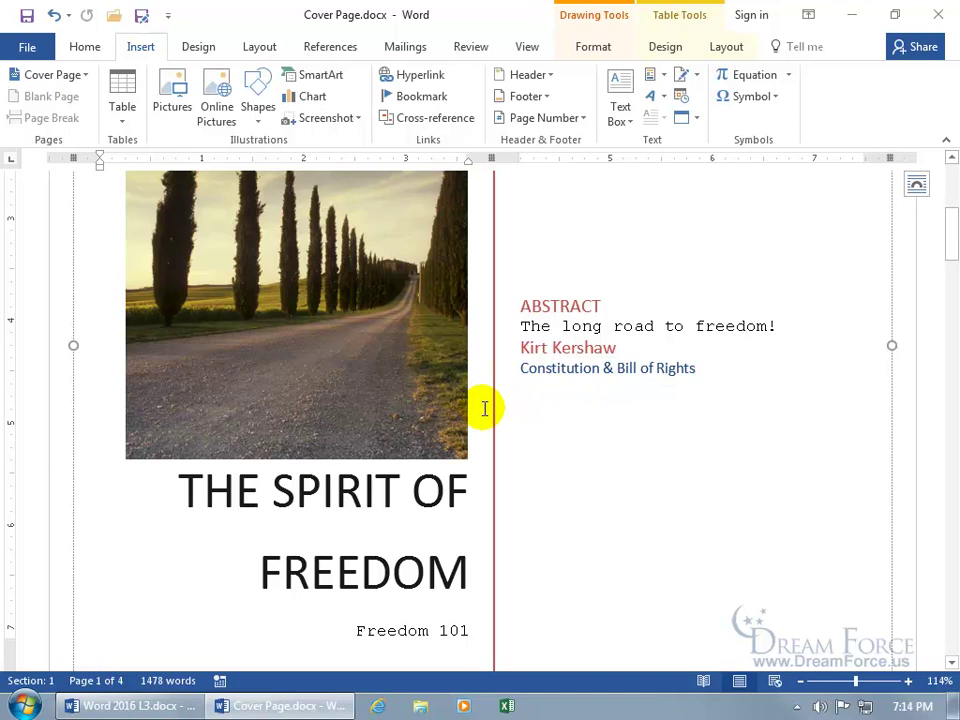
left_click(545, 306)
double_click(545, 308)
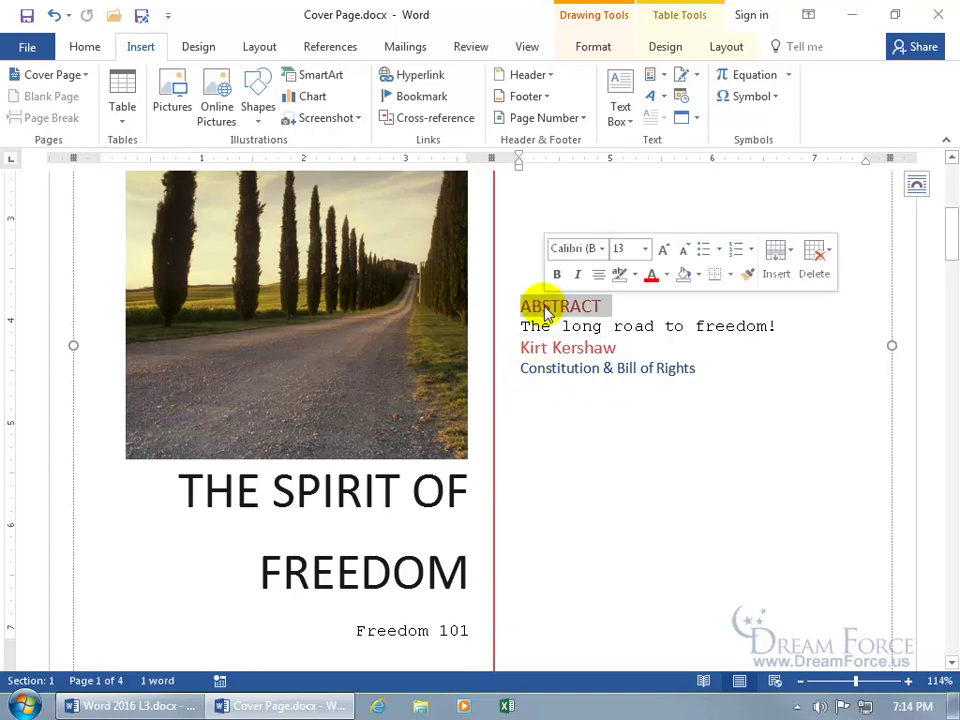
type("FREEDOM")
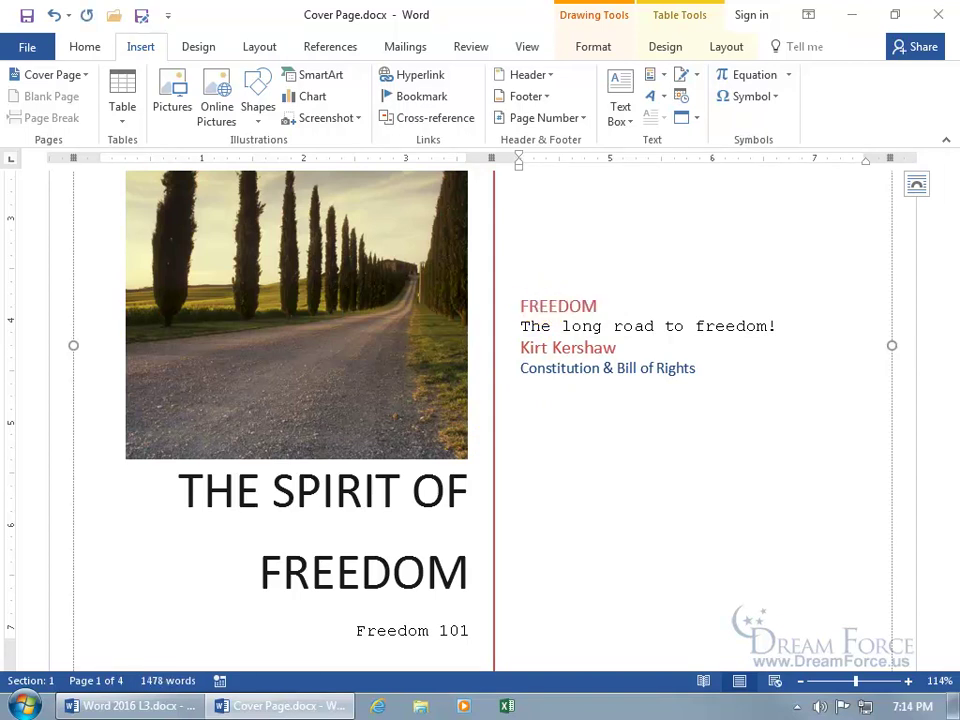
Remove the content control from the category text and add an empty line below it.
right_click(549, 370)
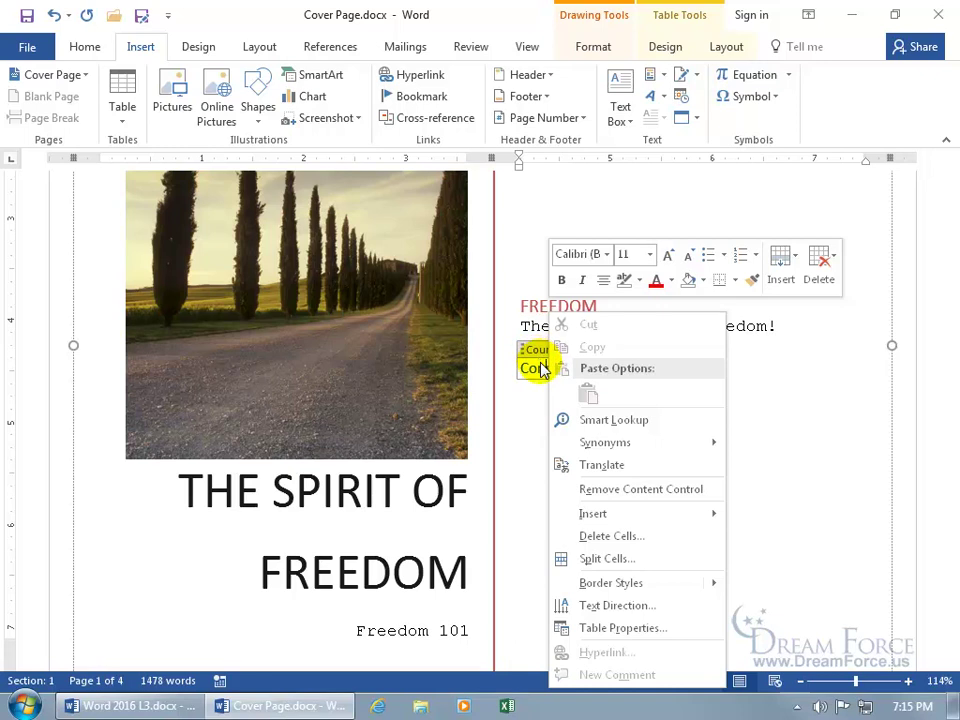
left_click(656, 491)
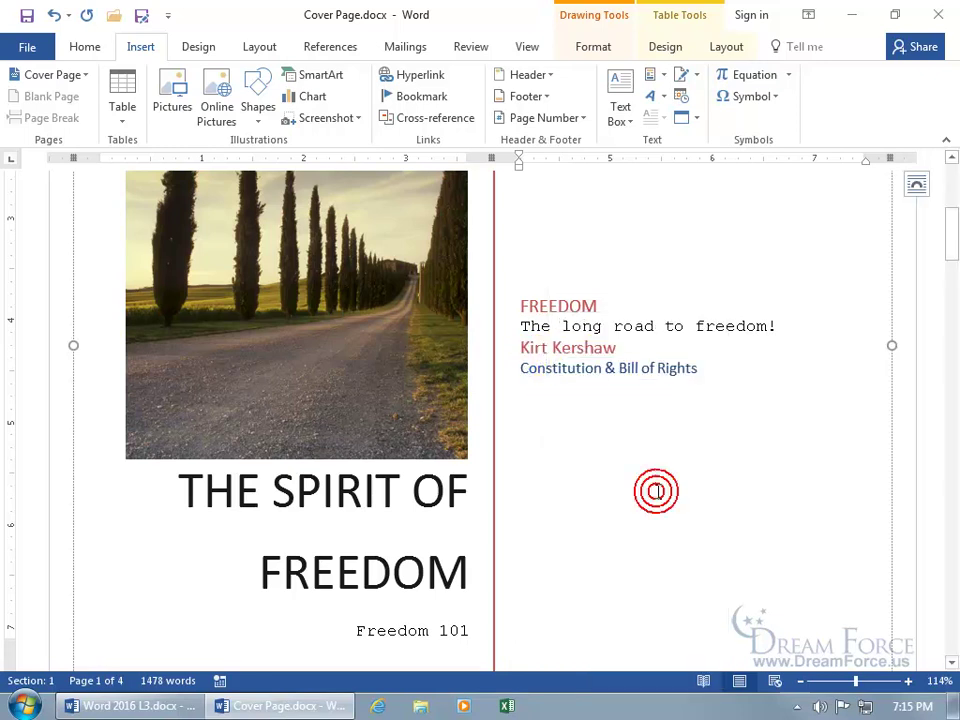
left_click(668, 368)
key("End")
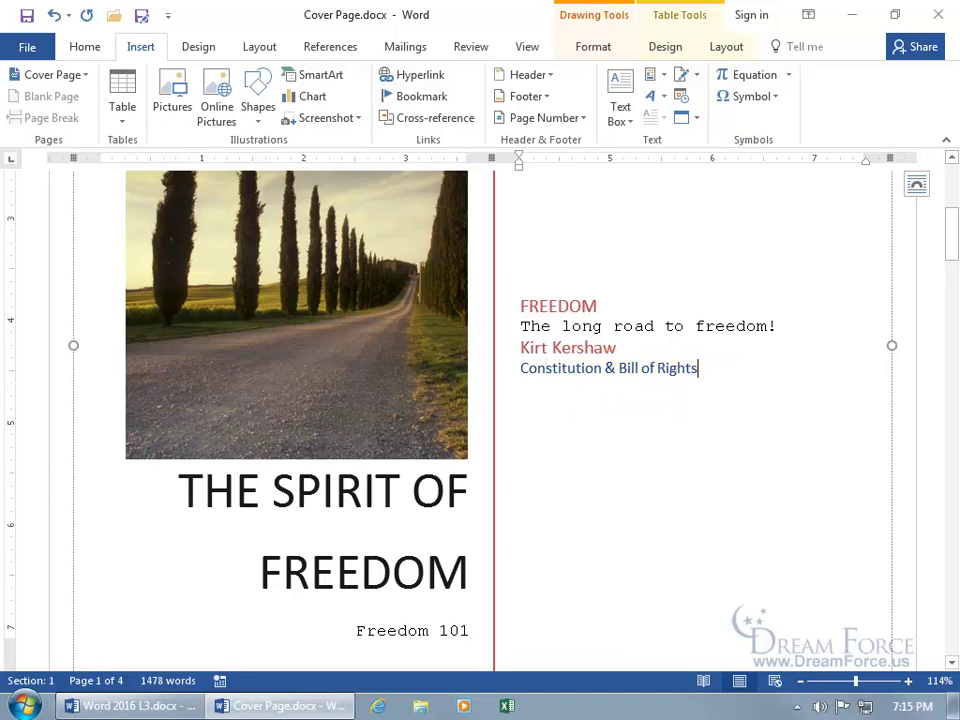
key("Return")
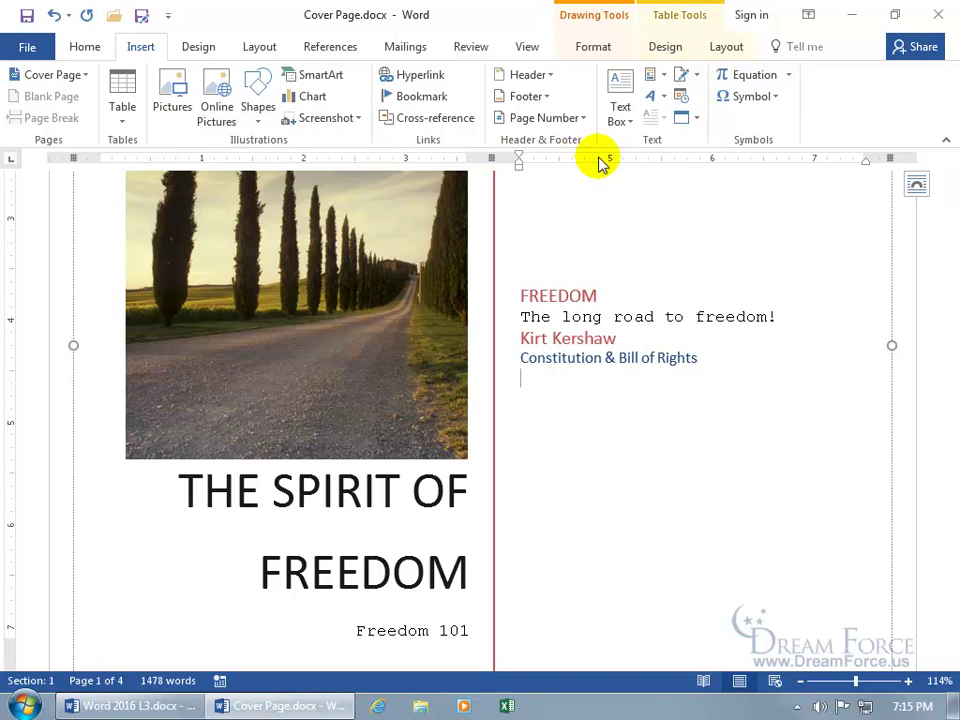
left_click(663, 77)
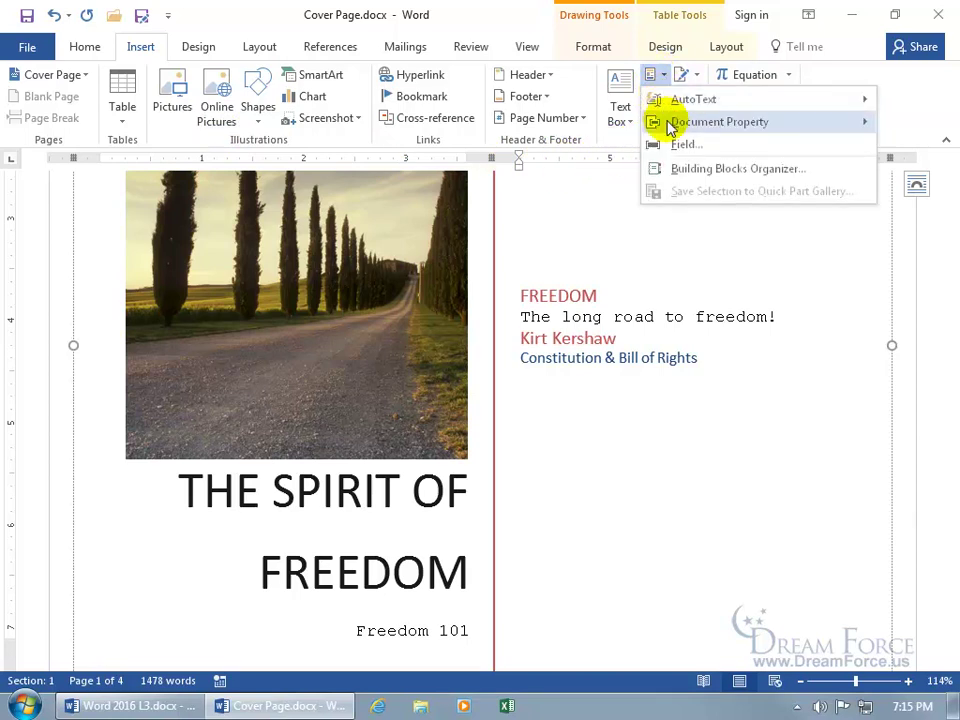
mouse_move(672, 127)
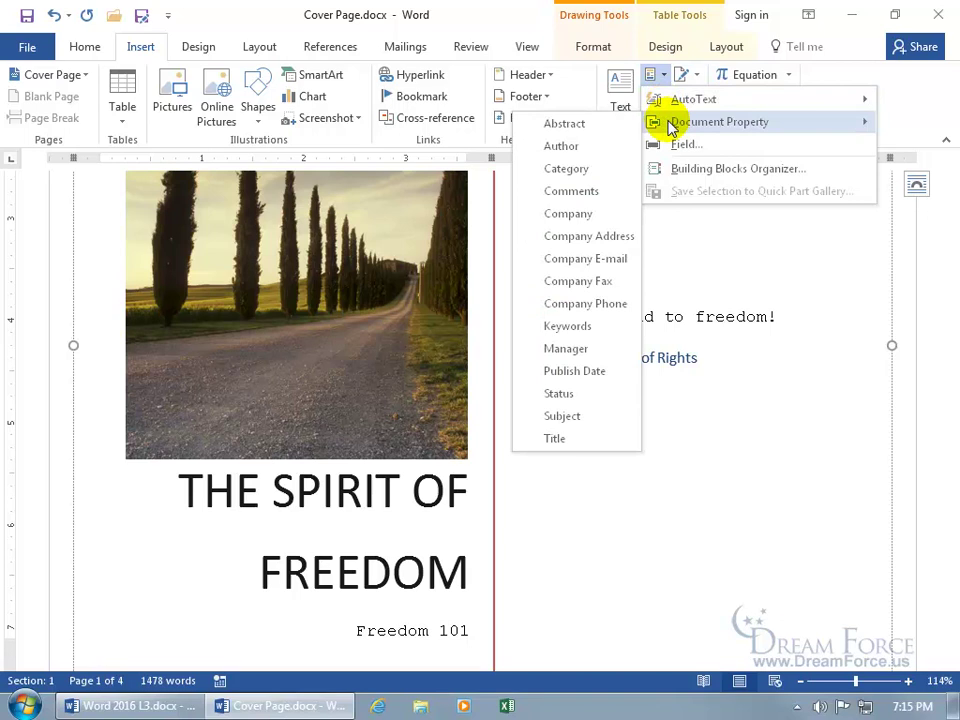
left_click(587, 335)
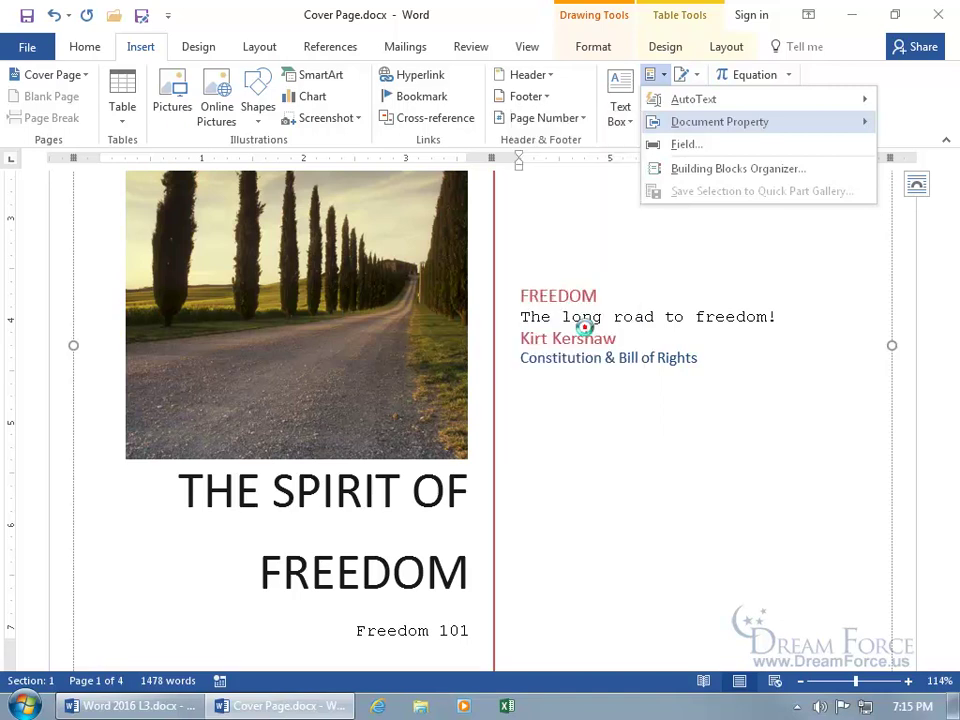
left_click(477, 420)
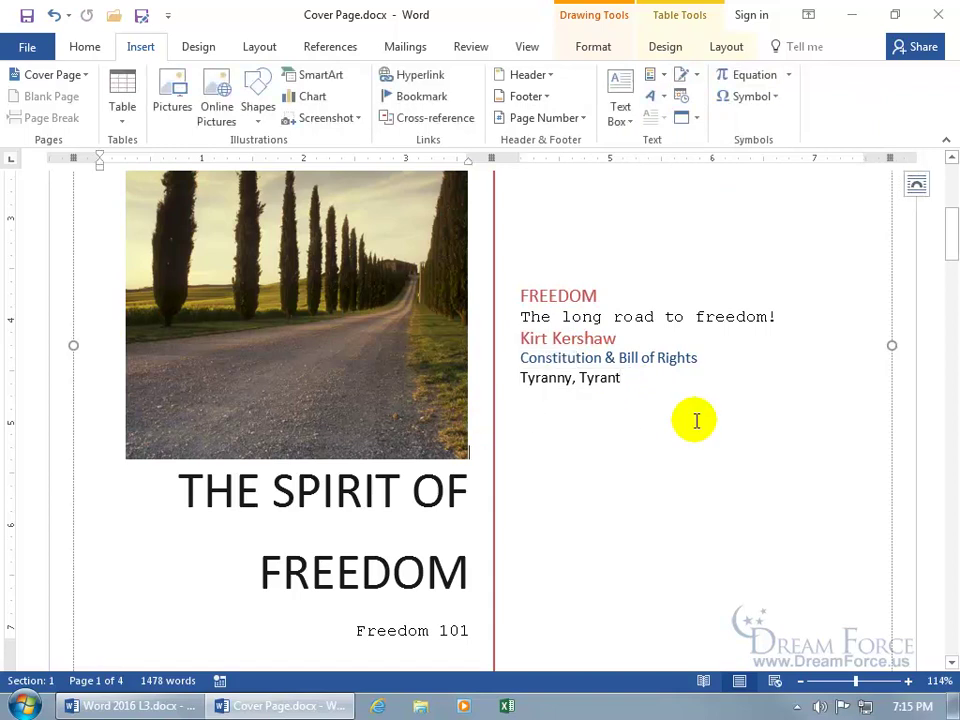
left_click(54, 15)
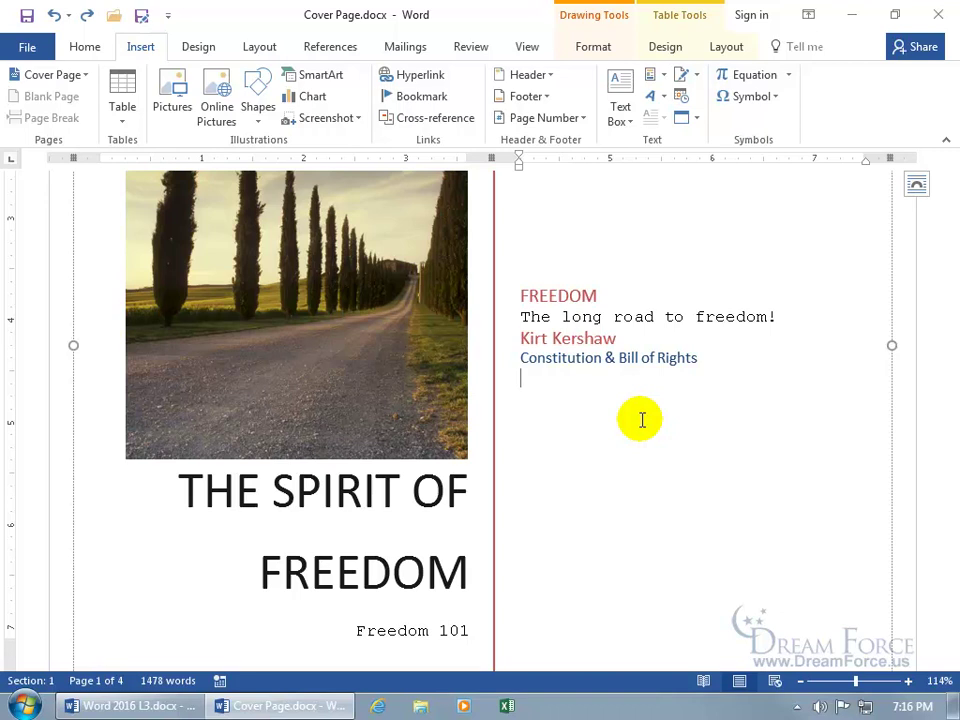
Append an 's' to the end of the cover's author name.
triple_click(616, 340)
left_click(618, 341)
type("s")
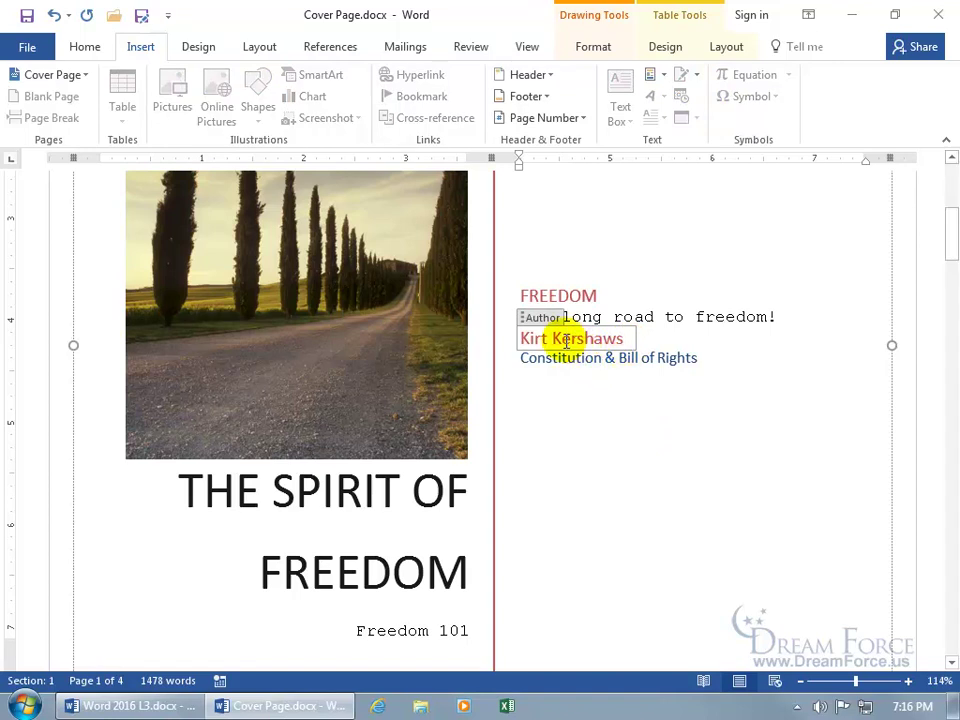
Delete FREEDOM from the cover title and type '...' in its place.
left_click(450, 570)
left_click_drag(450, 570, 243, 580)
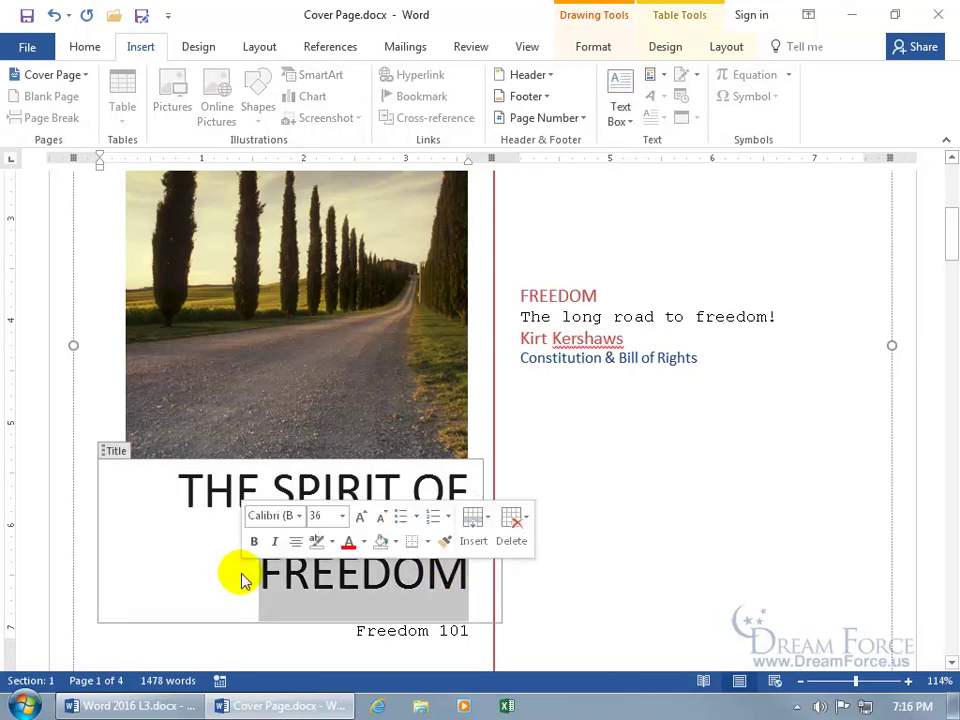
key("Delete")
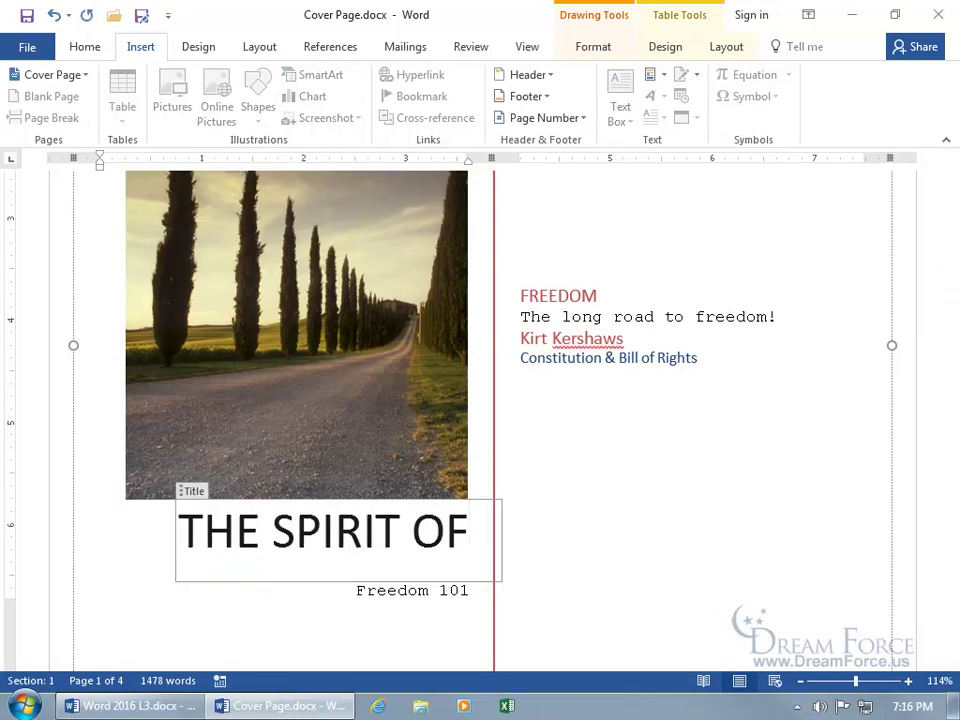
type("...")
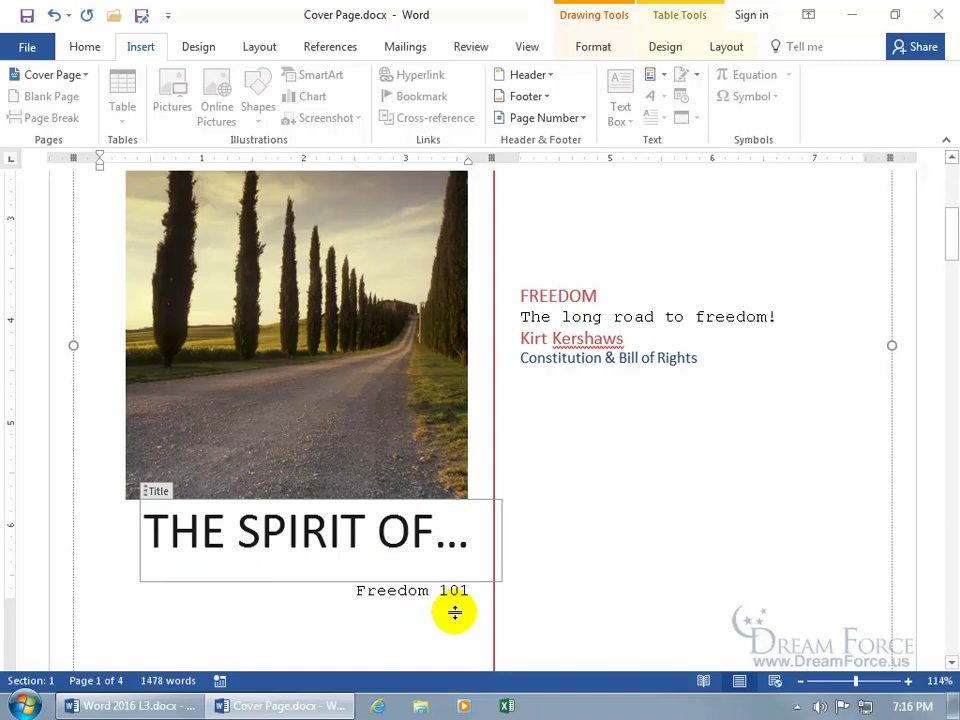
In Advanced Properties, delete the trailing 's' from the Author value and return to the document.
left_click(26, 46)
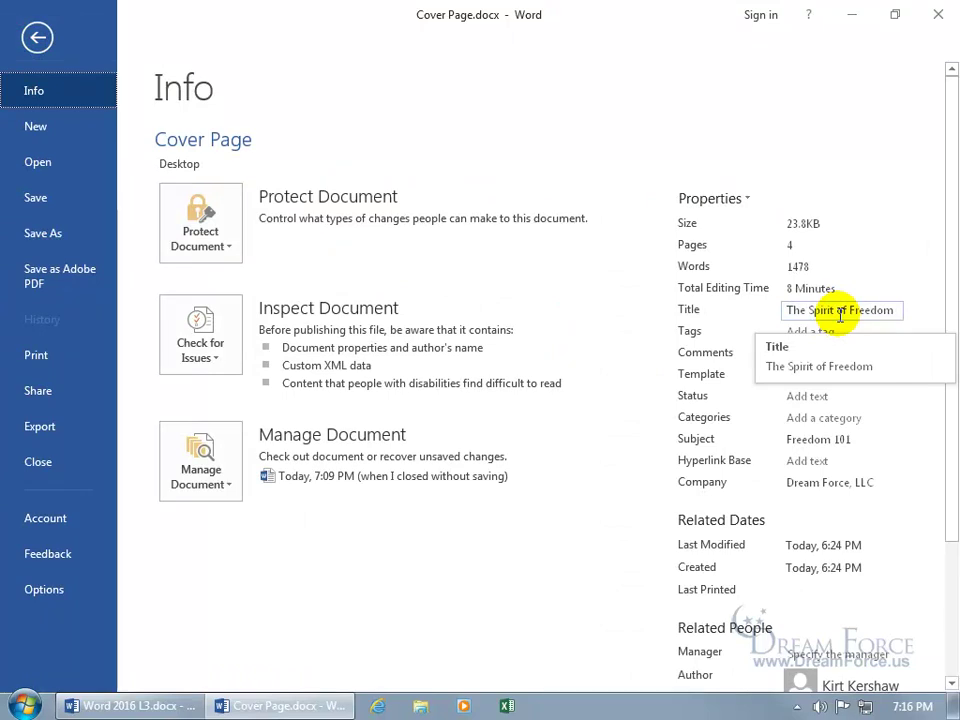
left_click(743, 198)
left_click(748, 230)
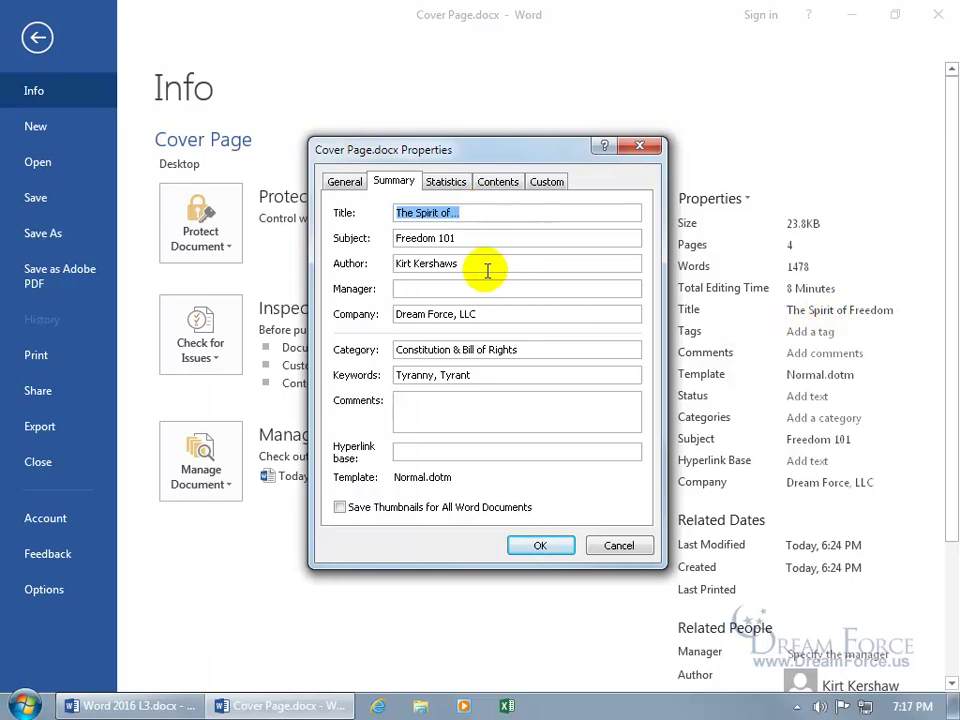
left_click(464, 263)
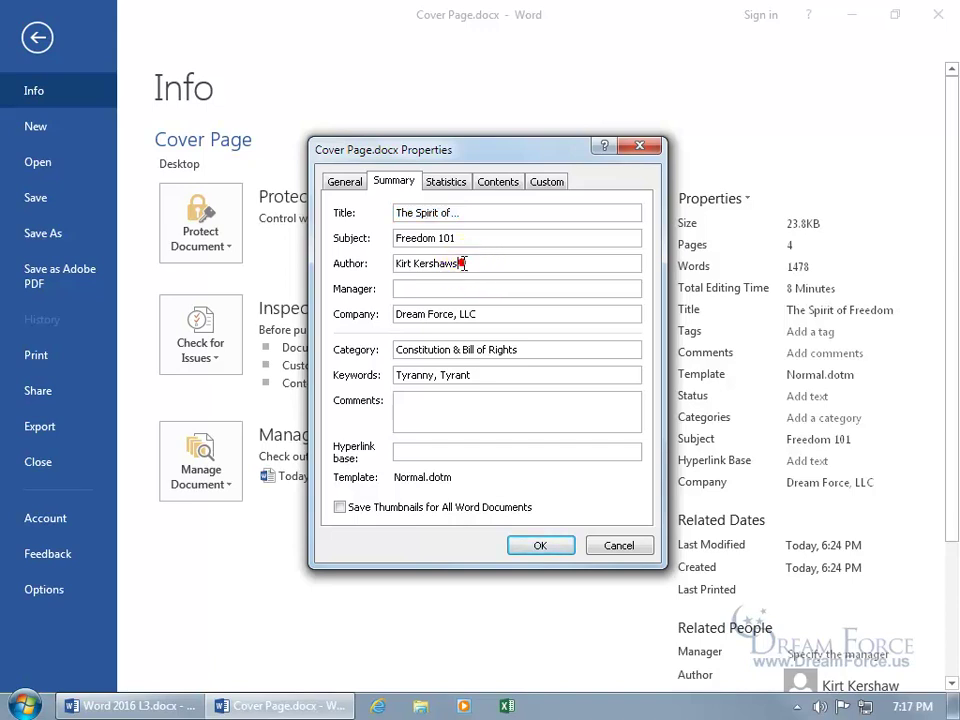
key("BackSpace")
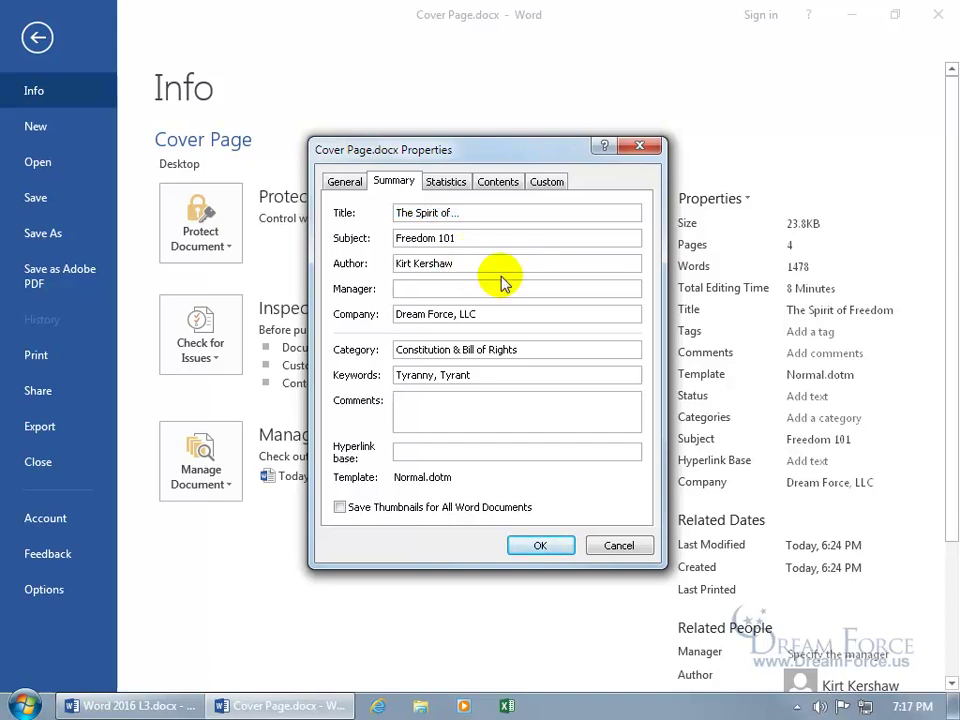
left_click(558, 549)
left_click(37, 40)
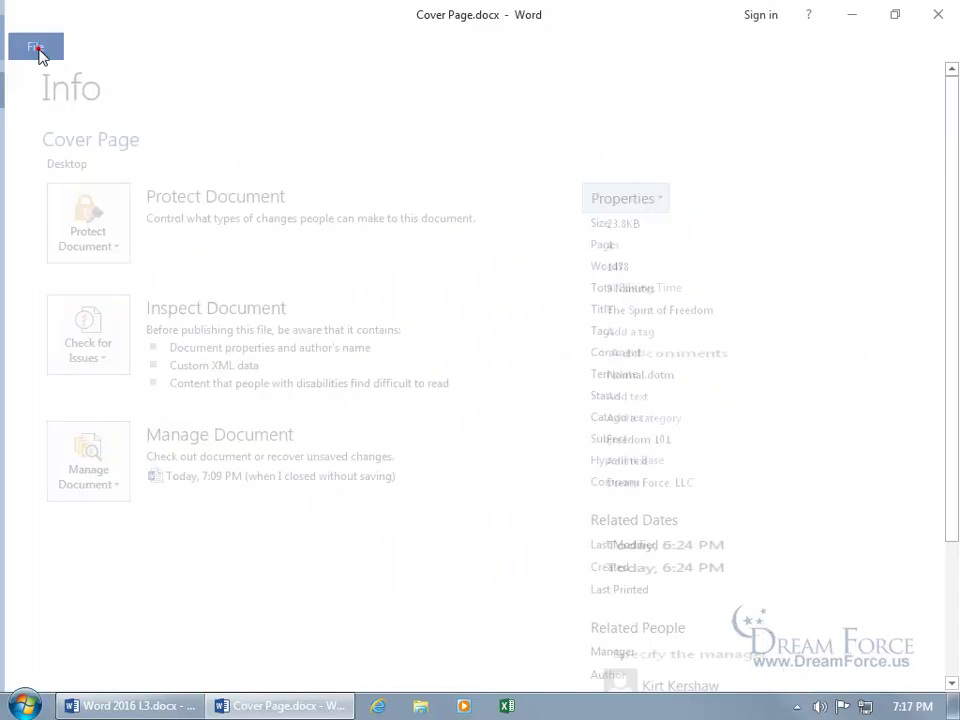
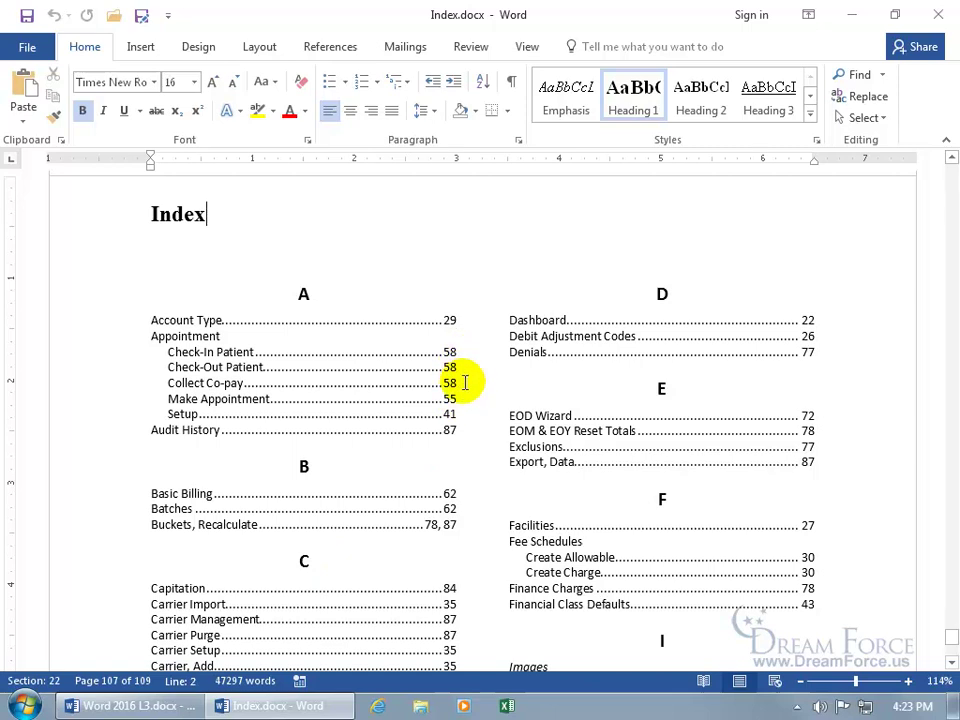
Jump from the Index pages to page 58 with Go To (Ctrl+G).
key("ctrl+g")
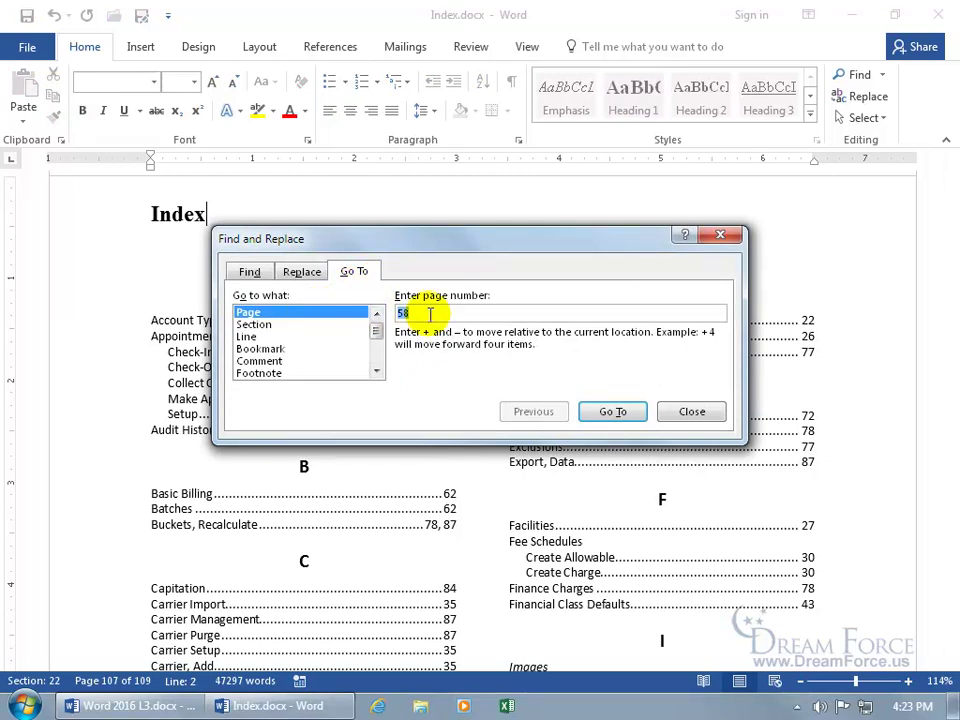
key("Return")
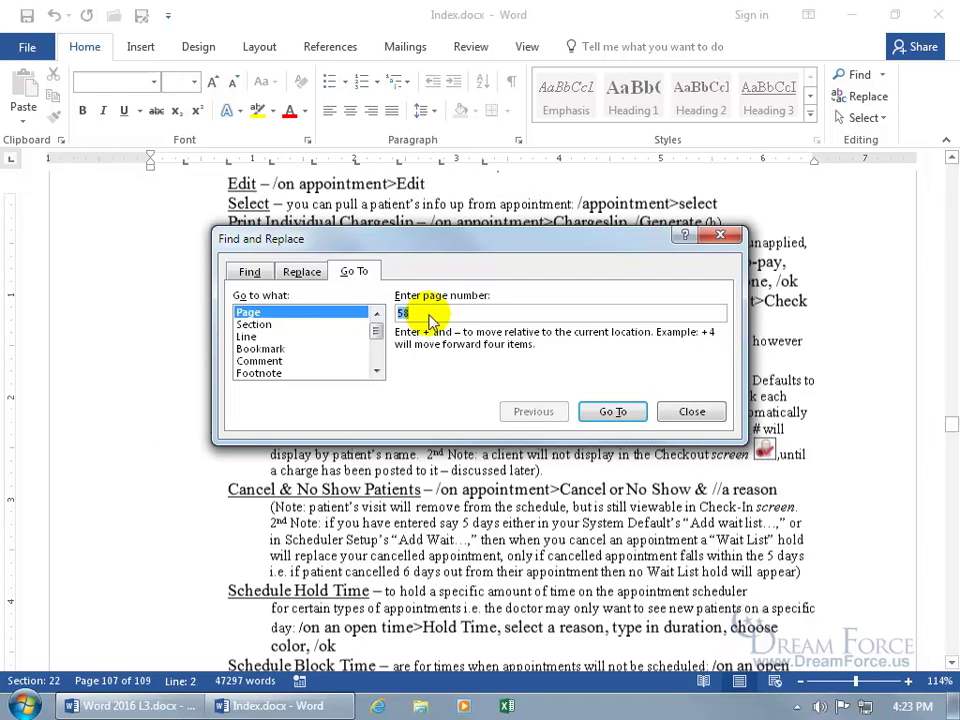
left_click(692, 410)
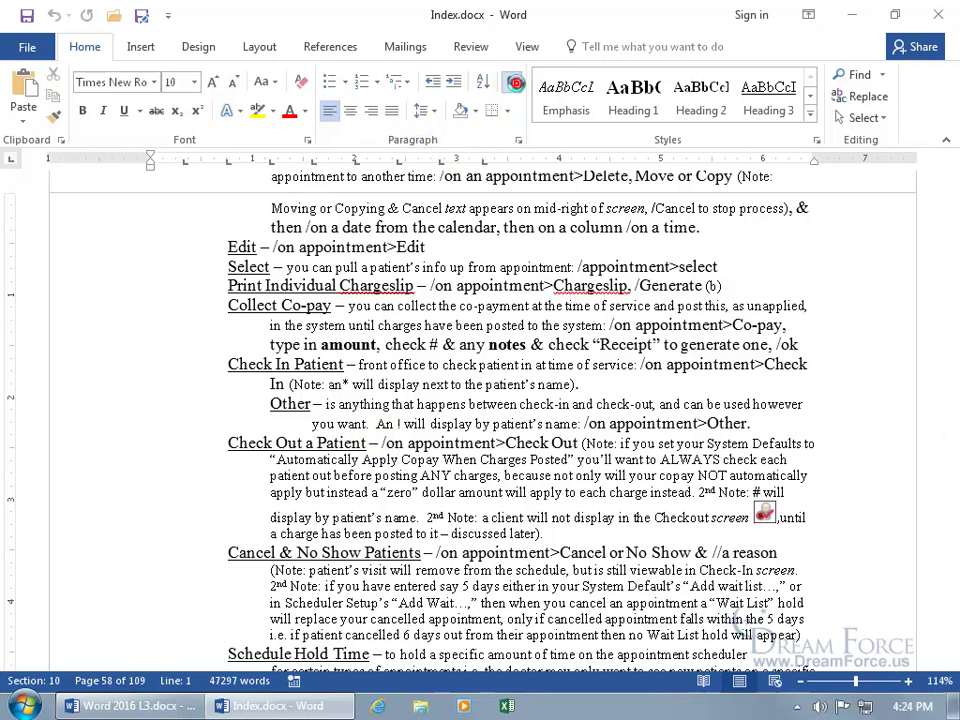
Show hidden XE fields and remove the 'Appointment:' prefix from the Collect Co-pay entry.
left_click(513, 84)
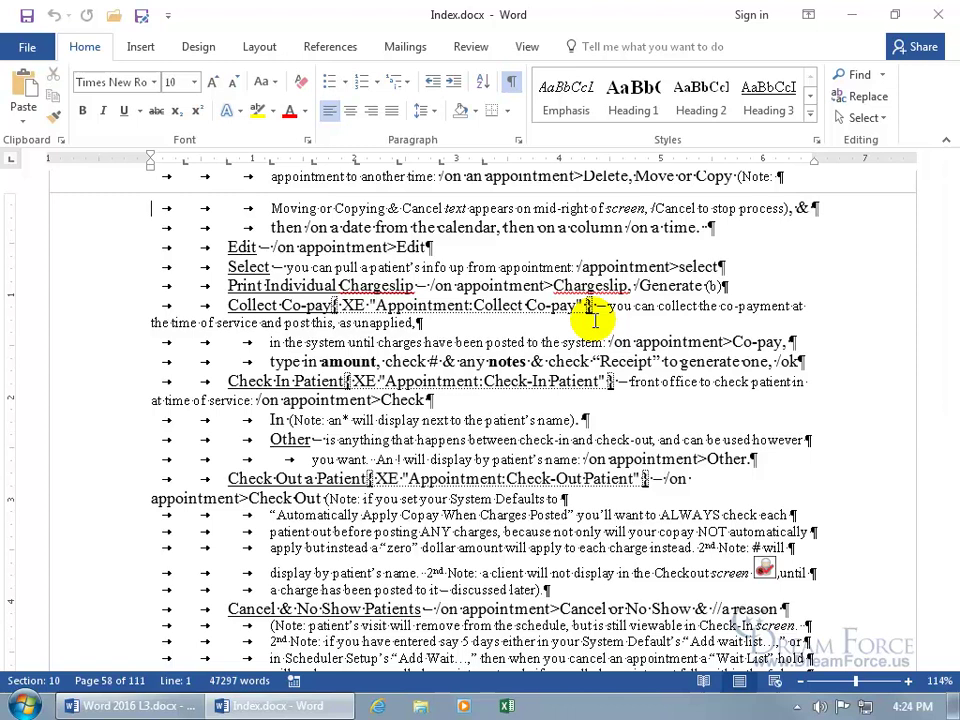
left_click(489, 323)
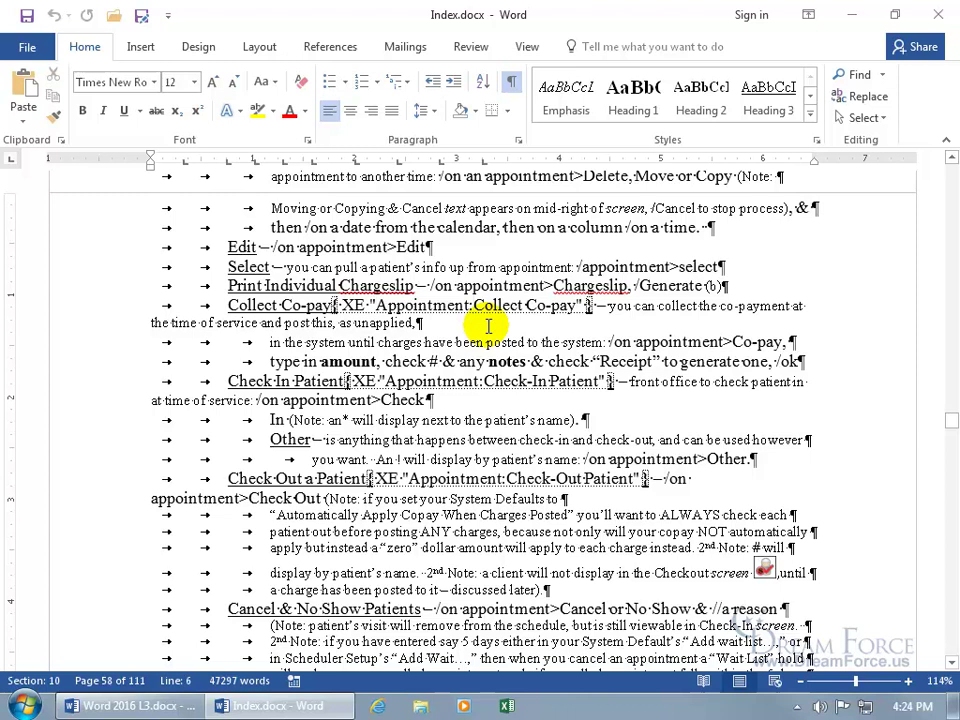
key("BackSpace")
key("BackSpace")
key("BackSpace")
key("BackSpace")
key("BackSpace")
key("BackSpace")
key("BackSpace")
key("BackSpace")
key("BackSpace")
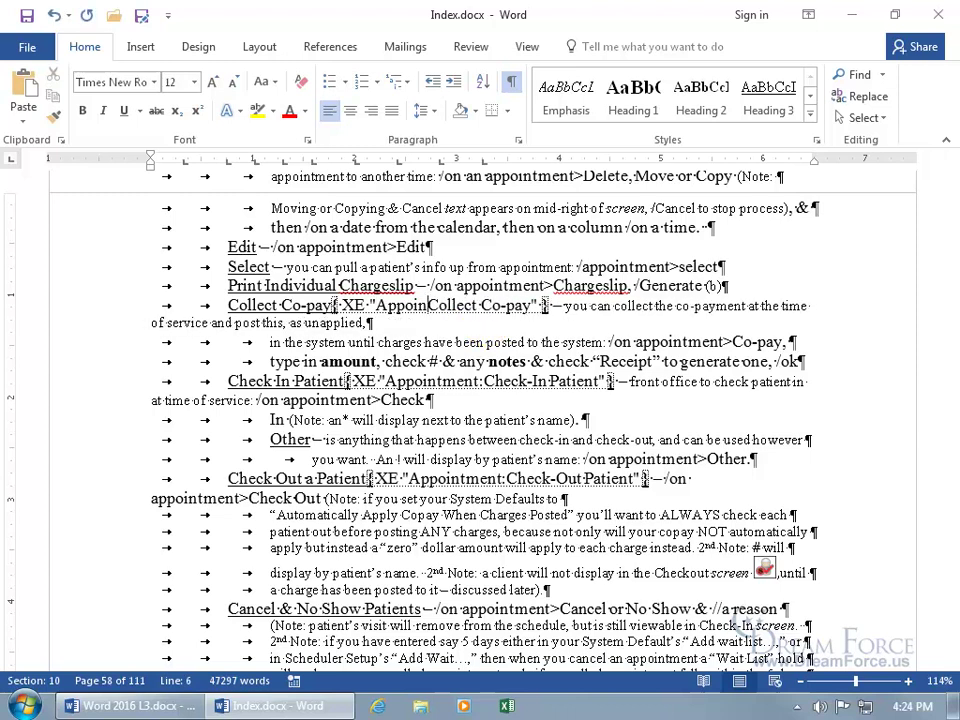
key("BackSpace")
key("BackSpace")
key("BackSpace")
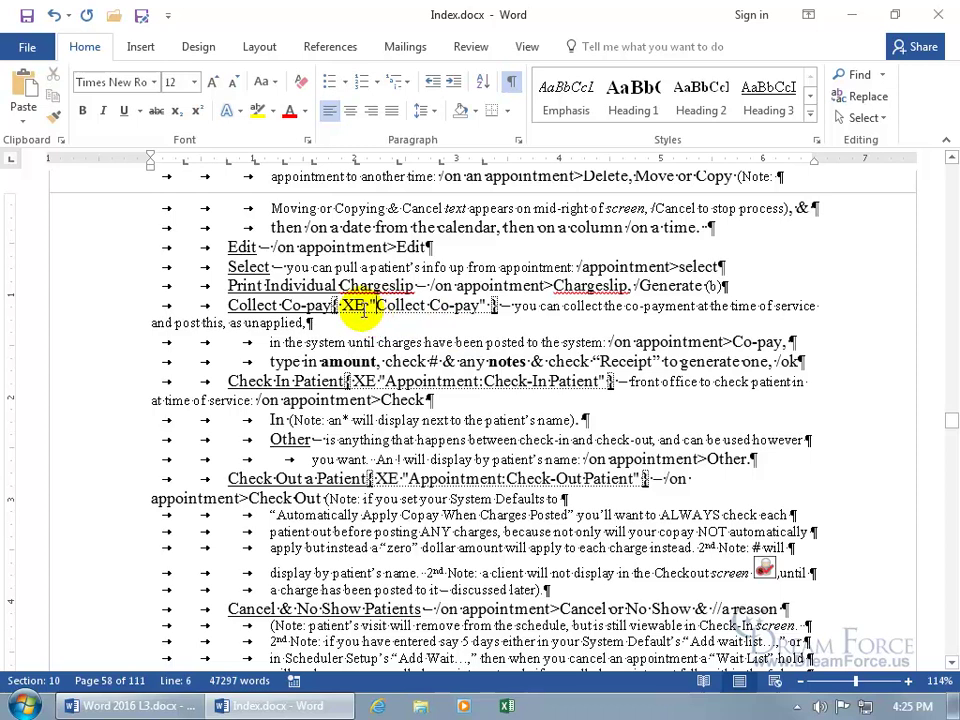
Add an 's' so the Check-In Patient entry reads 'Appointments:Check-In Patient'.
left_click(376, 306)
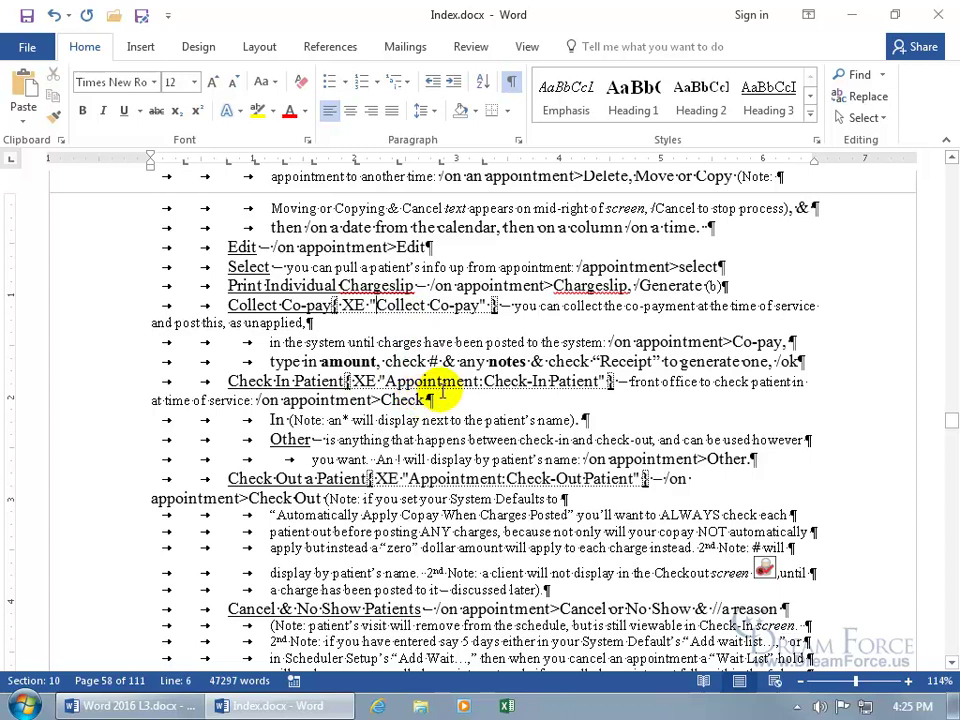
left_click(481, 382)
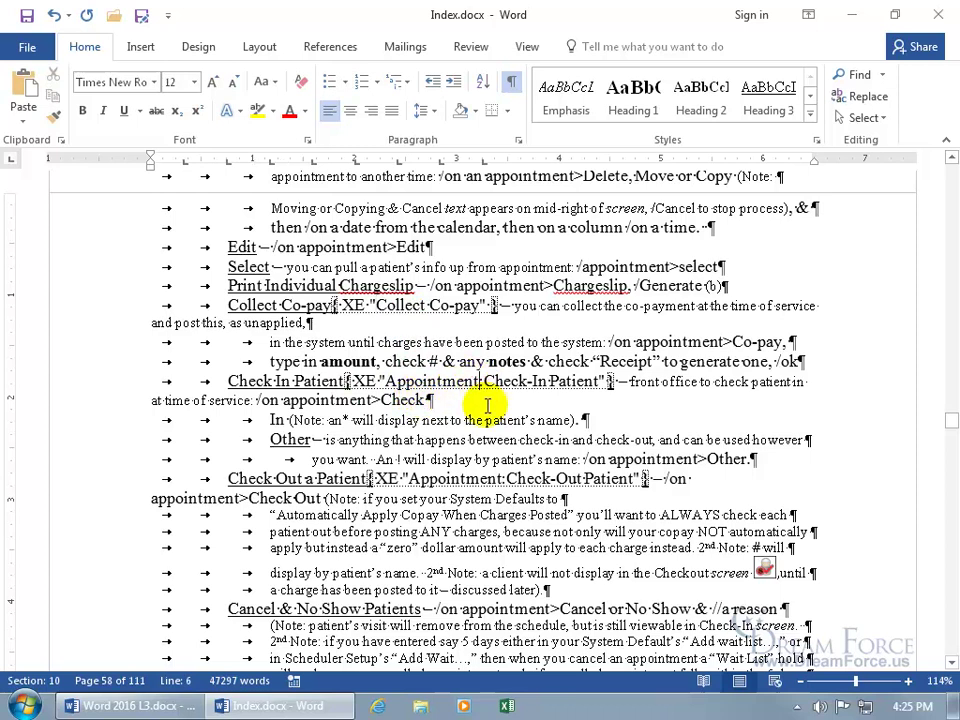
type("s")
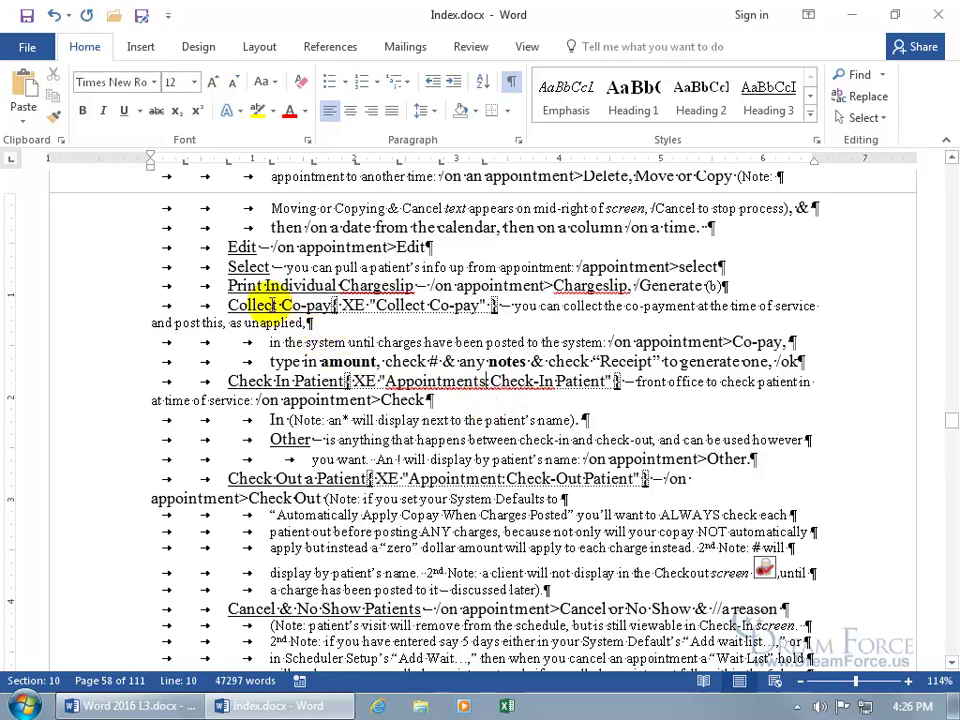
left_click(412, 286)
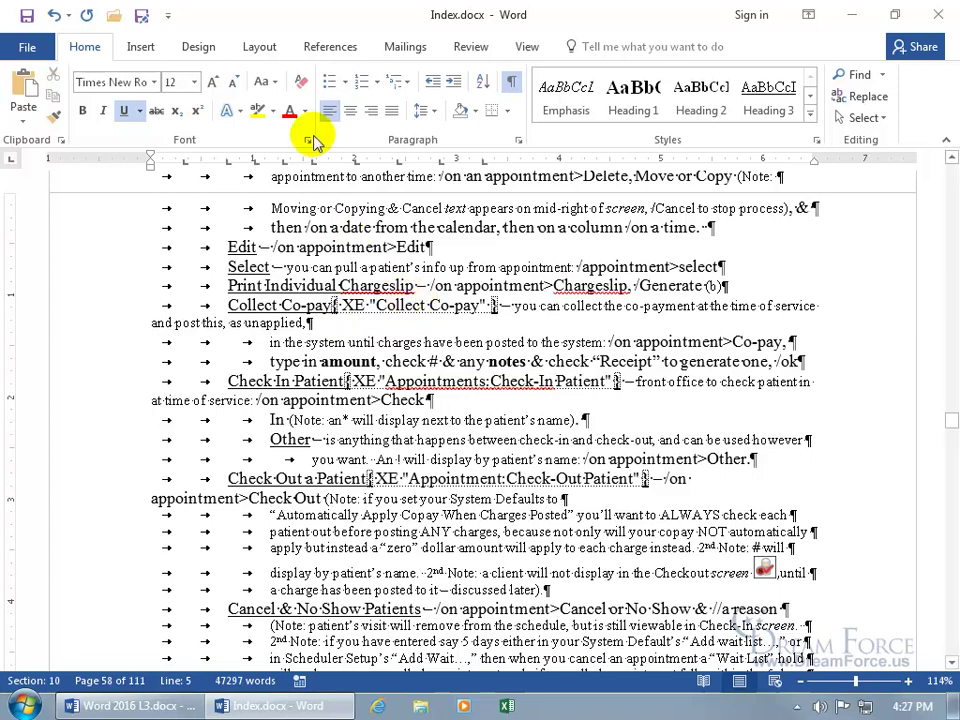
Mark Print Individual Chargeslip with the index field XE 'Print:Chargeslip'.
left_click(333, 45)
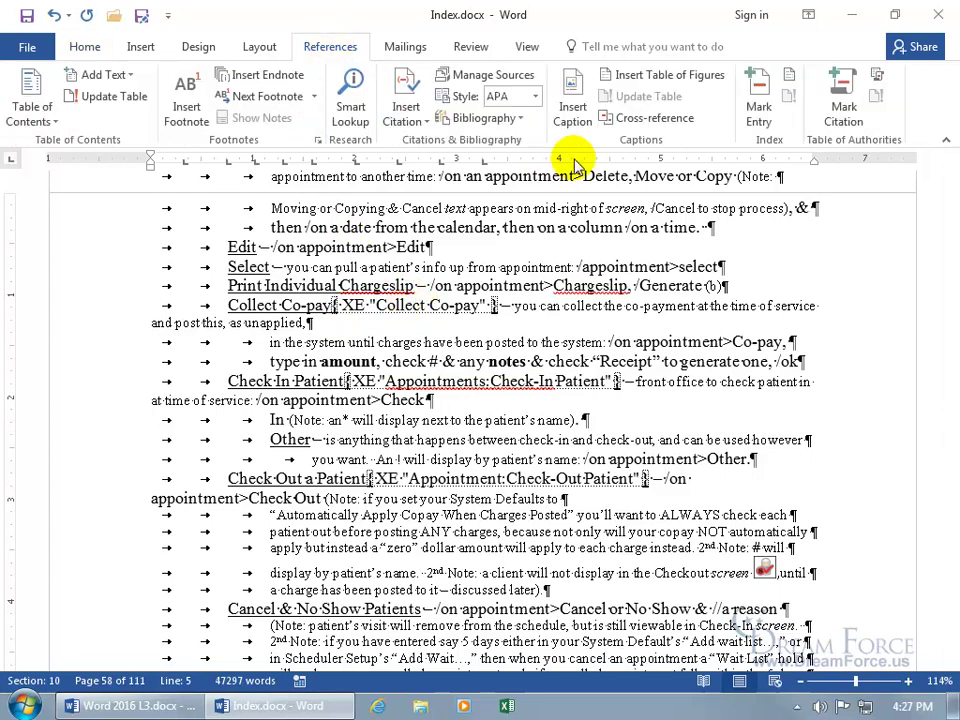
left_click(762, 100)
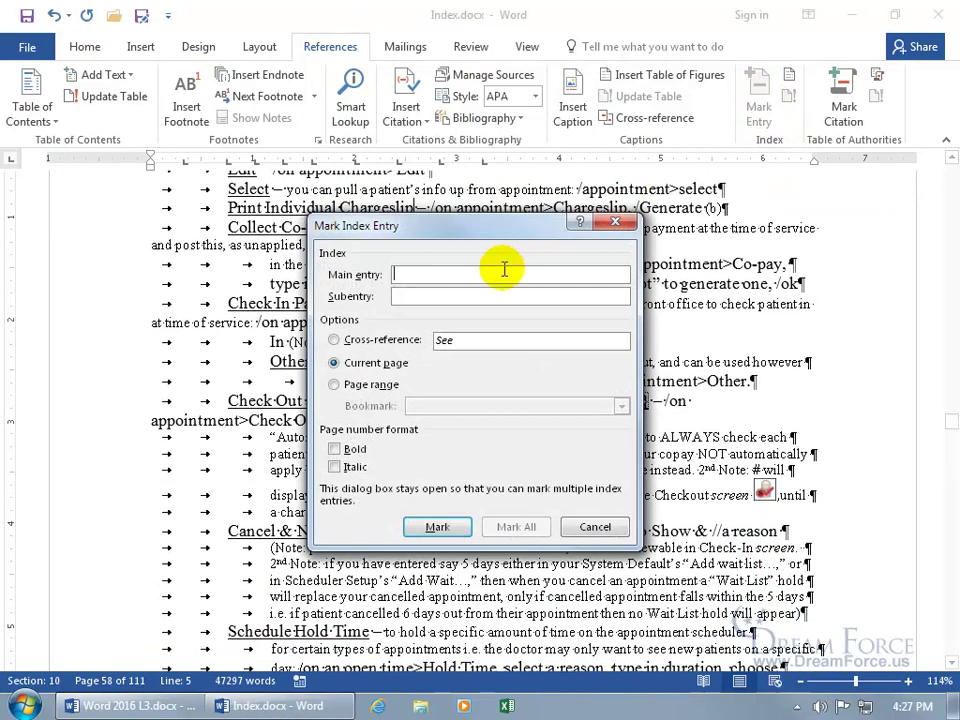
left_click(412, 300)
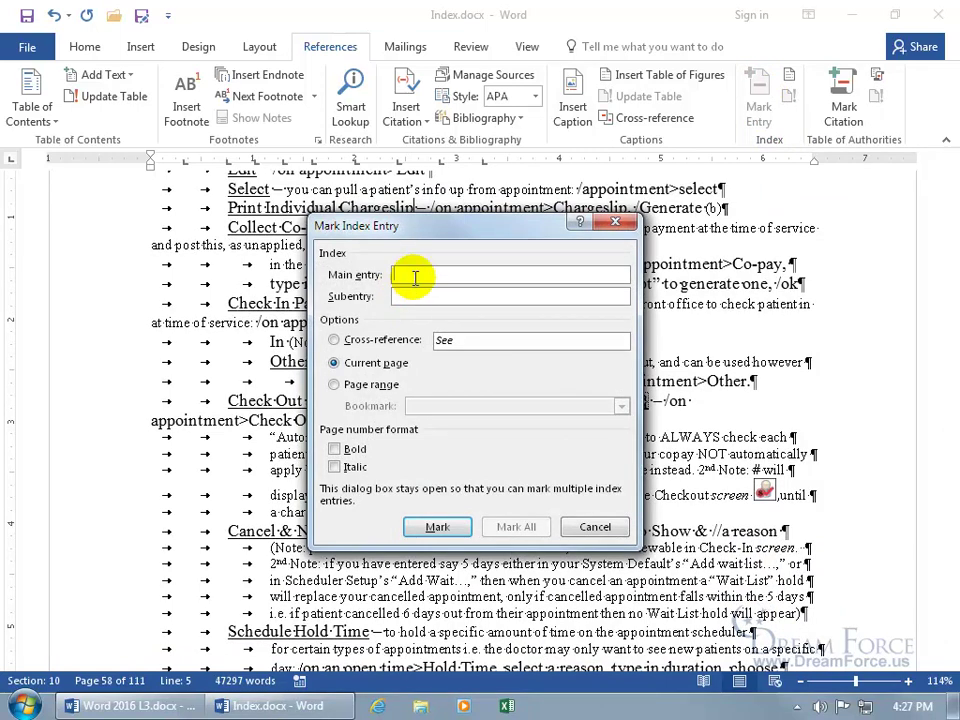
left_click(415, 279)
type("Print")
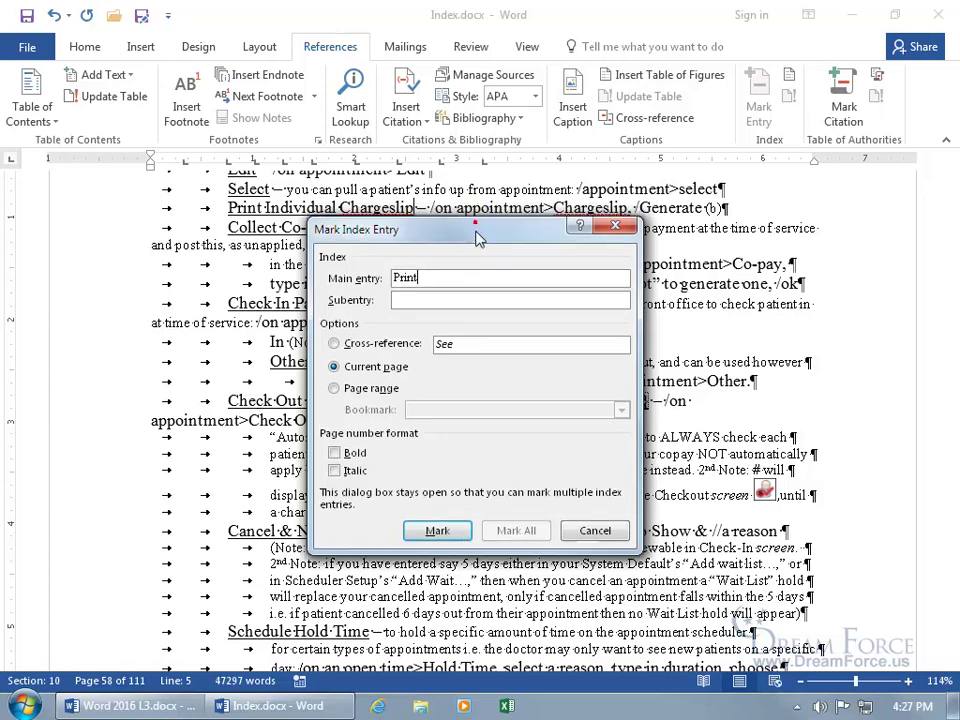
left_click_drag(476, 230, 473, 261)
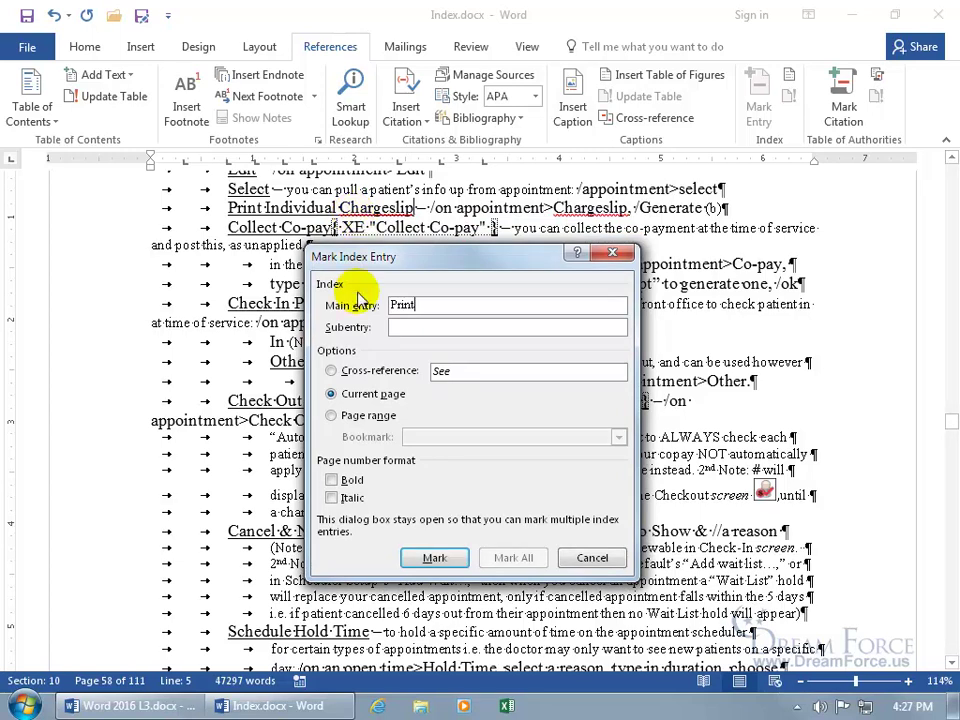
left_click(398, 326)
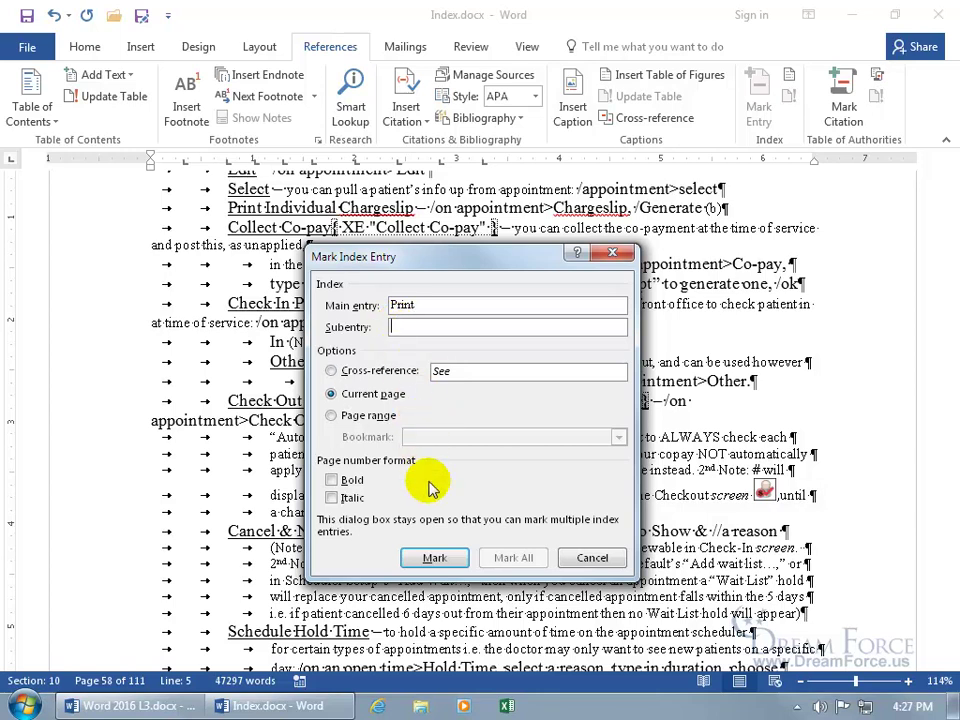
left_click(436, 558)
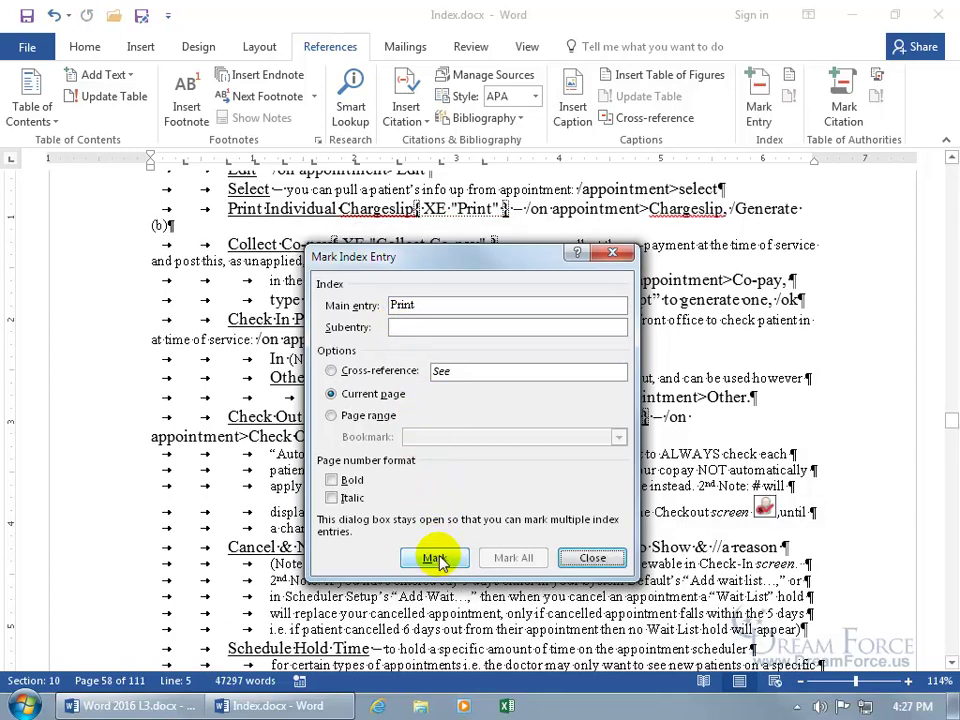
left_click(583, 558)
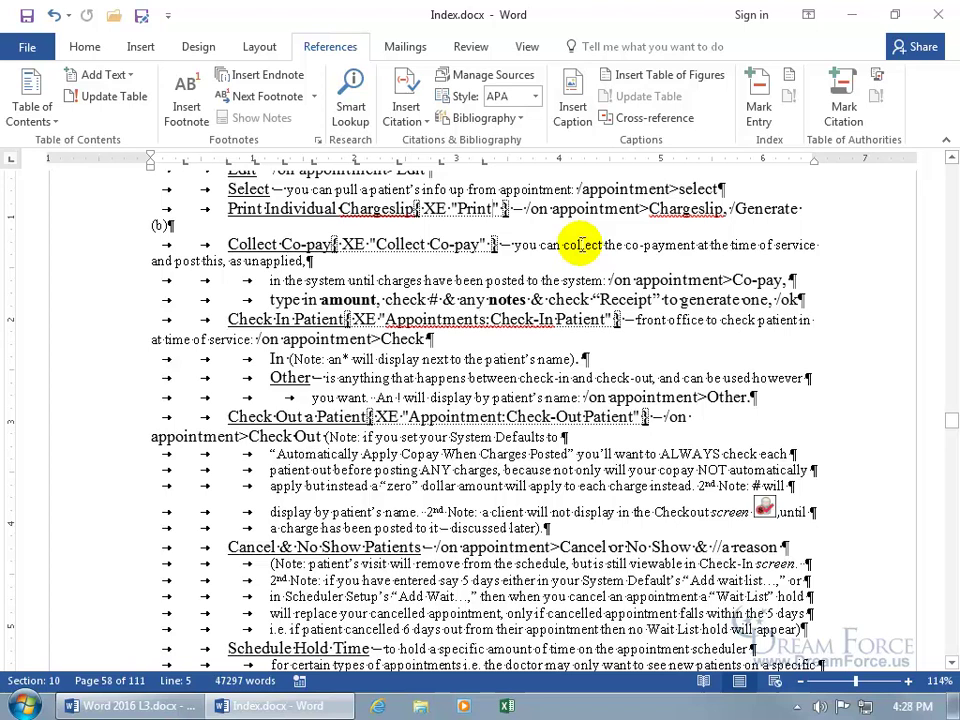
type(":")
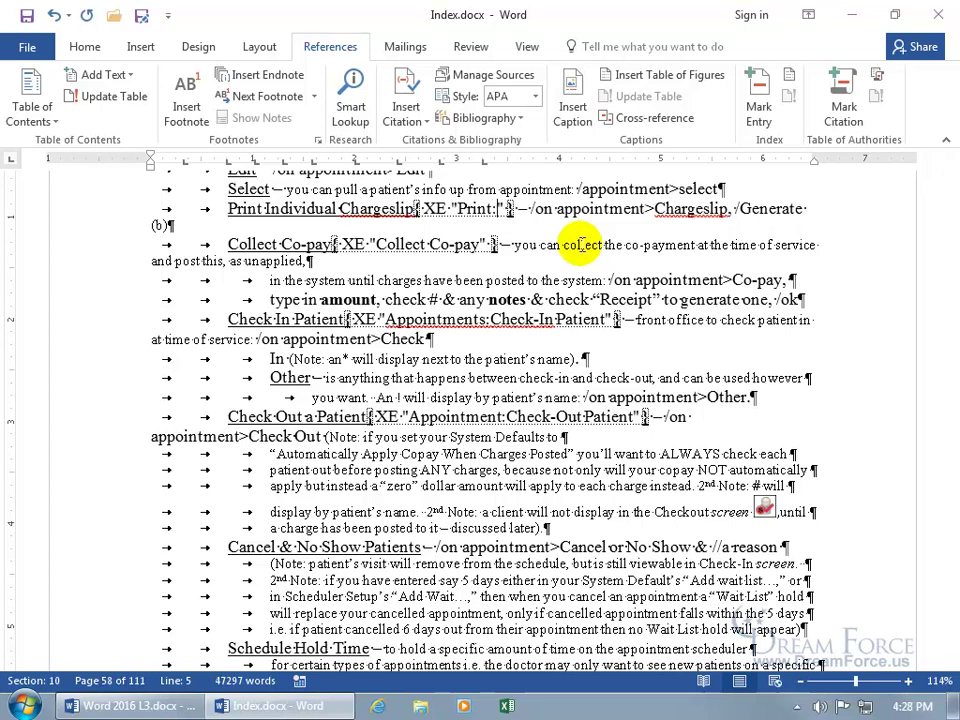
type("Chargeslip")
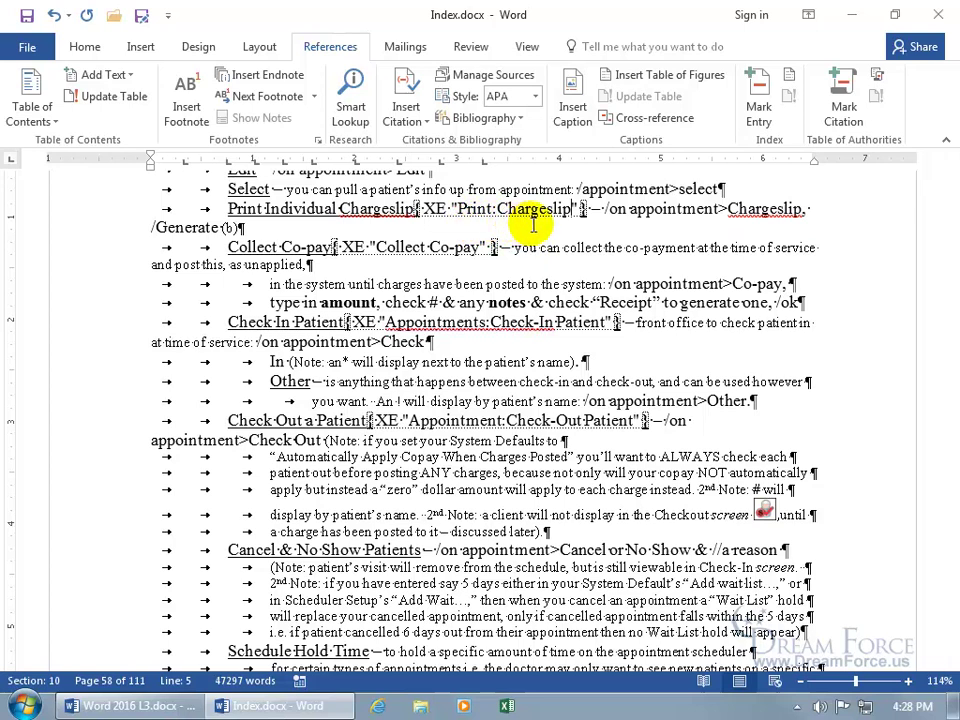
scroll(383, 545, "down", 3)
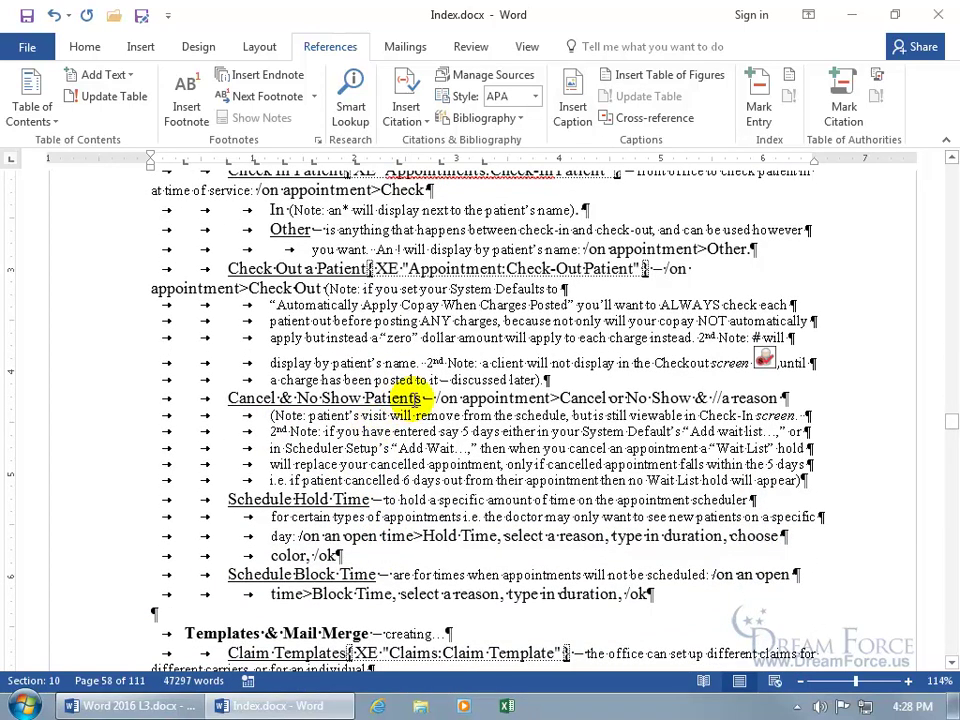
left_click(419, 396)
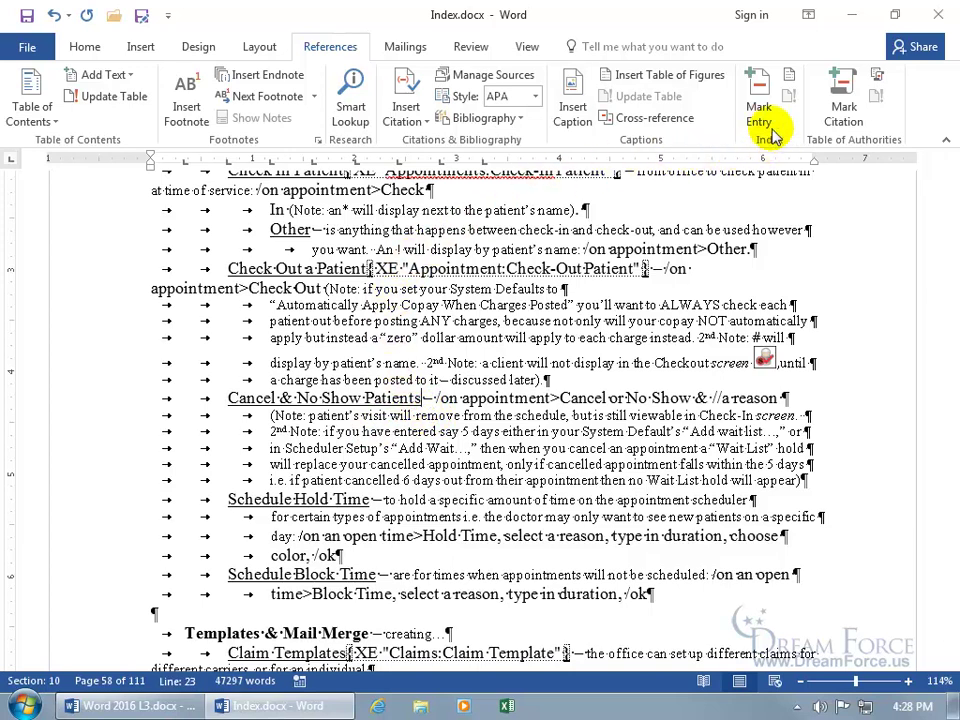
left_click(758, 98)
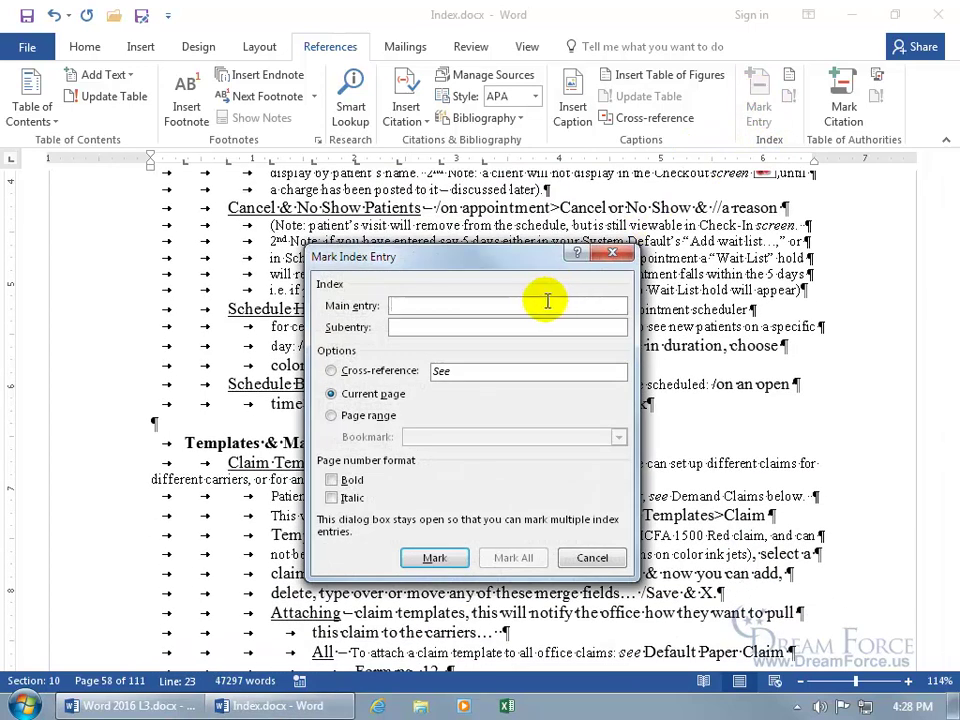
type("Appointments")
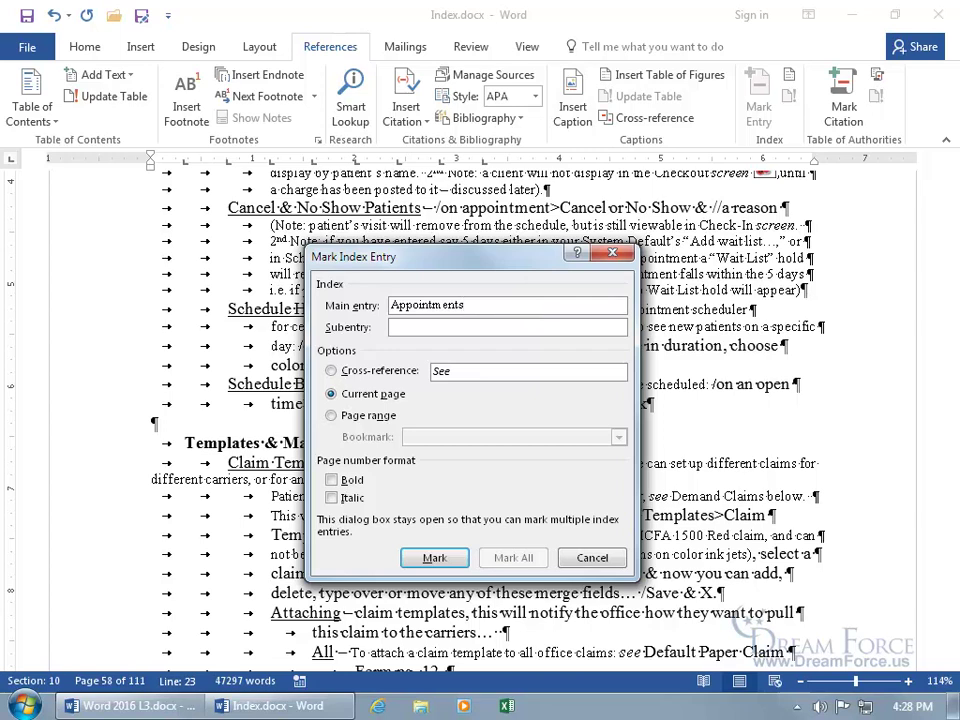
double_click(547, 300)
left_click(547, 300)
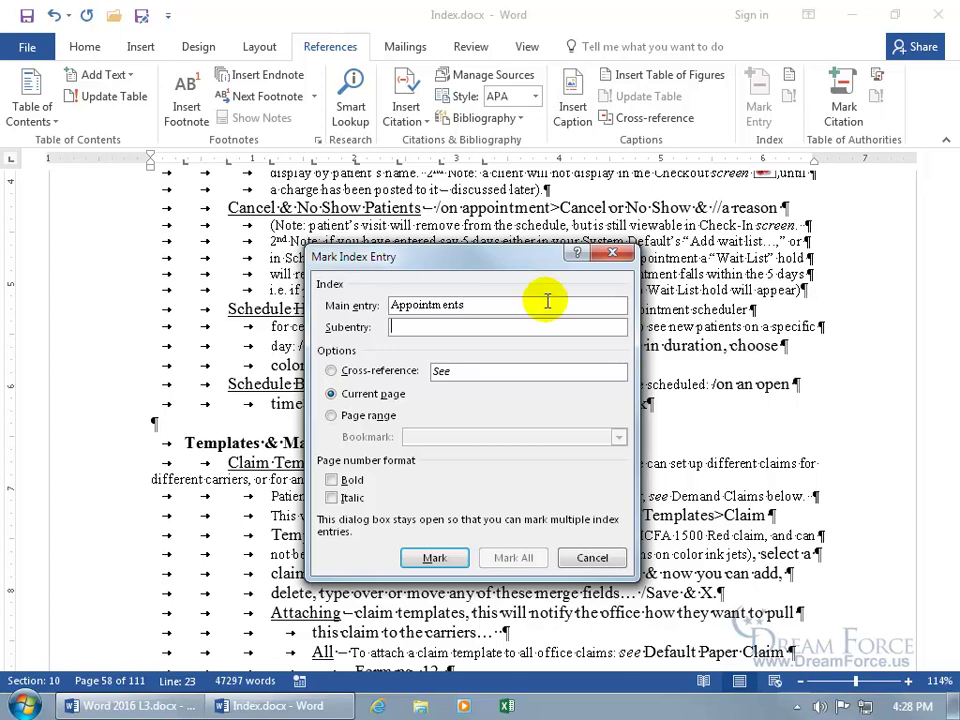
key("Tab")
type("Cancels & No Shows")
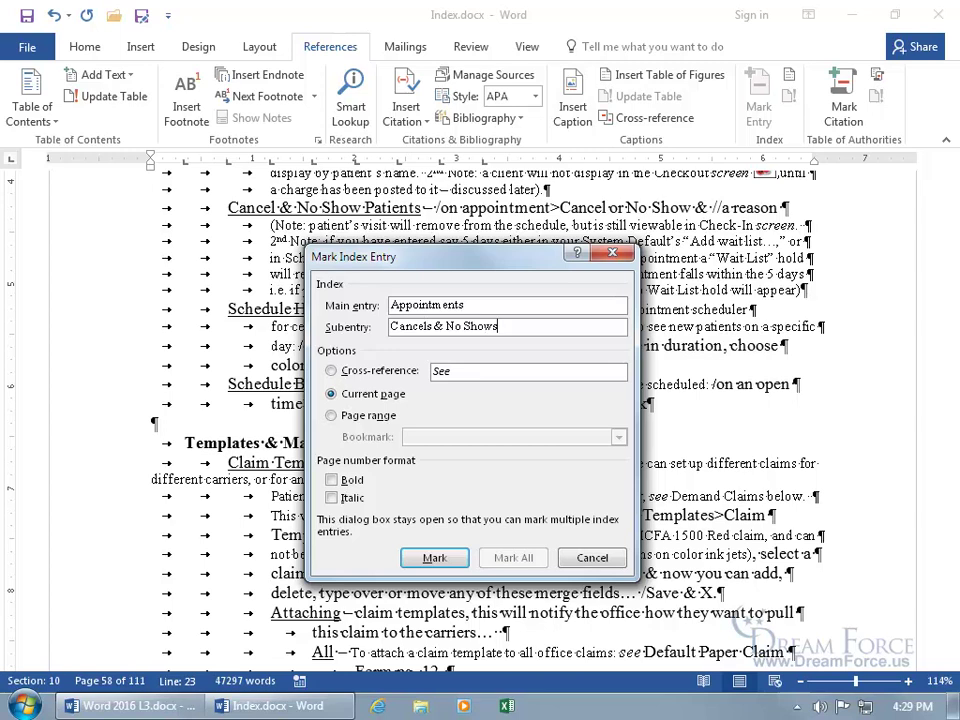
left_click(435, 558)
left_click(563, 563)
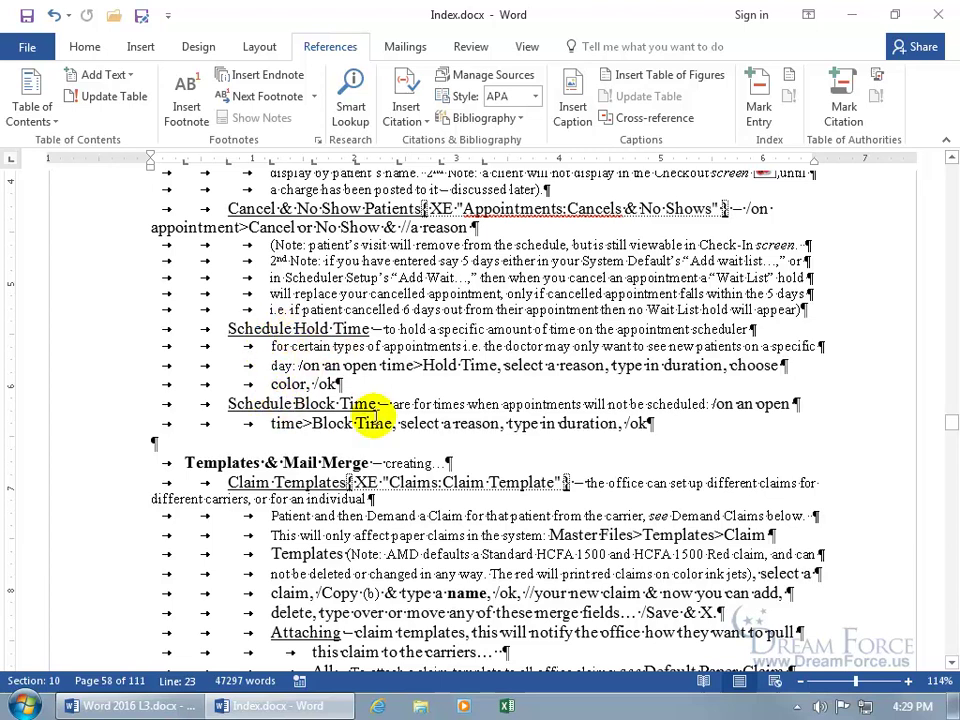
Select 'Schedule' and use Mark All to index every occurrence.
left_click(291, 330)
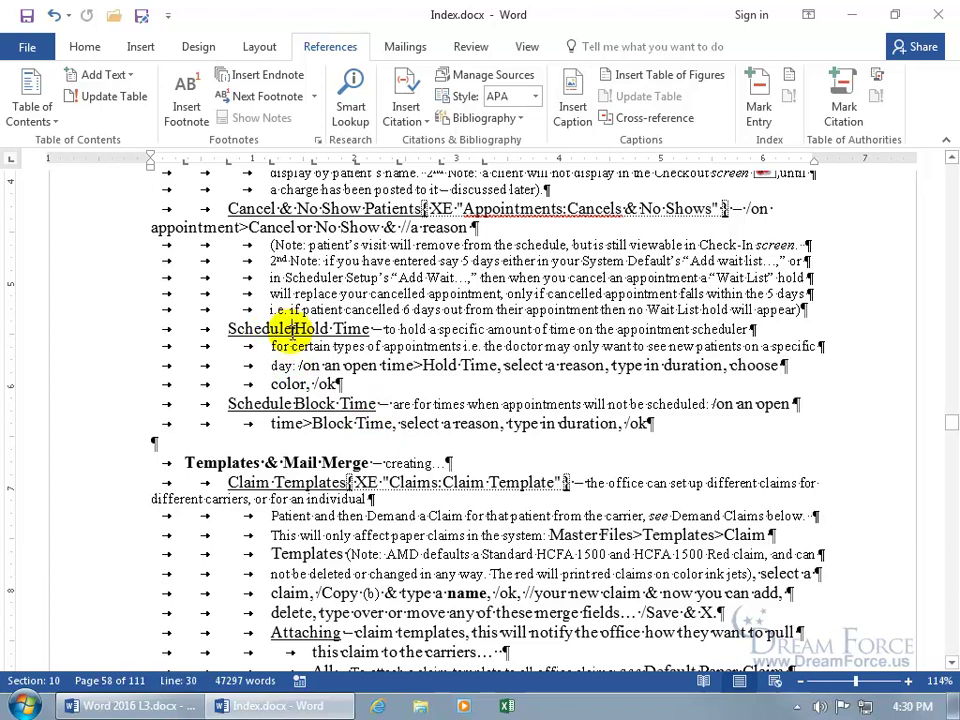
left_click(757, 104)
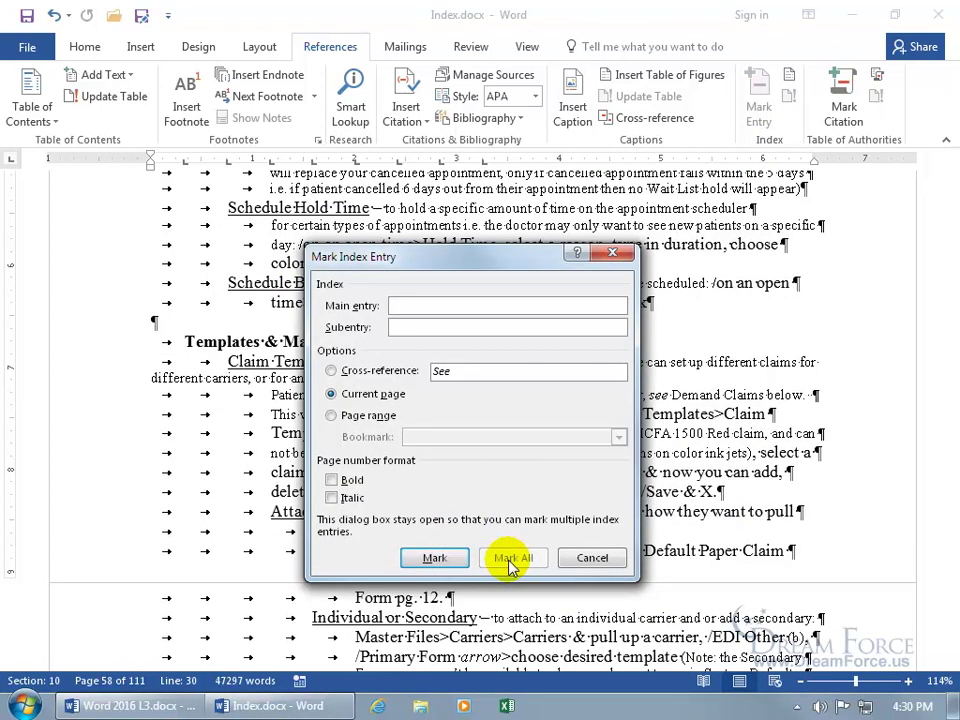
left_click(590, 558)
double_click(258, 208)
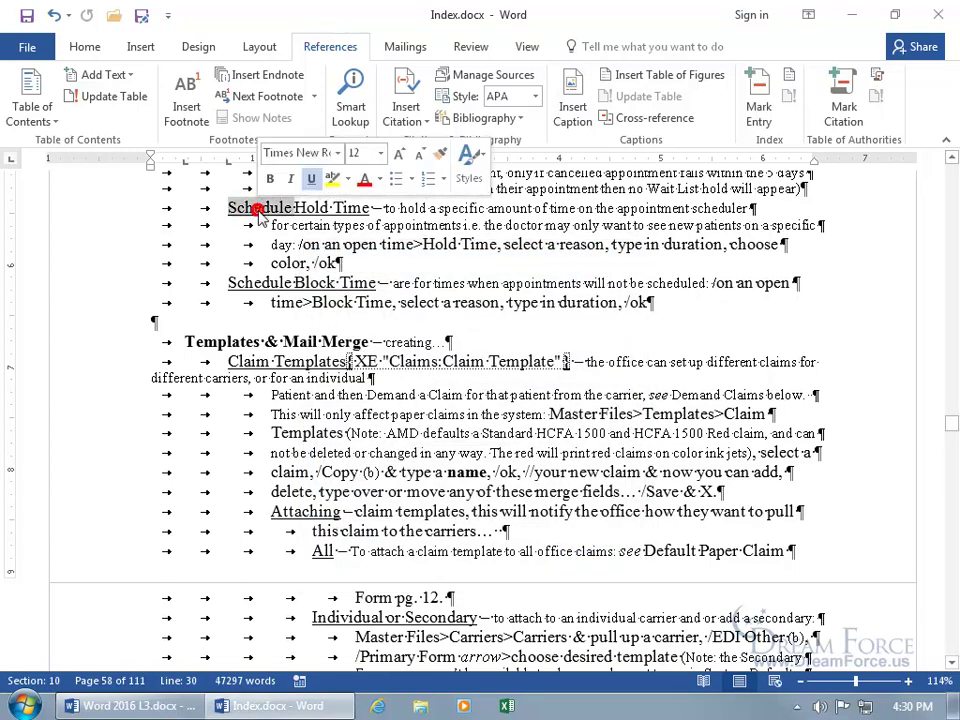
left_click(758, 95)
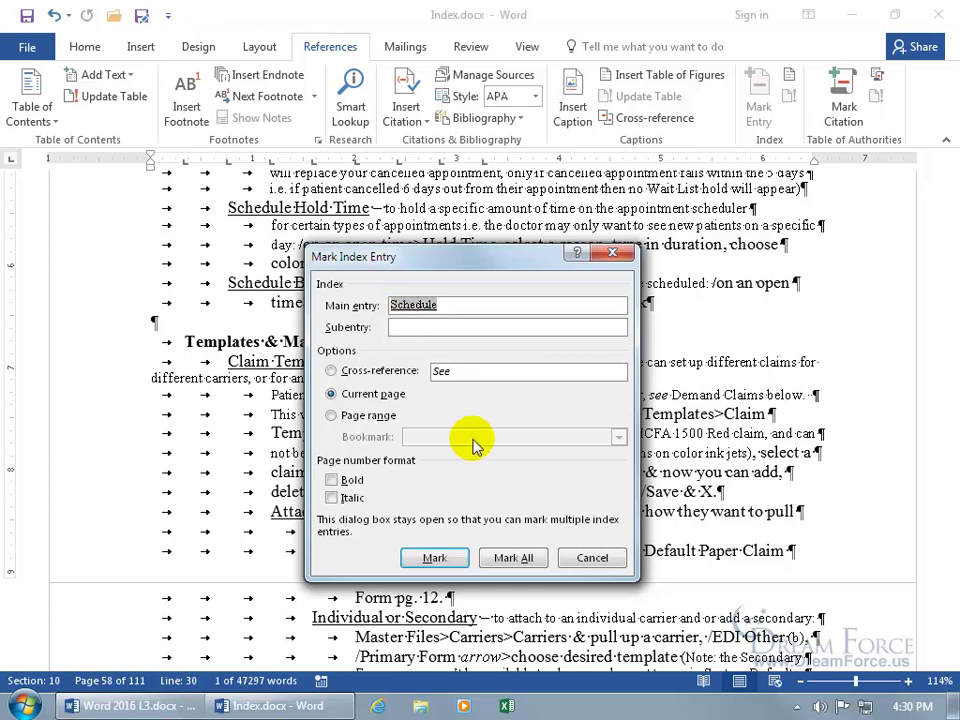
left_click(509, 558)
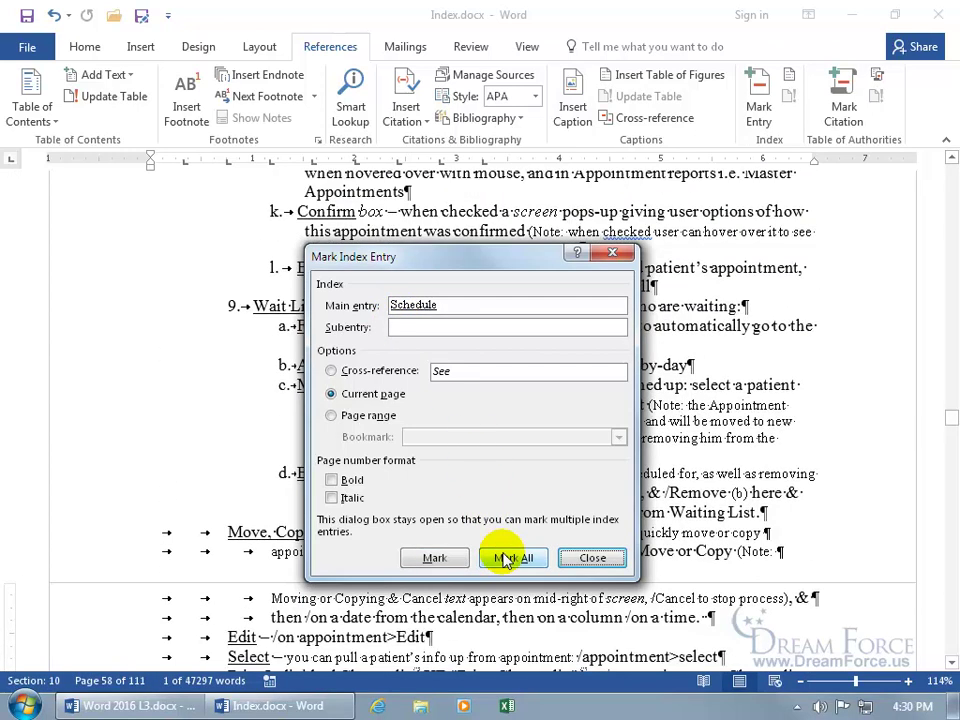
left_click(592, 558)
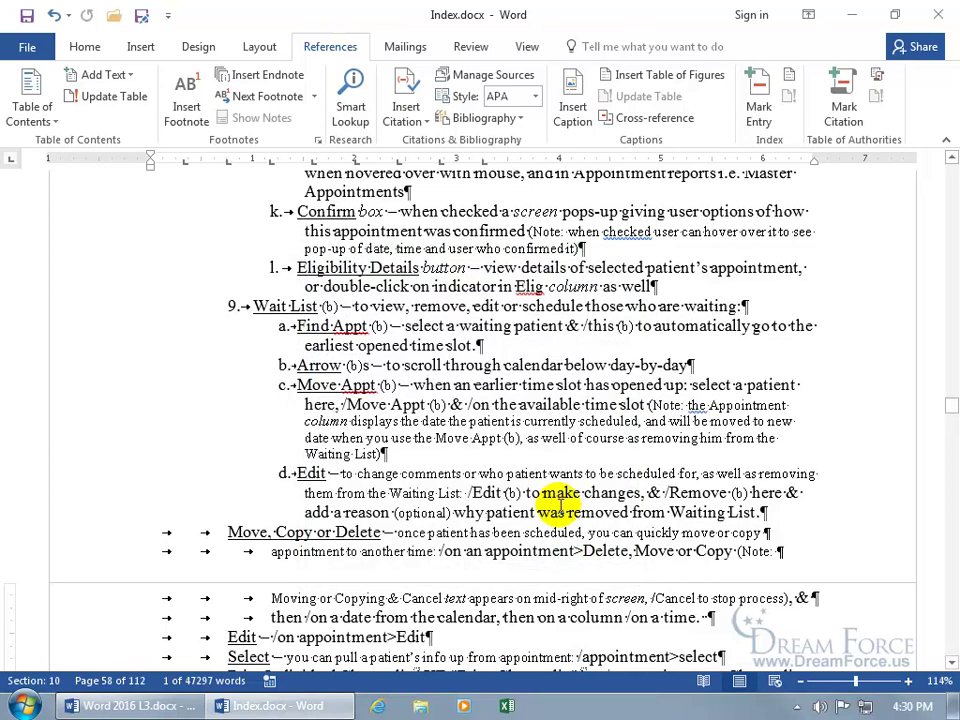
Search for Schedule and check its XE field on Hold Time, undoing trial deletions.
key("ctrl+f")
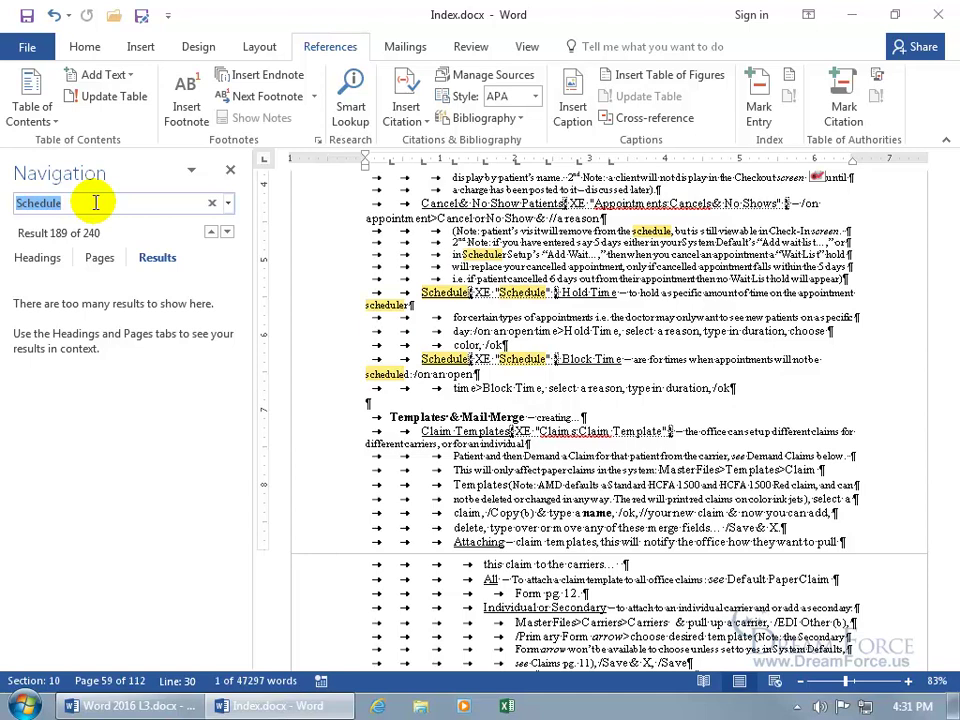
left_click(228, 232)
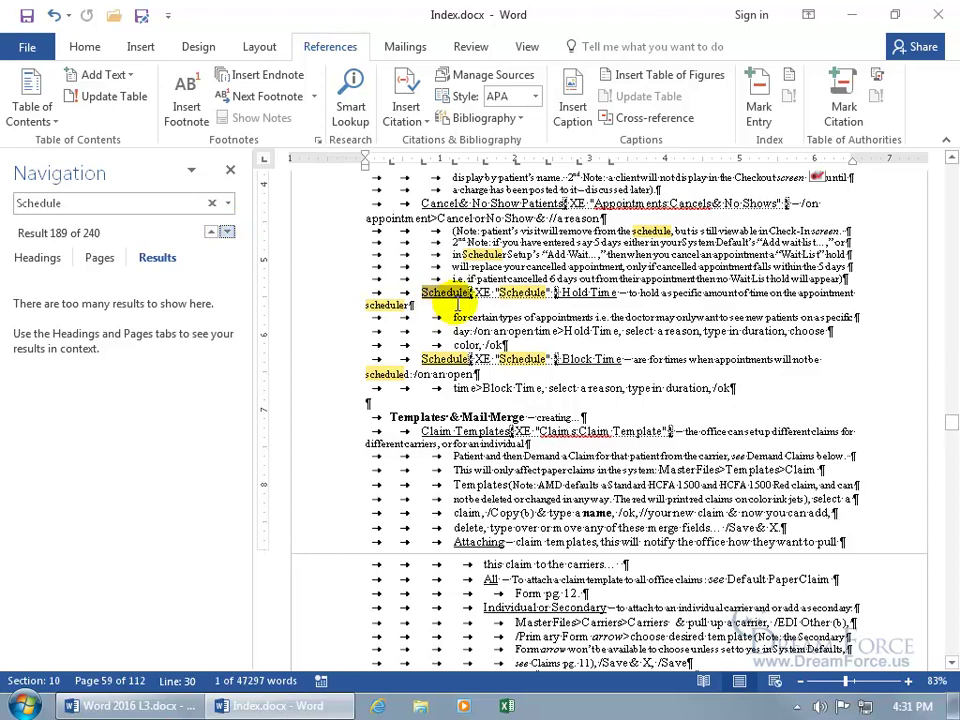
left_click_drag(459, 304, 491, 304)
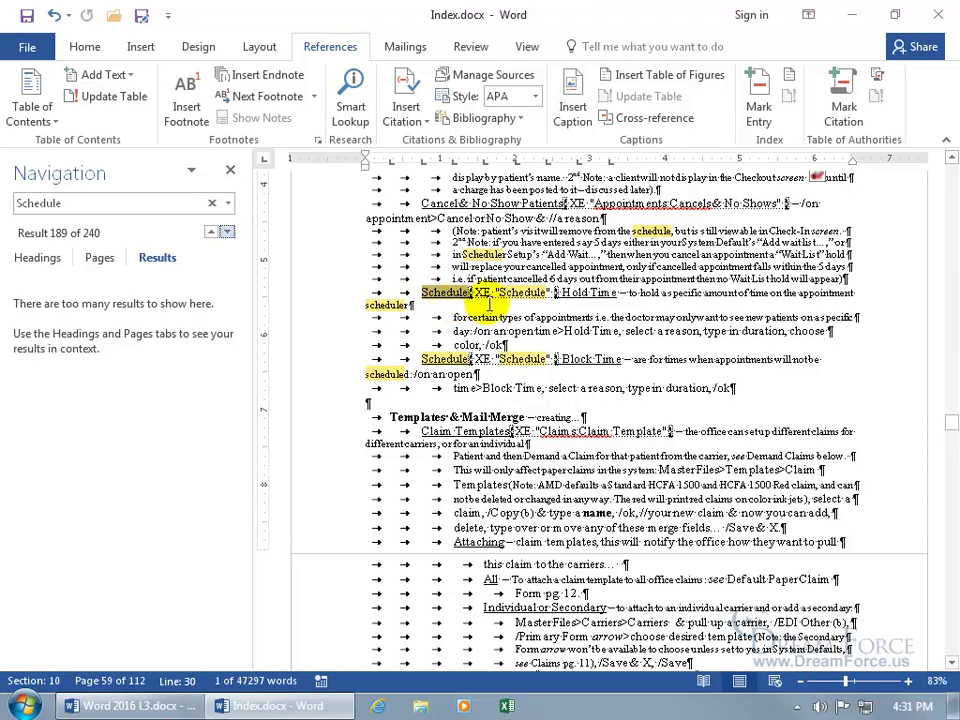
left_click(437, 292)
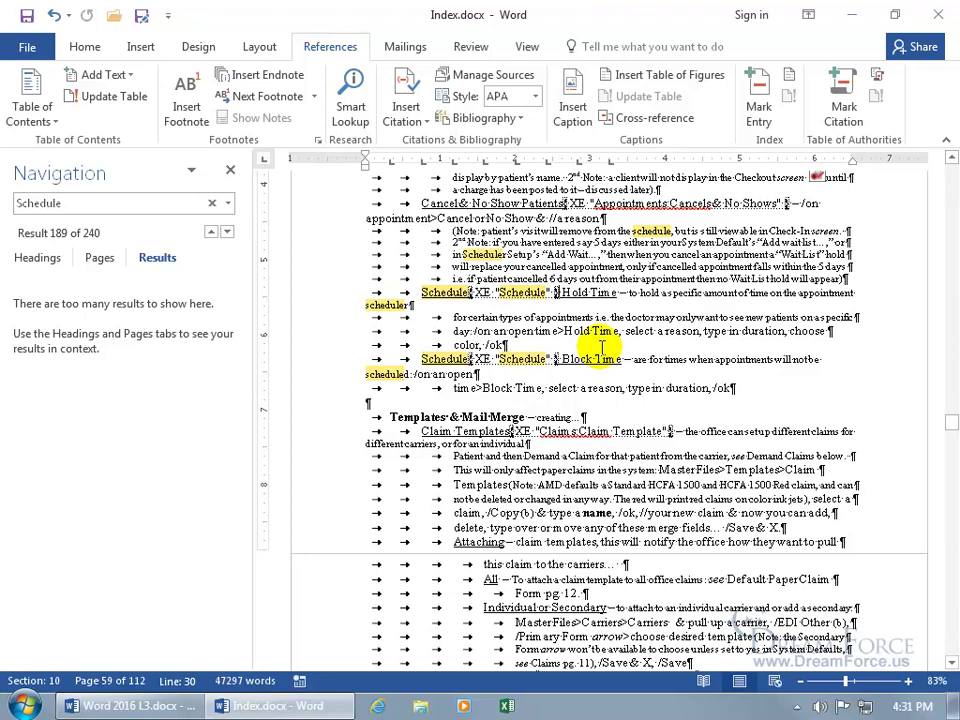
key("Right")
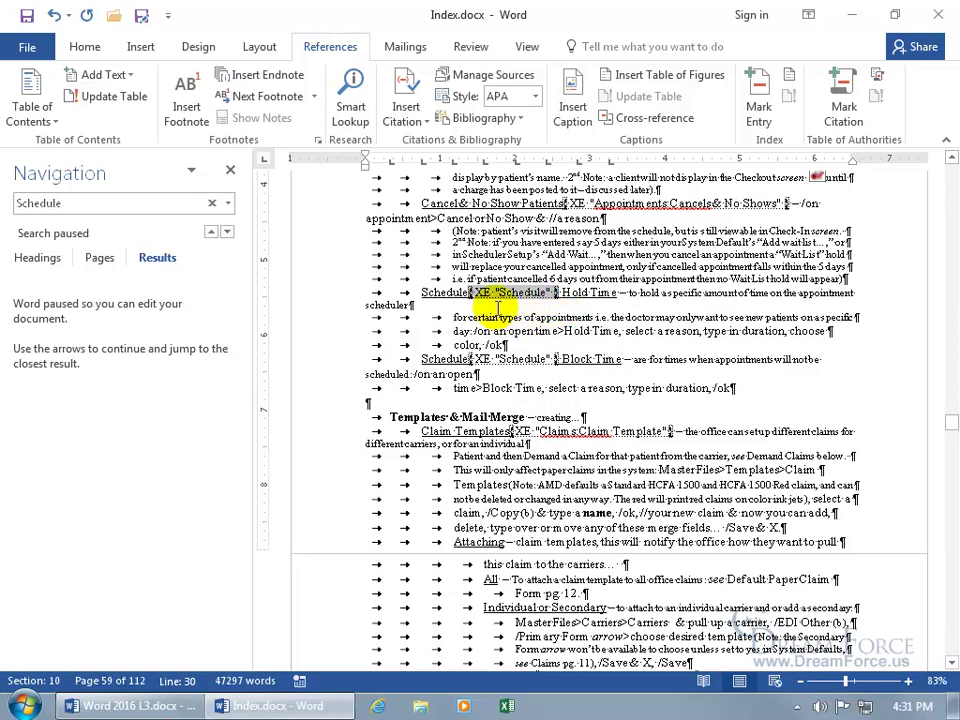
key("Delete")
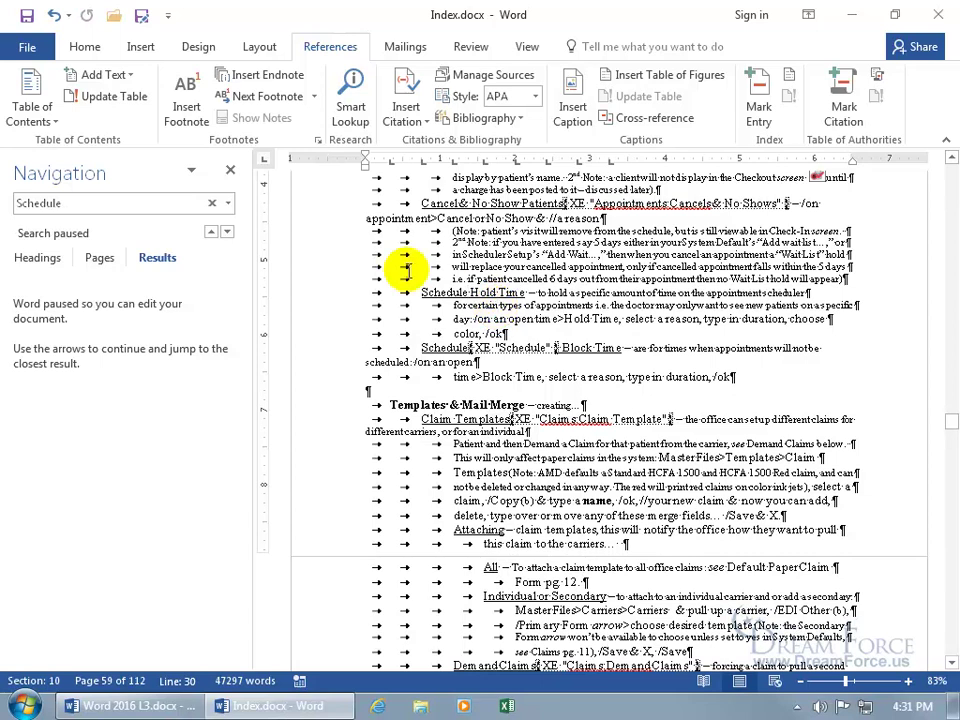
left_click(53, 16)
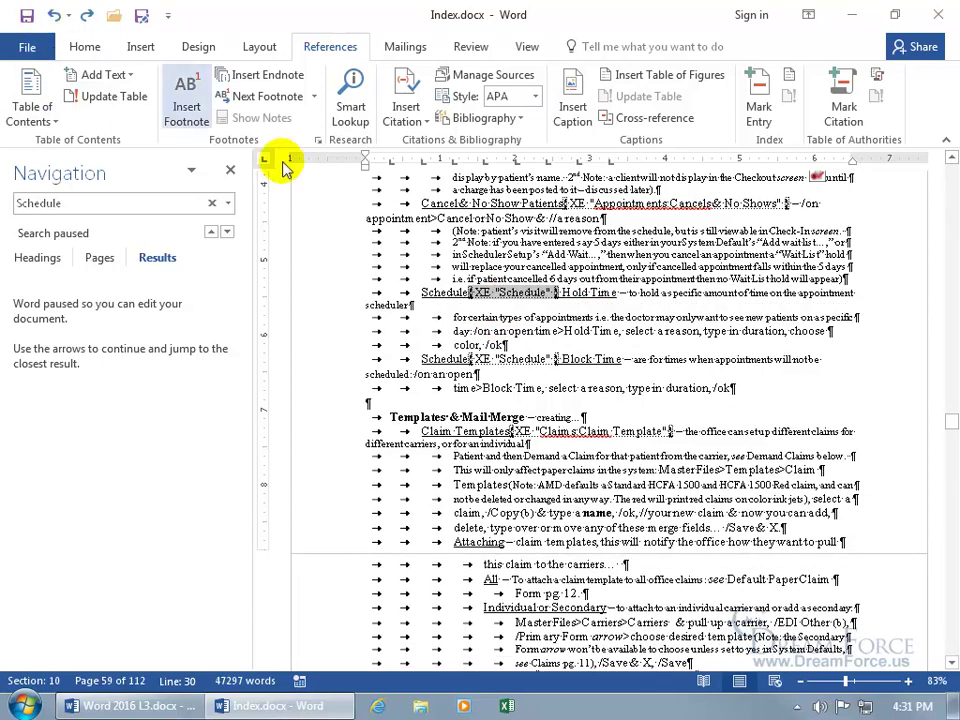
left_click(466, 293)
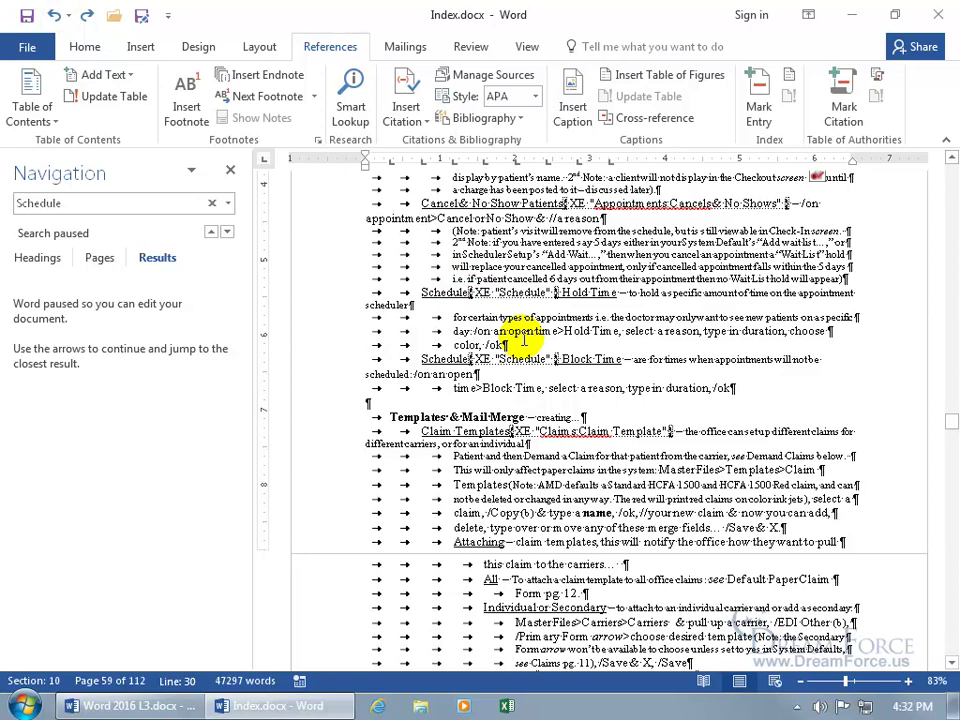
key("Delete")
key("Delete")
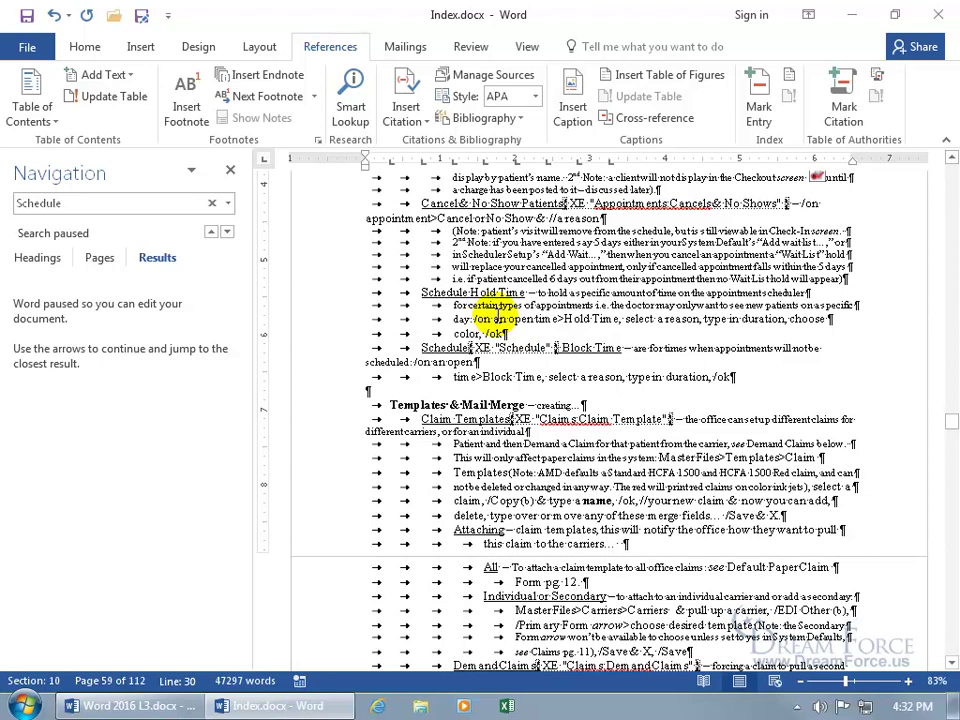
left_click(53, 15)
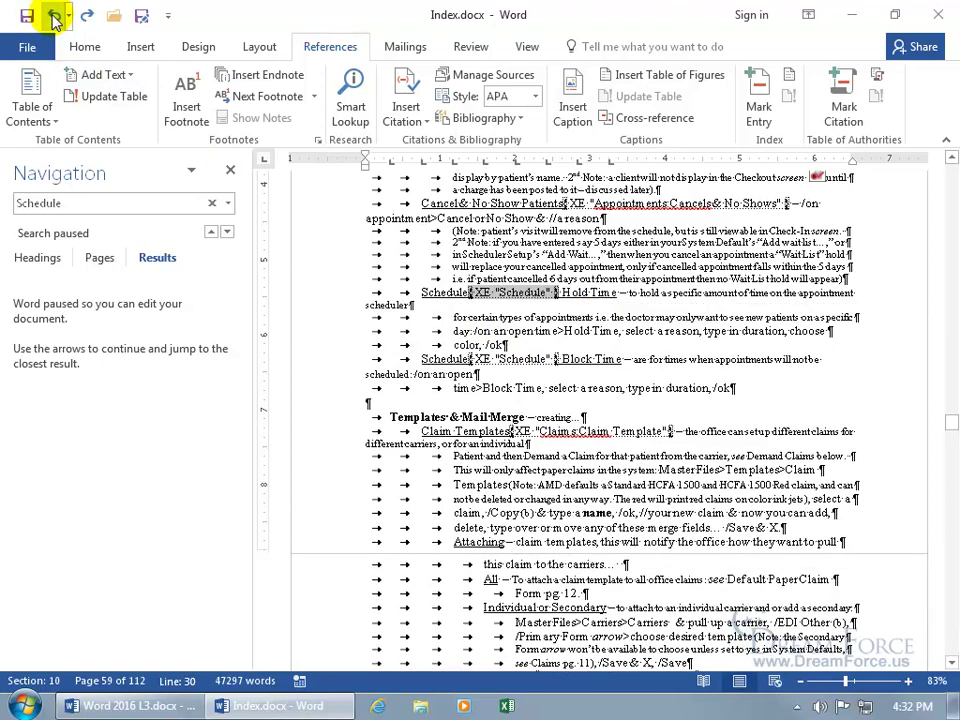
left_click(584, 296)
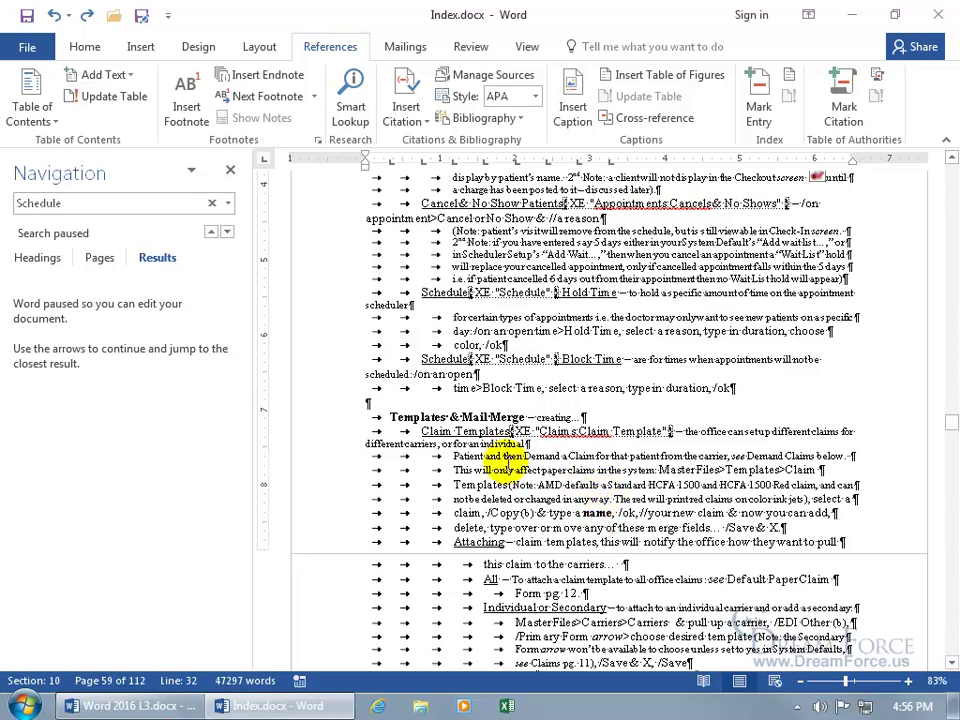
Create a blank document, close the Navigation pane, and show the Insert Table grid.
left_click(28, 50)
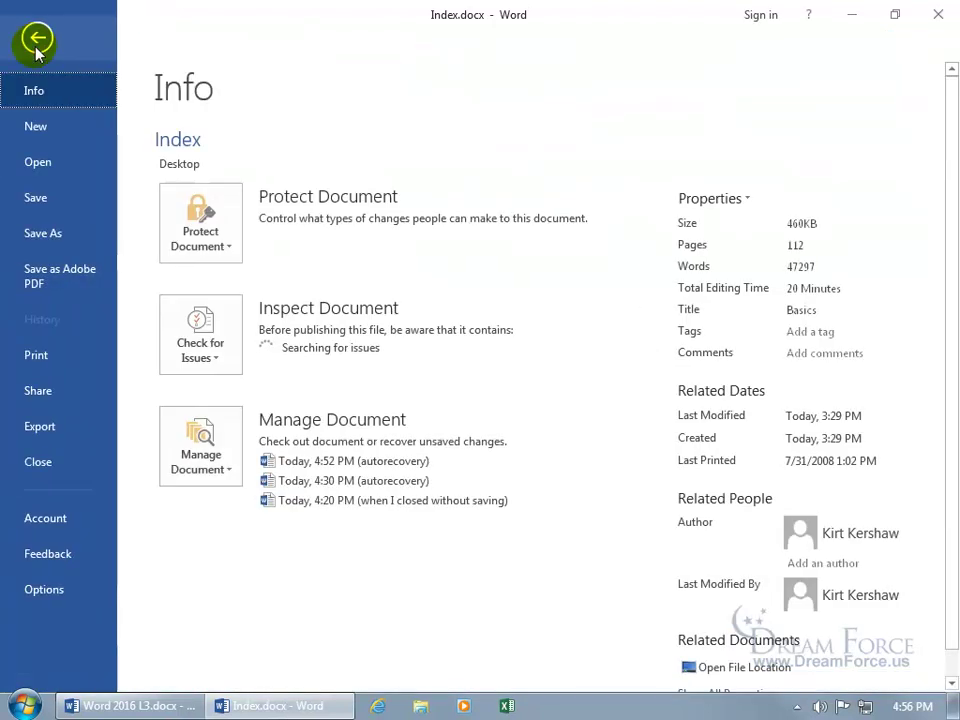
left_click(36, 130)
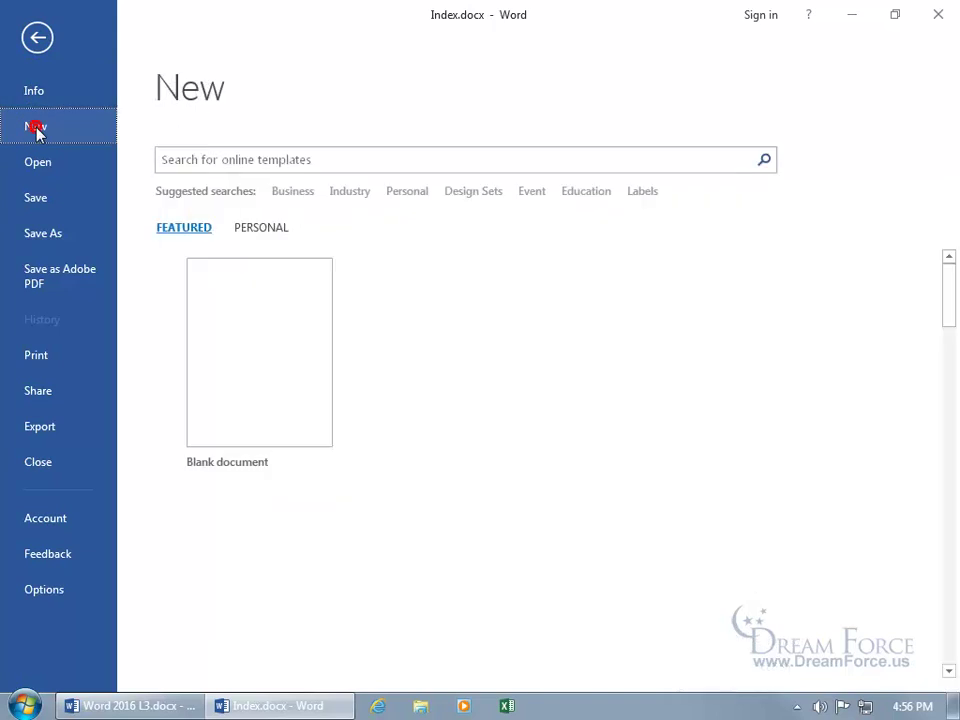
left_click(262, 350)
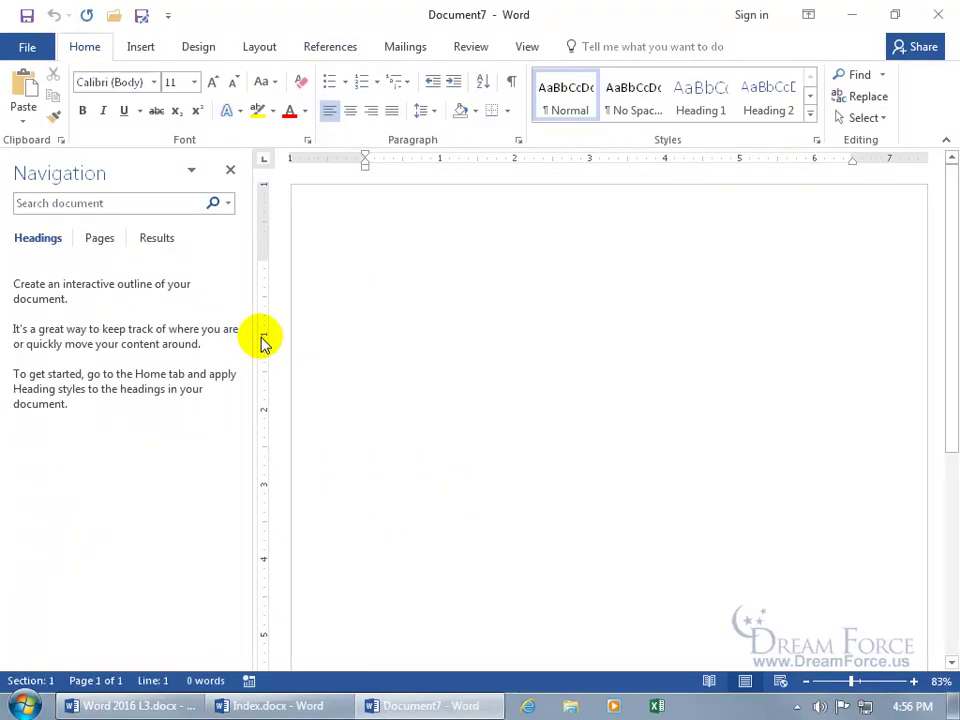
left_click(230, 171)
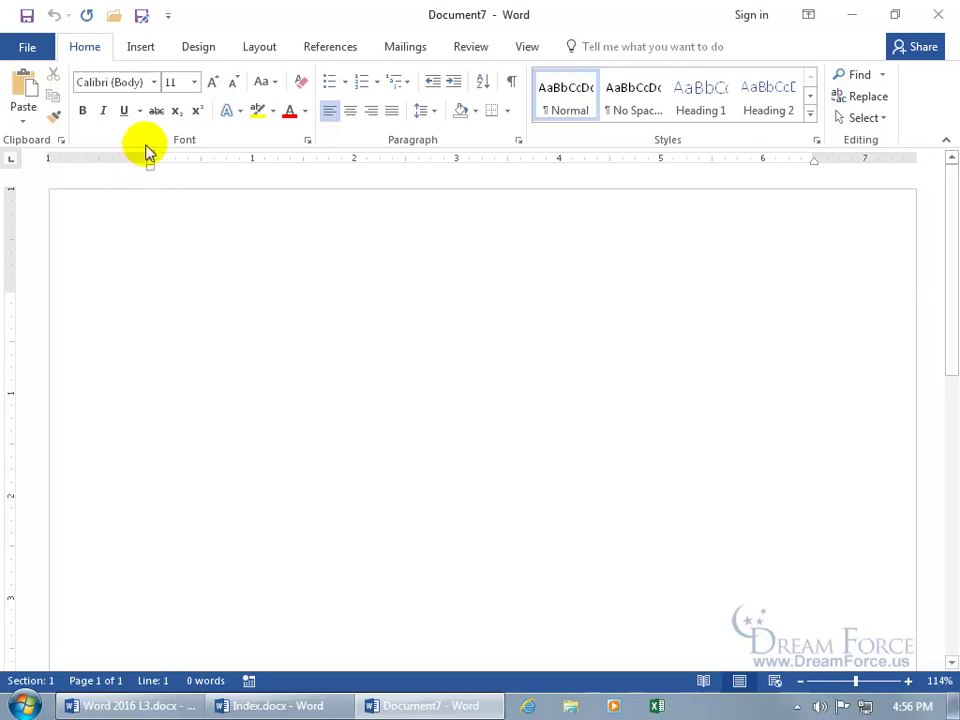
left_click(146, 50)
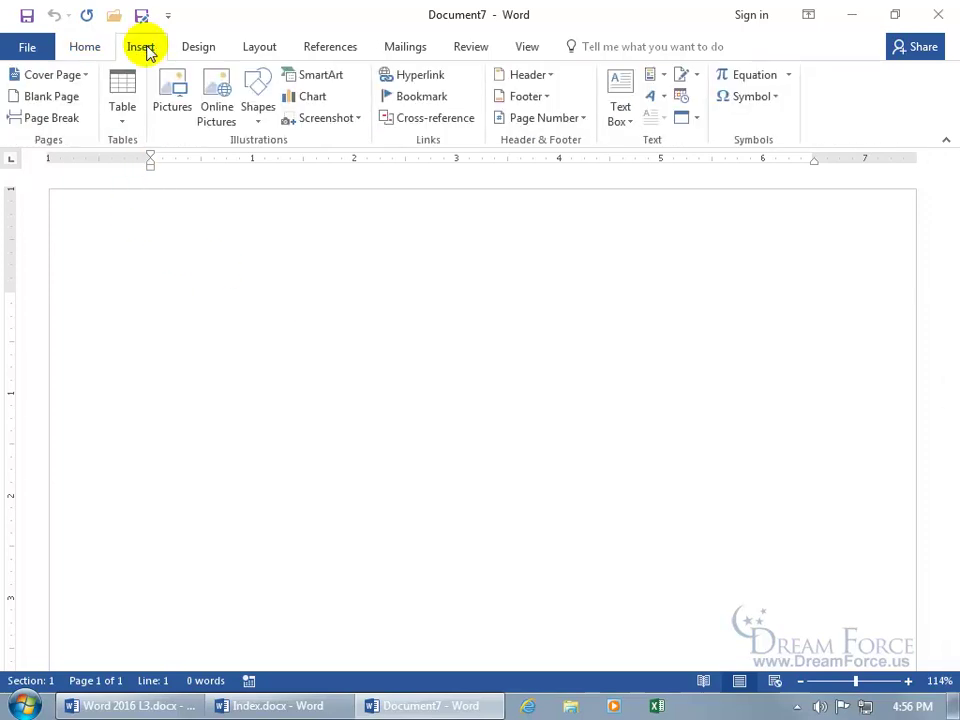
left_click(124, 118)
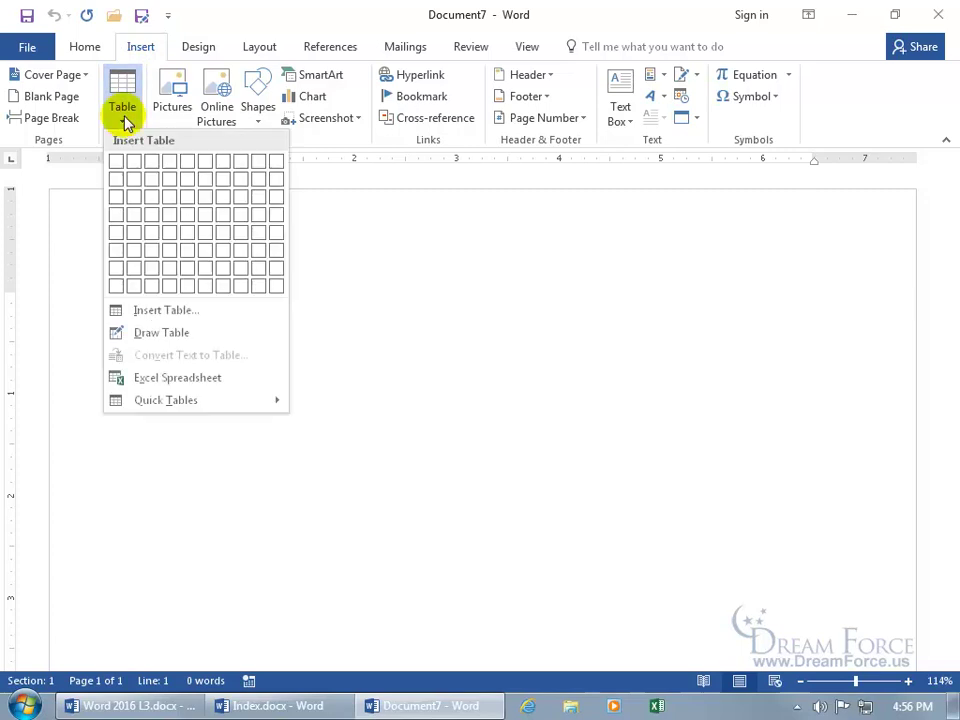
Insert a 2x5 table pairing terms like Capitation, Carrier, Batch, Copay with index entries.
left_click(137, 233)
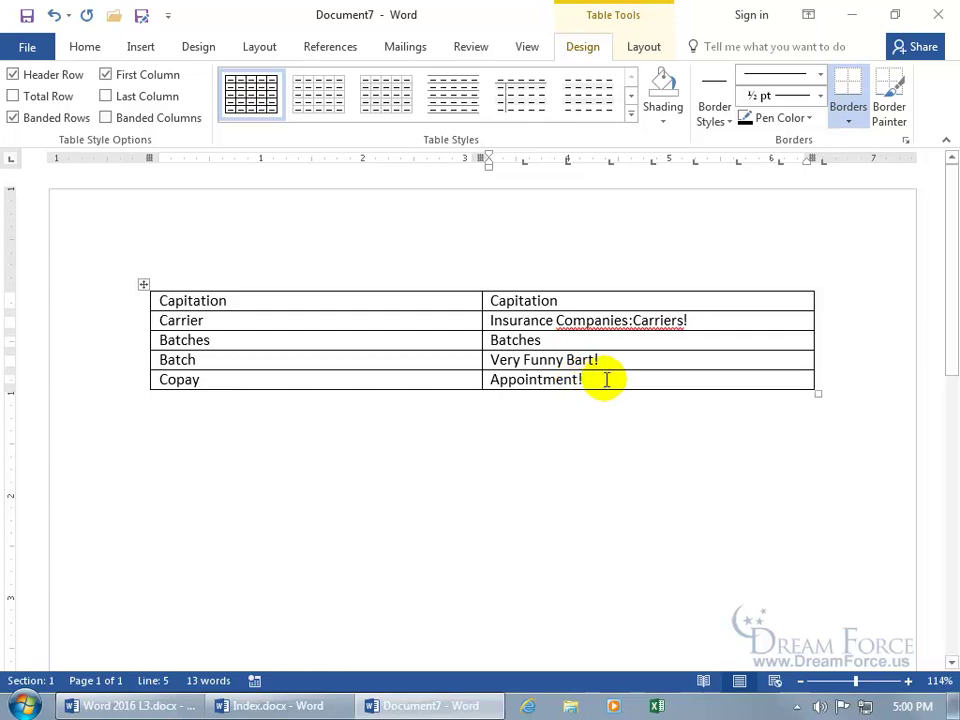
key("Tab")
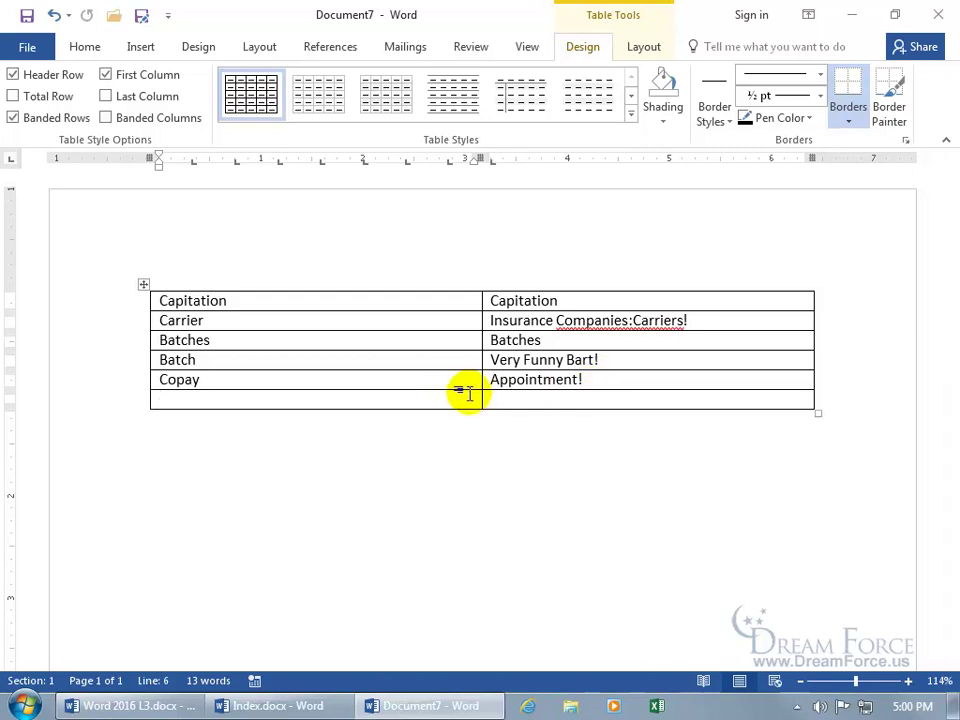
left_click(55, 16)
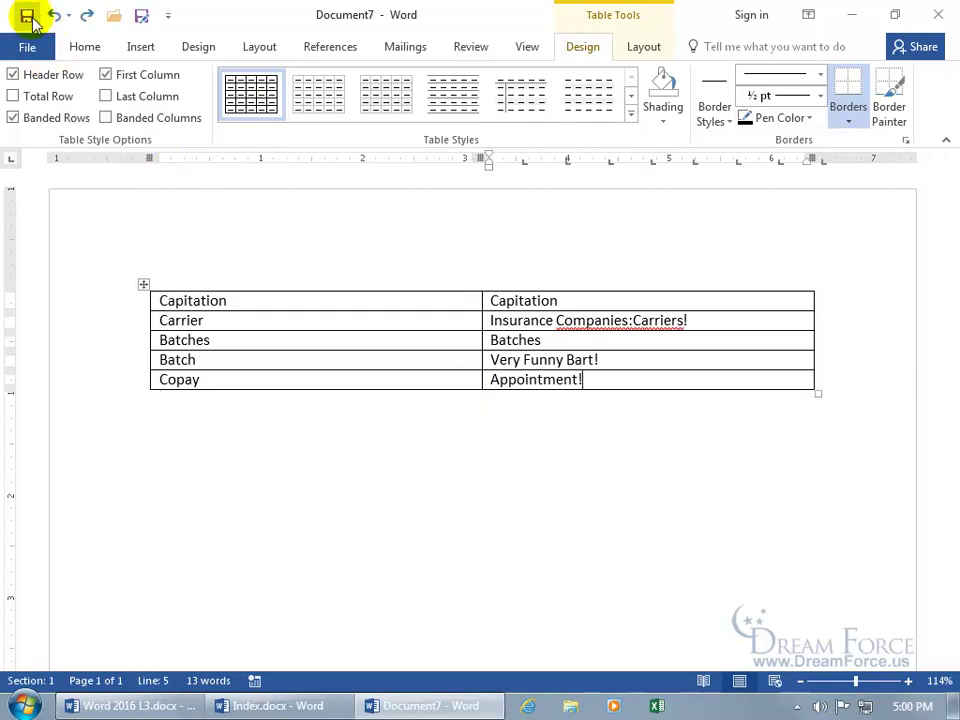
Save the table on the Desktop as 'My Spiffy Happy Go Lucky Concordance File' and close it.
left_click(27, 16)
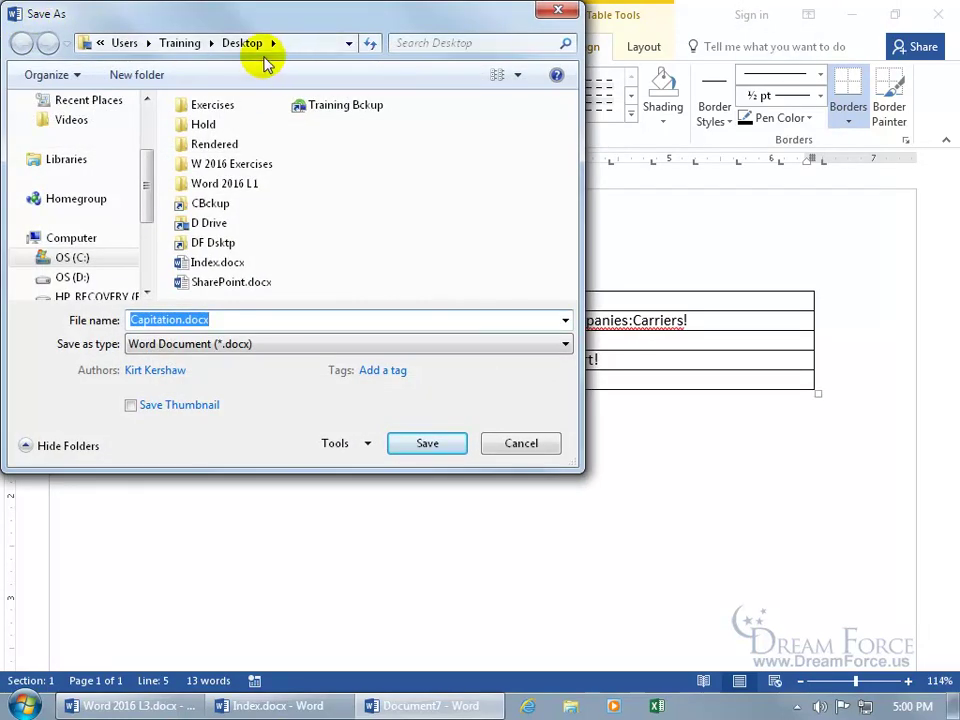
left_click(230, 321)
double_click(230, 321)
key("Delete")
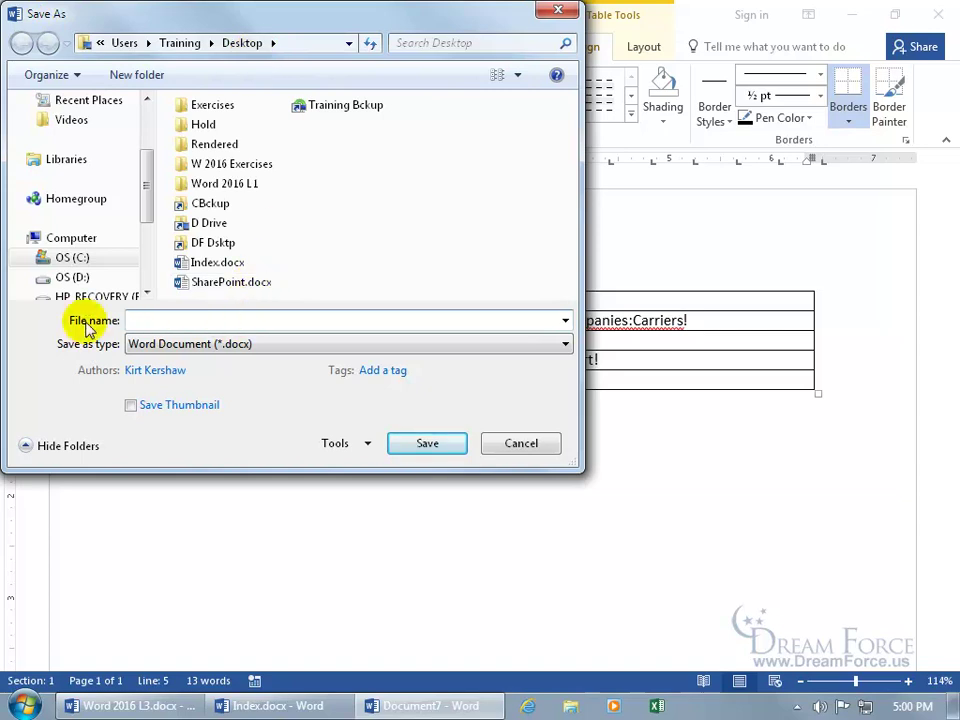
type("My Spiffy Happy Go Lucky Concordance File")
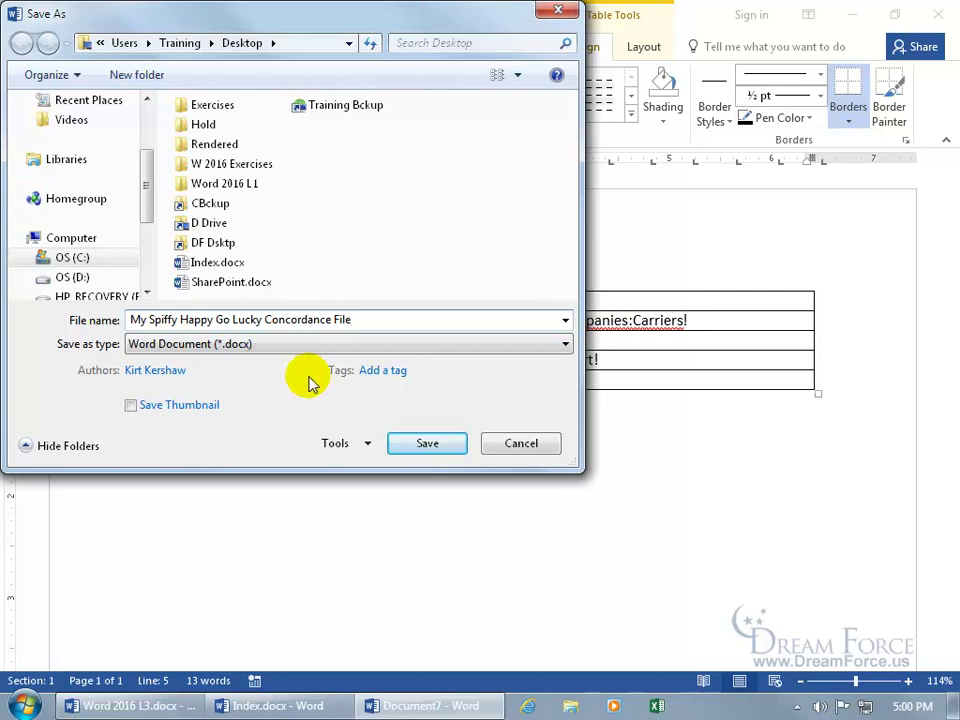
left_click(432, 446)
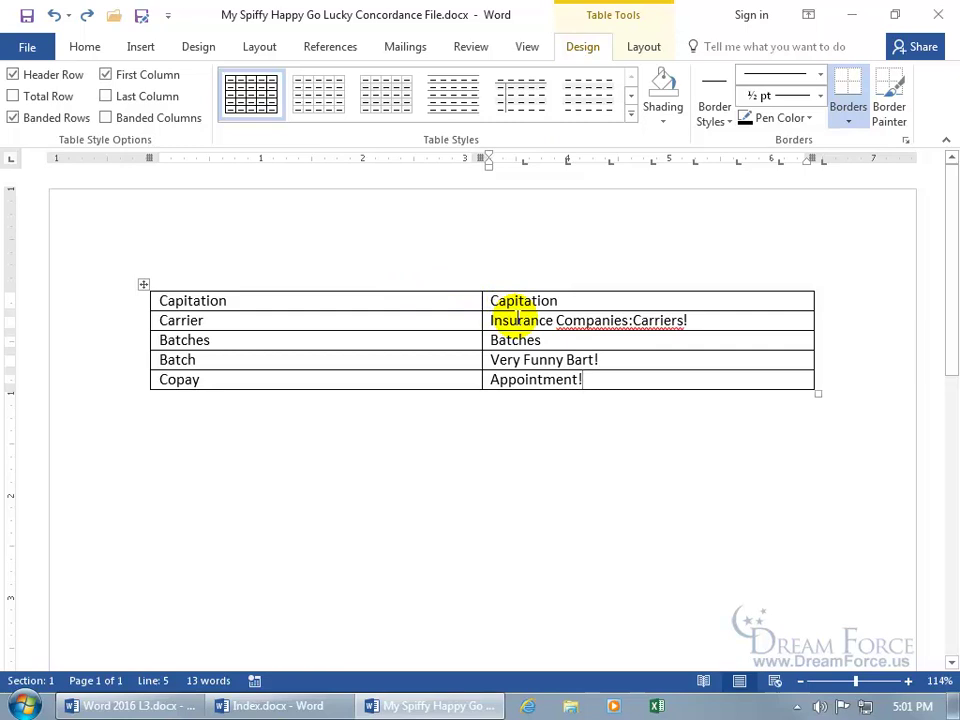
left_click(941, 17)
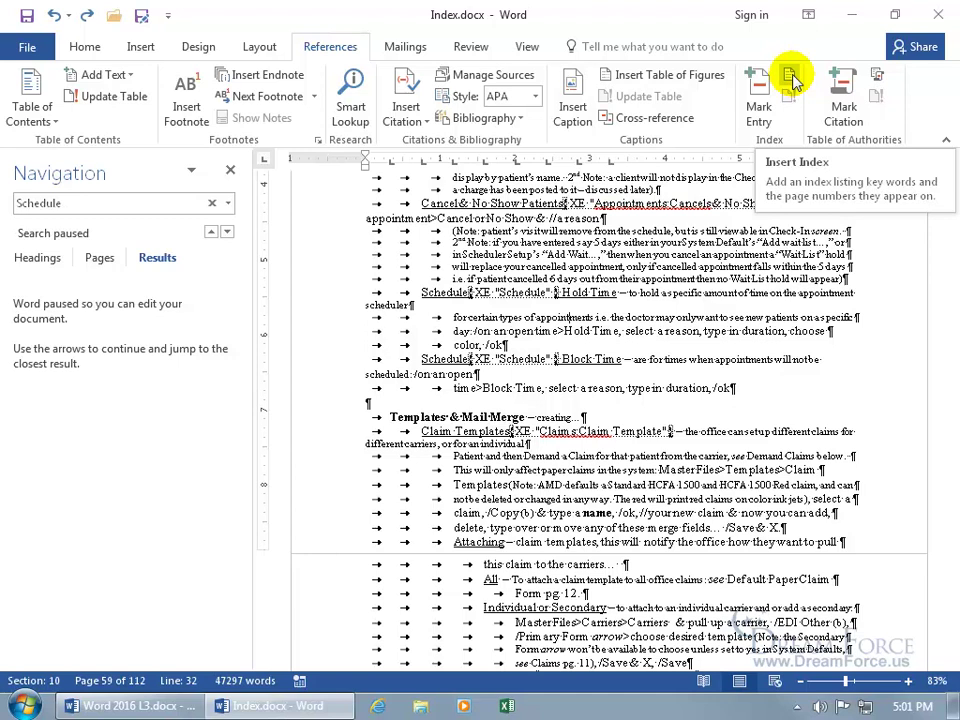
AutoMark Index.docx from the Desktop concordance file, marking 118 index entries.
left_click(790, 78)
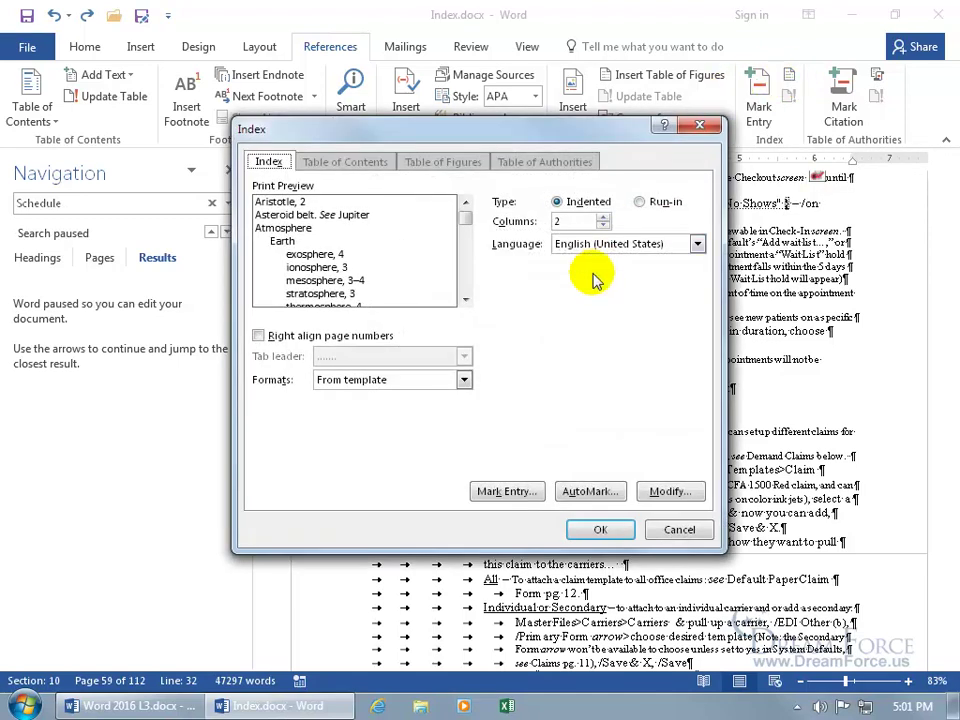
left_click(581, 499)
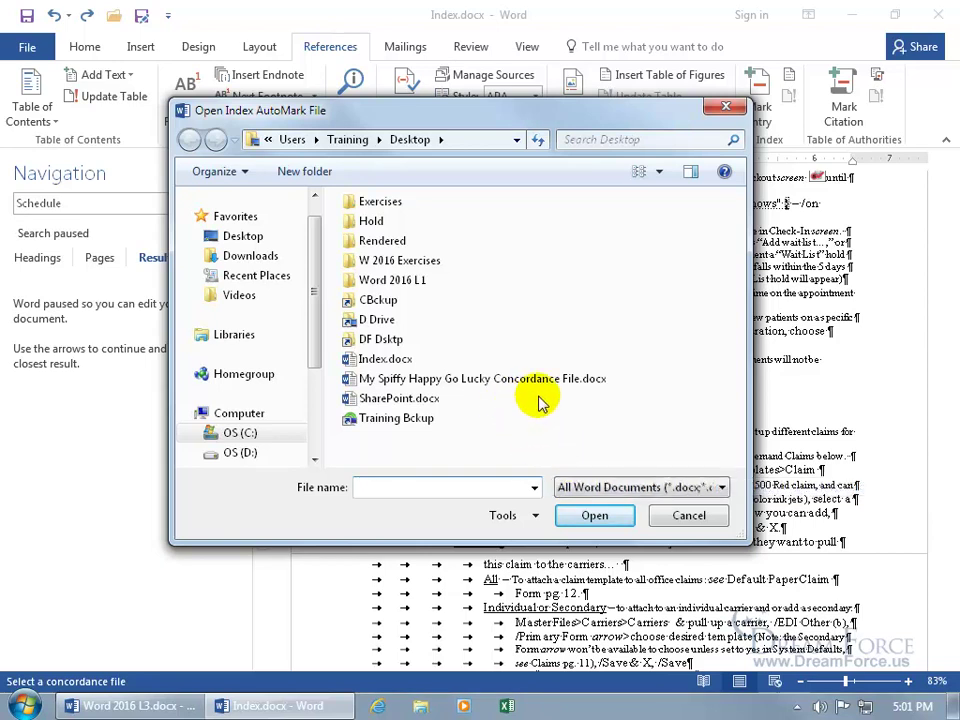
left_click(486, 379)
double_click(486, 379)
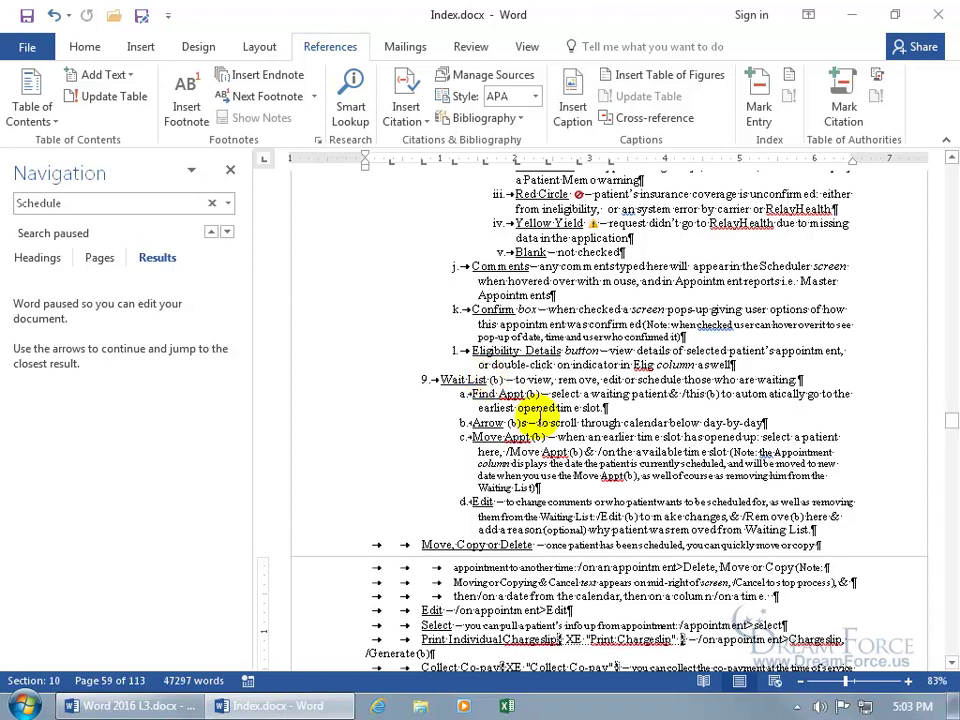
Close the Navigation pane and scroll to the Index on page 110.
scroll(540, 425, "down", 5)
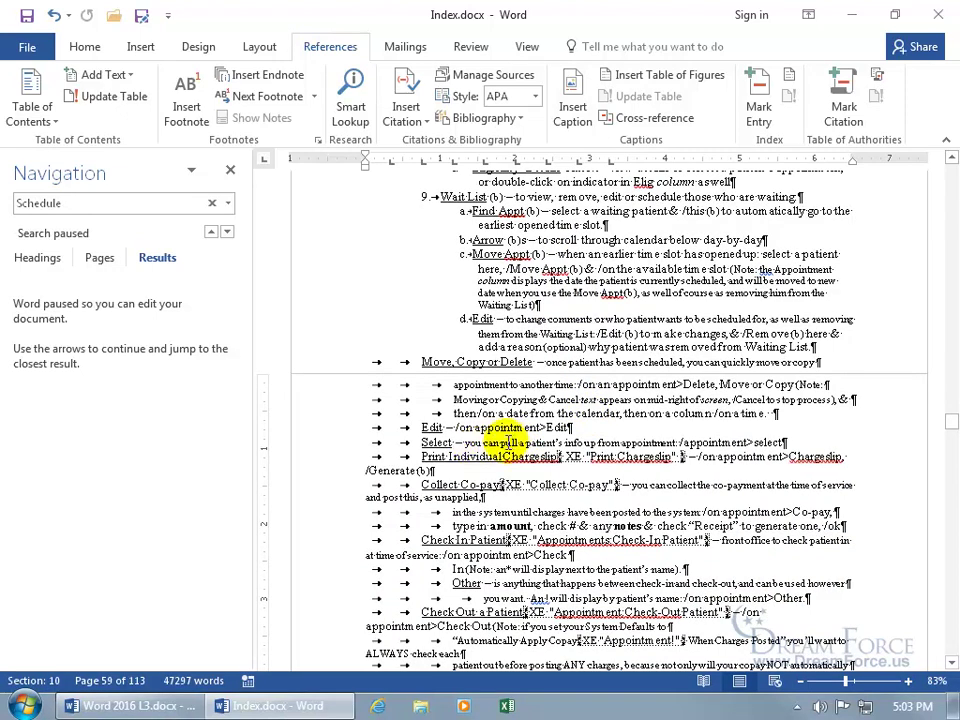
scroll(447, 484, "down", 2)
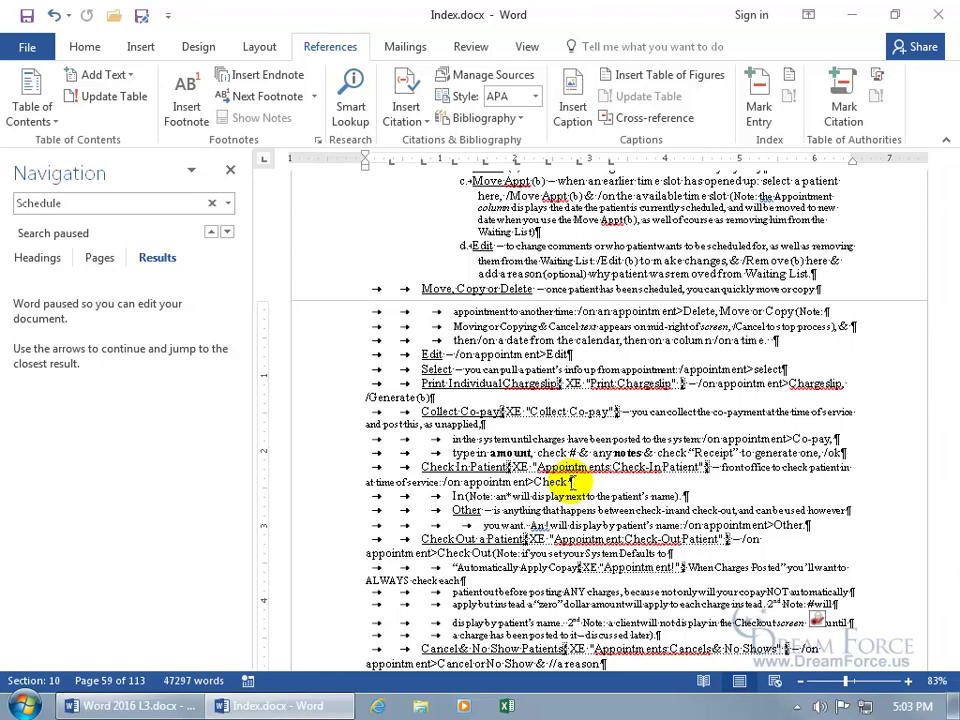
left_click(230, 173)
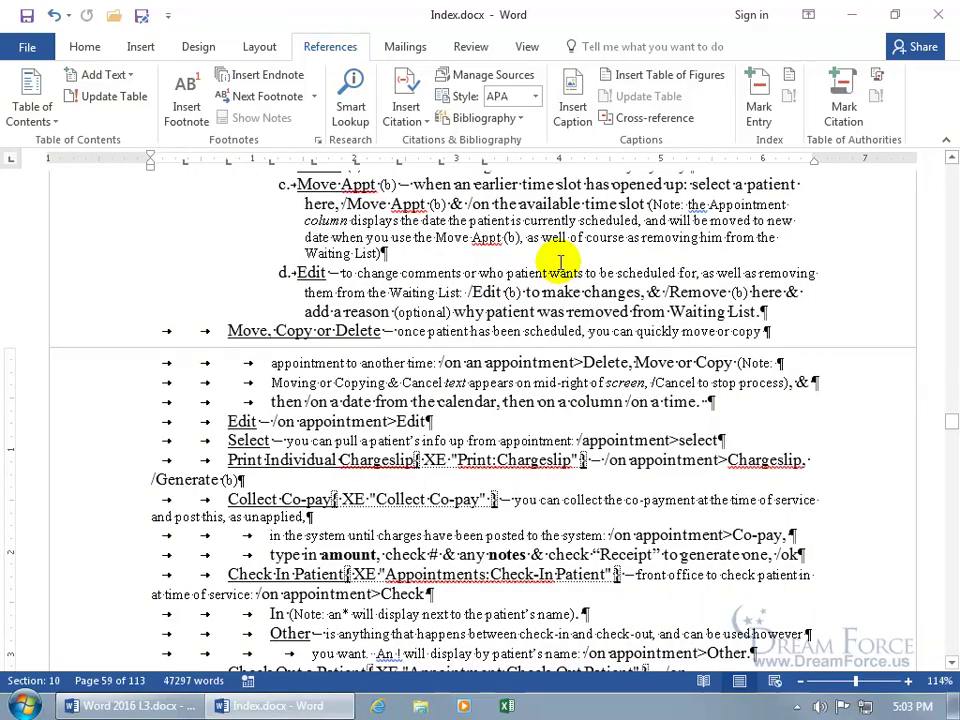
key("ctrl+End")
scroll(560, 258, "up", 15)
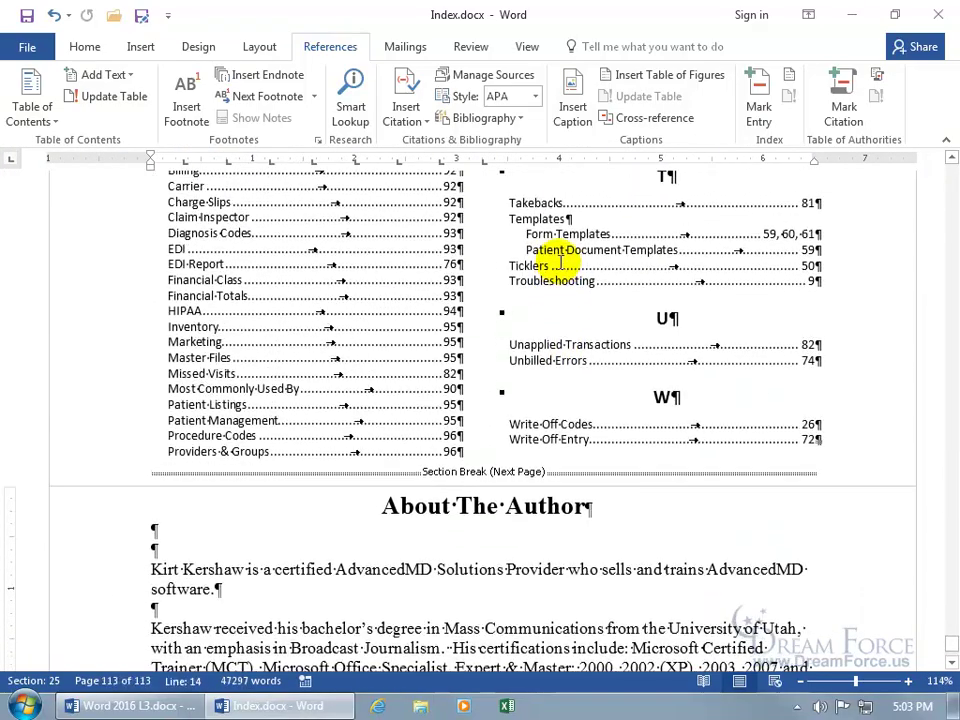
scroll(560, 258, "up", 10)
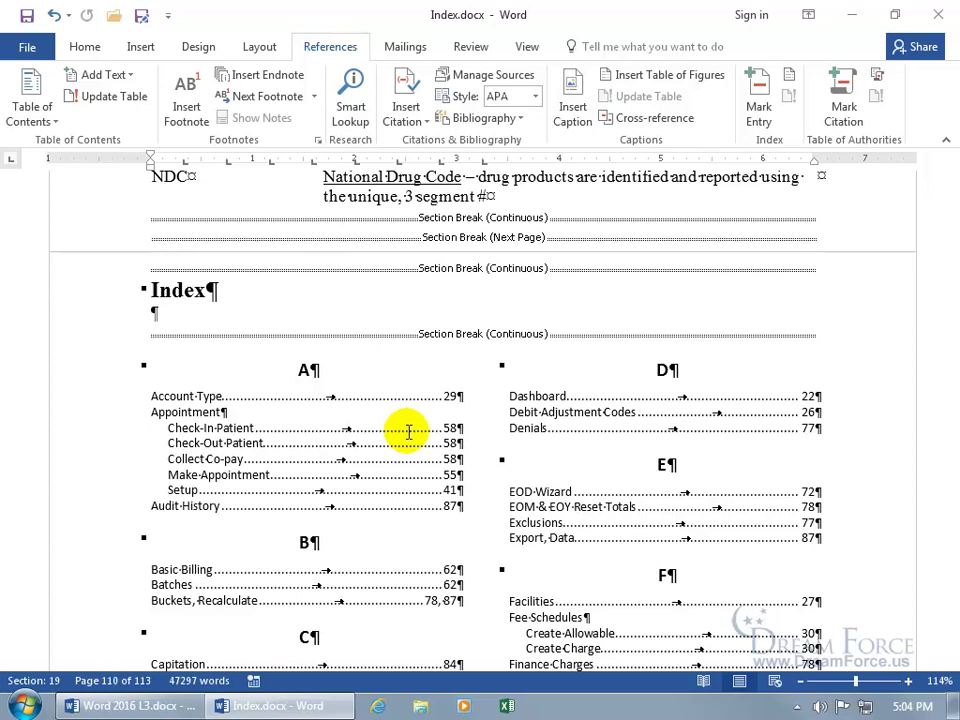
right_click(409, 433)
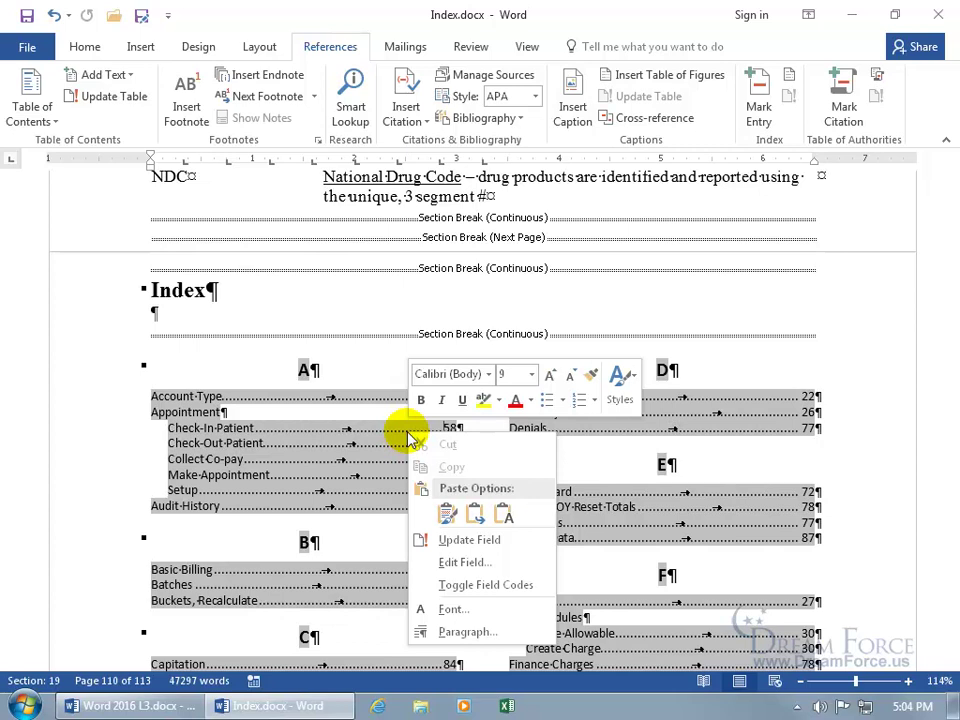
left_click(311, 369)
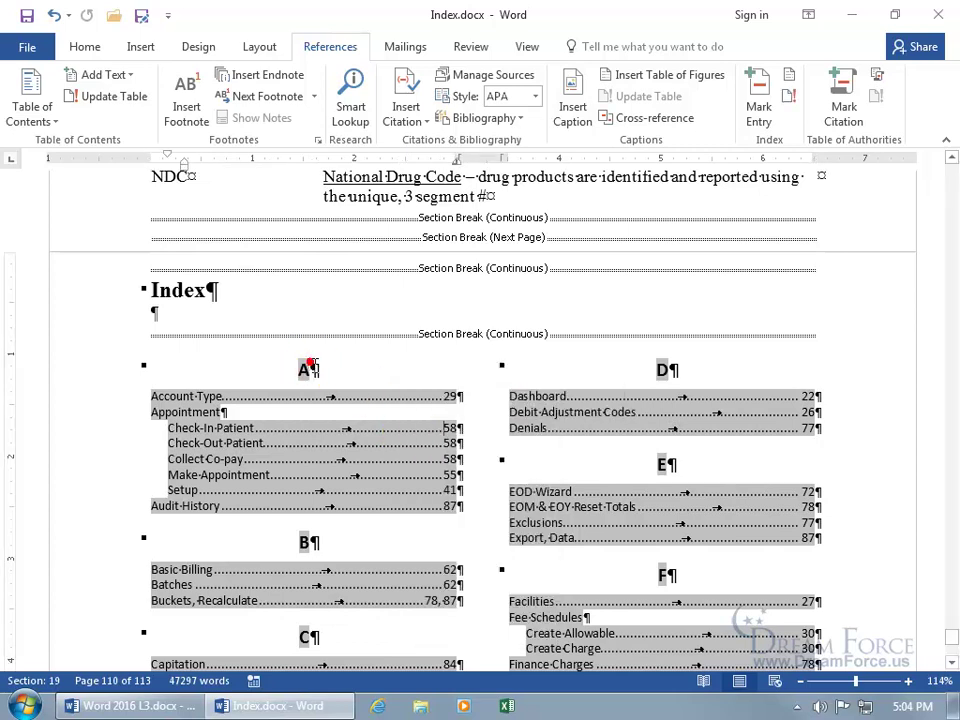
left_click(311, 369)
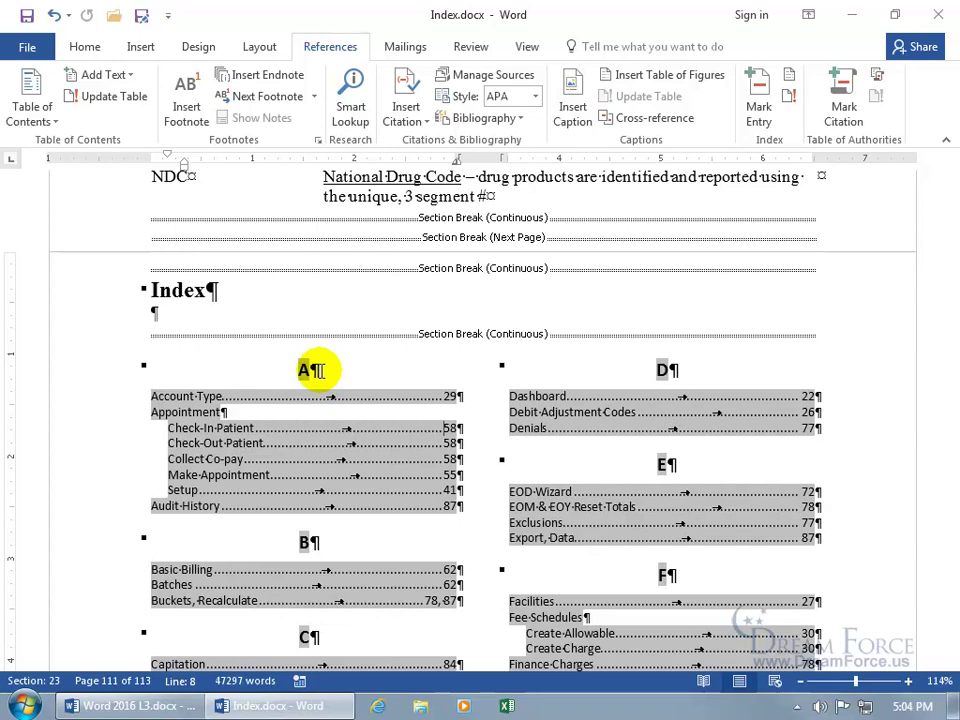
scroll(354, 371, "up", 5)
scroll(424, 362, "up", 10)
scroll(447, 368, "up", 13)
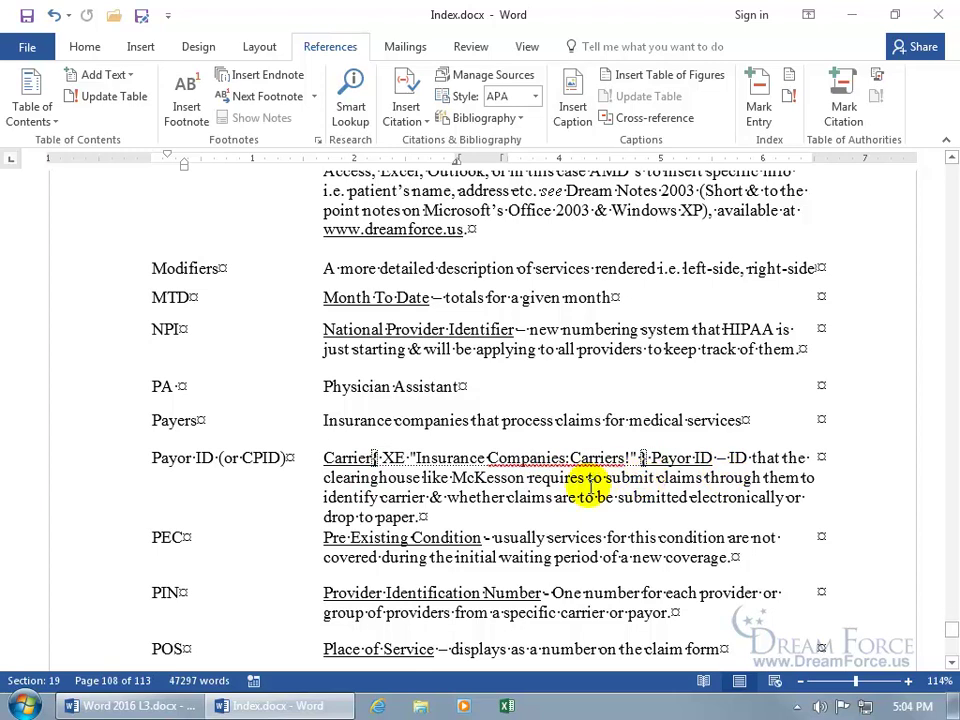
scroll(590, 487, "down", 4)
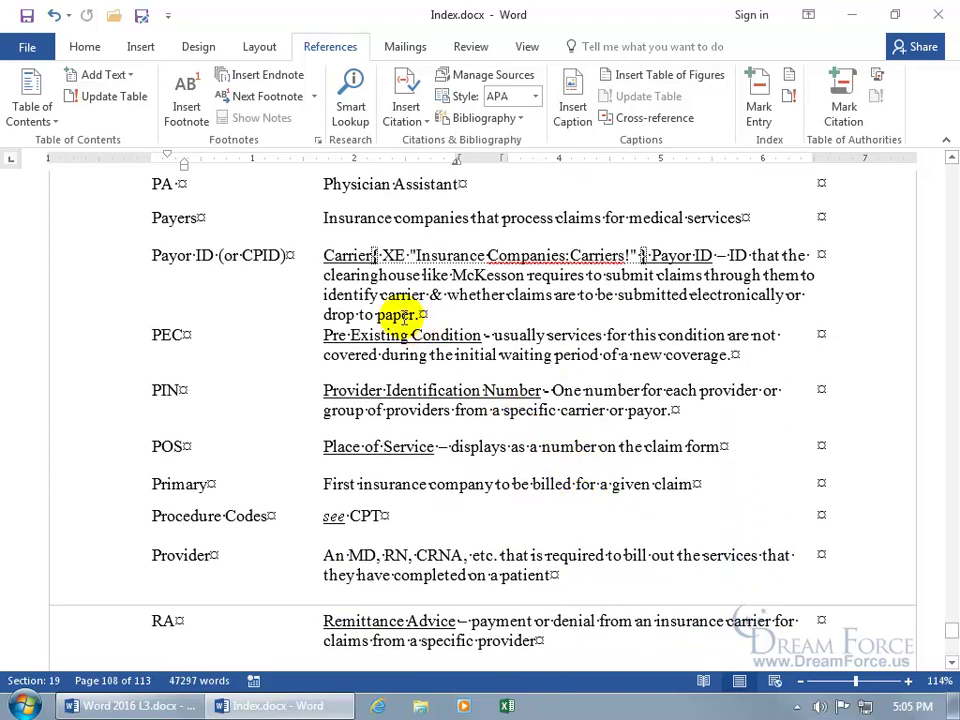
left_click(317, 256)
left_click(313, 256)
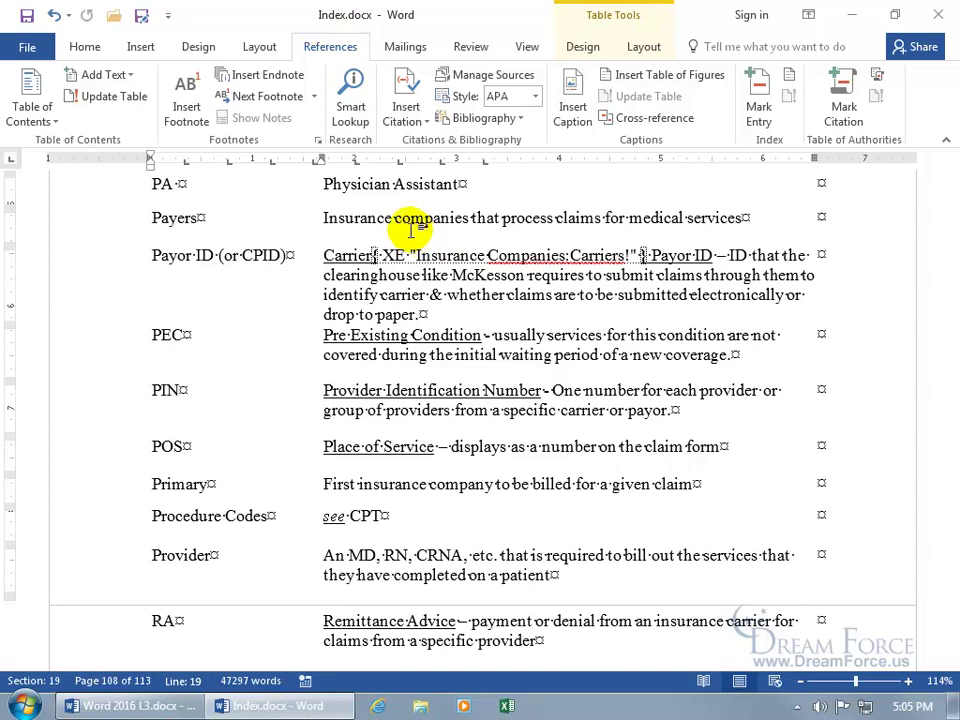
Turn off Show/Hide ¶ so the Index on page 111 shows without field codes.
scroll(425, 250, "down", 20)
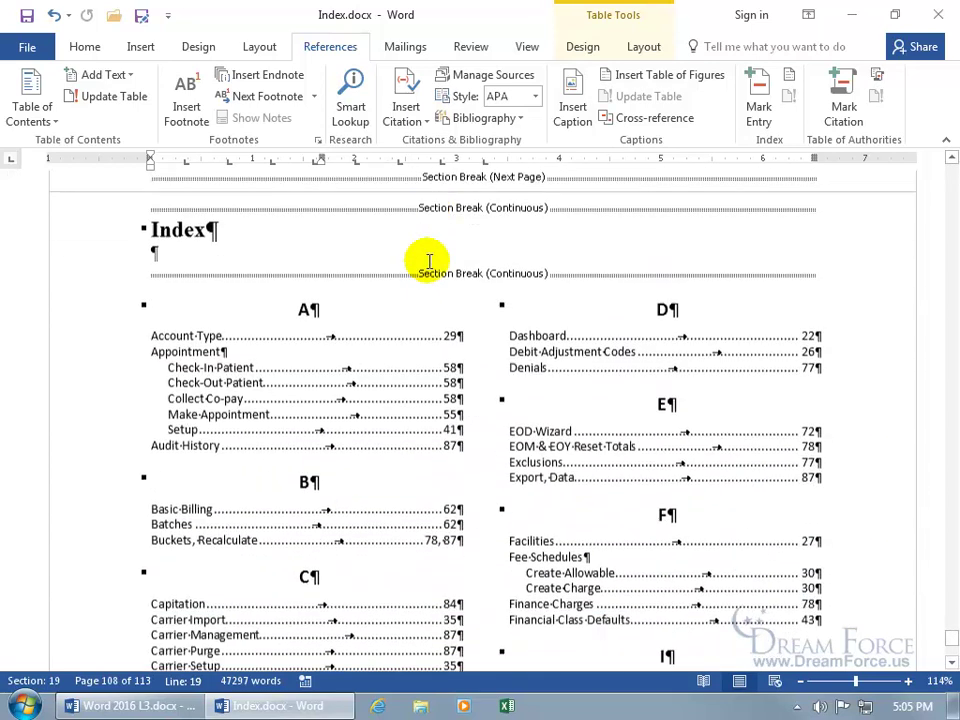
scroll(428, 260, "down", 2)
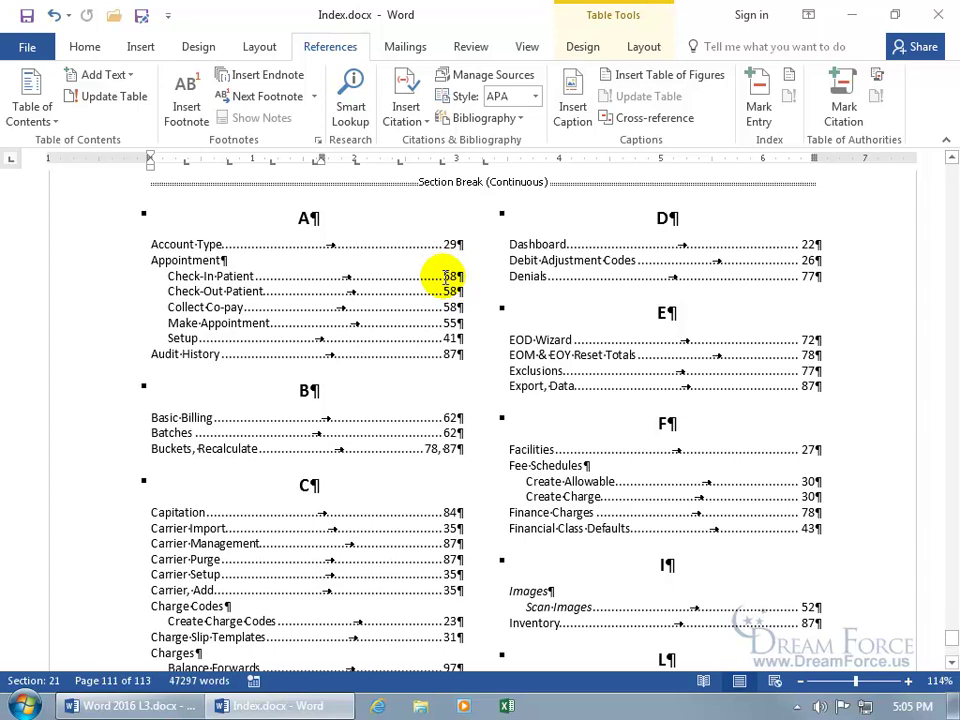
left_click(84, 47)
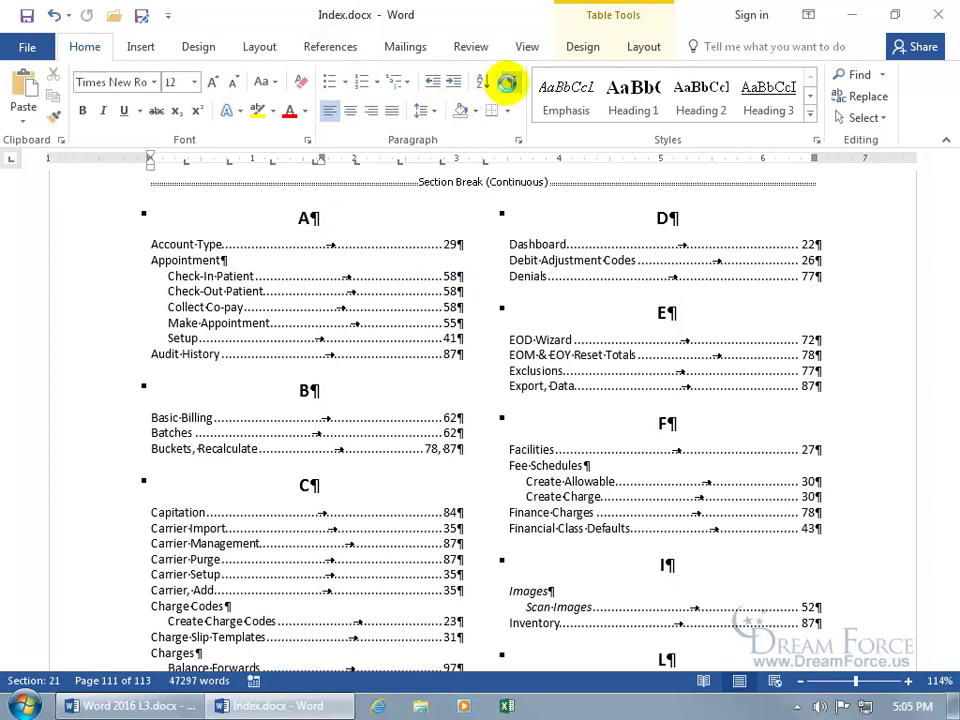
left_click(508, 85)
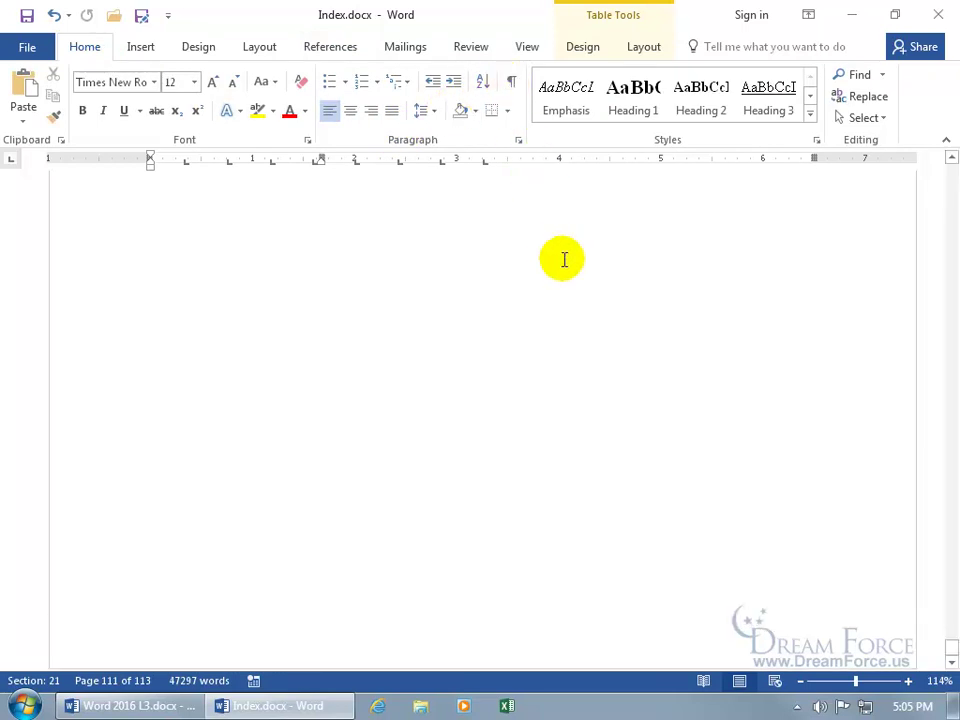
scroll(564, 259, "up", 20)
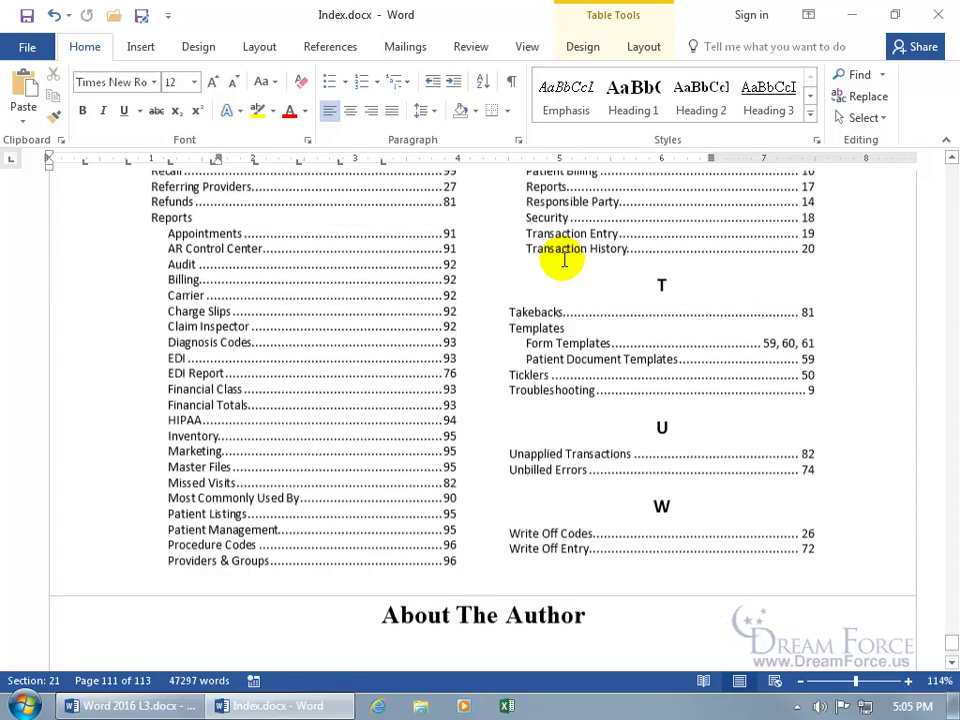
scroll(564, 259, "up", 15)
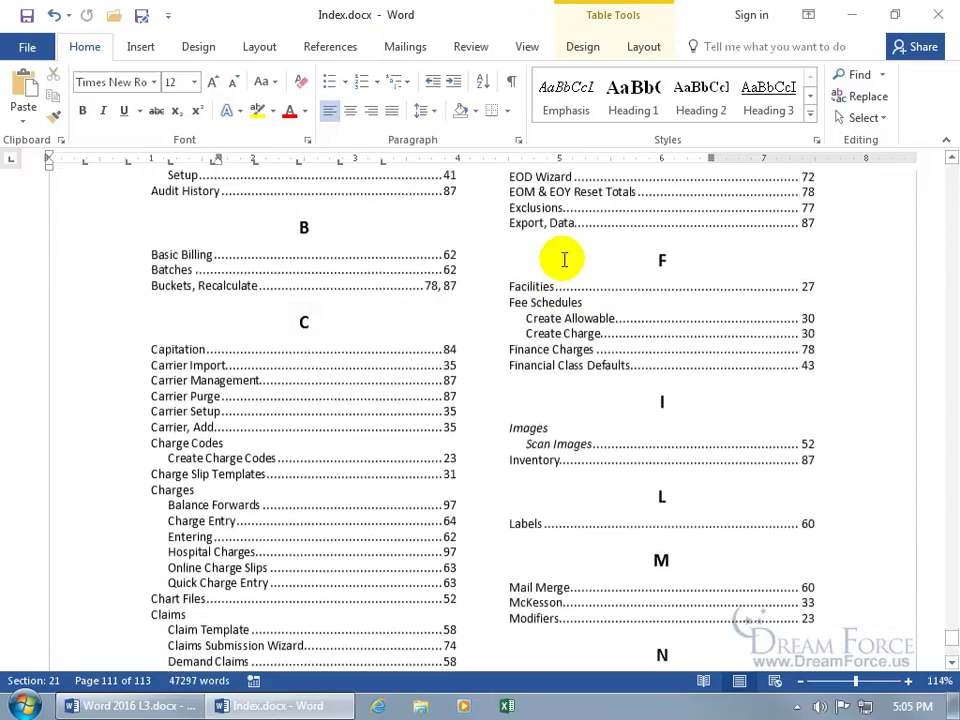
scroll(564, 259, "up", 1)
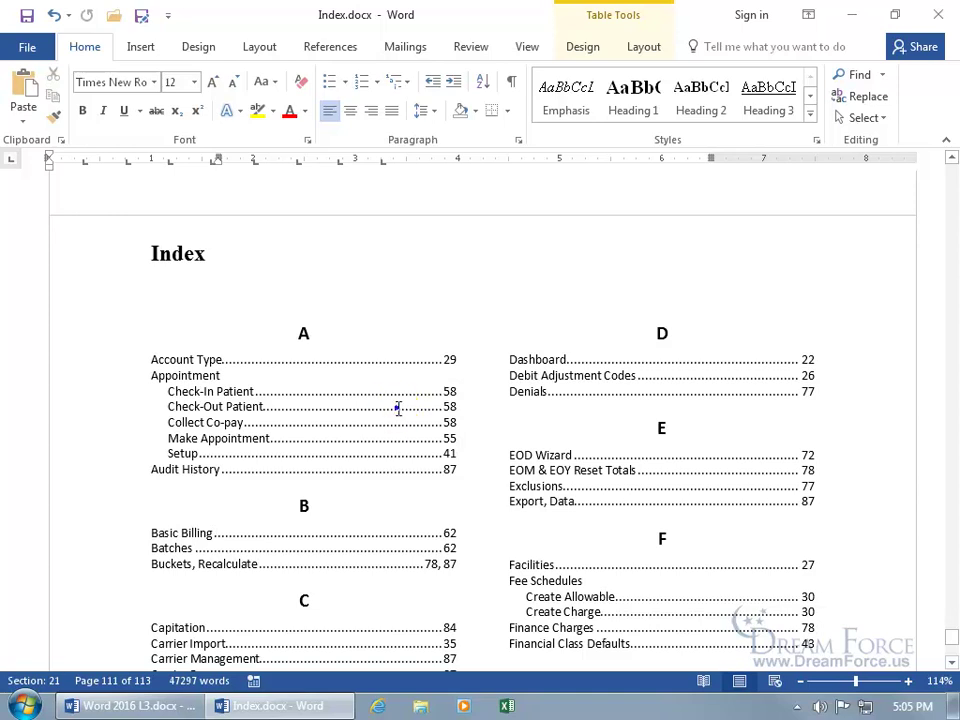
Update the index field so it lists Appointment! at 19–64 and Check-In Patient at 58.
right_click(398, 409)
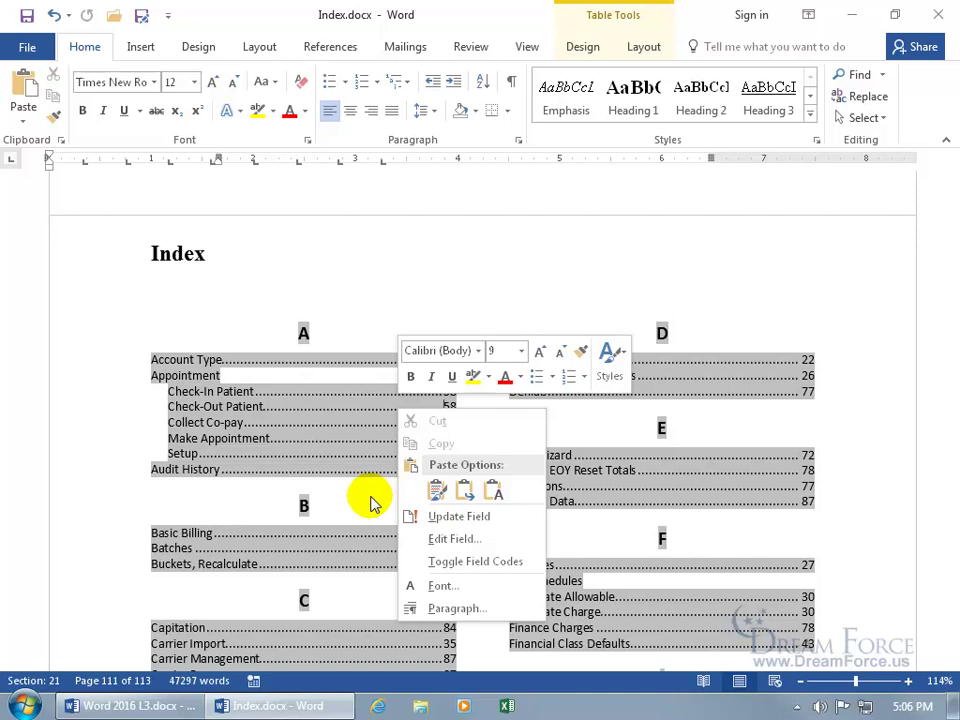
left_click(455, 516)
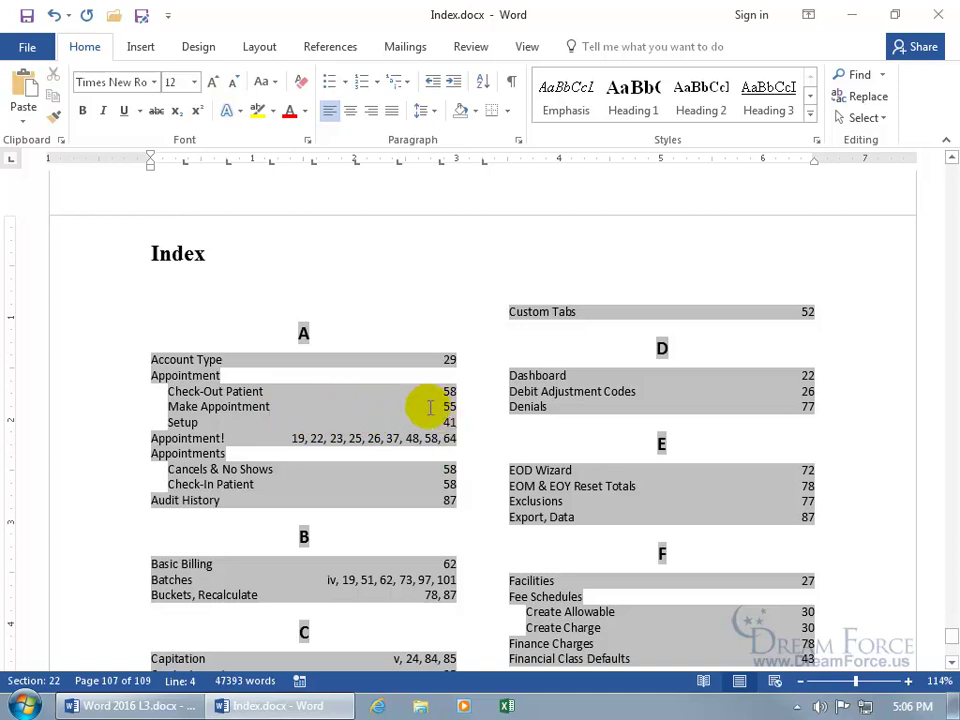
Replace the index with a Classic-format one using right-aligned page numbers and dotted leaders.
right_click(305, 404)
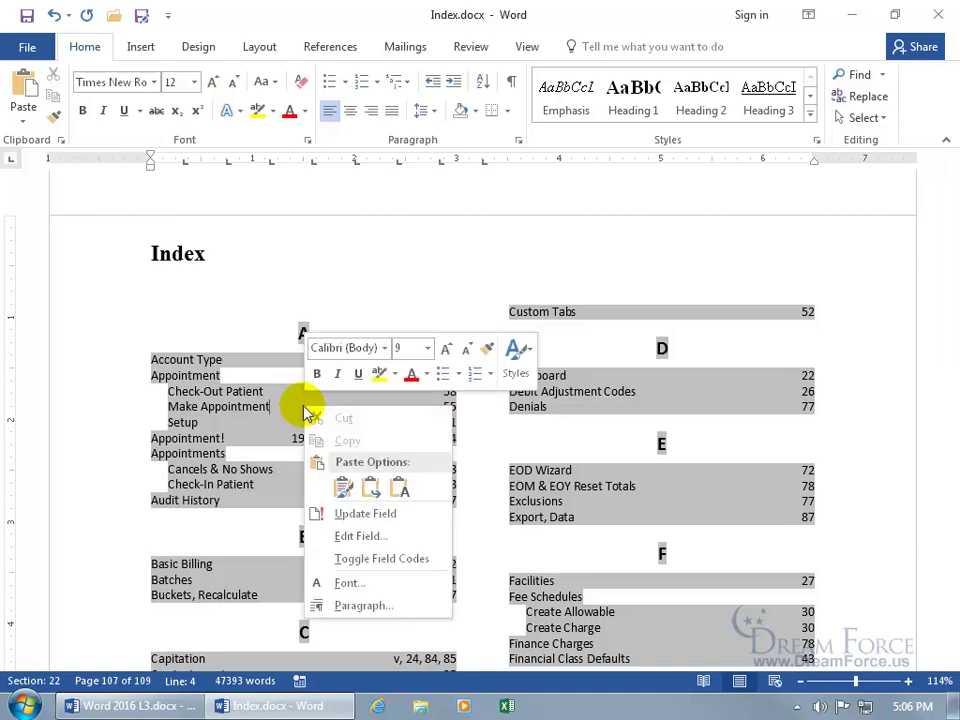
left_click(365, 536)
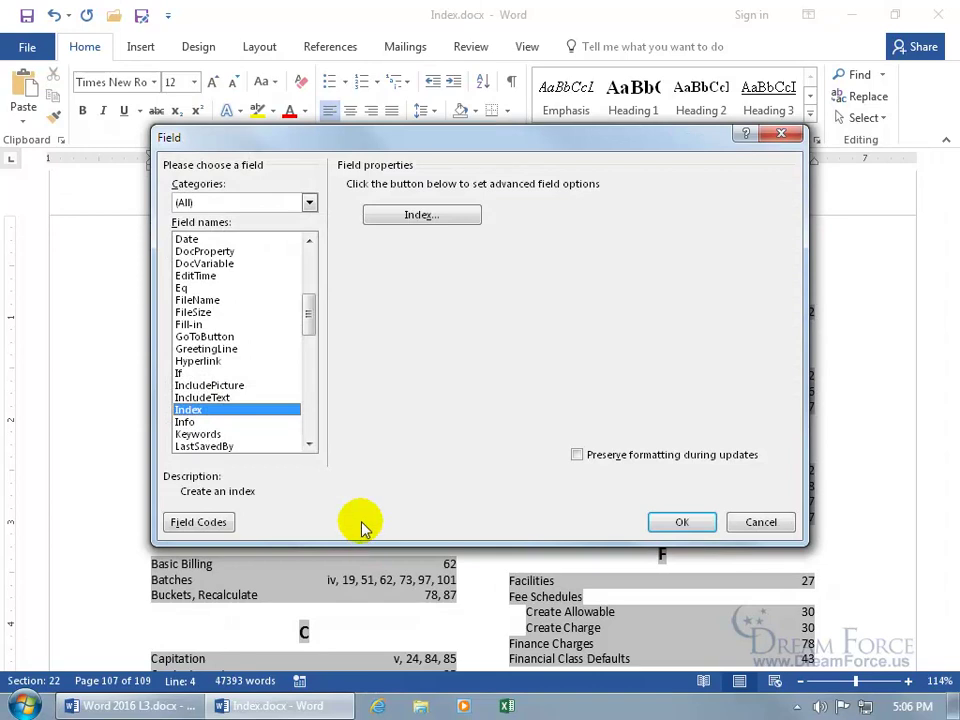
left_click(422, 216)
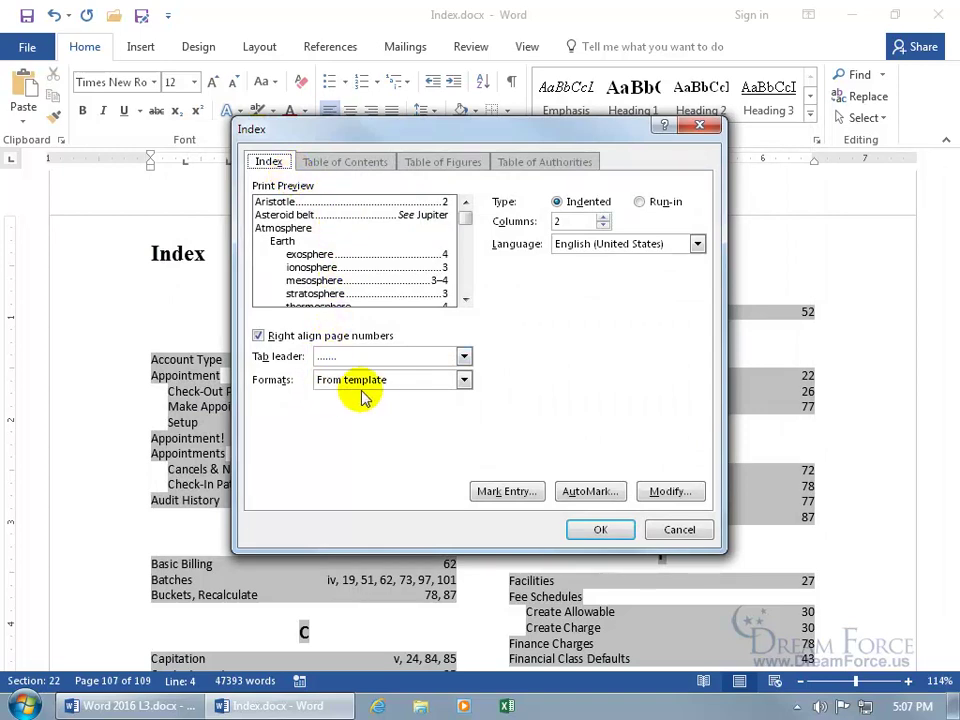
left_click(464, 380)
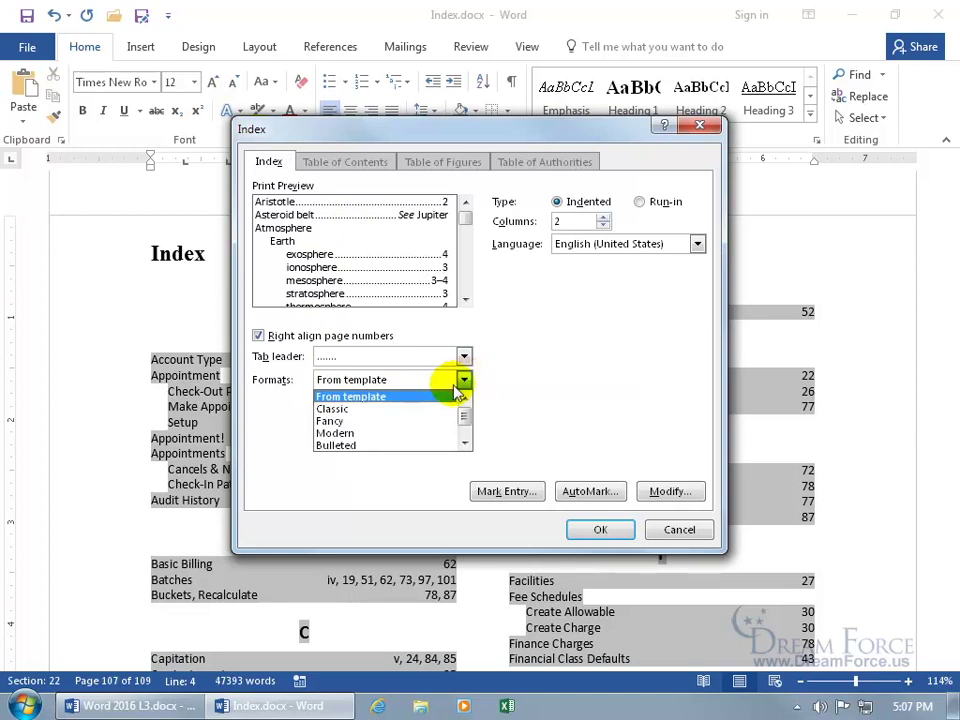
left_click(388, 410)
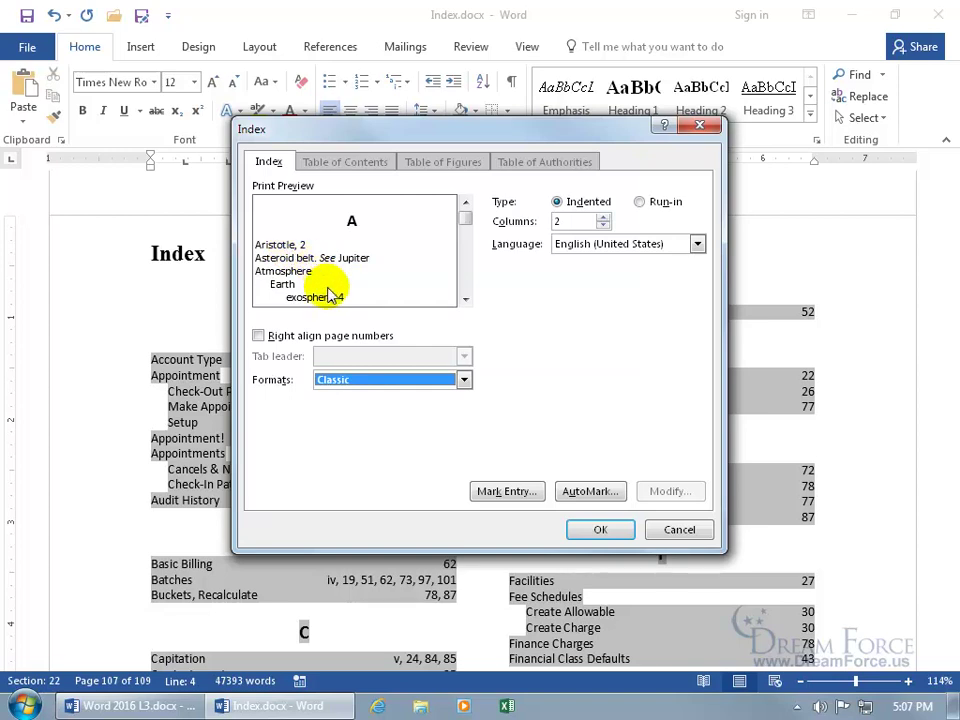
left_click(259, 337)
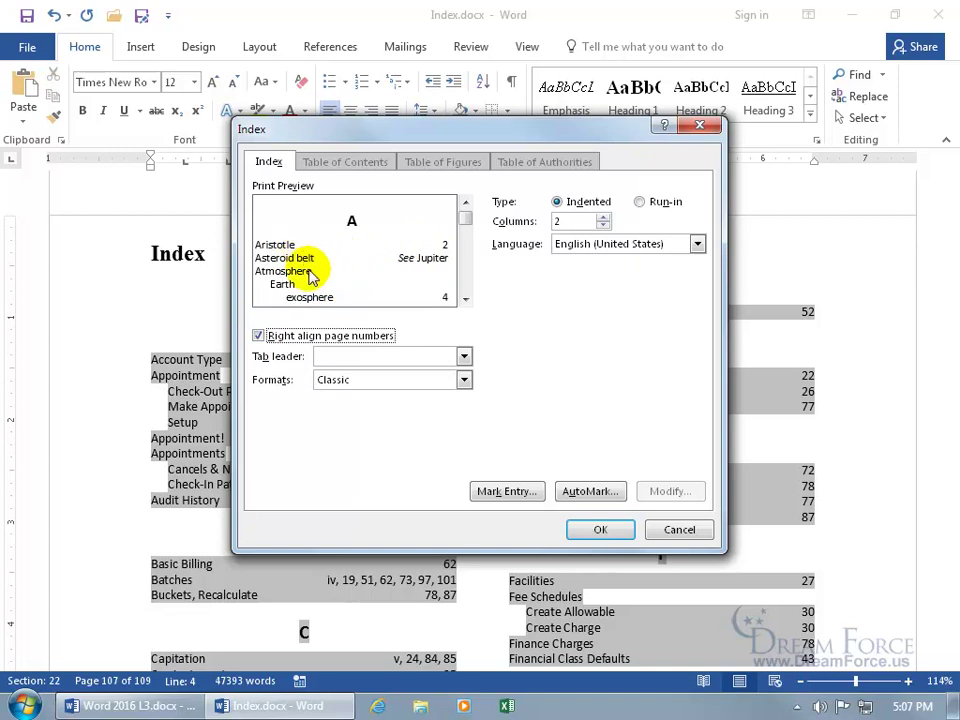
left_click(463, 357)
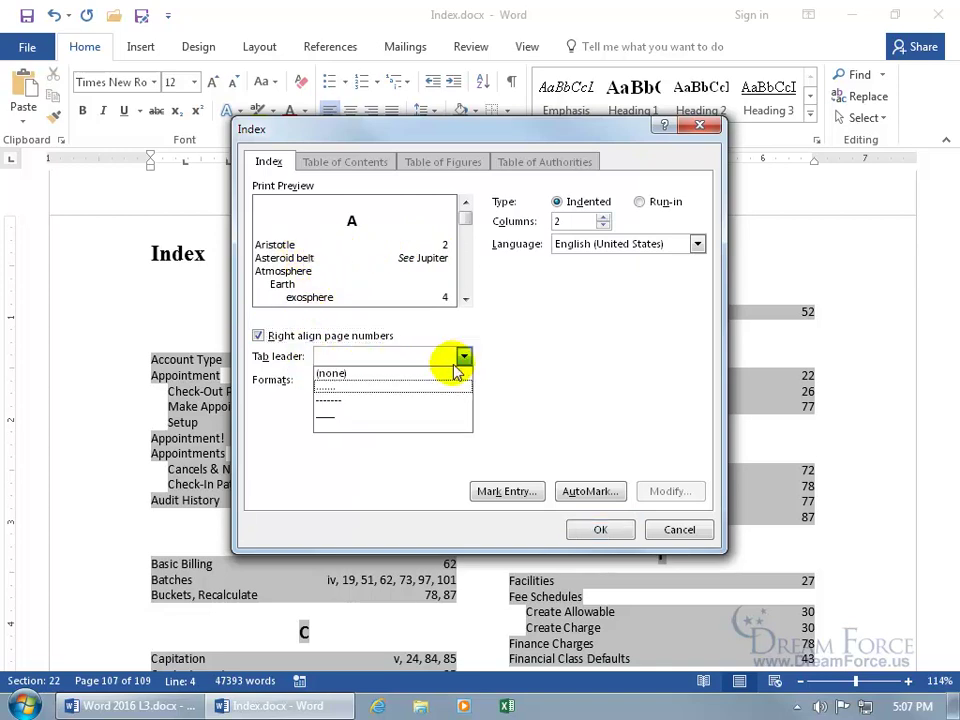
left_click(425, 389)
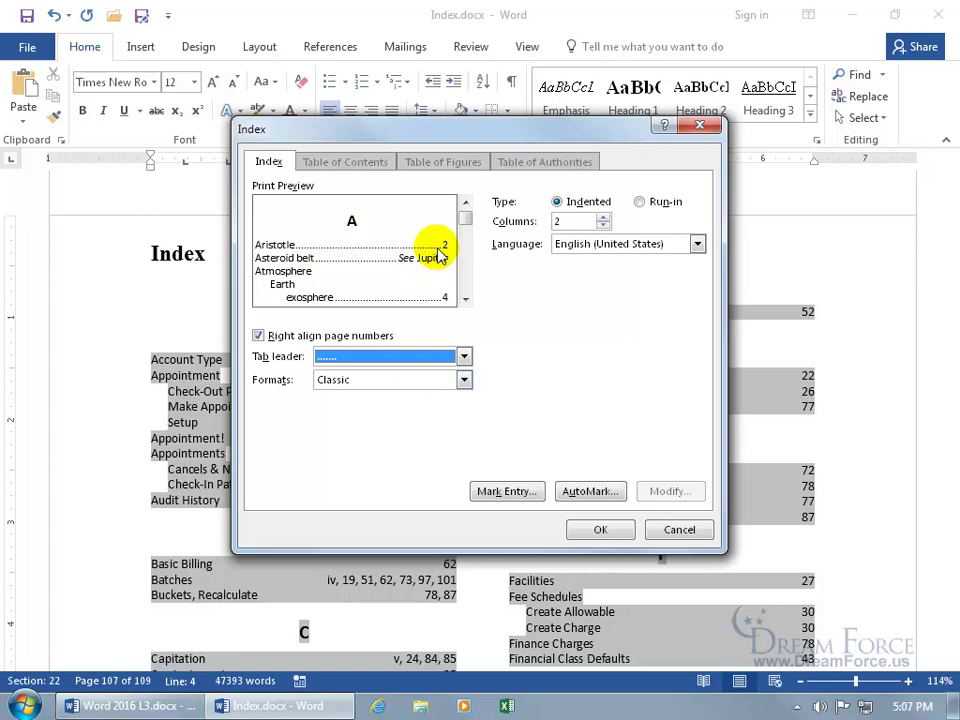
left_click(614, 531)
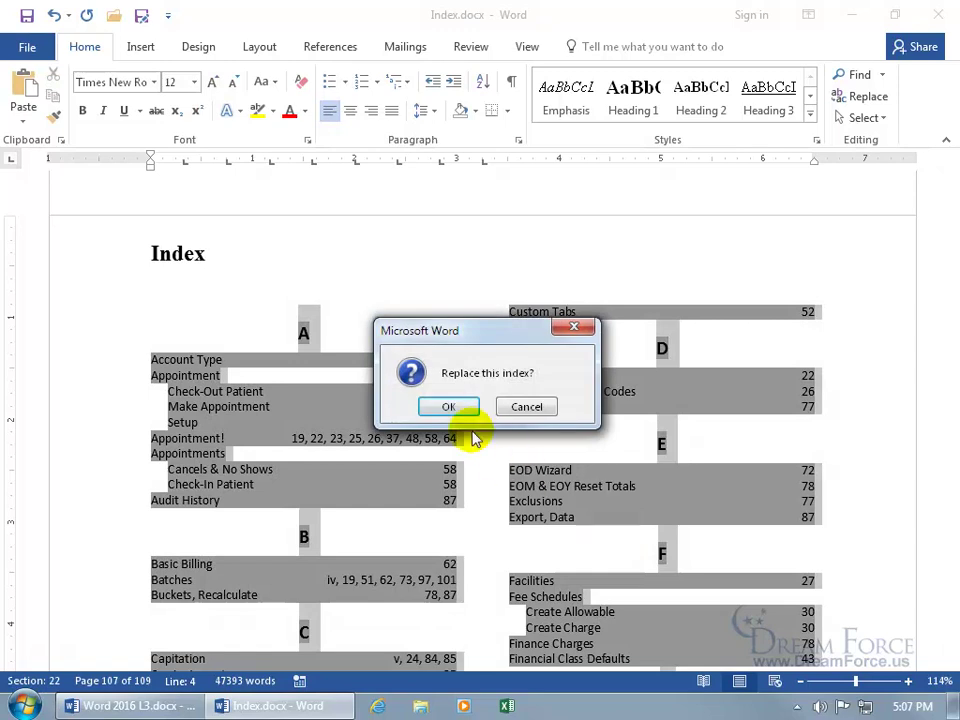
left_click(448, 407)
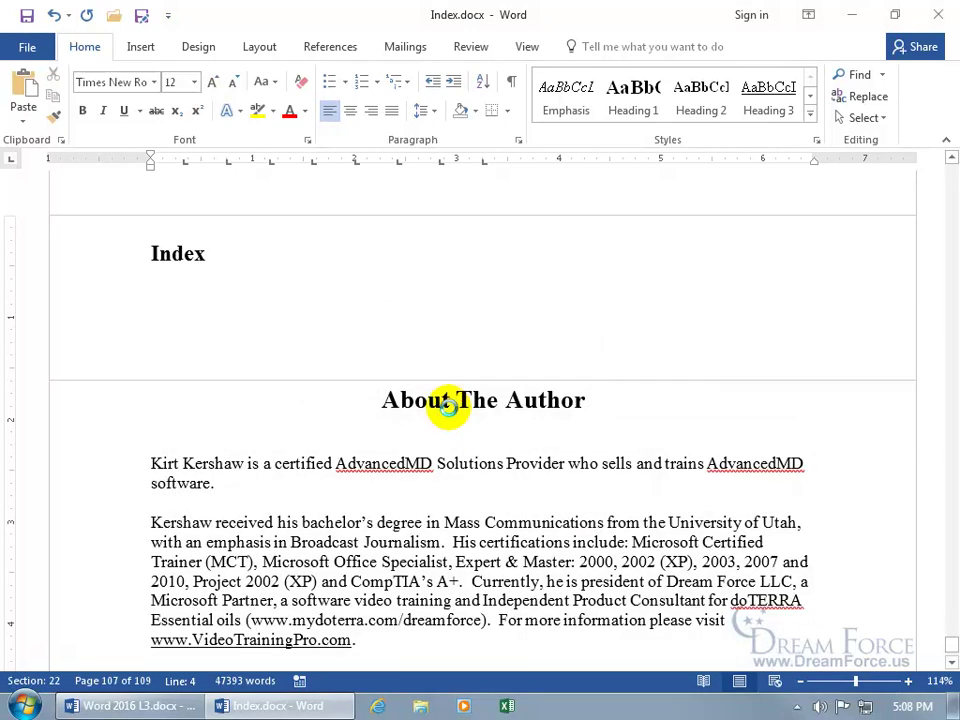
scroll(450, 408, "up", 4)
scroll(450, 408, "up", 15)
scroll(450, 408, "up", 5)
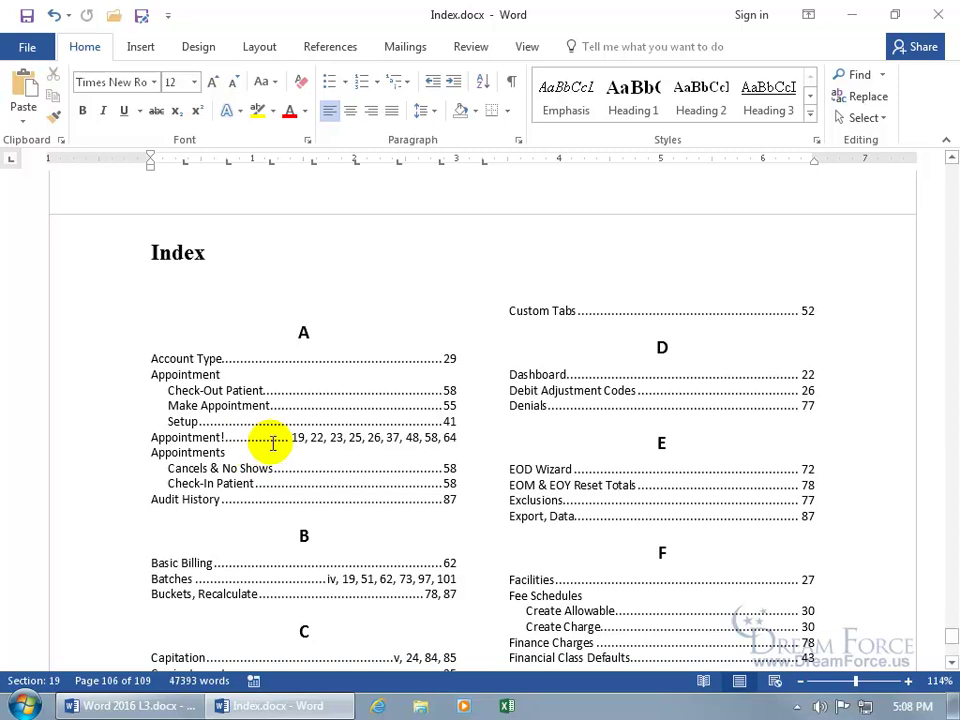
Open My Spiffy Happy Go Lucky Concordance File from Word's recent list, then return to Index.docx.
right_click(321, 704)
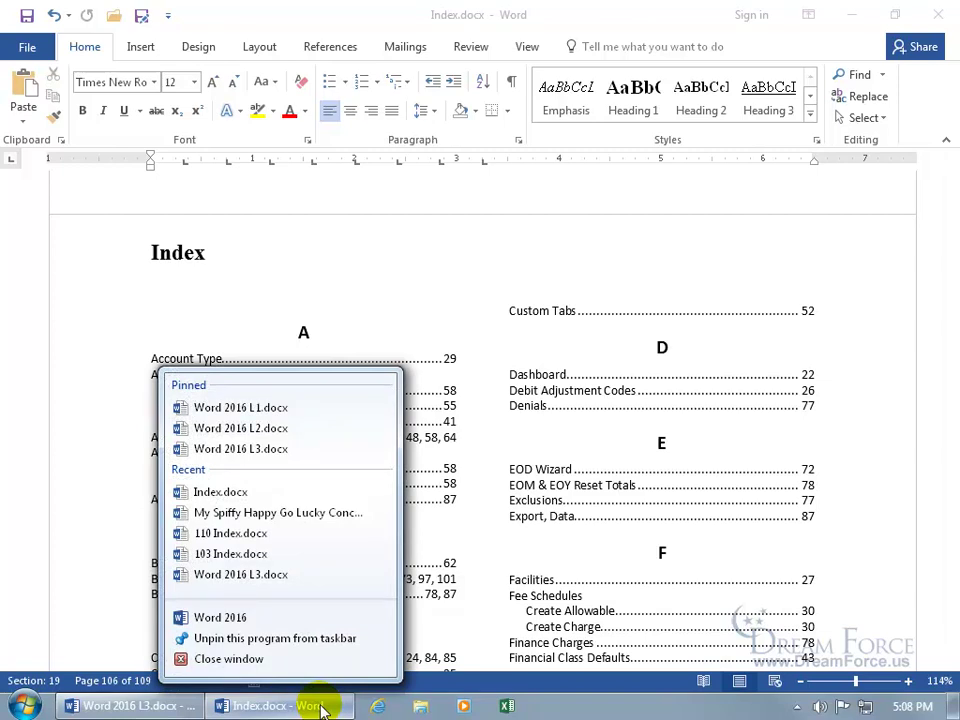
left_click(264, 515)
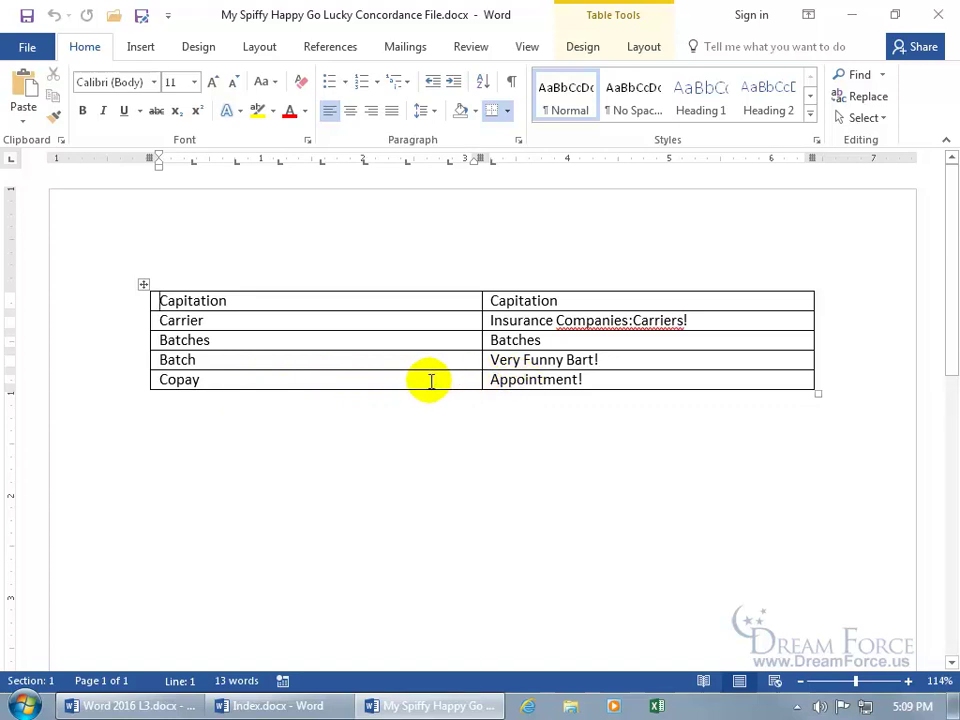
left_click(330, 706)
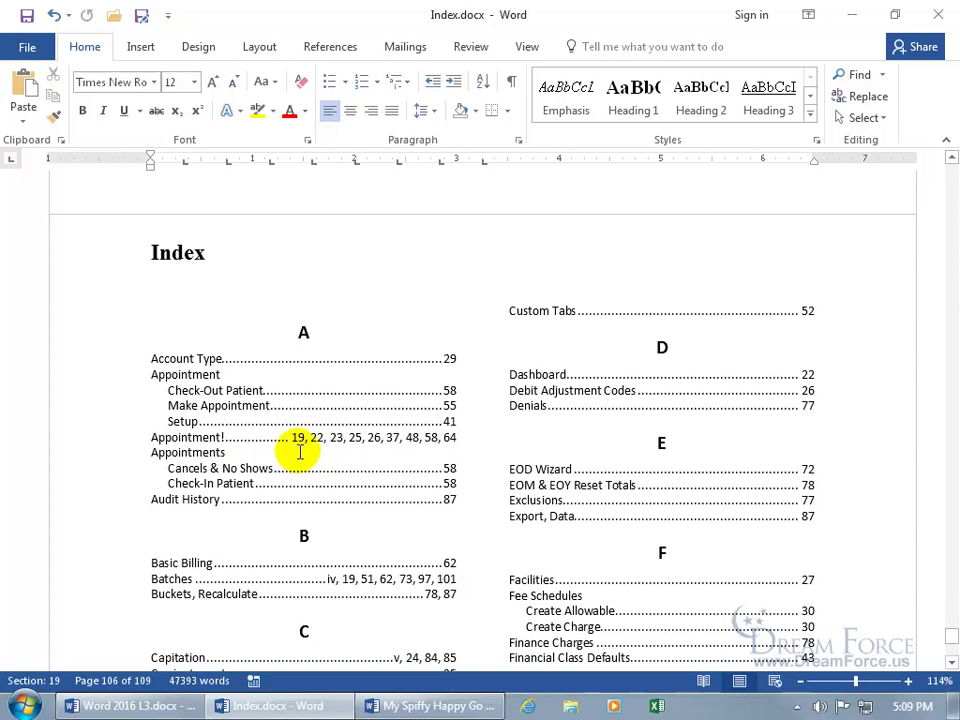
Go to page 19 of Index.docx with Ctrl+G.
key("ctrl+g")
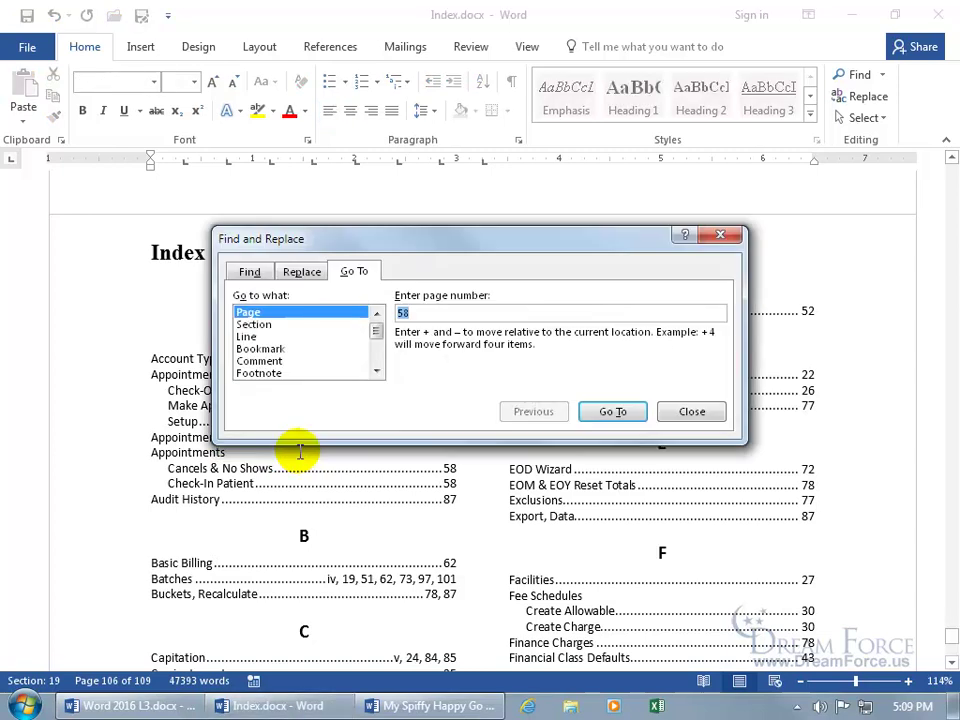
type("19")
key("Return")
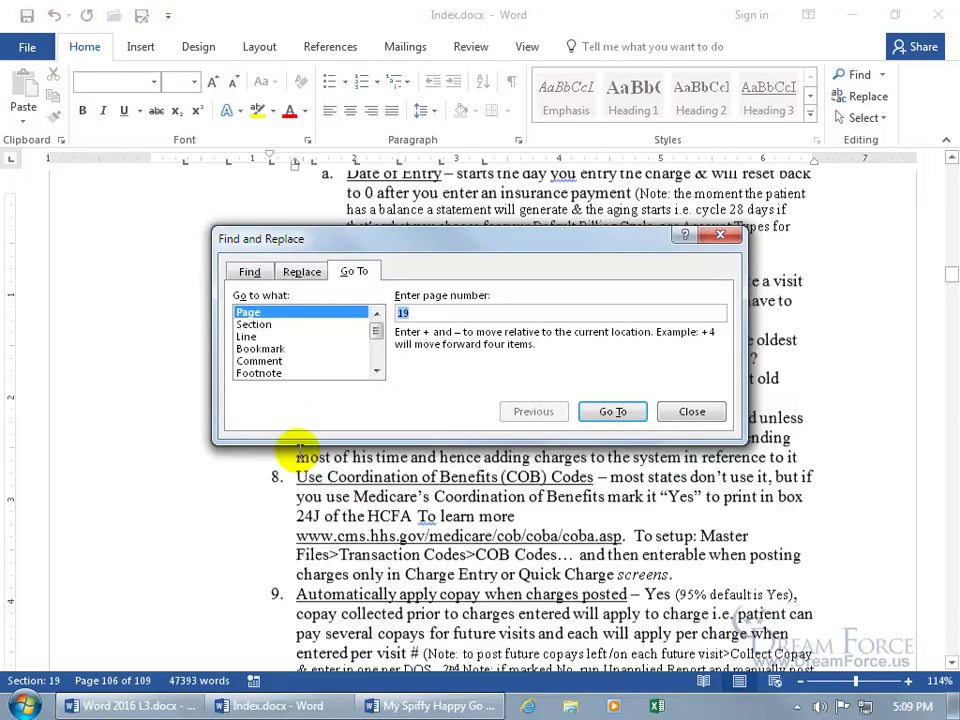
left_click(698, 412)
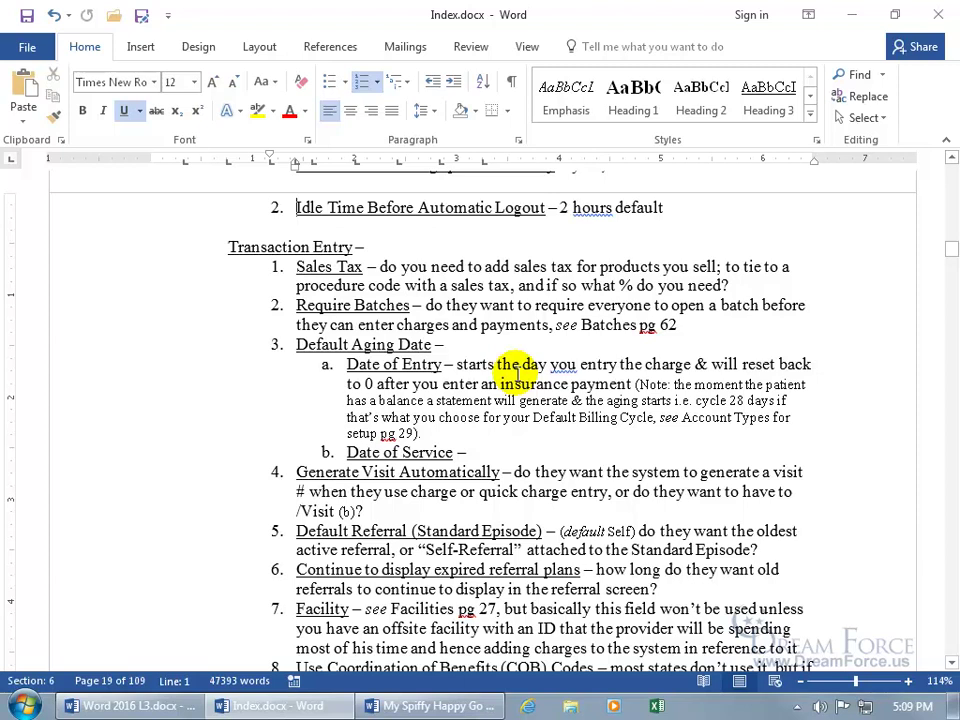
Search the document for 'copay' and reveal the hidden index entry fields.
key("ctrl+f")
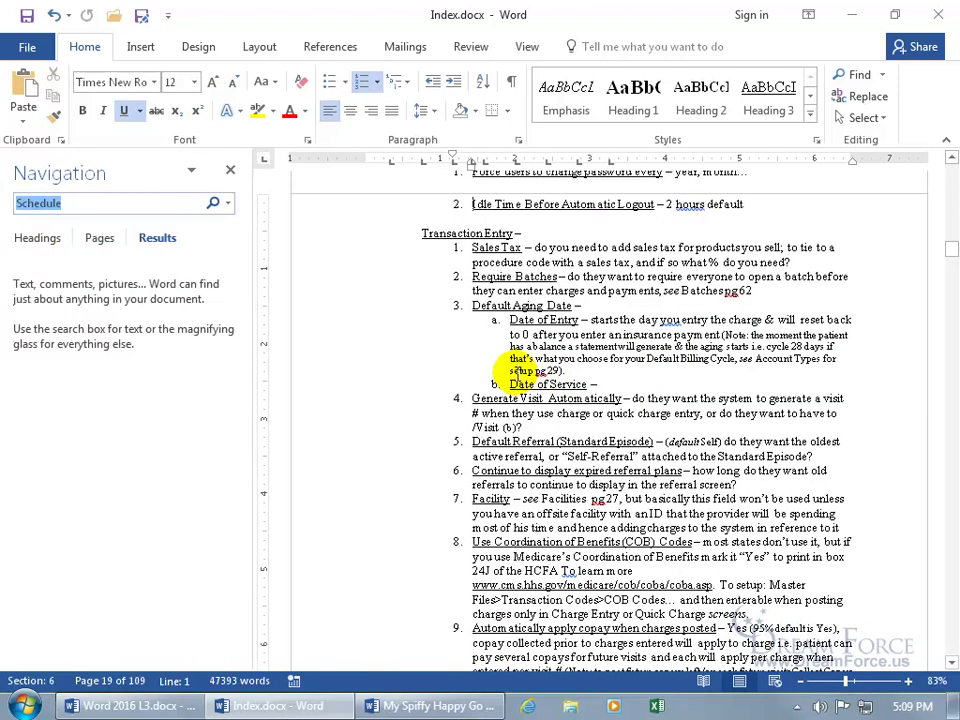
type("copay")
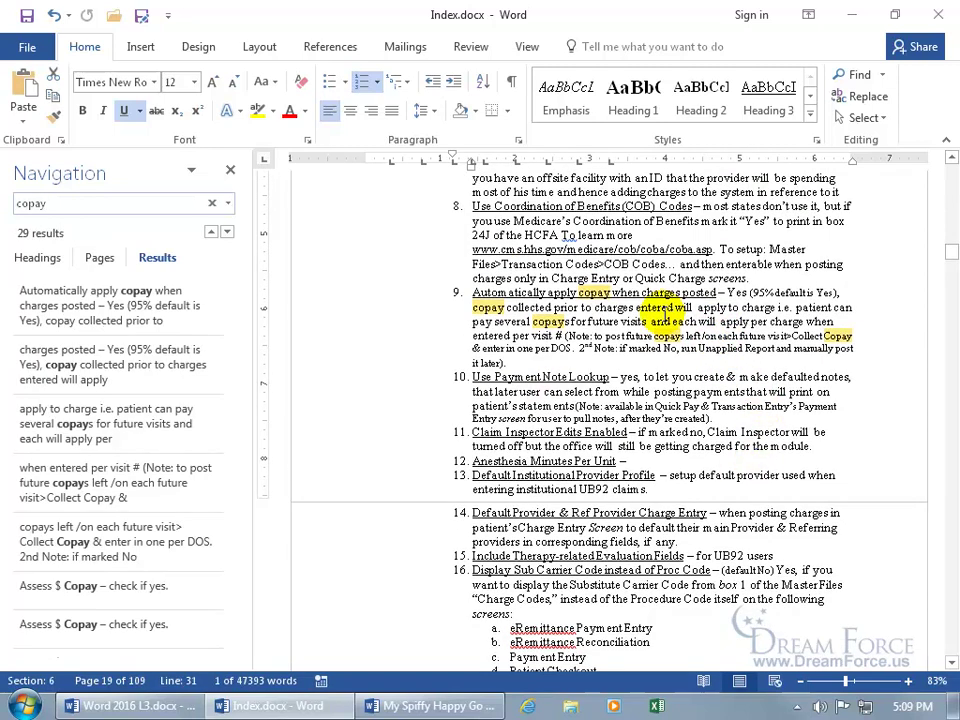
left_click(513, 86)
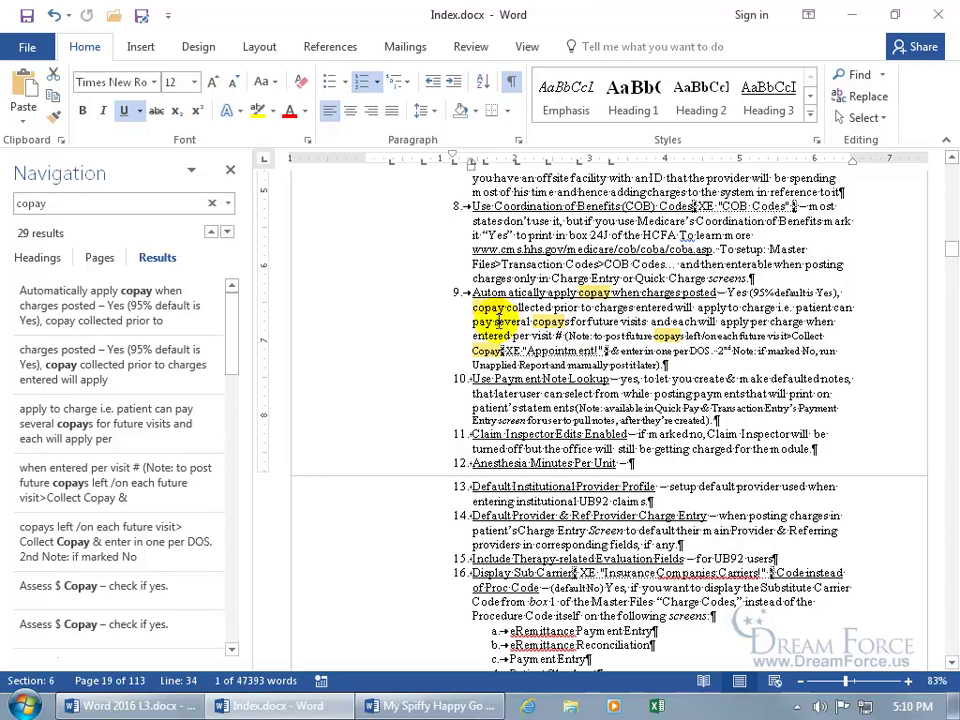
Hide the index fields again and jump to the document's end, the About The Author page.
left_click(410, 706)
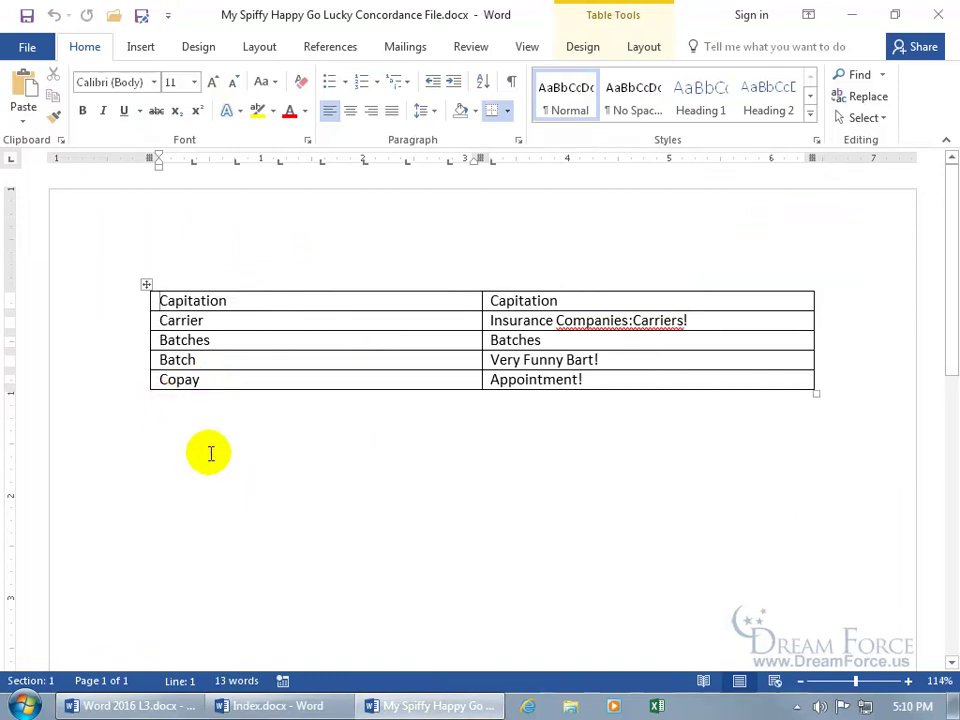
left_click(305, 708)
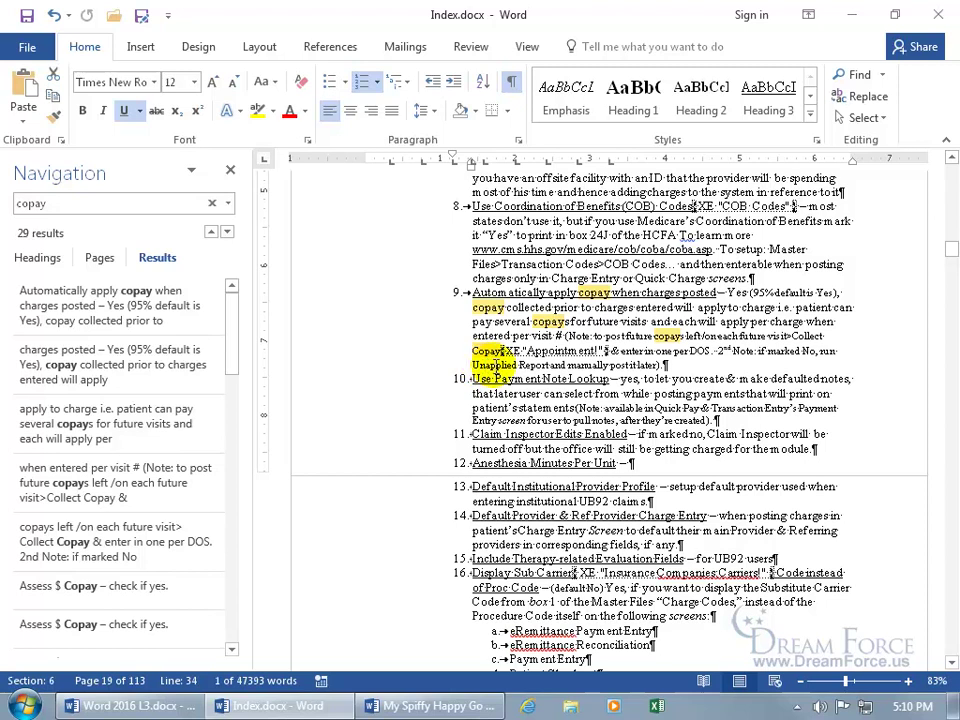
left_click(512, 88)
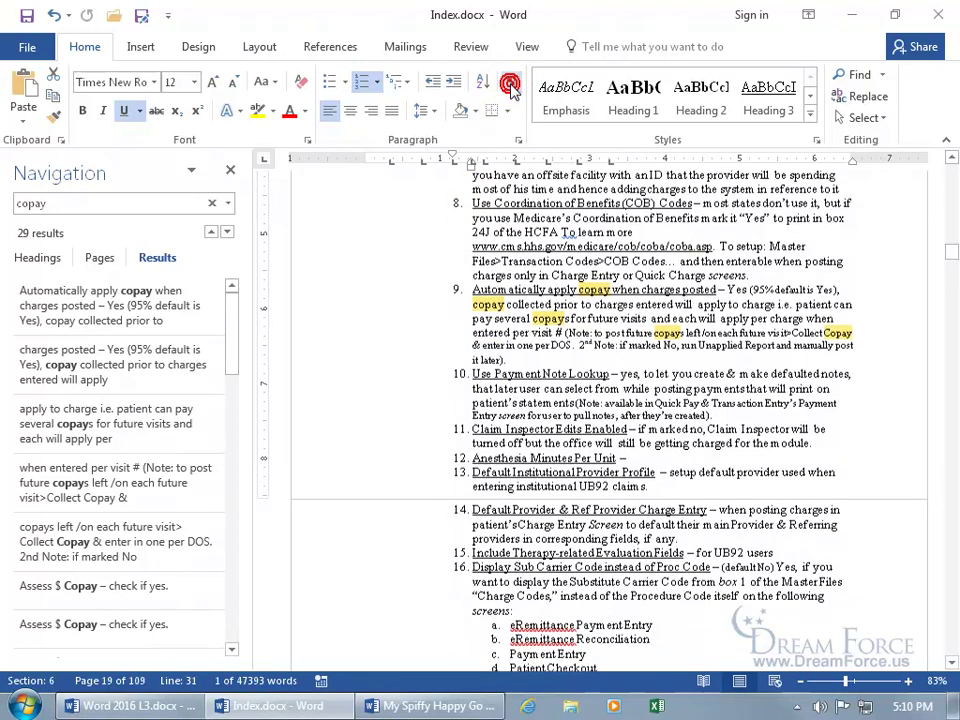
key("ctrl+End")
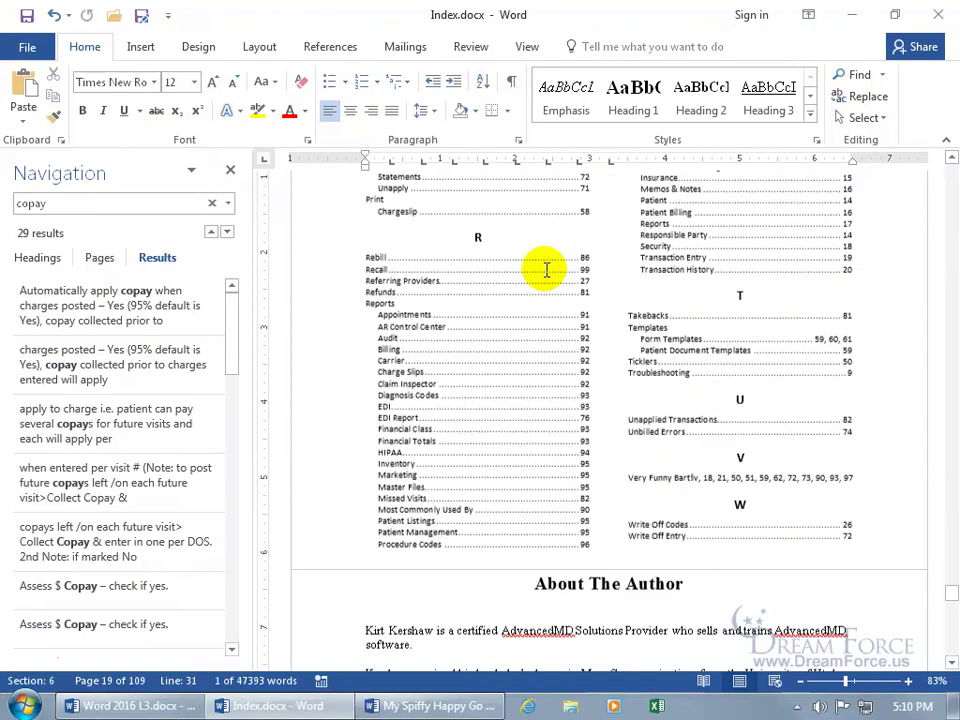
Close the search pane and scroll through the glossary pages near the Index.
left_click(230, 170)
scroll(630, 442, "up", 10)
scroll(632, 437, "up", 15)
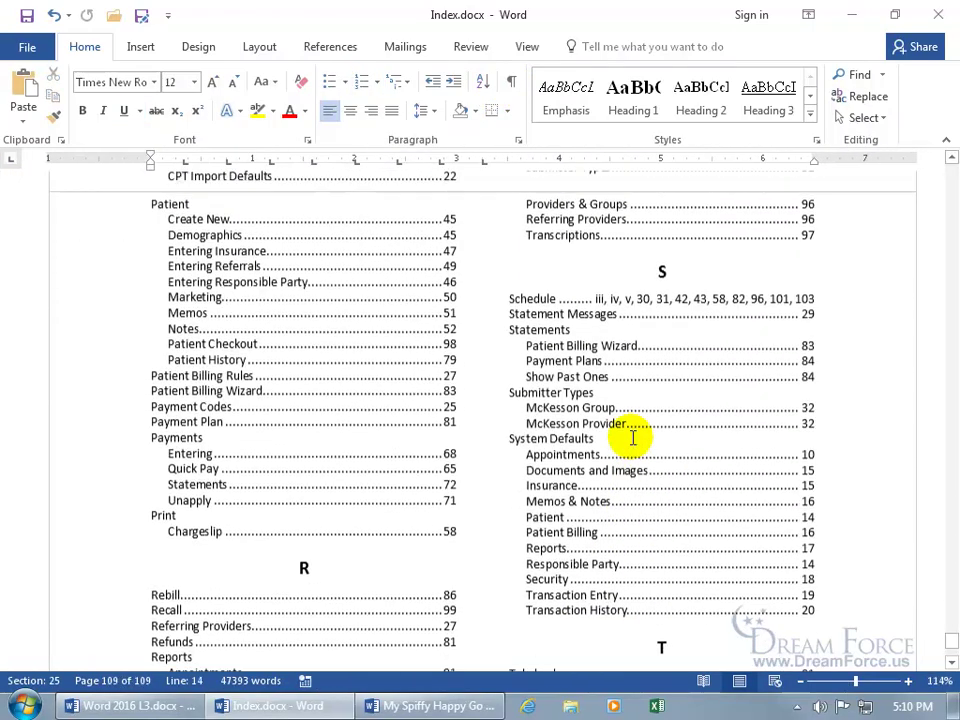
scroll(632, 437, "up", 4)
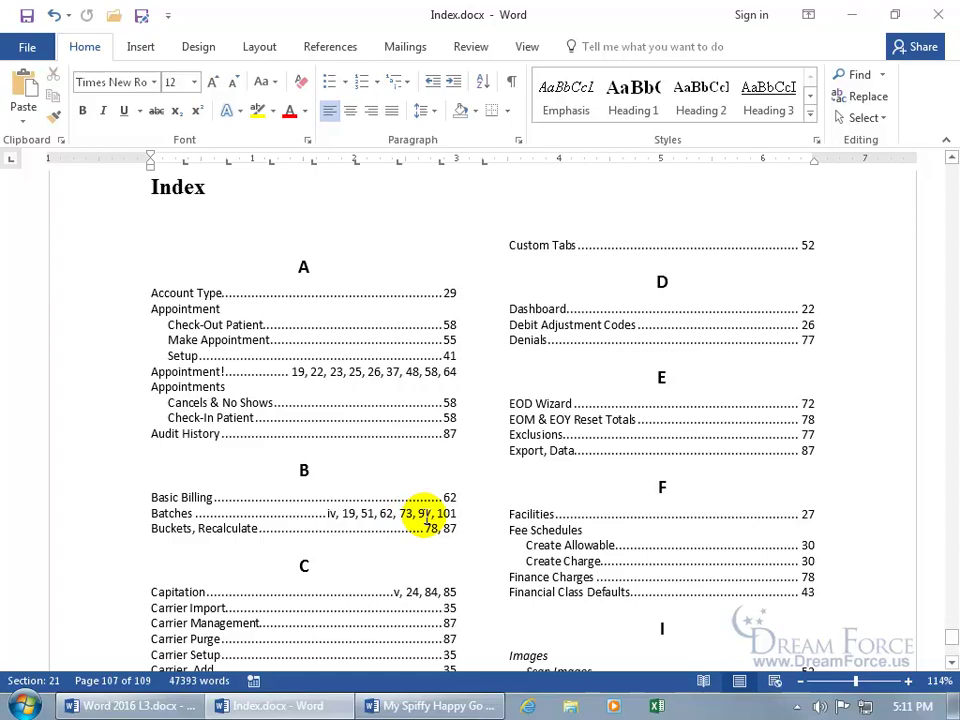
scroll(425, 517, "down", 9)
scroll(425, 517, "down", 15)
scroll(425, 517, "down", 3)
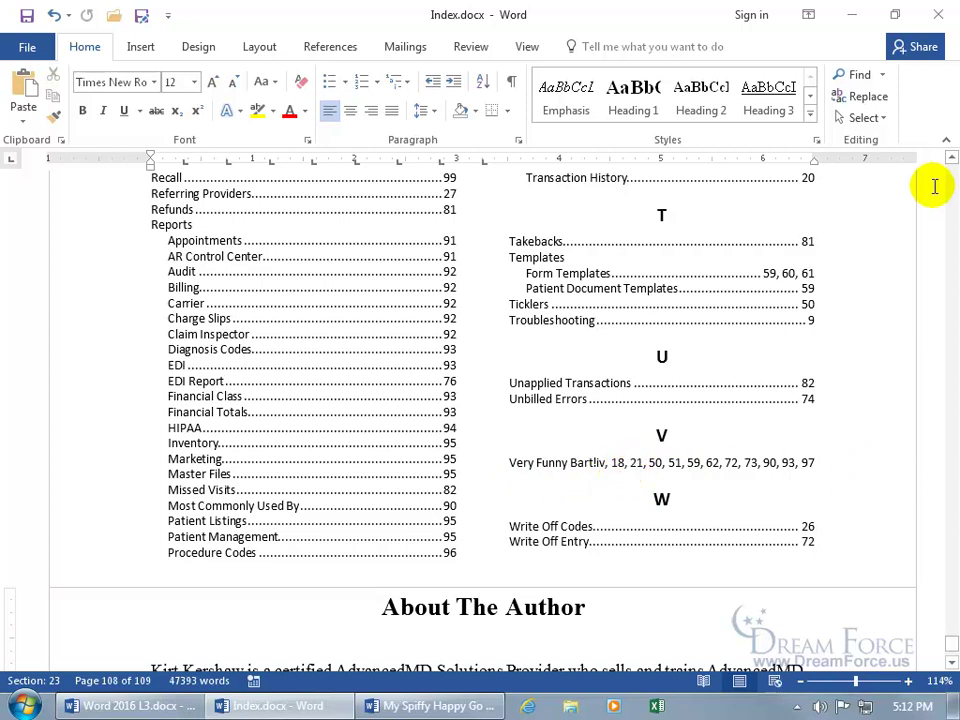
left_click_drag(953, 163, 953, 163)
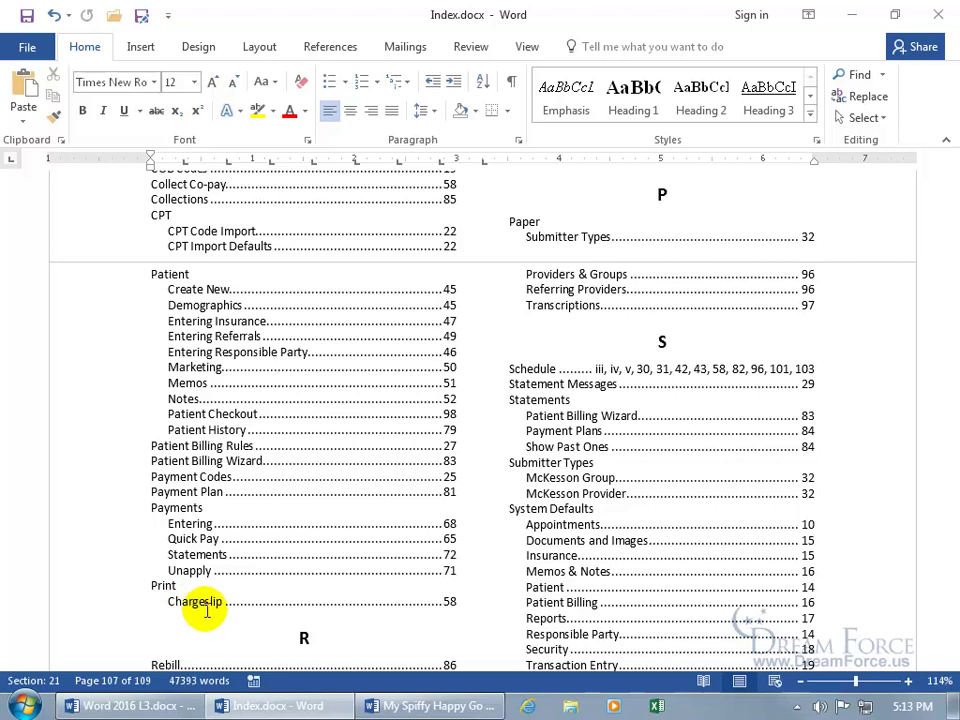
left_click(952, 162)
left_click_drag(952, 162, 952, 163)
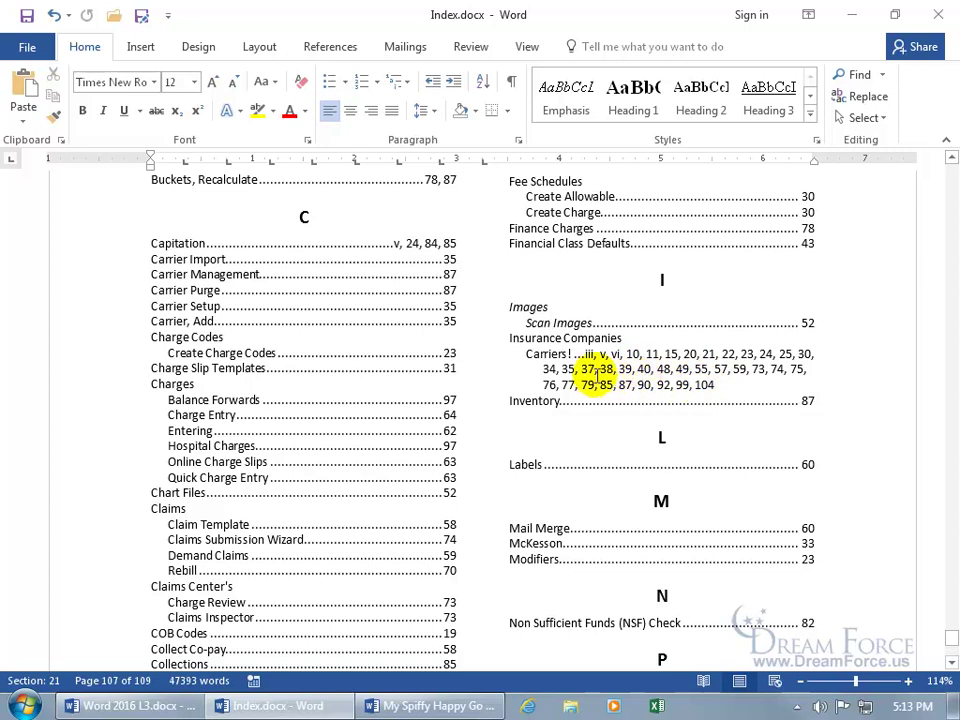
Show formatting marks to reveal the section breaks around the Index on page 106.
scroll(606, 378, "up", 1)
scroll(607, 378, "up", 10)
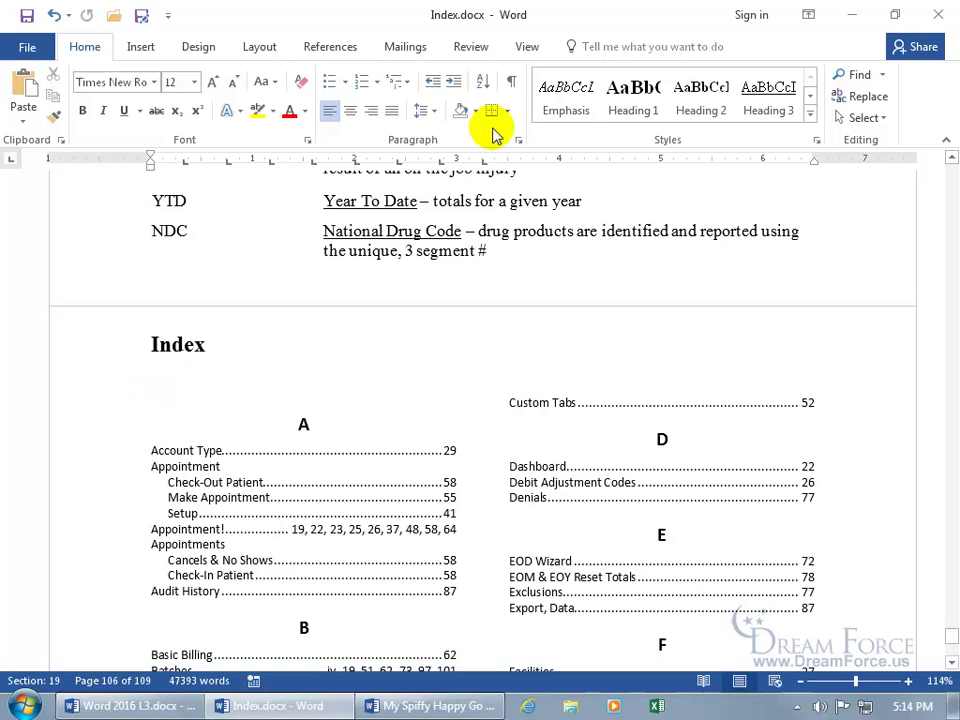
left_click(511, 81)
scroll(520, 343, "up", 3)
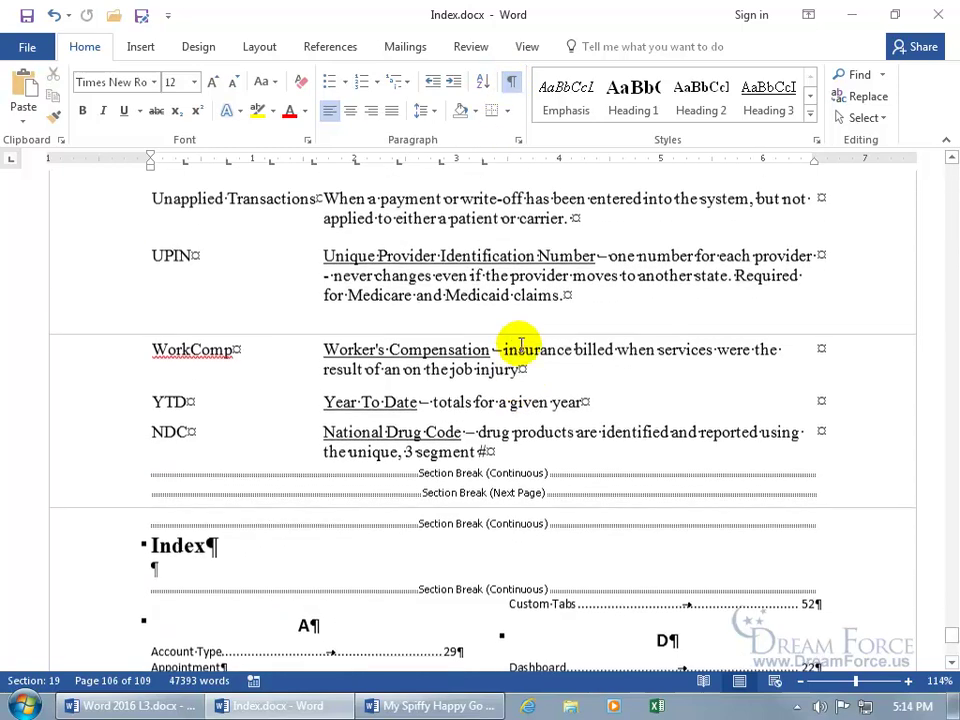
scroll(518, 398, "down", 5)
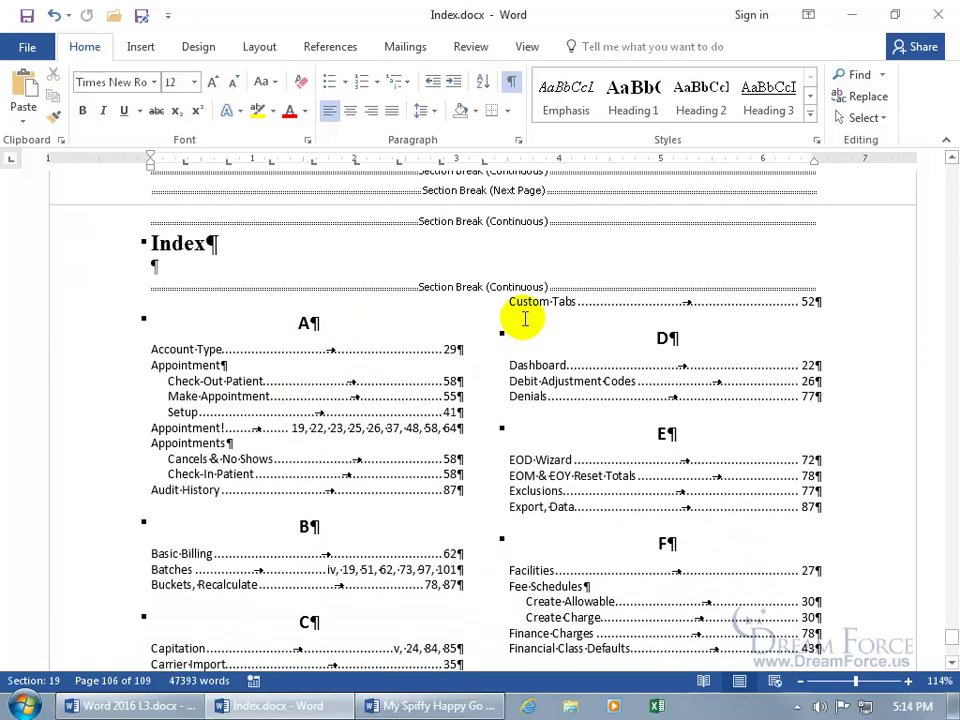
Select the index entries from A through W and delete them.
left_click_drag(163, 303, 821, 429)
scroll(668, 588, "down", 20)
scroll(668, 579, "down", 2)
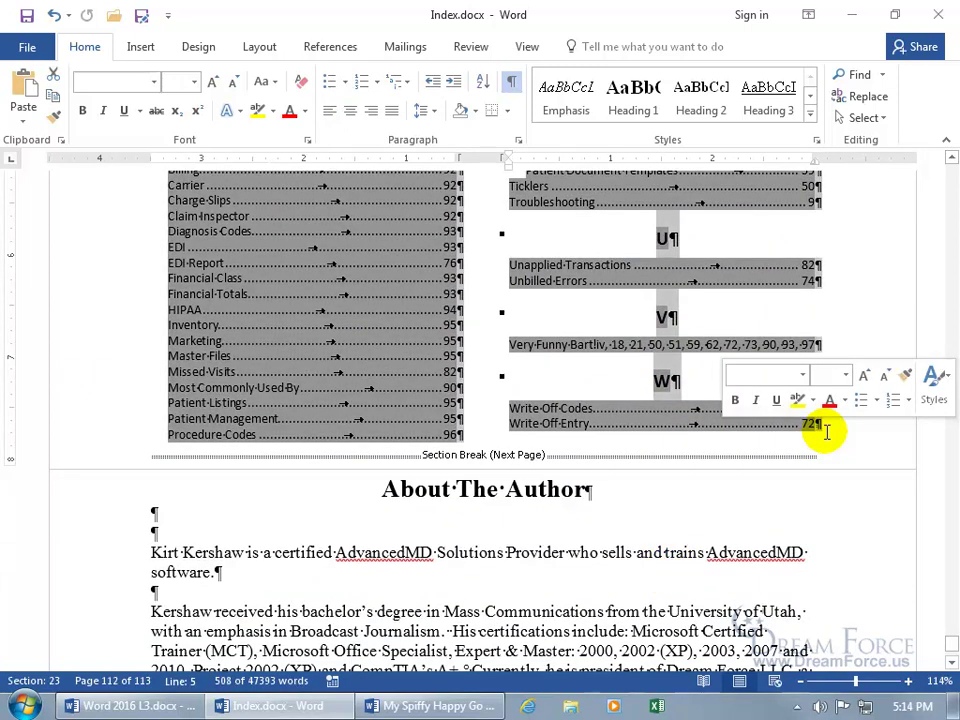
key("Delete")
Place the cursor on the empty line under the Index heading and hide formatting marks.
scroll(827, 432, "up", 5)
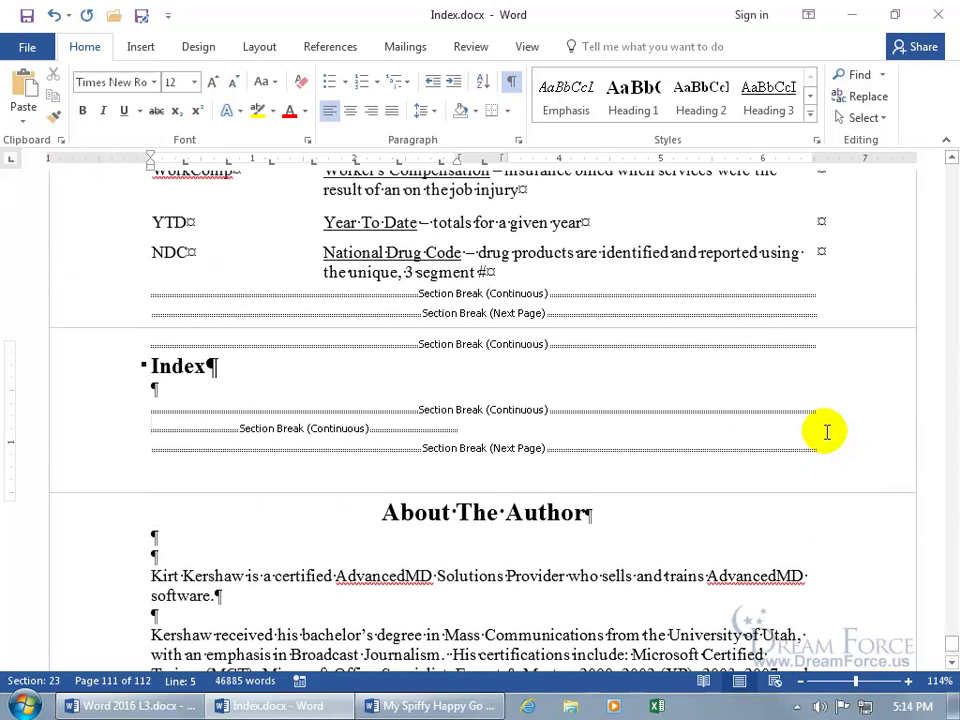
left_click(181, 397)
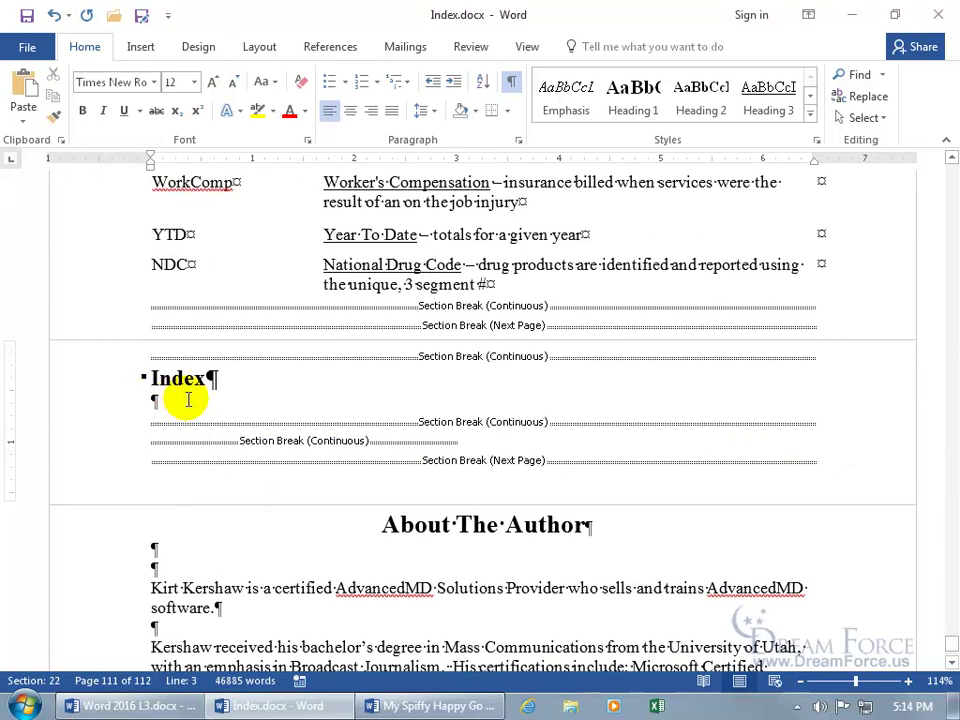
left_click(330, 46)
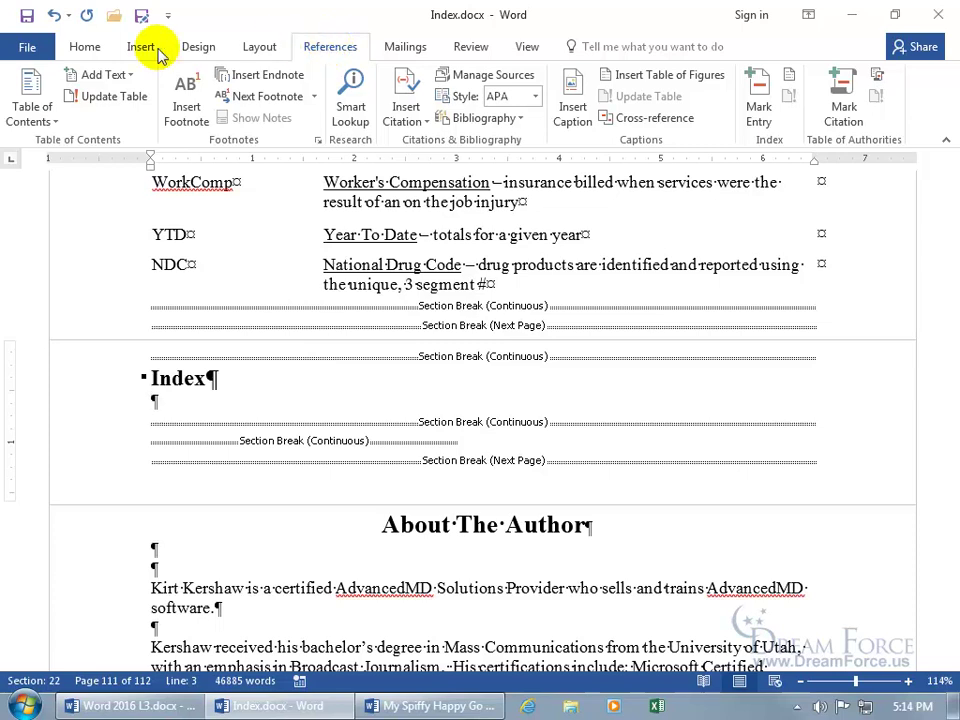
left_click(88, 47)
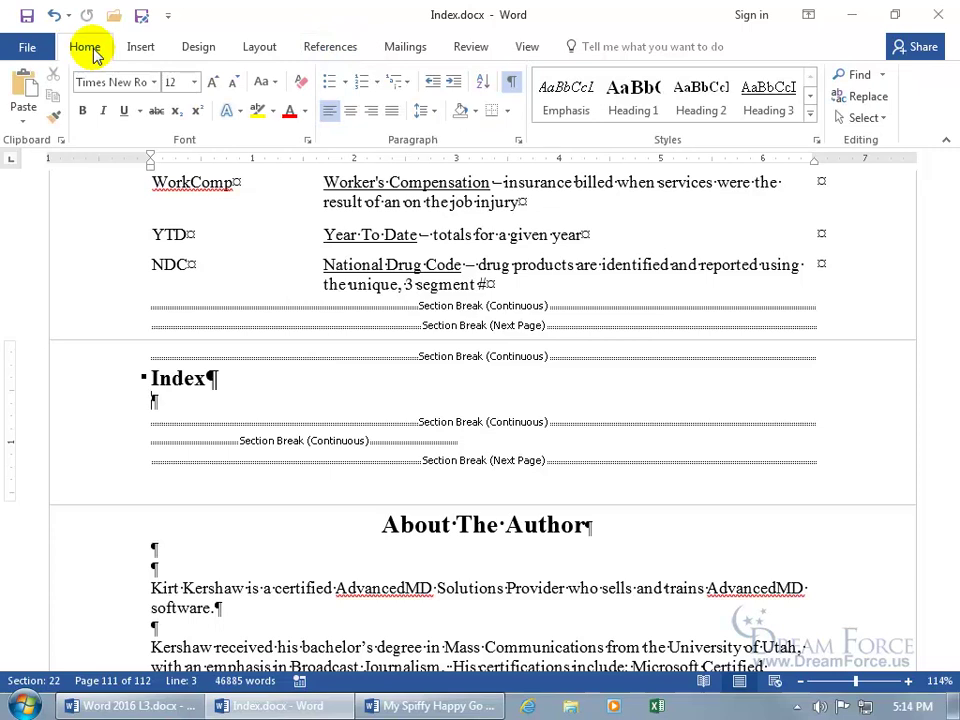
left_click(512, 81)
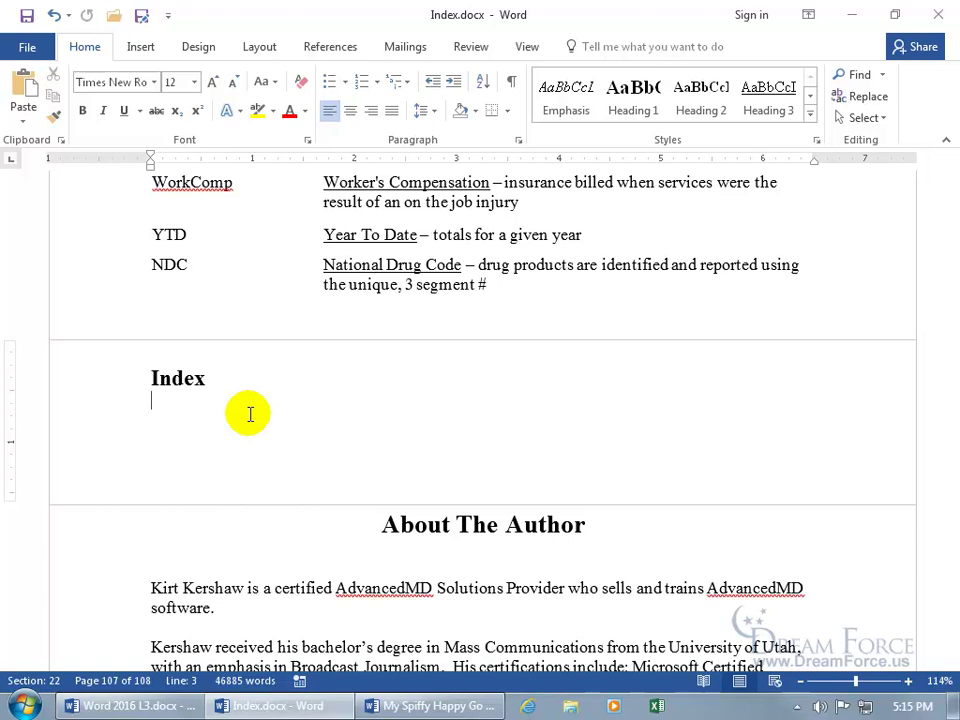
Insert a Fancy-format index with right-aligned page numbers and dotted leaders, replacing the old one.
left_click(336, 47)
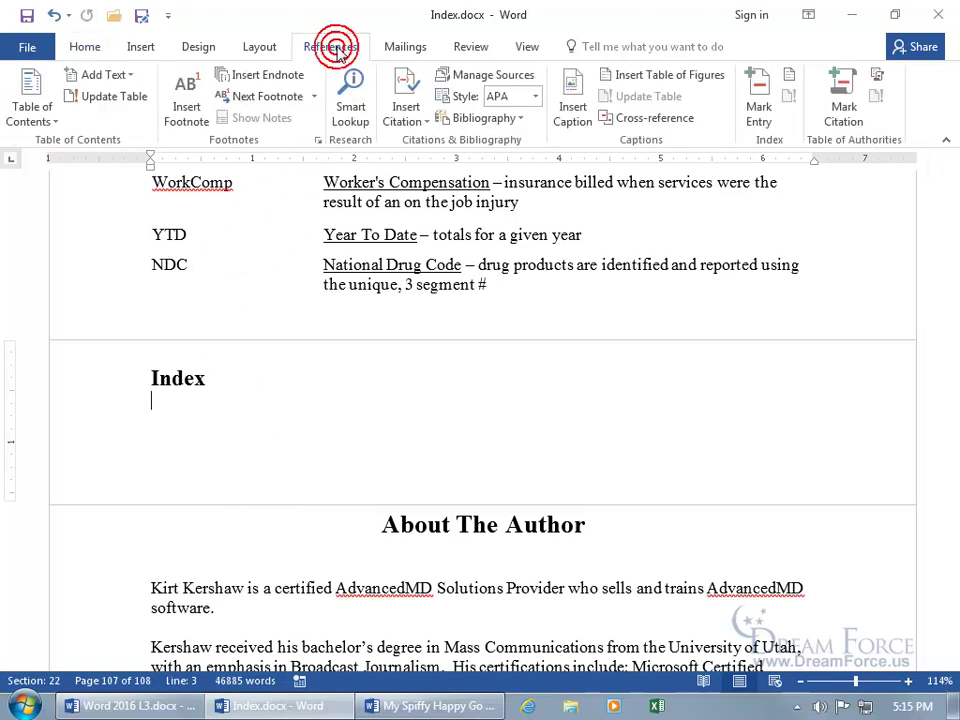
left_click(790, 77)
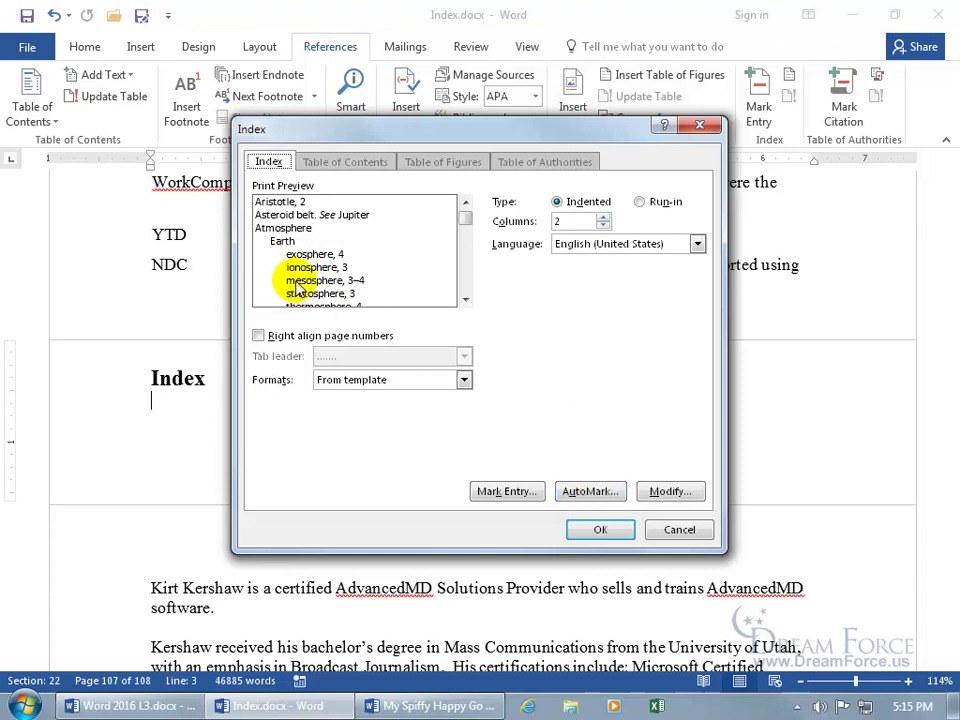
left_click(464, 380)
left_click(464, 443)
left_click(464, 443)
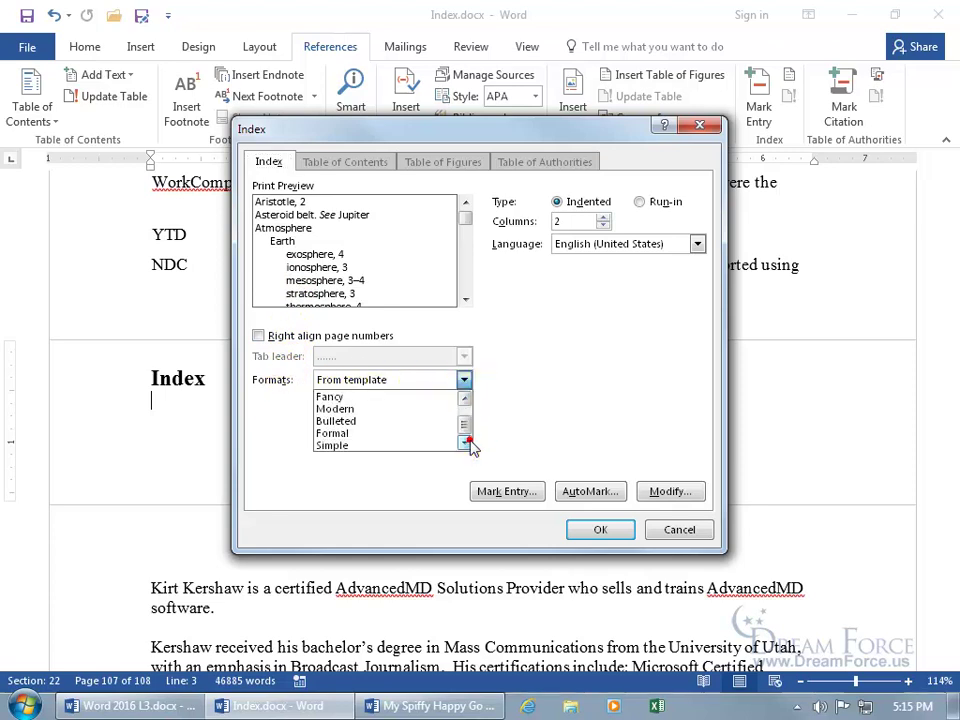
left_click(400, 397)
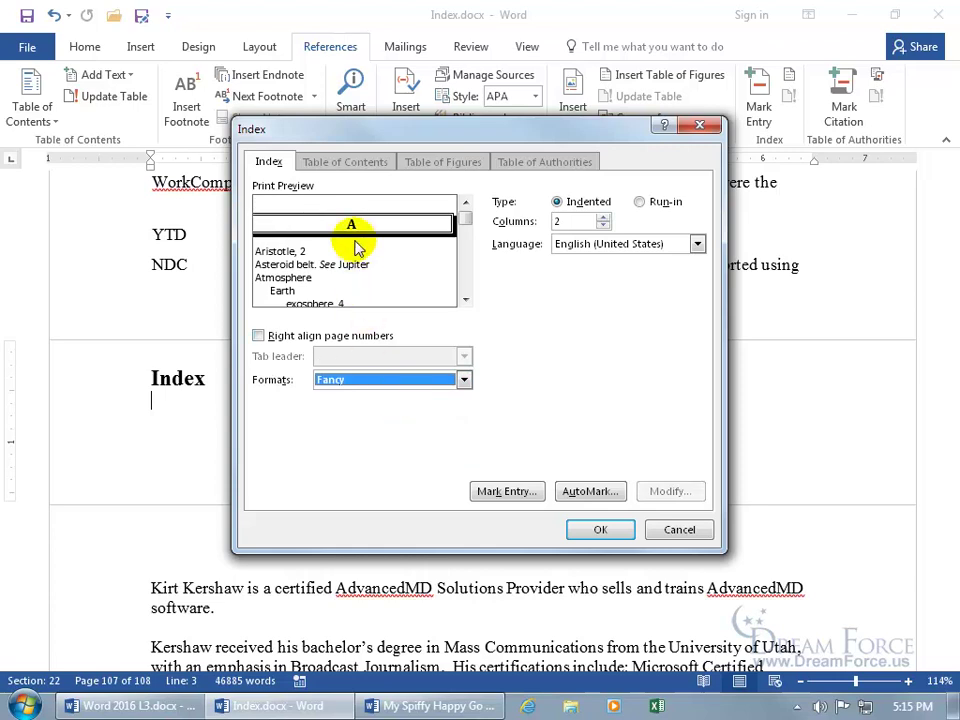
left_click(259, 336)
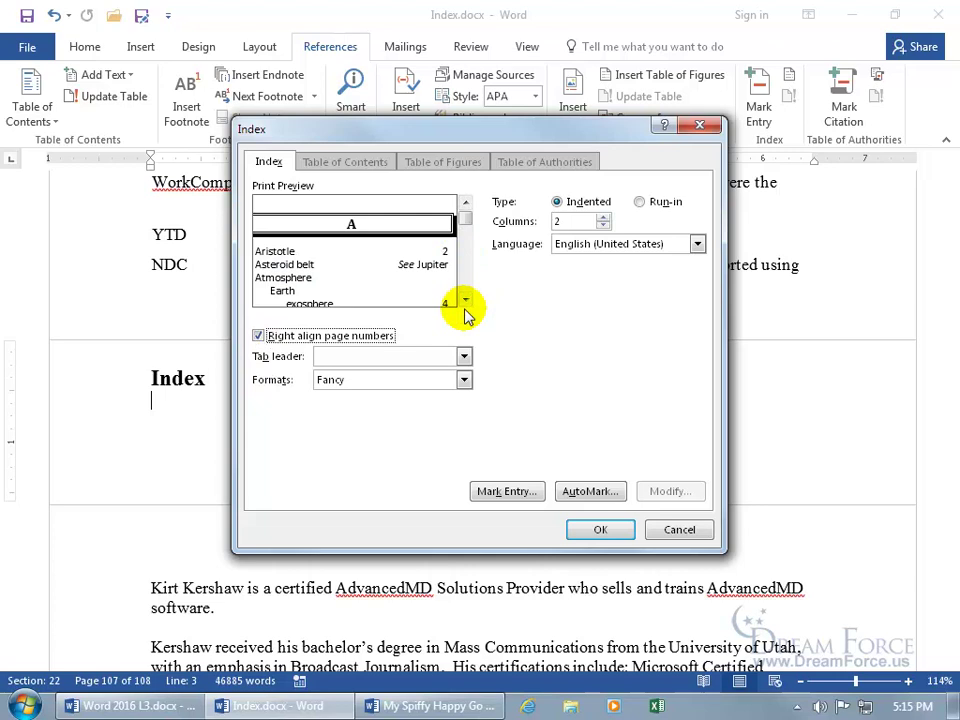
left_click(463, 357)
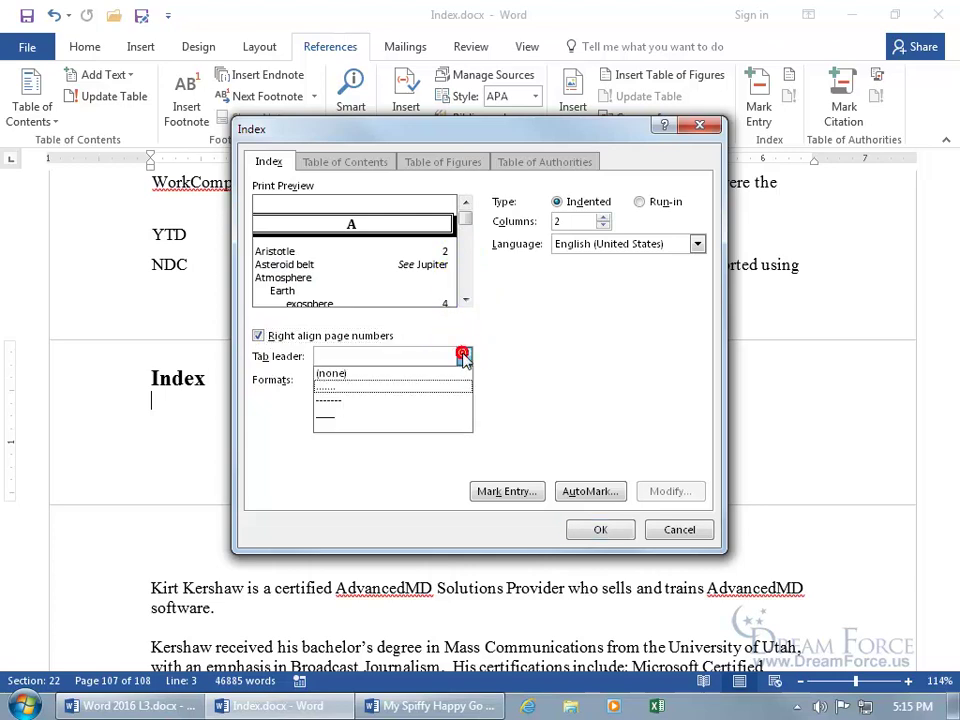
left_click(439, 386)
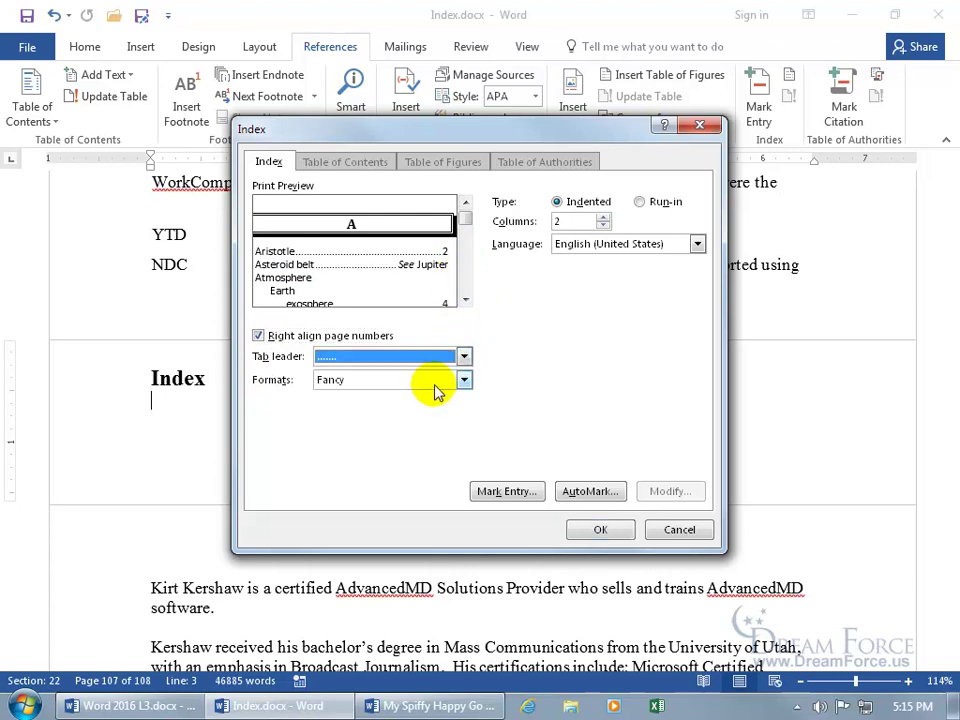
left_click(600, 530)
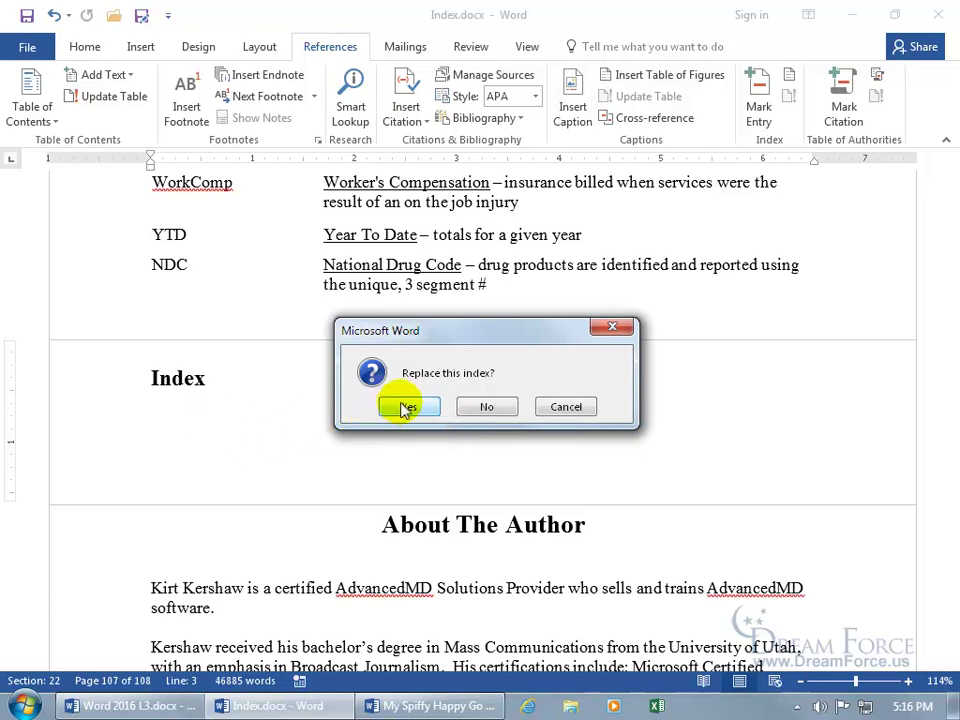
left_click(408, 407)
scroll(407, 405, "up", 20)
scroll(407, 405, "up", 10)
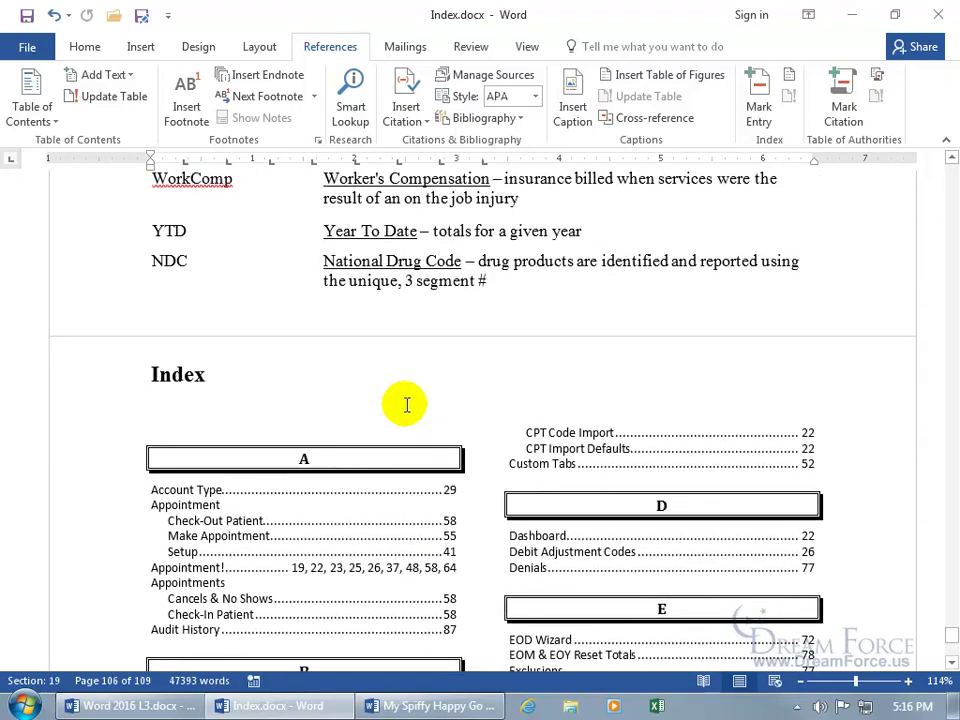
Show formatting marks with Ctrl+Shift+8, then select and delete the whole Fancy index.
left_click(84, 46)
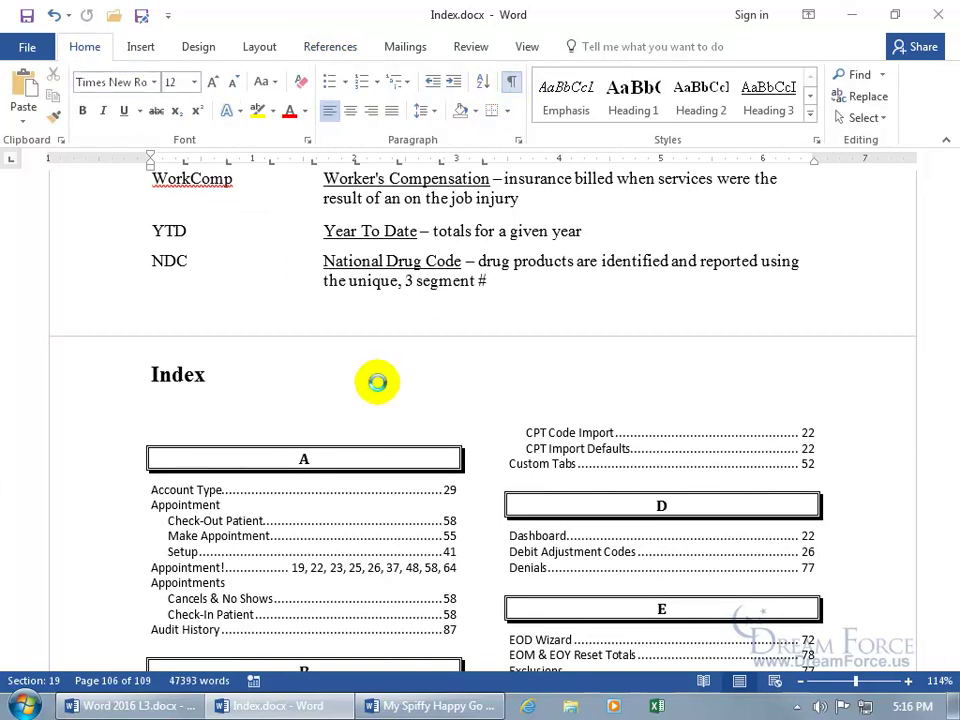
key("ctrl+shift+8")
left_click_drag(148, 396, 439, 468)
scroll(443, 475, "down", 15)
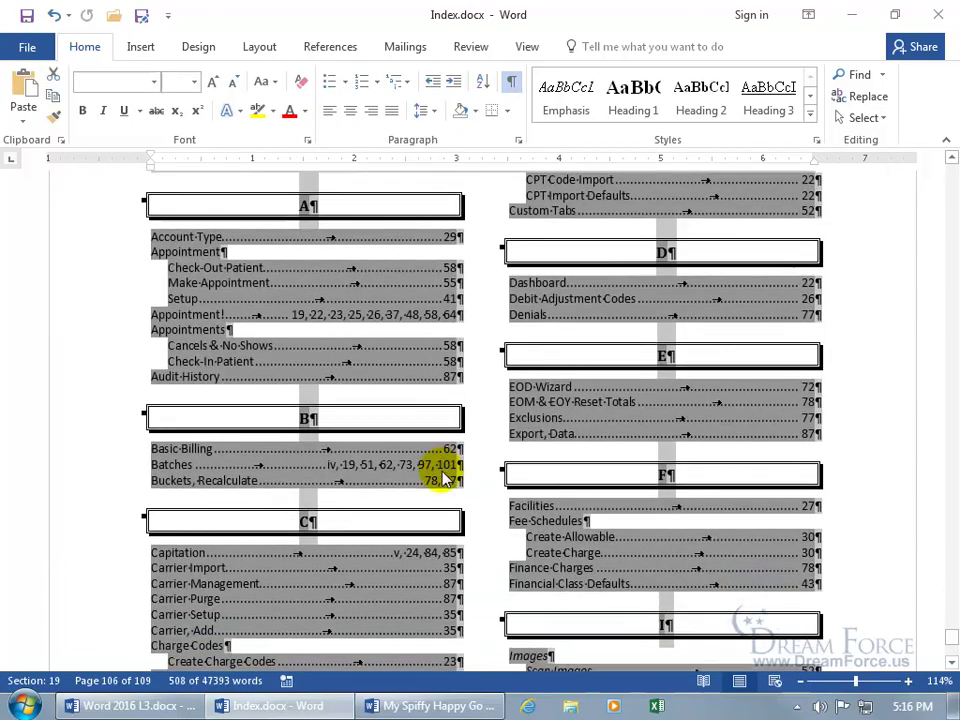
scroll(443, 476, "down", 20)
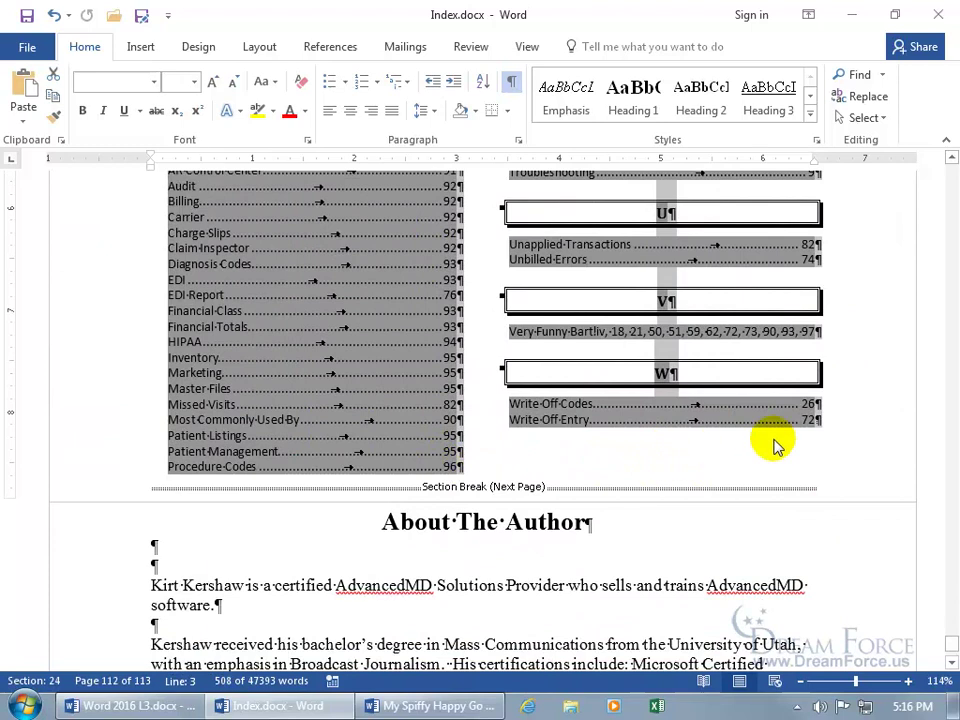
key("Delete")
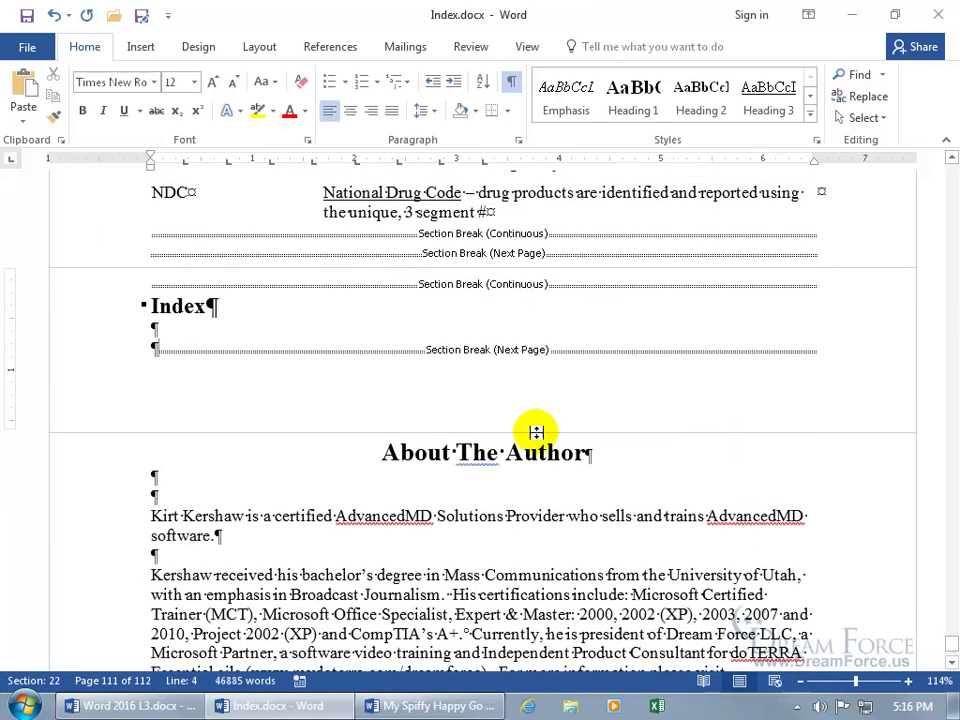
Add an empty paragraph under the Index heading and place the cursor there.
left_click(168, 327)
key("Return")
left_click(168, 327)
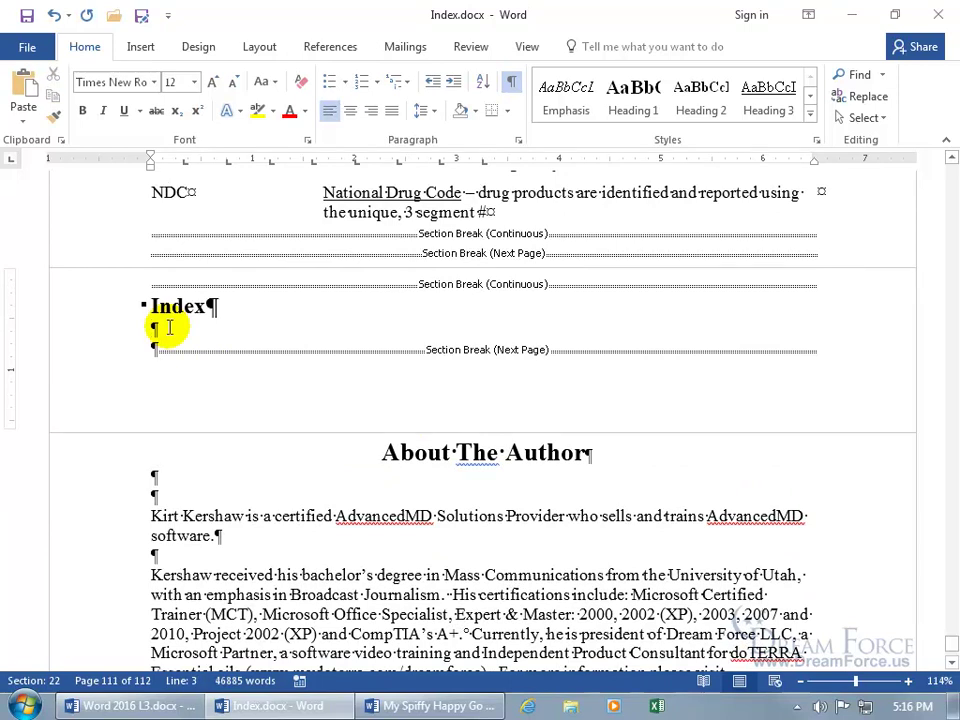
Insert a Classic-format index with right-aligned page numbers and dotted tab leaders.
left_click(324, 45)
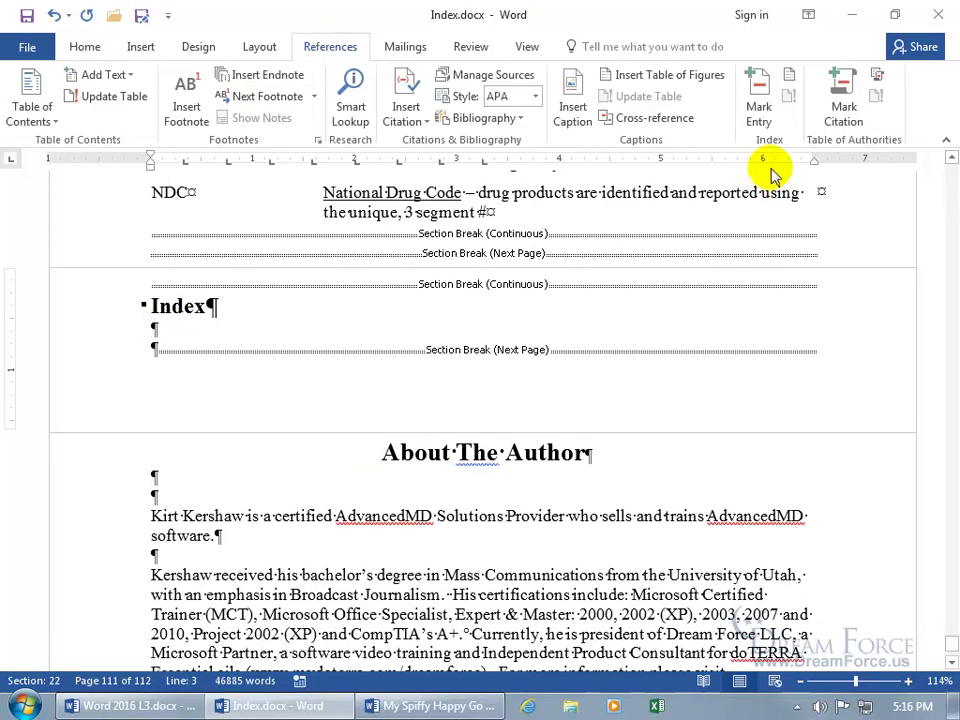
left_click(790, 76)
left_click(280, 336)
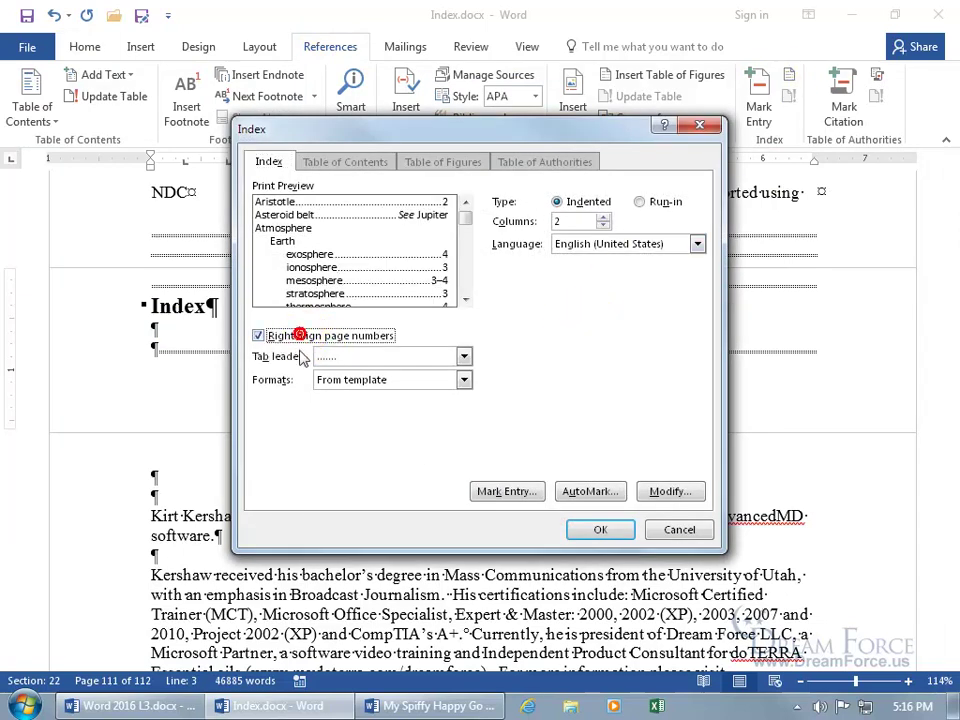
left_click(465, 380)
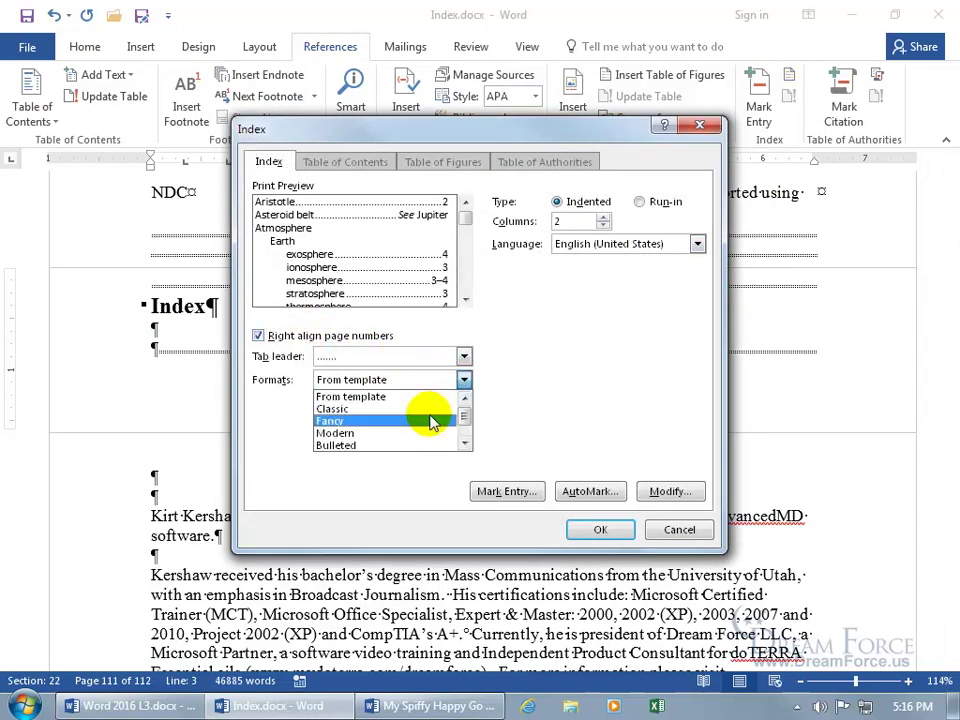
left_click(432, 410)
left_click(262, 336)
left_click(464, 356)
left_click(443, 389)
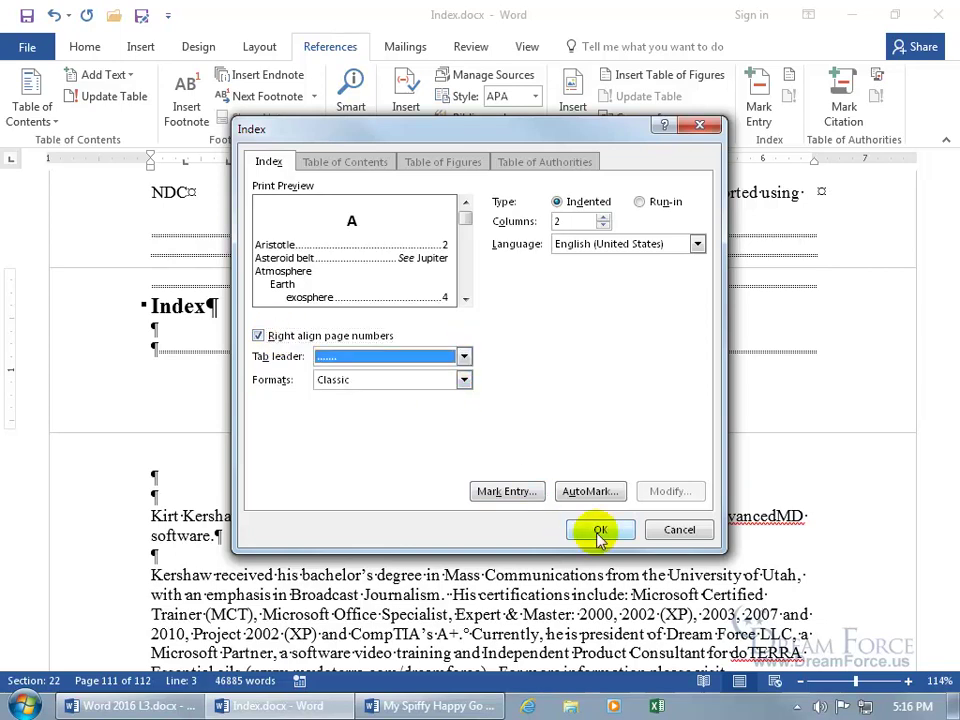
left_click(600, 530)
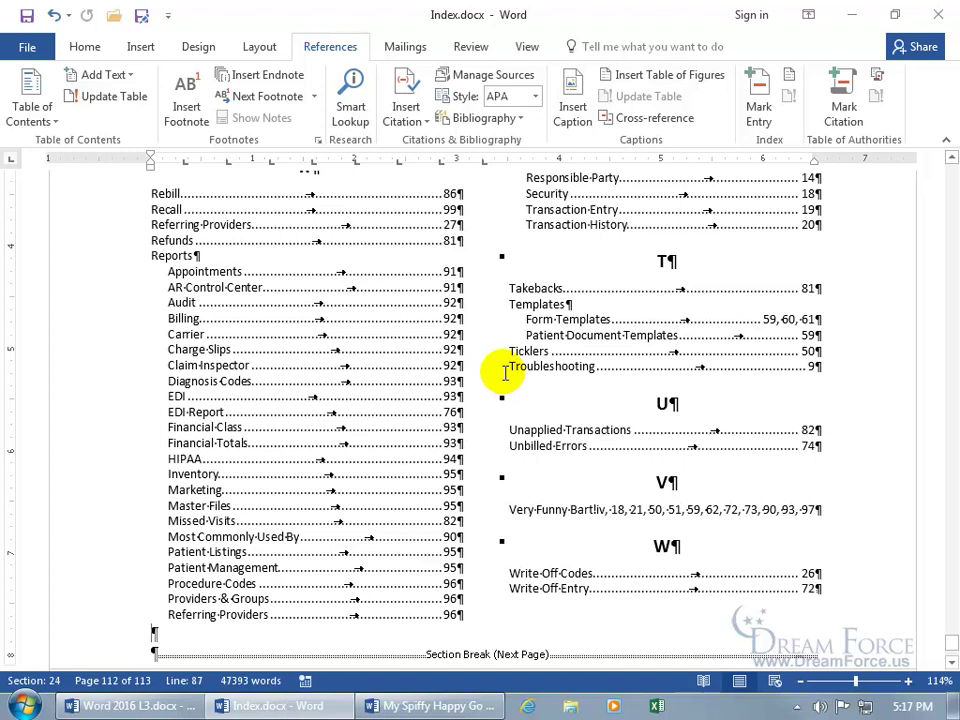
Undo the Classic index and hide the formatting marks.
left_click(54, 16)
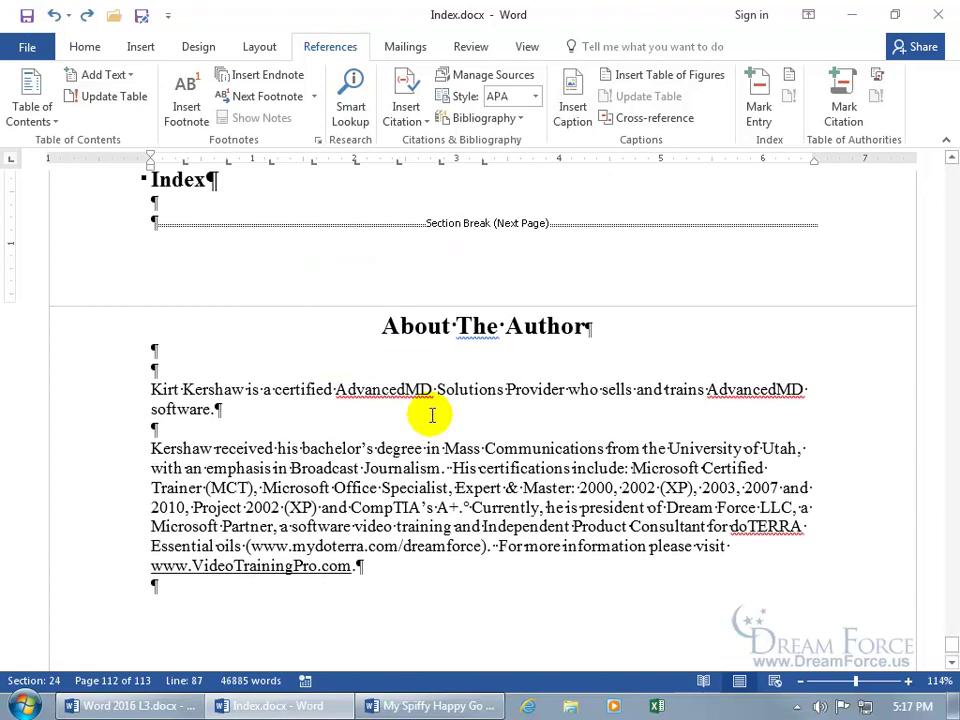
scroll(332, 375, "up", 2)
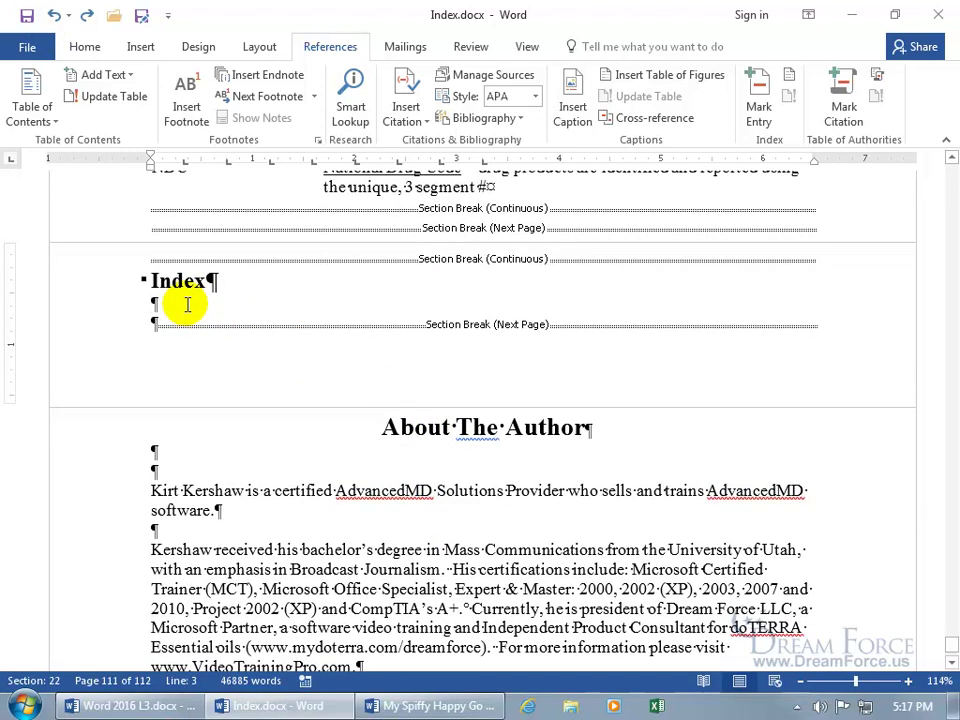
left_click(90, 47)
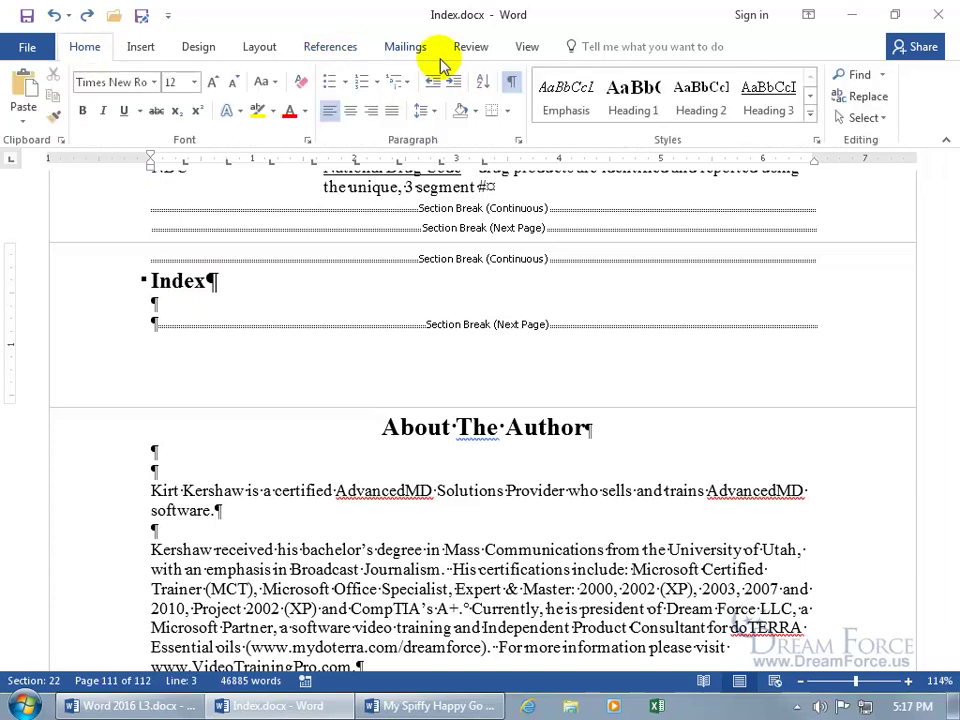
left_click(512, 88)
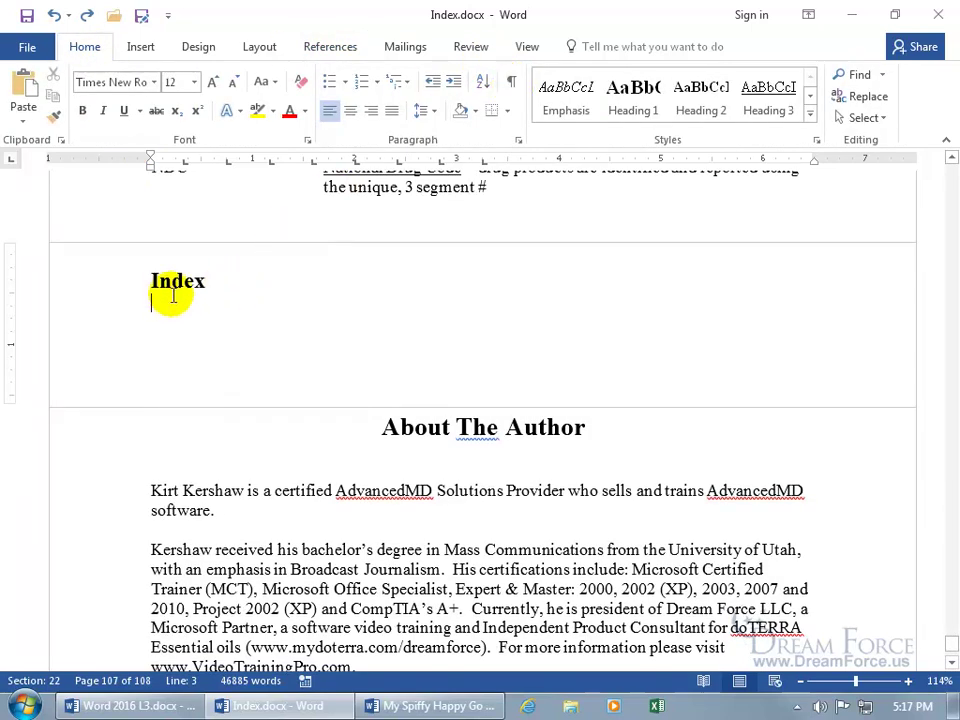
Insert a Modern-format index with right-aligned page numbers and dotted tab leaders.
left_click(332, 47)
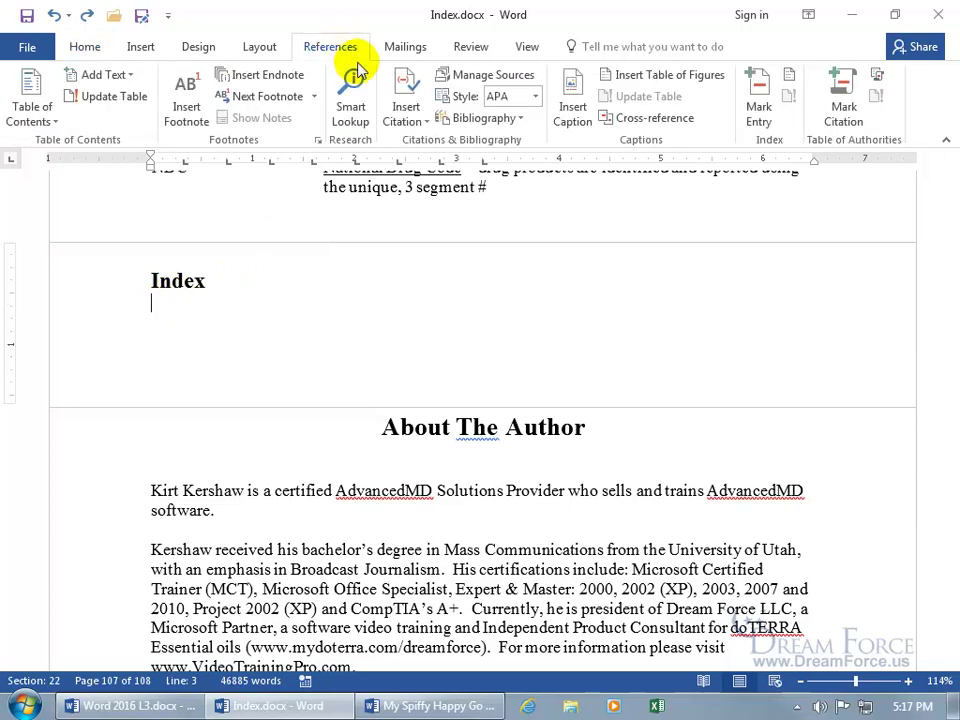
left_click(789, 75)
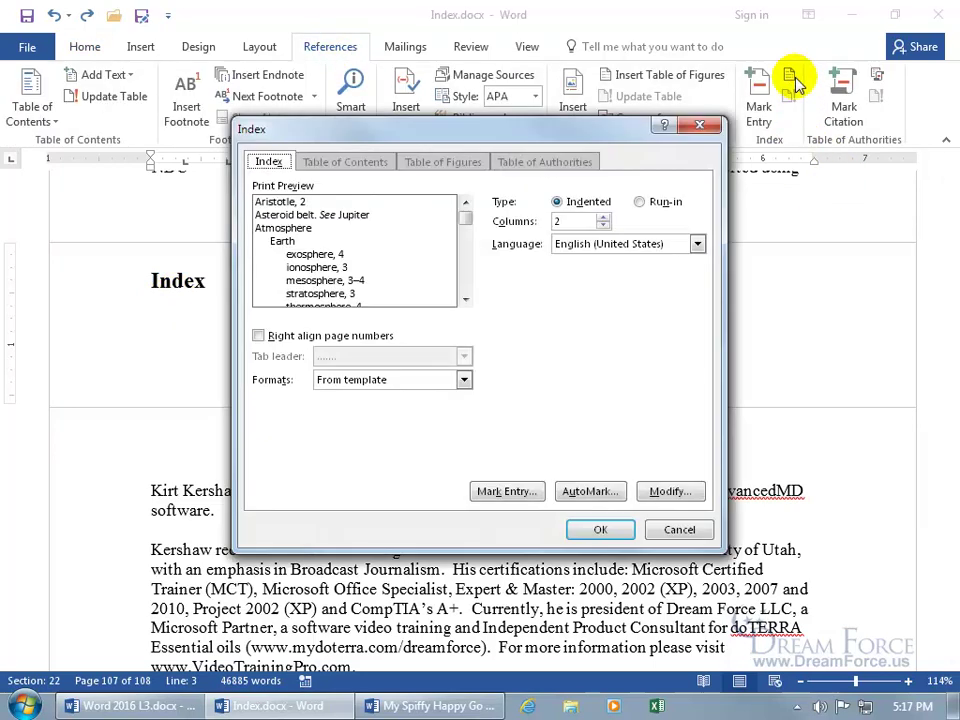
left_click(351, 381)
left_click(350, 433)
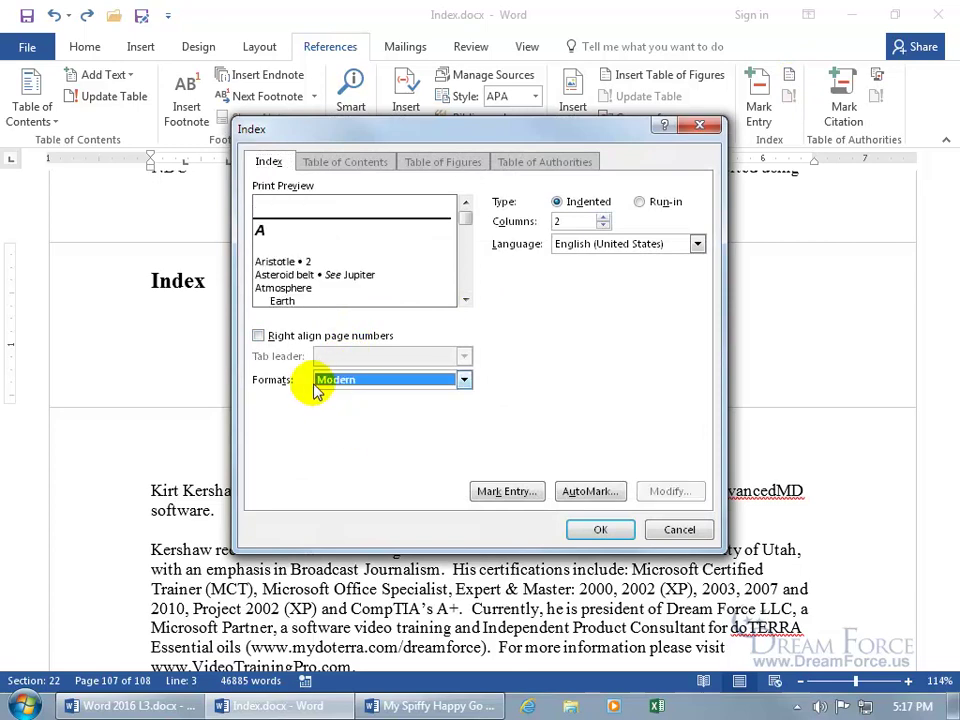
left_click(260, 336)
left_click(463, 357)
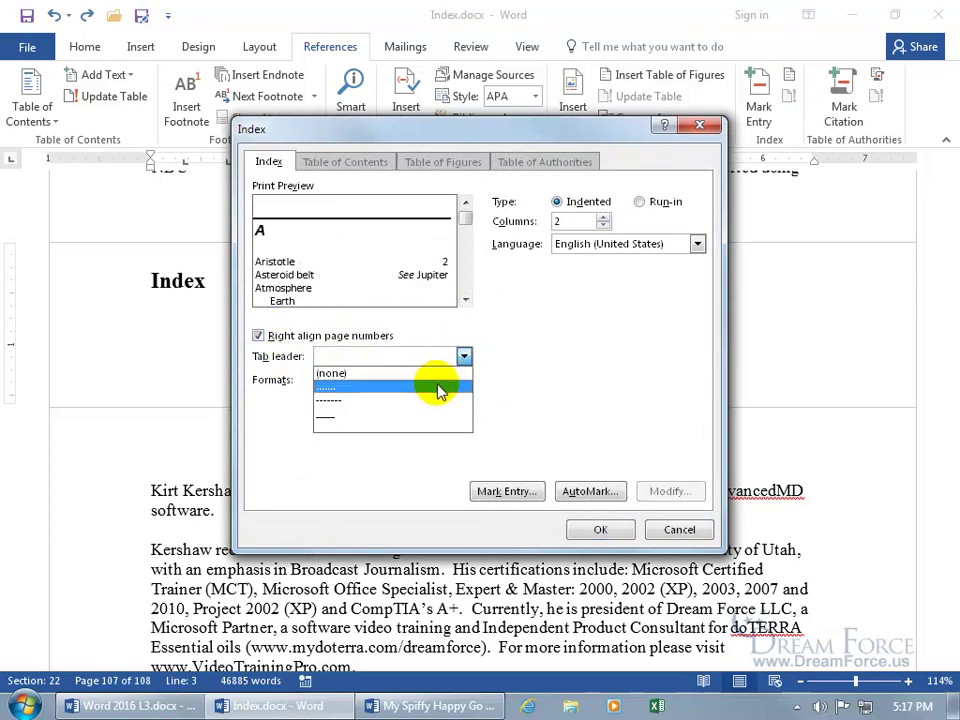
left_click(434, 386)
left_click(601, 529)
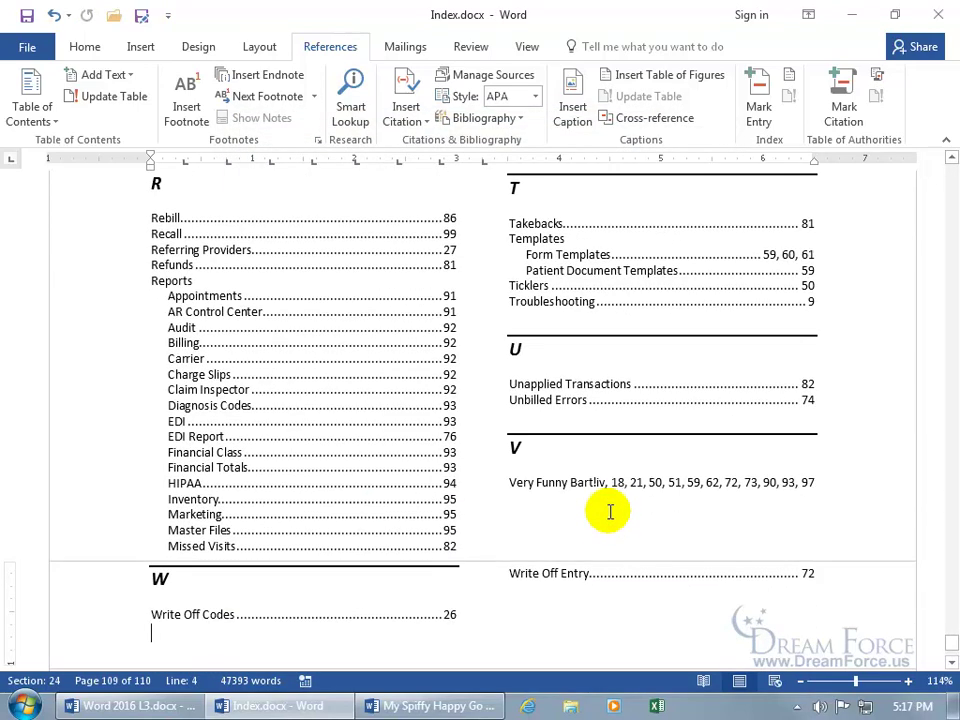
scroll(608, 510, "up", 6)
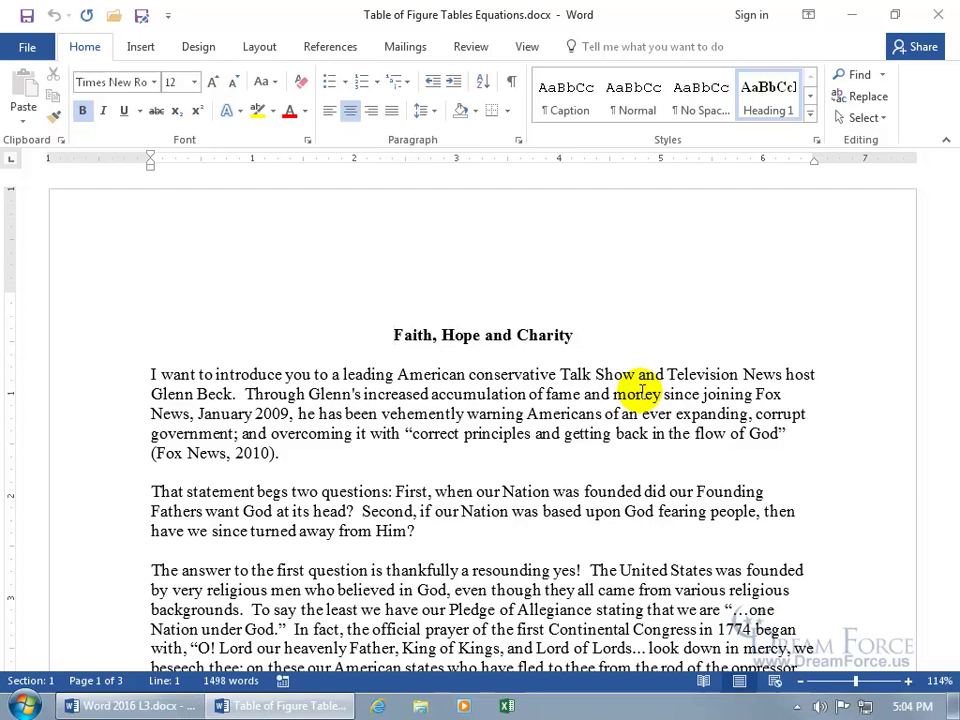
left_click_drag(947, 214, 947, 317)
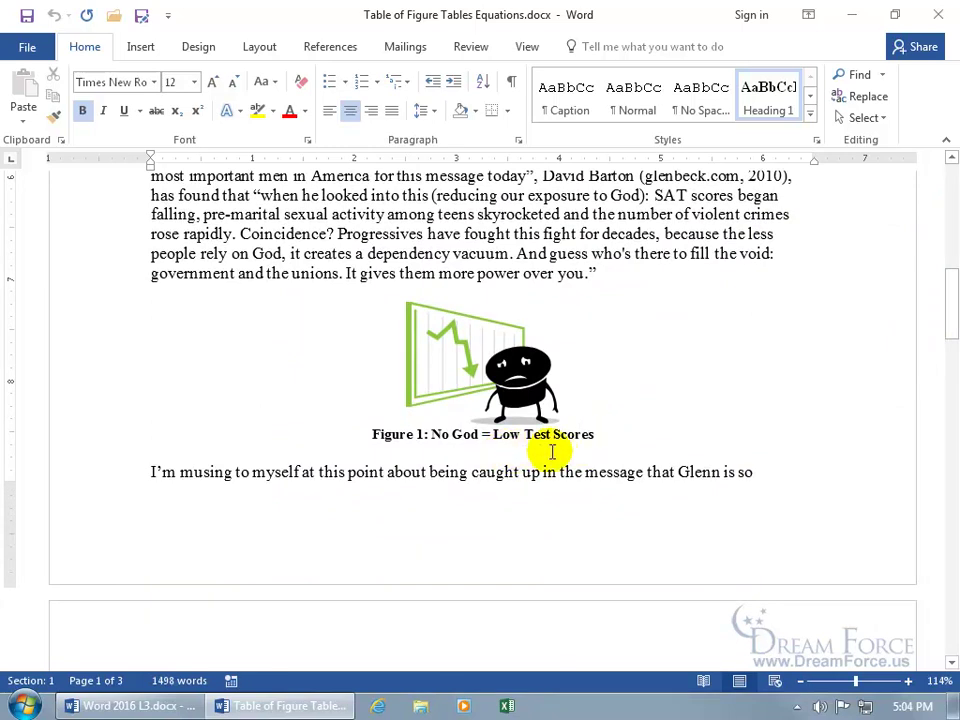
left_click_drag(951, 313, 945, 542)
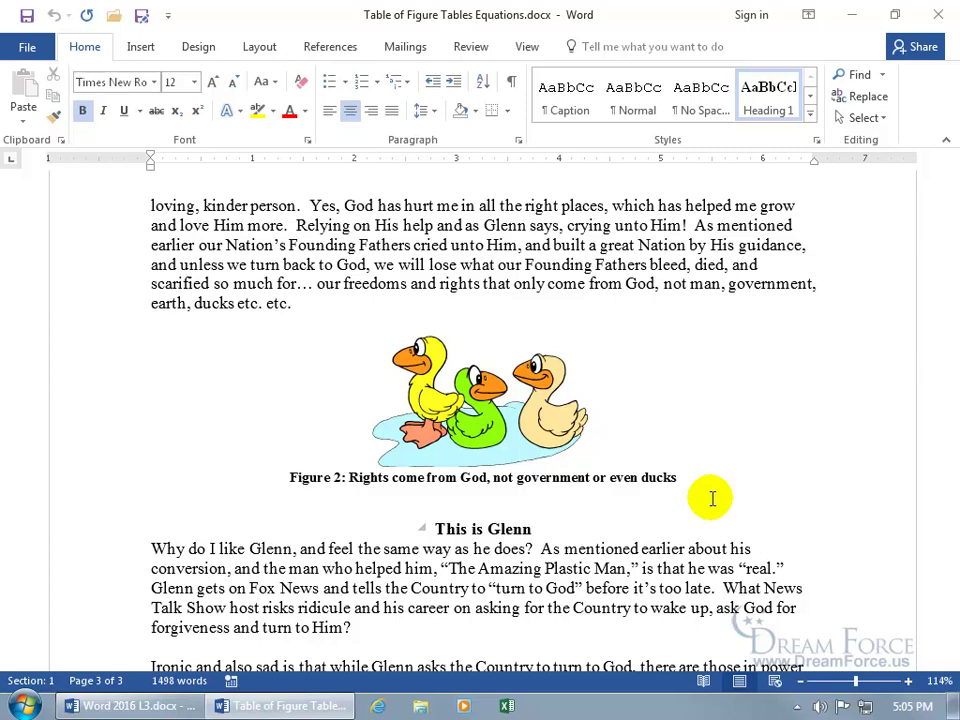
key("ctrl+Home")
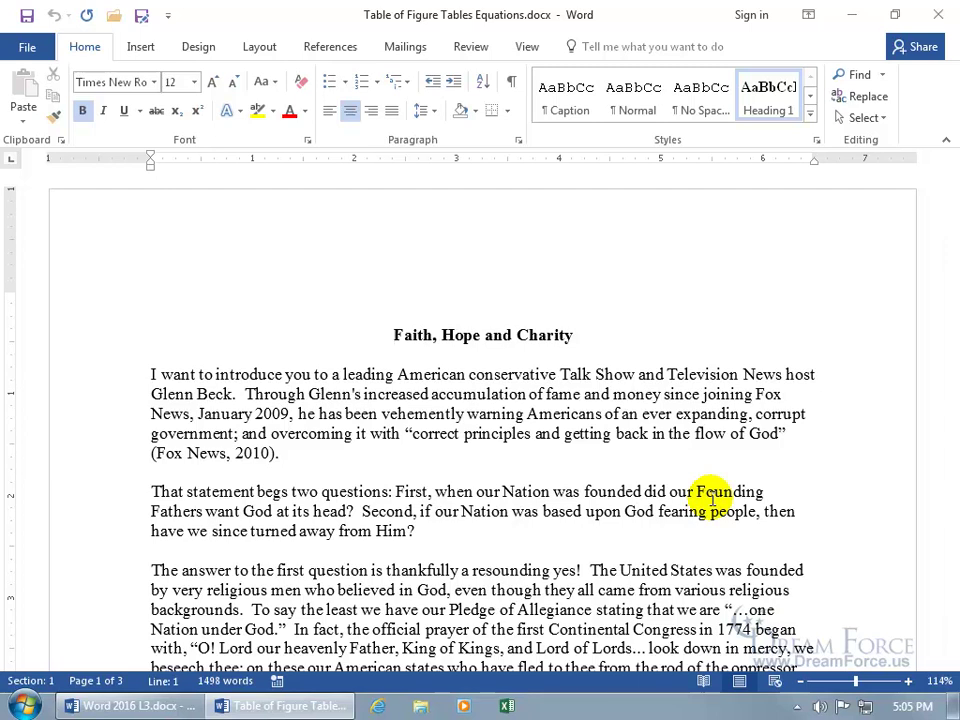
Insert a page break before the title and add three empty paragraphs above it.
key("ctrl+Return")
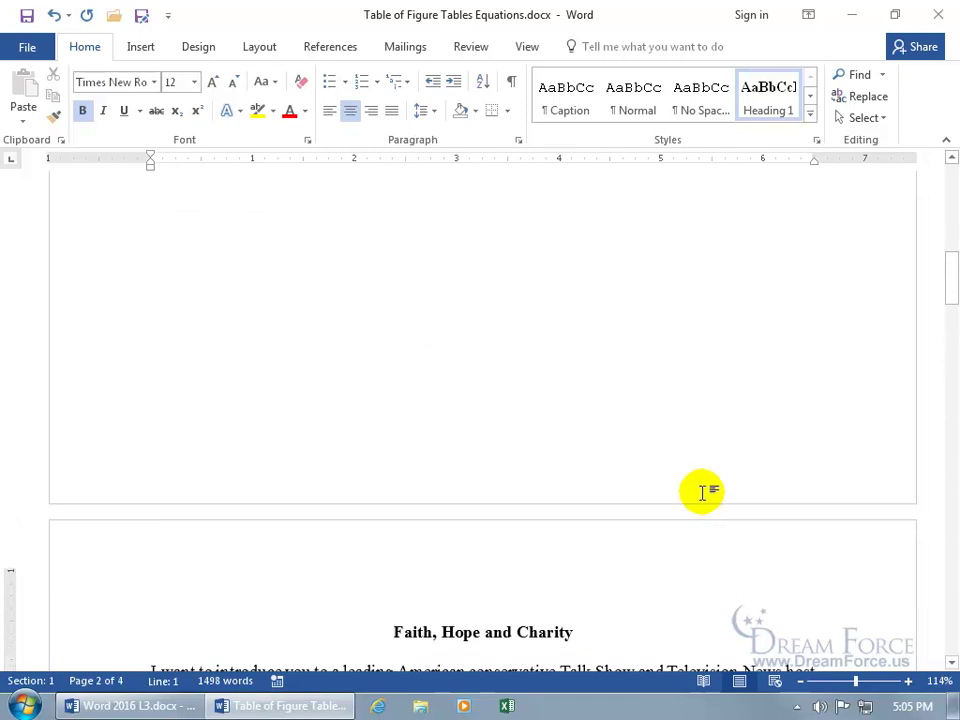
scroll(703, 491, "up", 10)
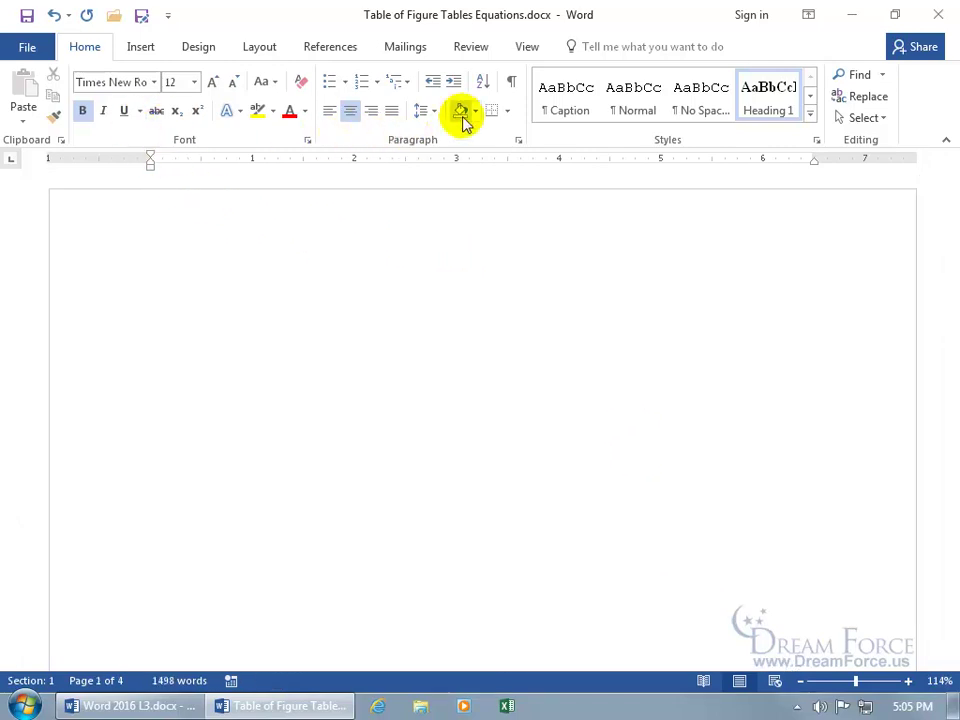
left_click(511, 81)
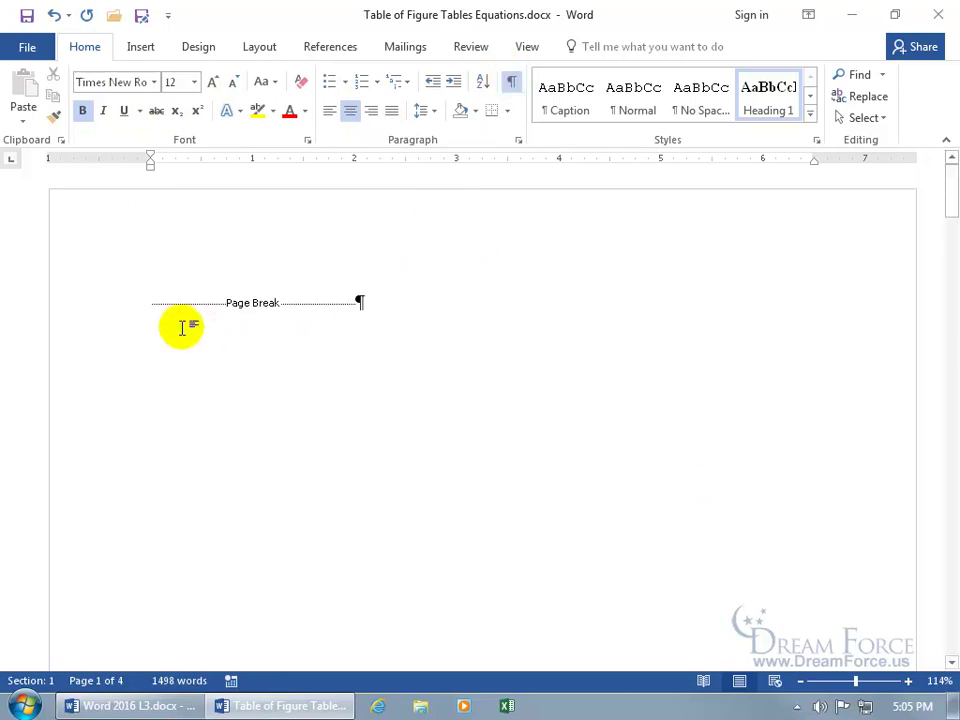
left_click(146, 302)
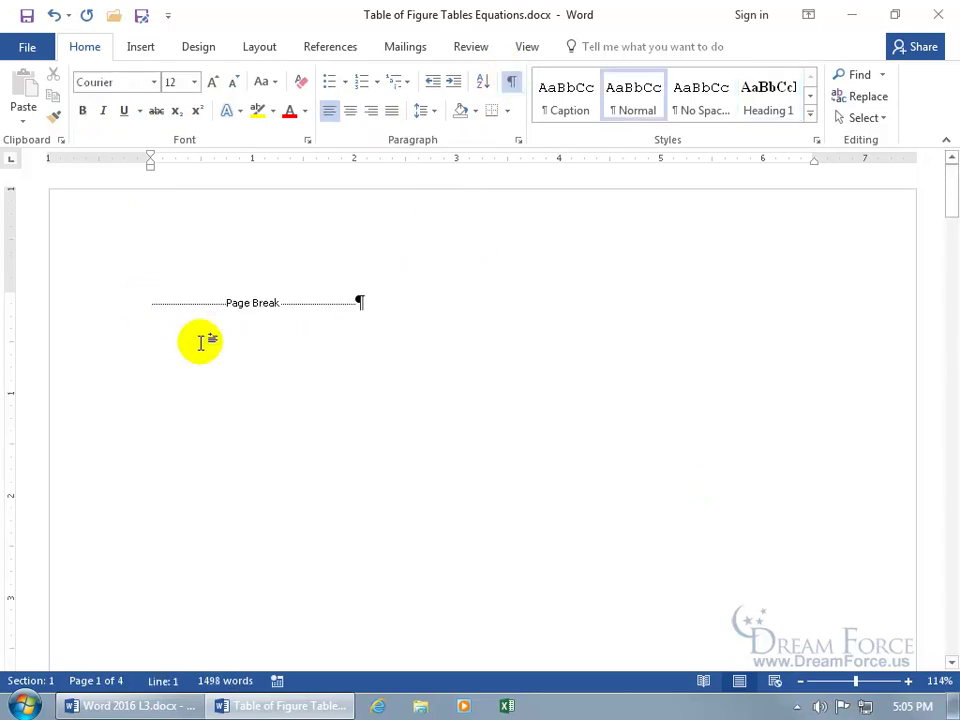
key("Return")
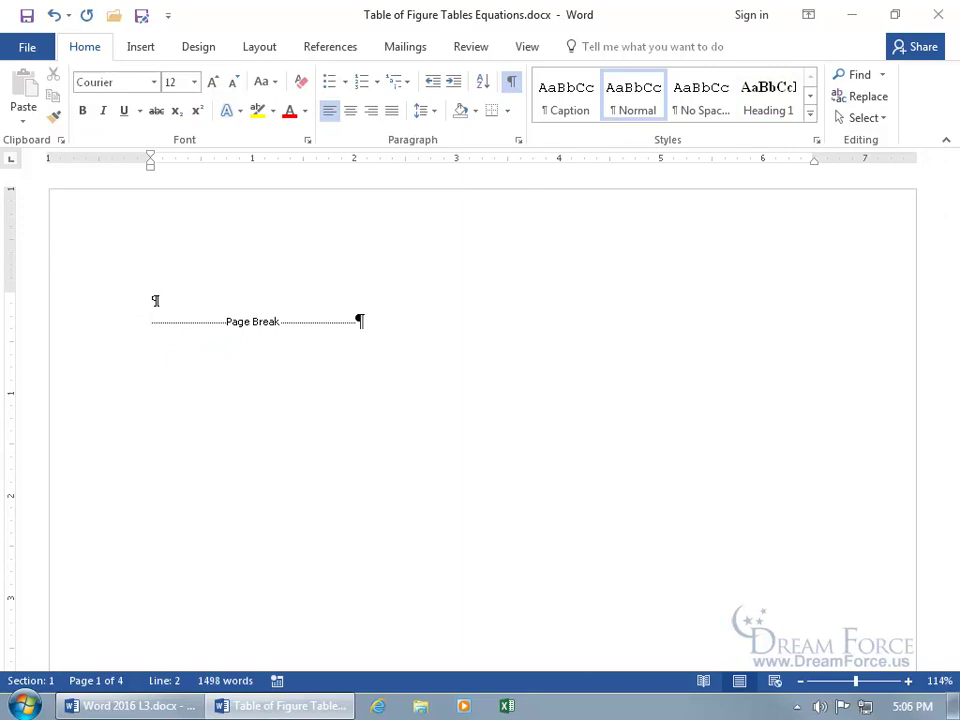
key("Return")
key("Return")
Set the font of the three empty paragraphs to Times New Roman.
left_click_drag(155, 300, 165, 342)
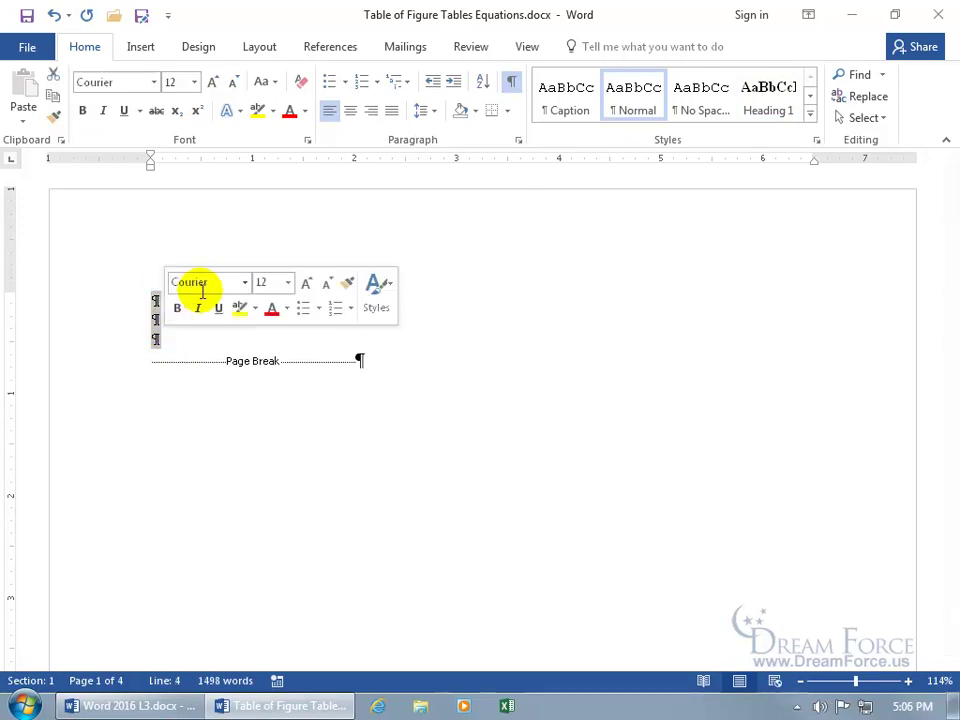
left_click(216, 284)
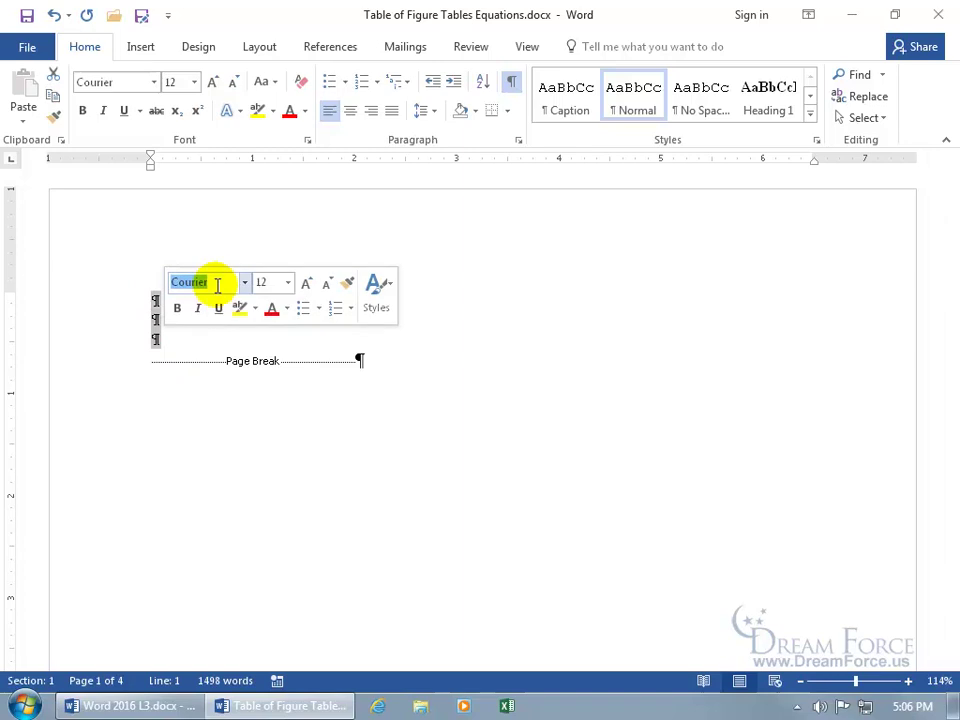
type("Times New Ro")
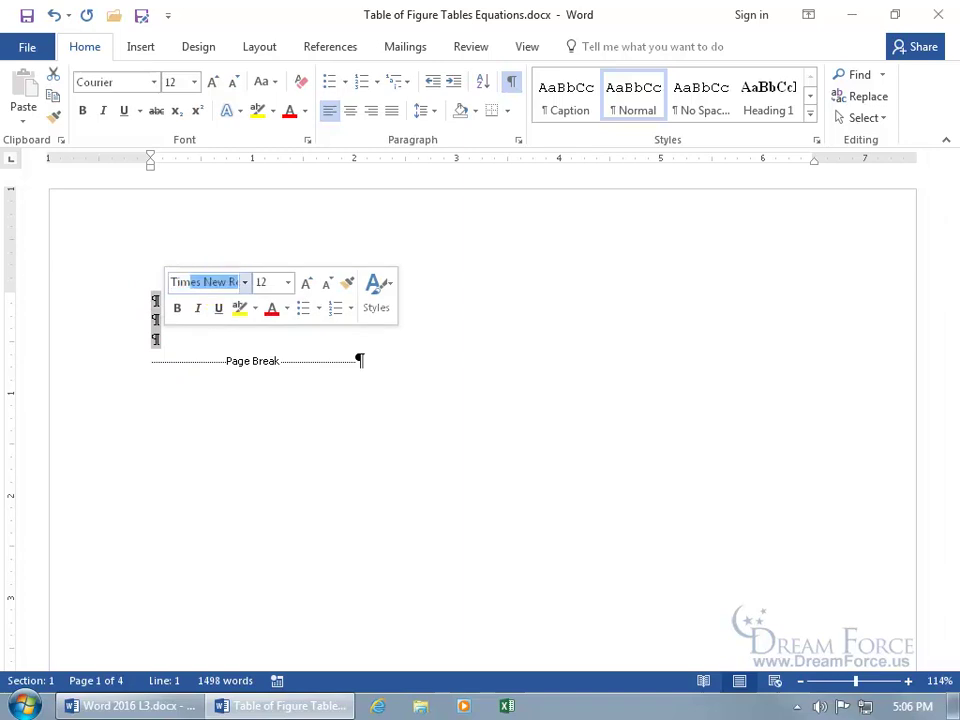
key("Return")
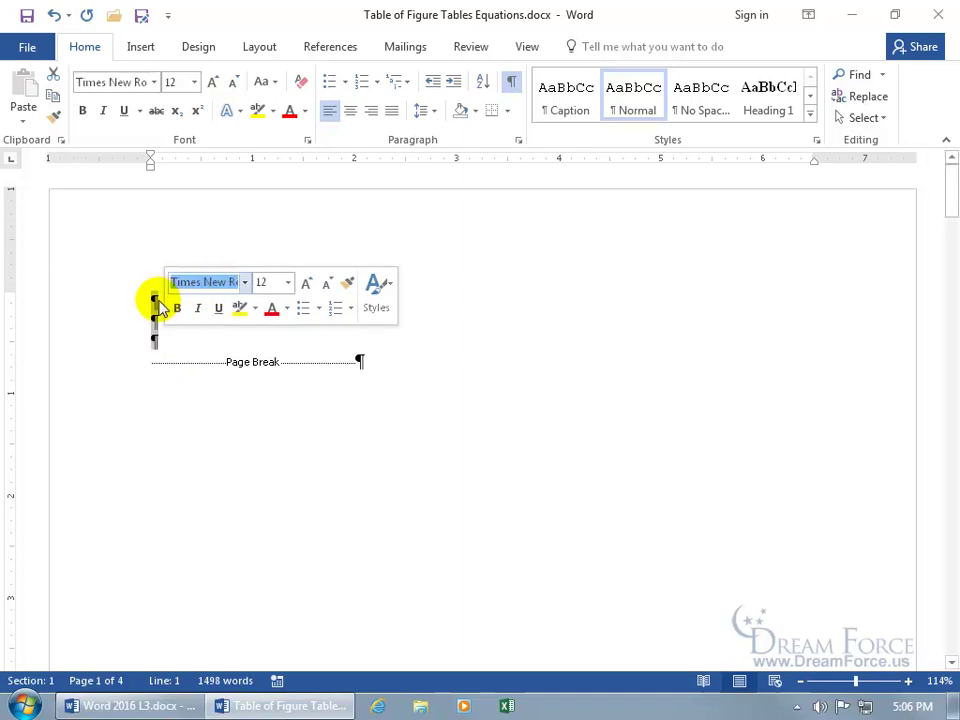
left_click(157, 300)
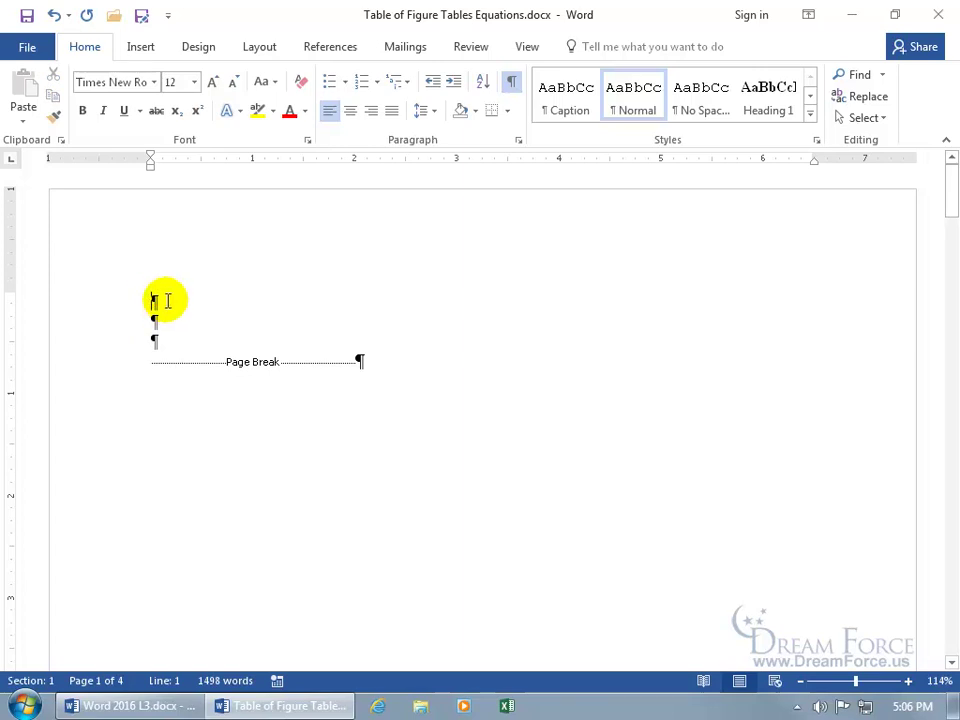
Type a centred 'Table of Figures' heading on the first line and make it 14 pt.
left_click(556, 290)
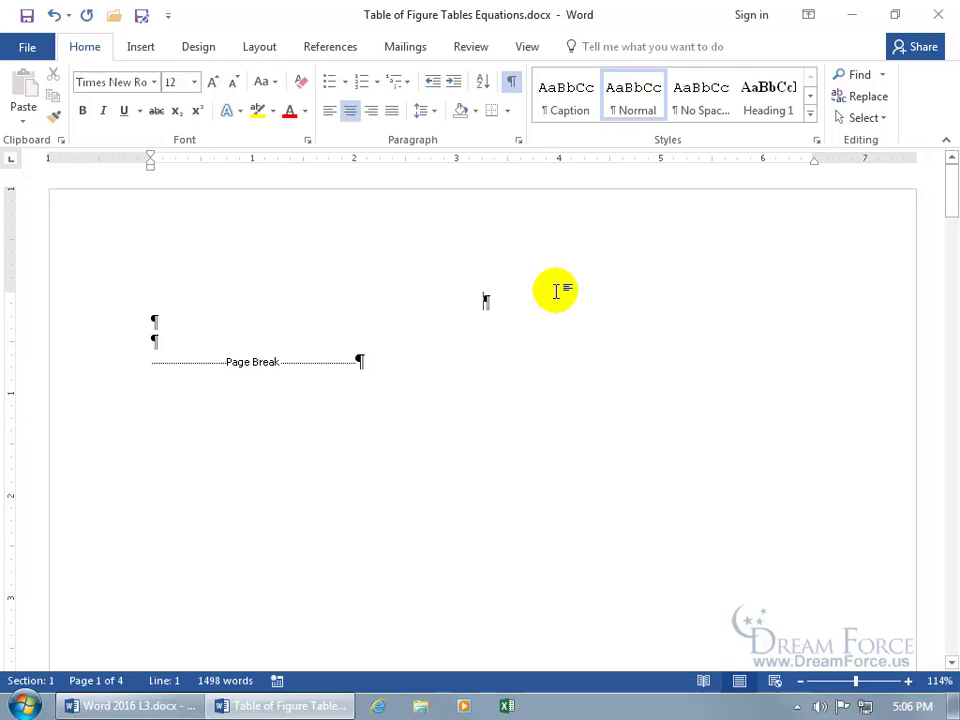
type("Table of")
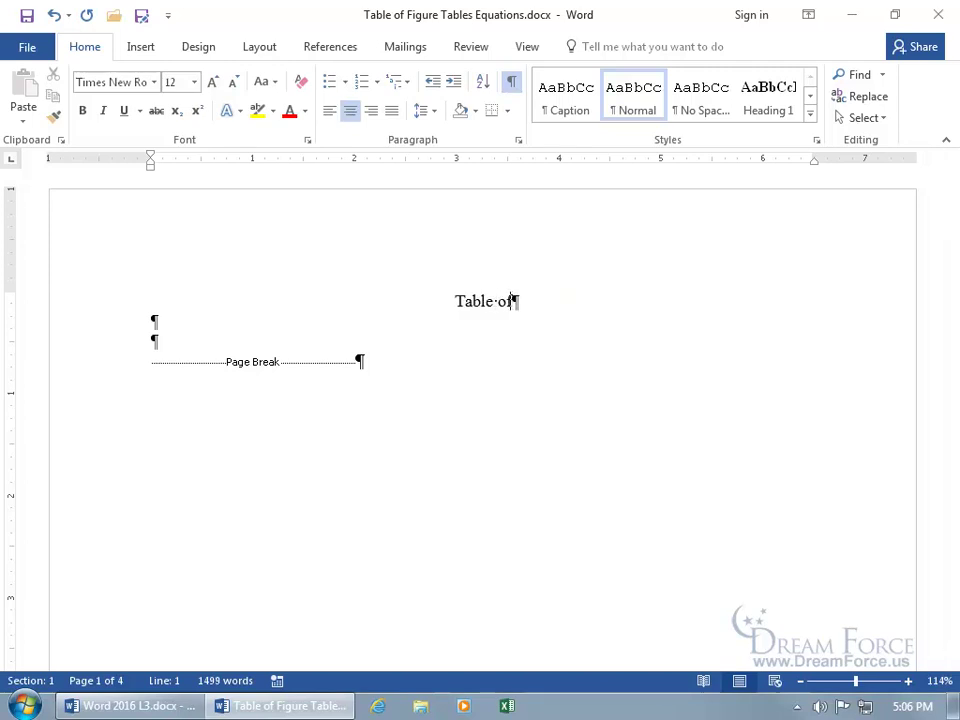
type(" Figures")
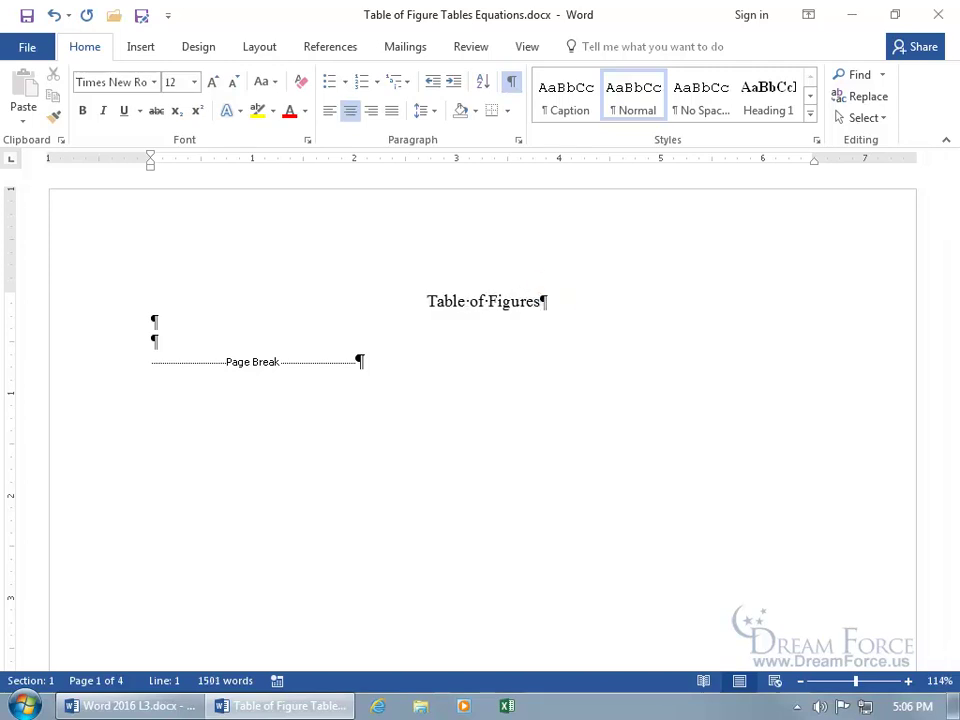
triple_click(557, 298)
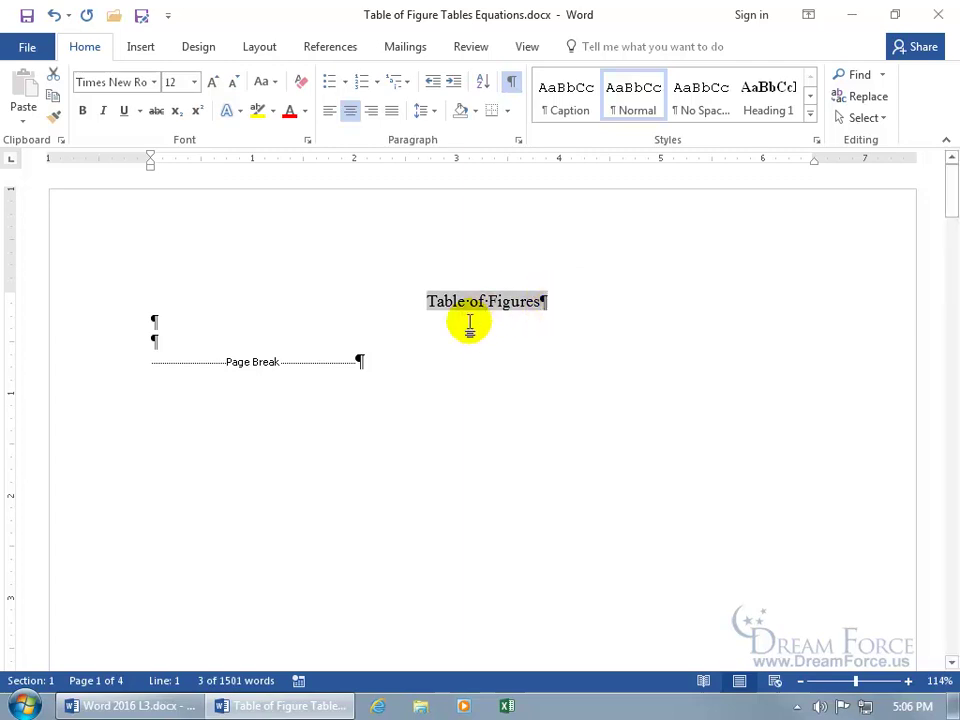
left_click(194, 82)
left_click(180, 192)
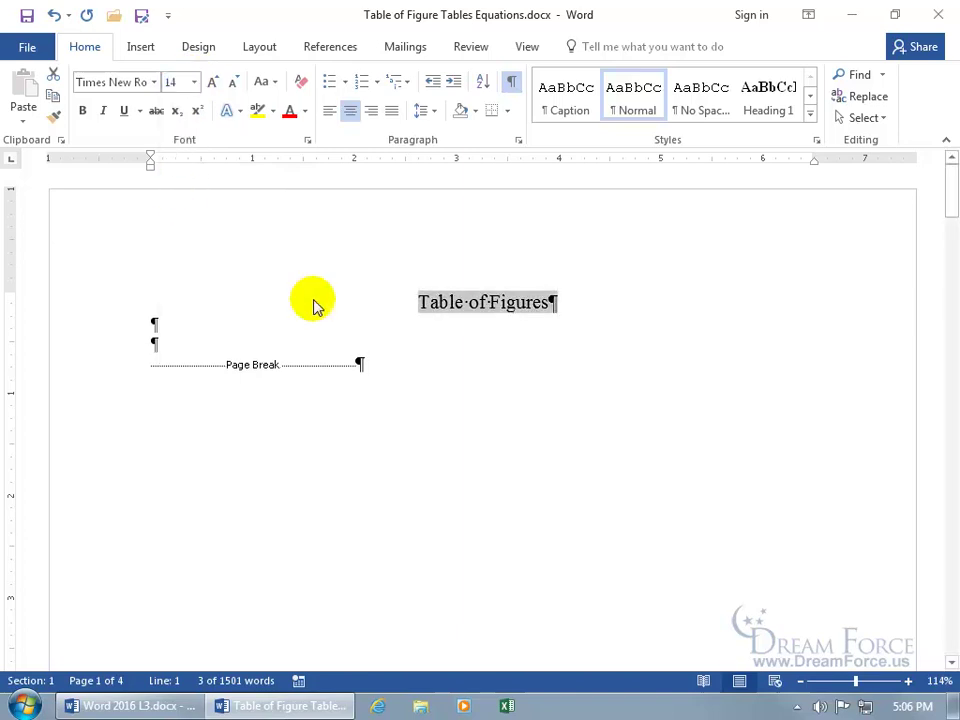
left_click(205, 347)
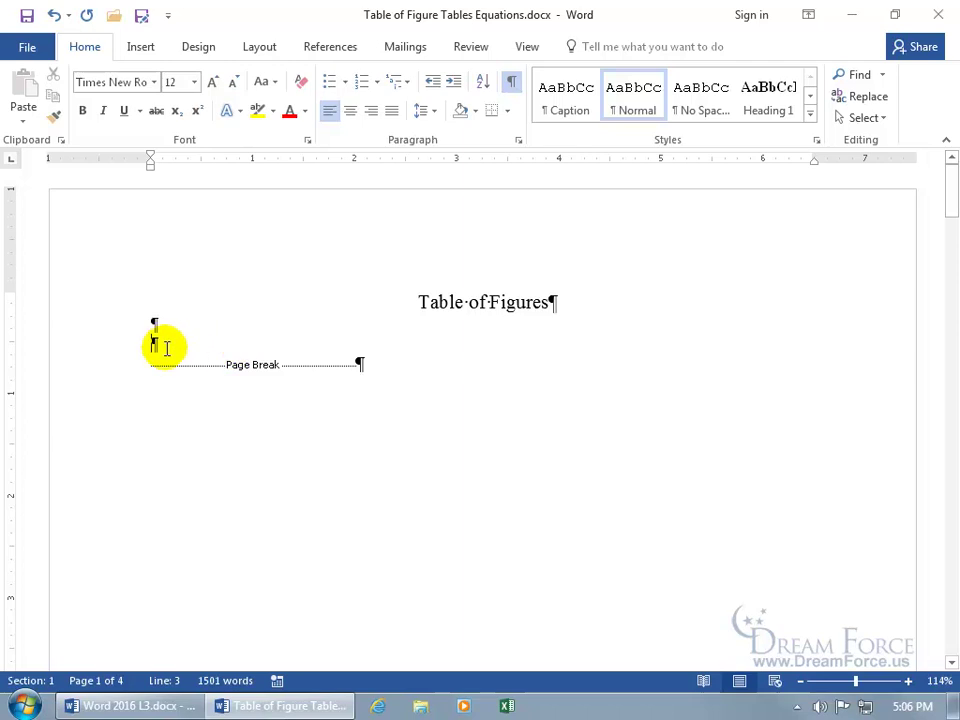
left_click(343, 49)
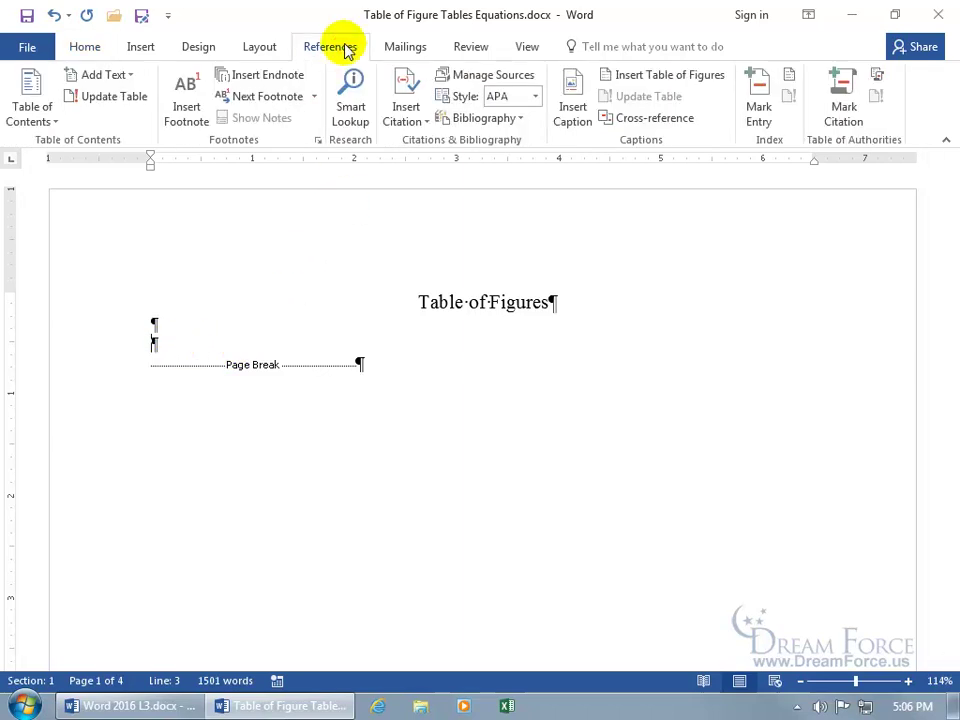
Open the Table of Figures dialog, preview the Equation caption label, then set it back to Figure.
left_click(676, 77)
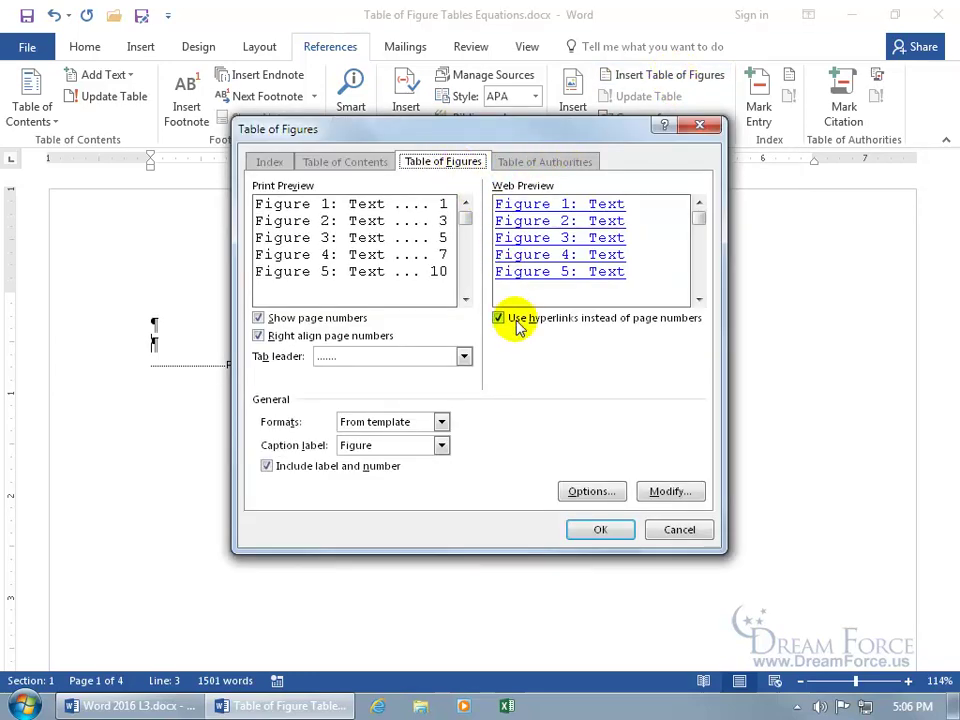
left_click(441, 447)
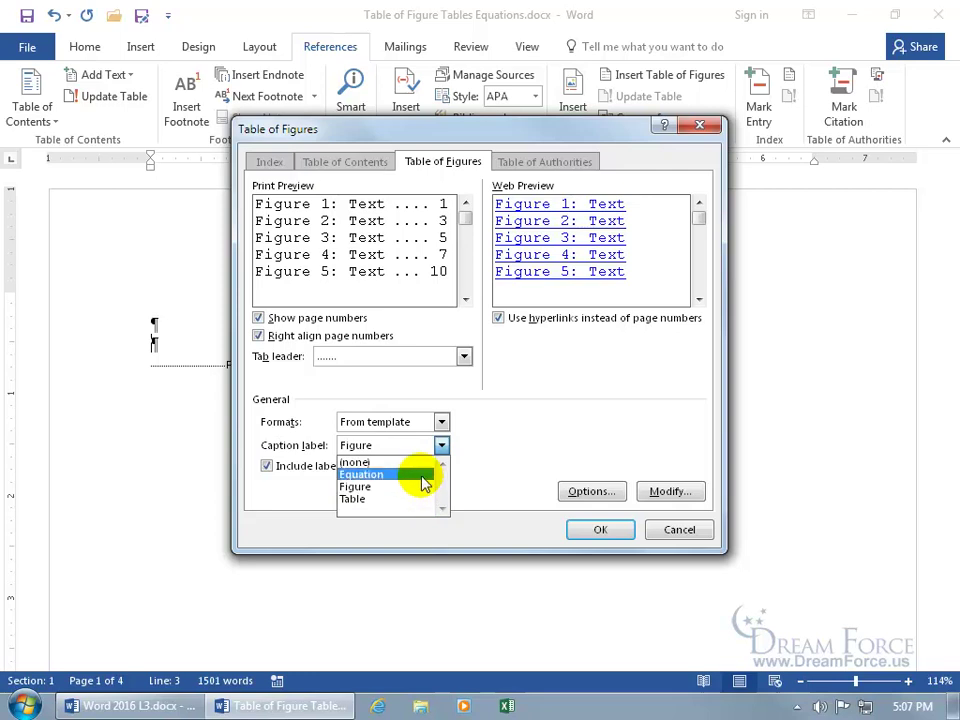
left_click(422, 476)
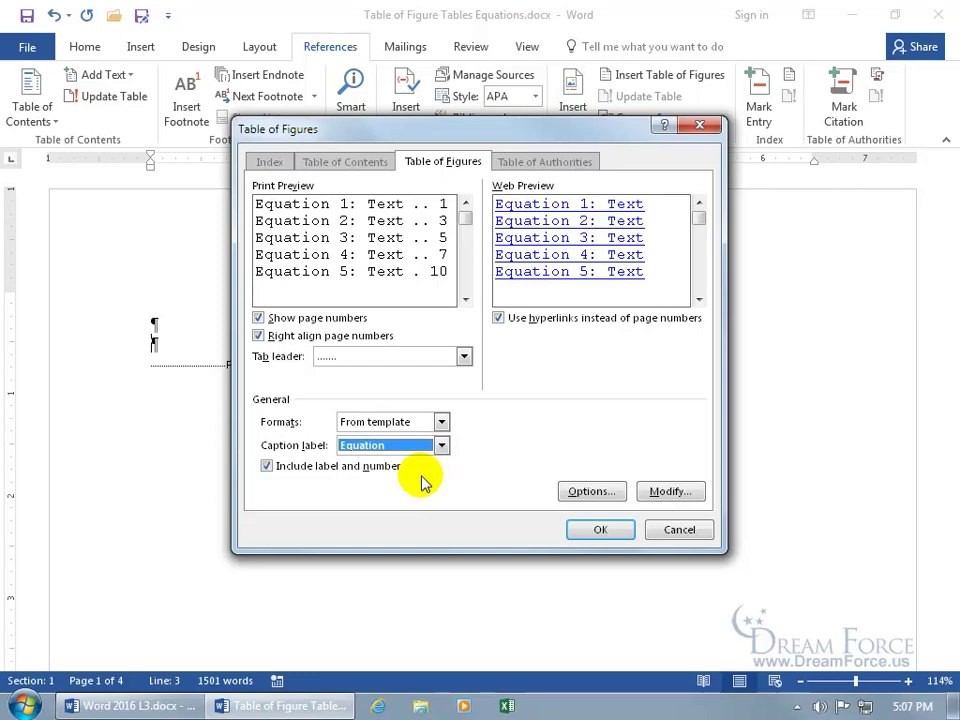
left_click(441, 445)
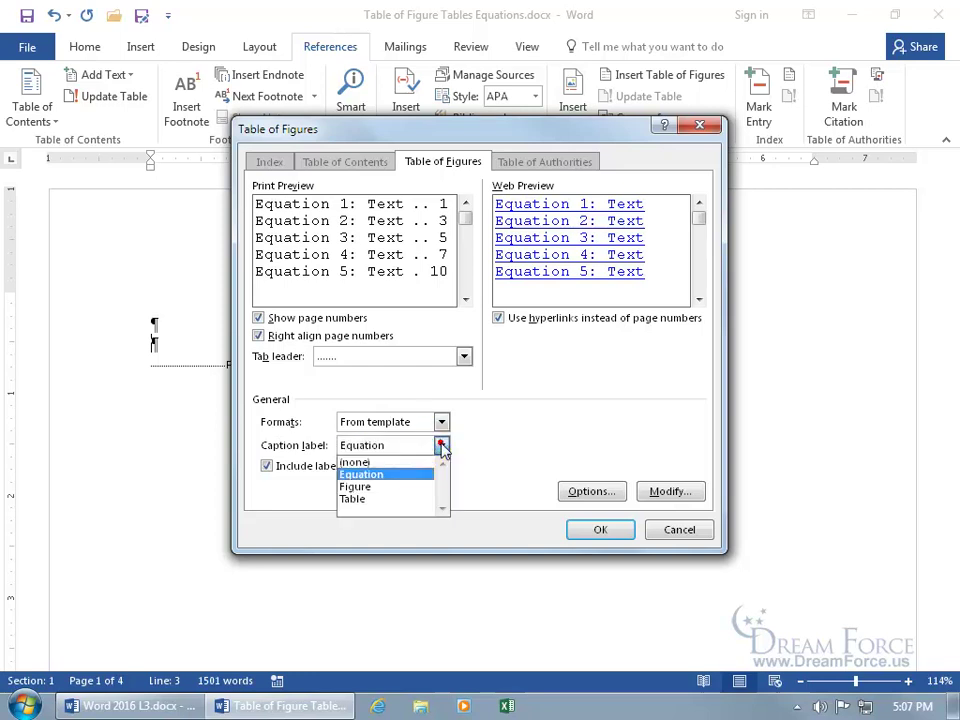
left_click(417, 488)
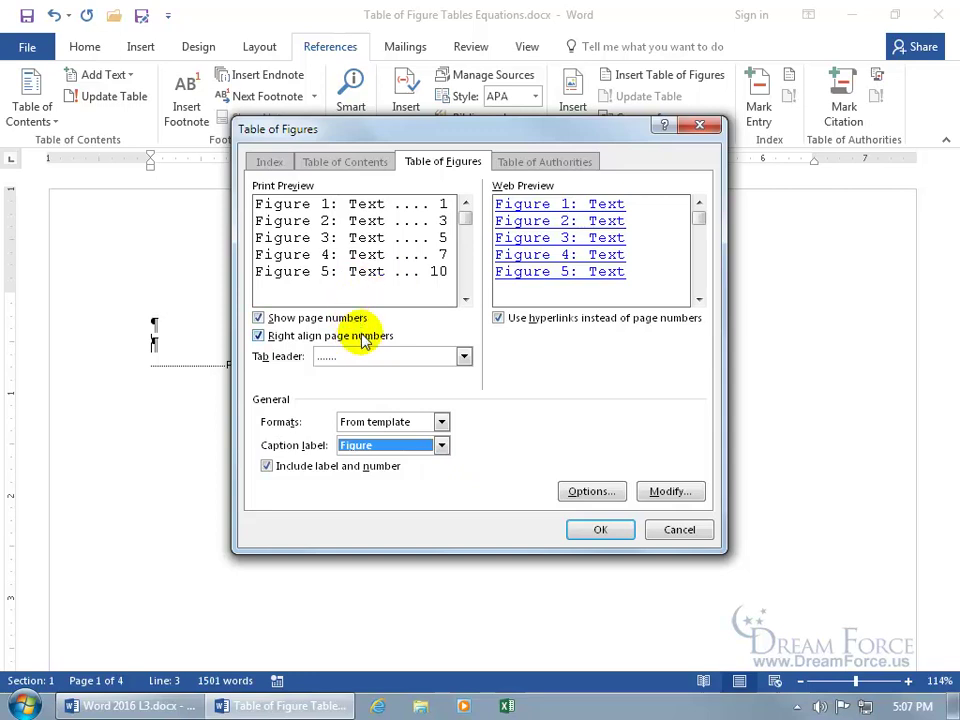
left_click(256, 317)
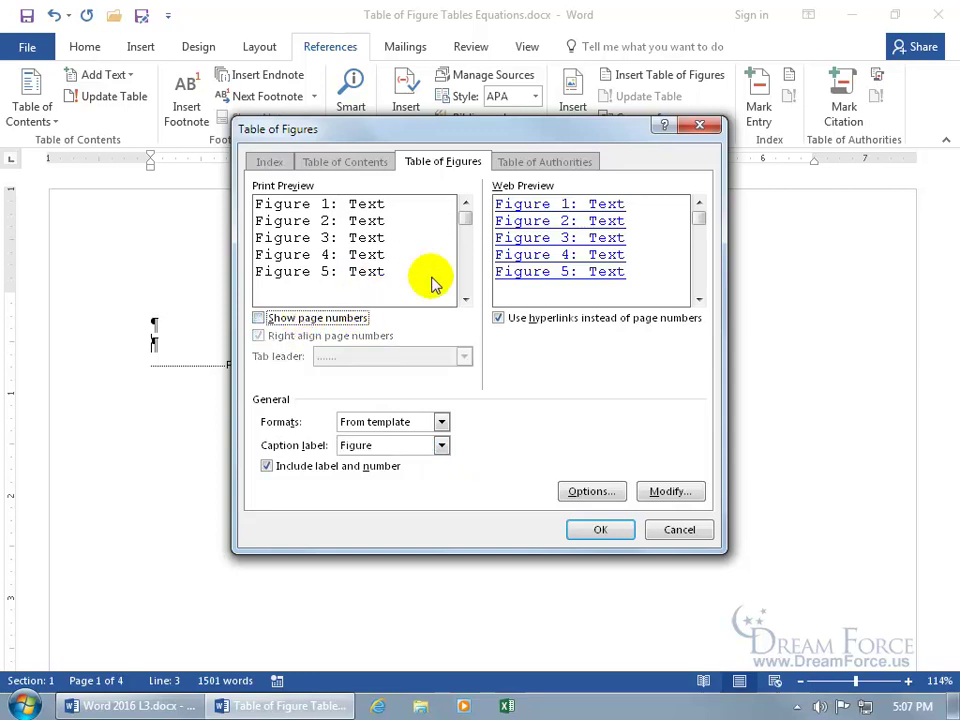
left_click(320, 317)
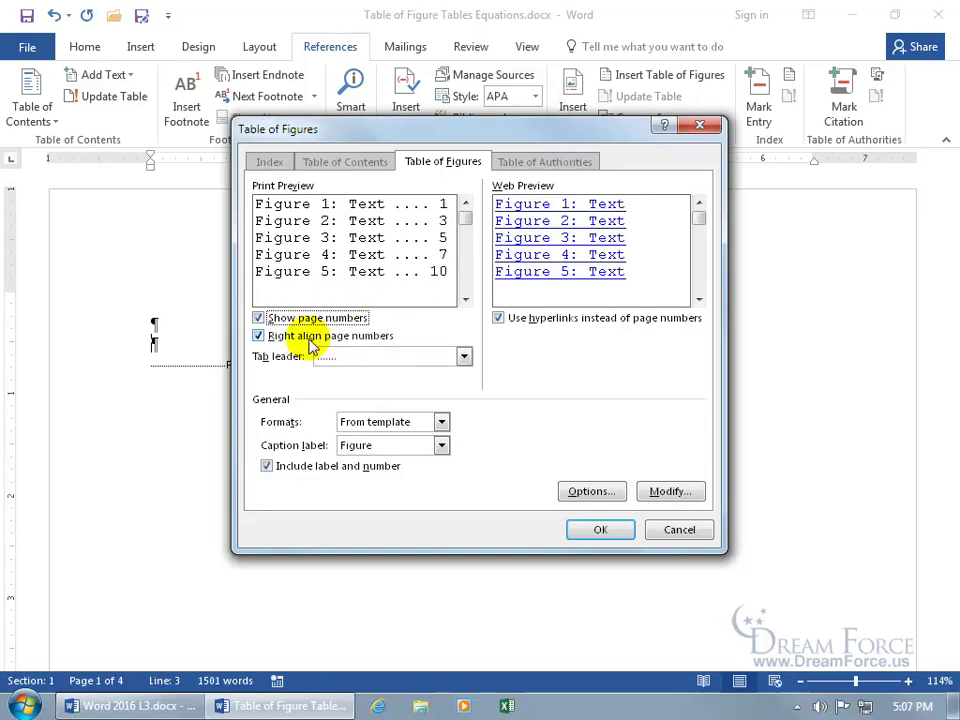
left_click(309, 338)
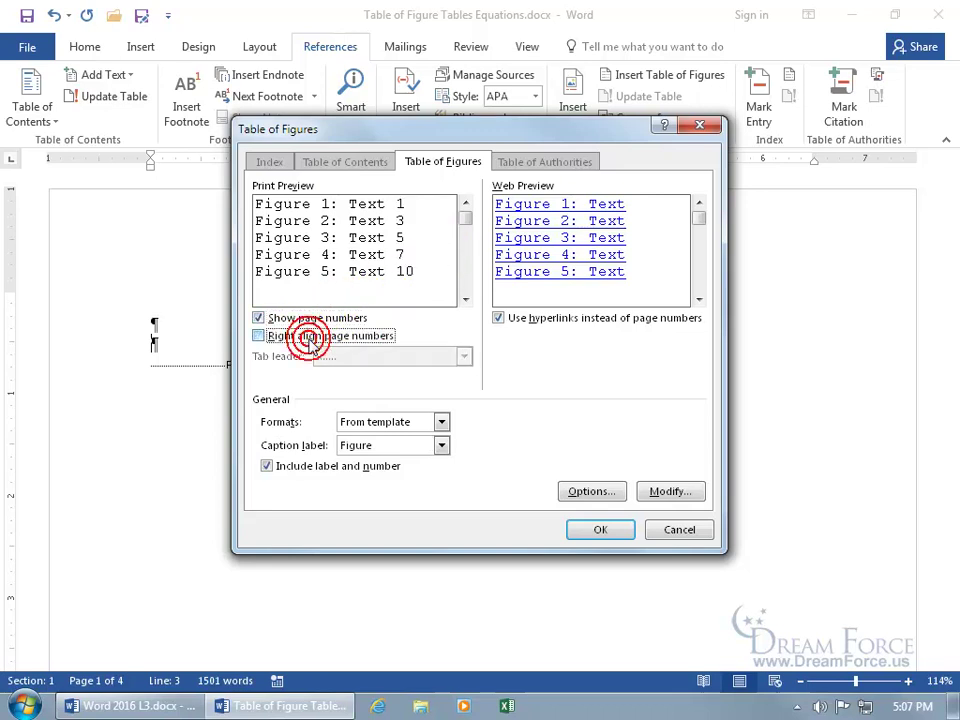
left_click(306, 338)
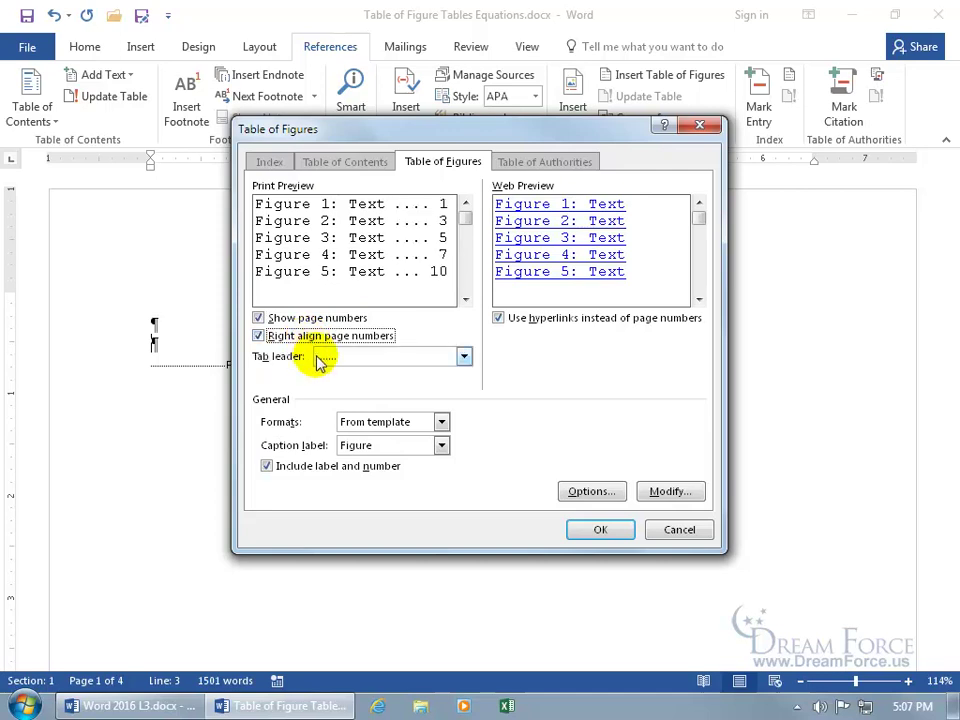
left_click(378, 358)
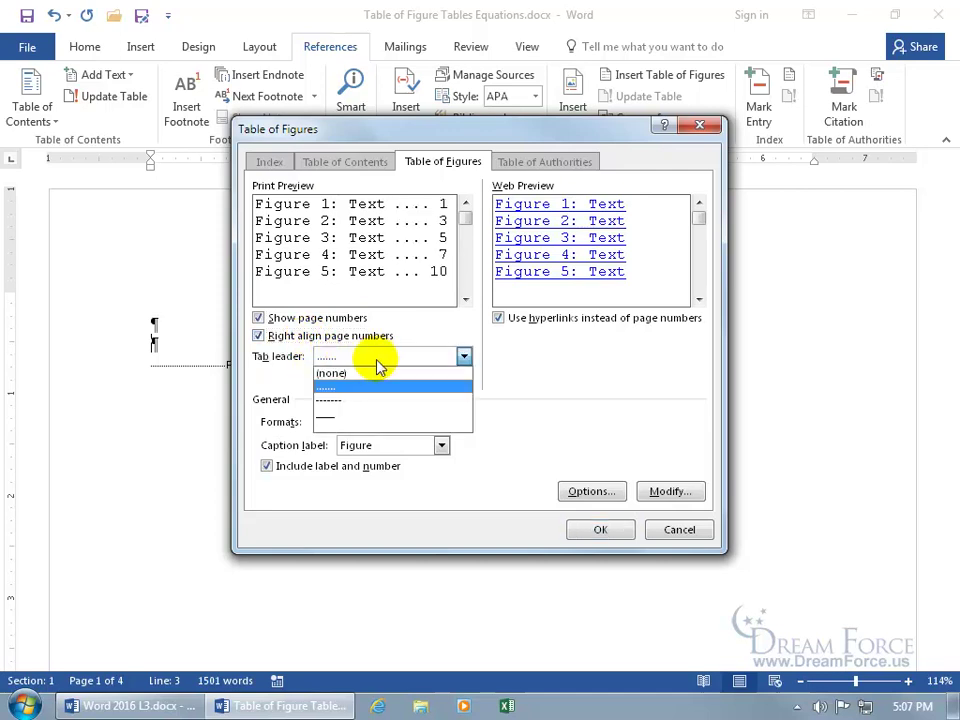
left_click(371, 374)
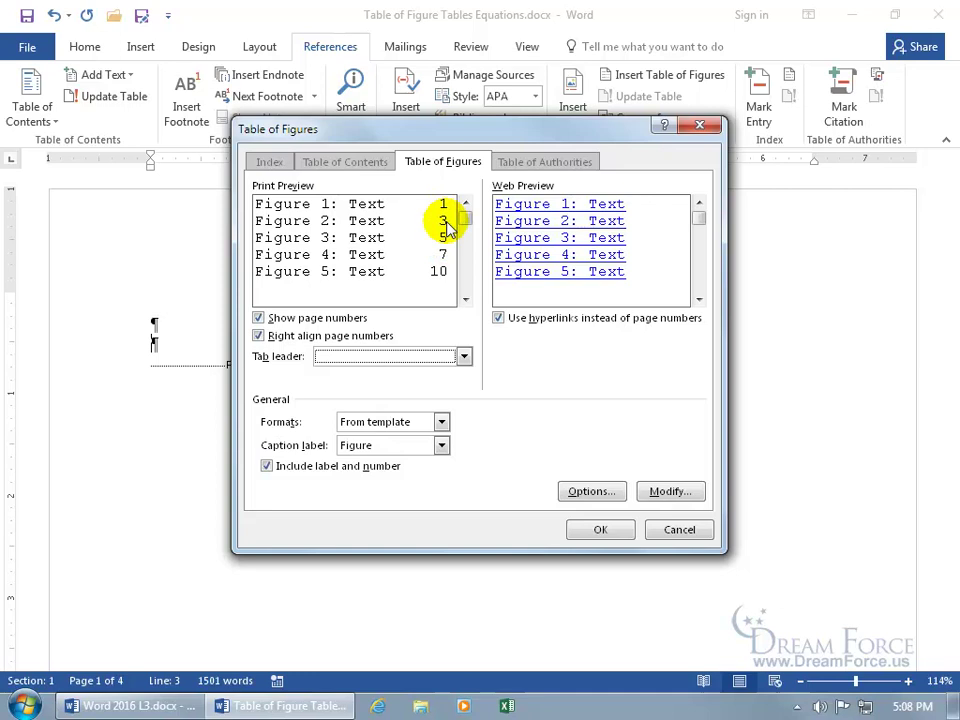
left_click(462, 357)
left_click(443, 389)
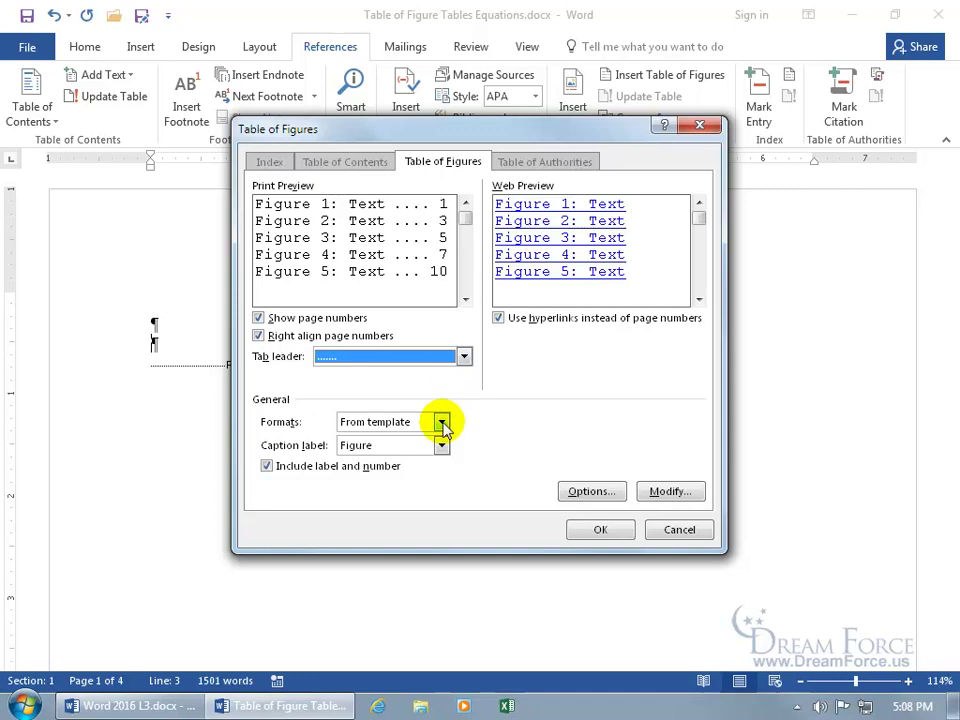
Preview the Classic and Distinctive formats, revert to From template, and open the Style dialog.
left_click(441, 422)
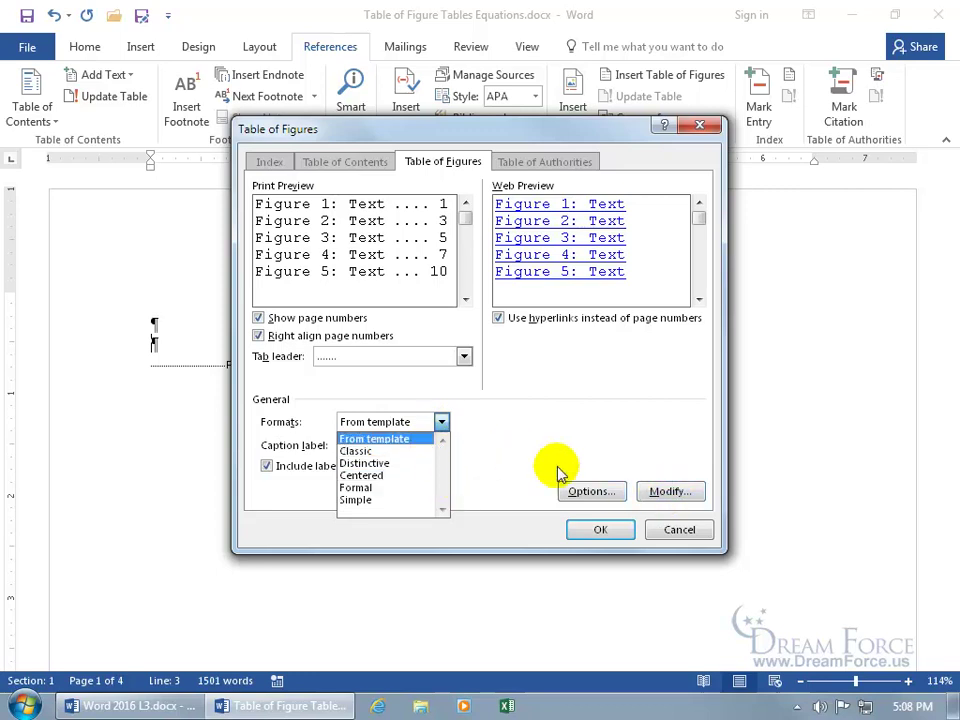
left_click(415, 452)
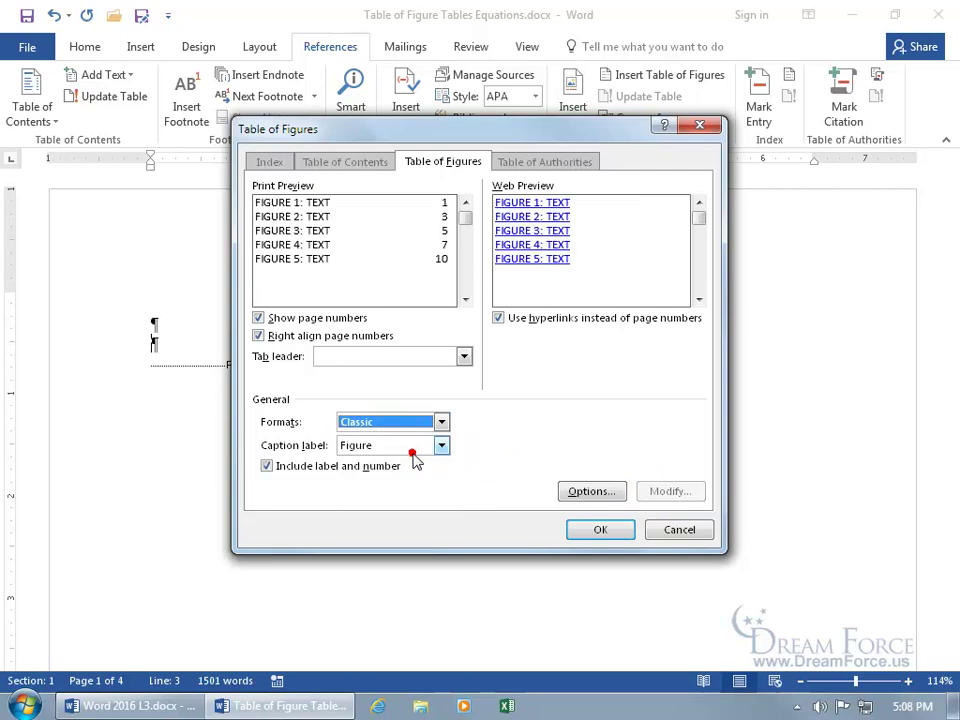
left_click(442, 422)
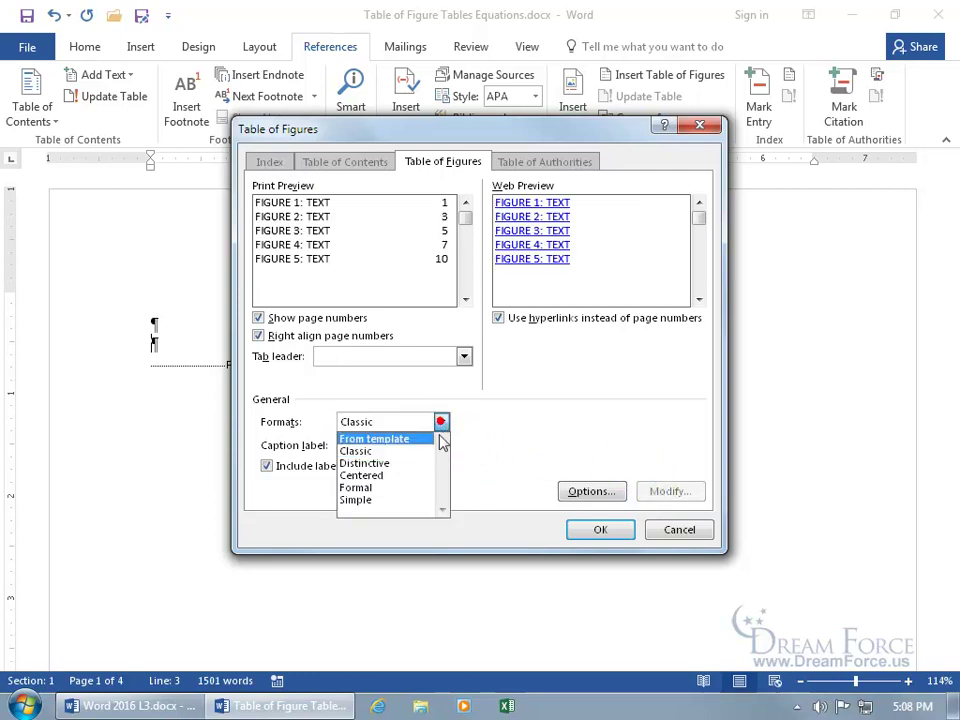
left_click(422, 460)
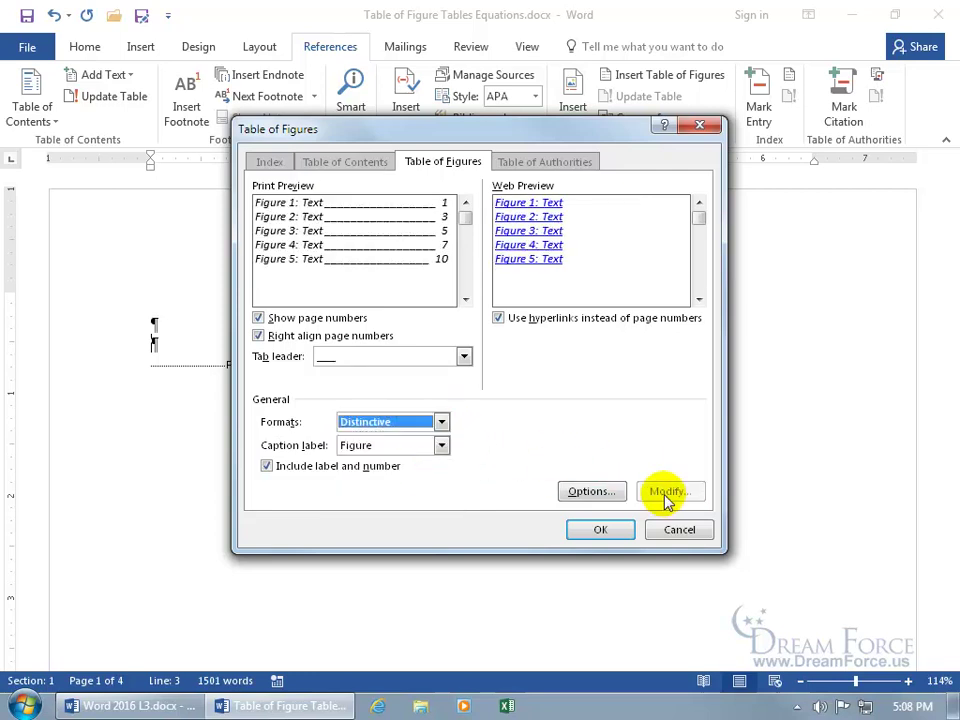
left_click(441, 422)
left_click(425, 440)
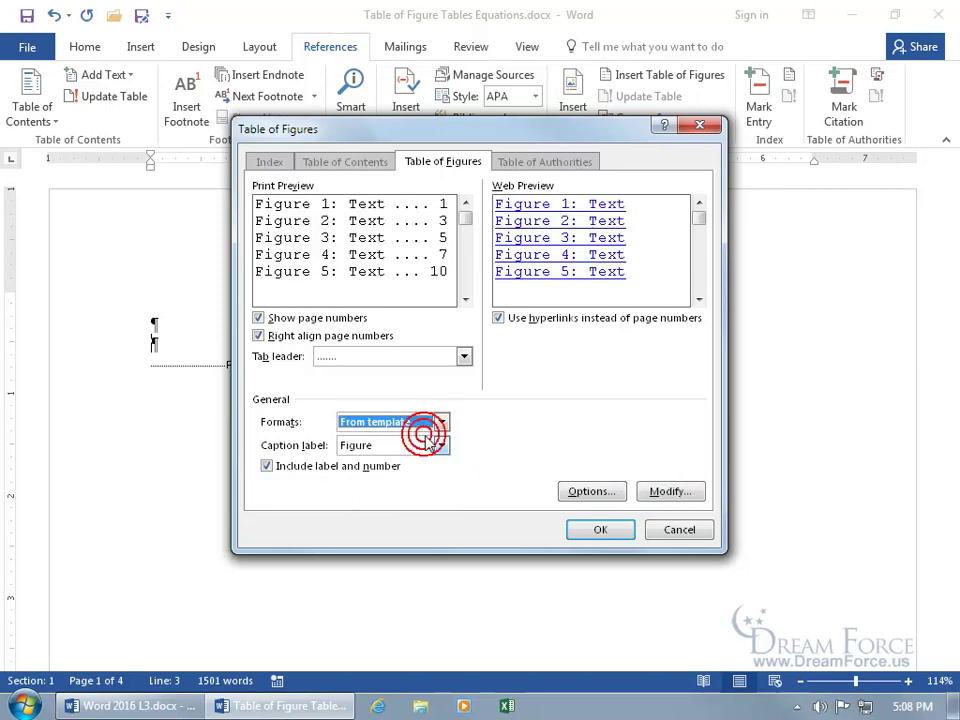
left_click(668, 492)
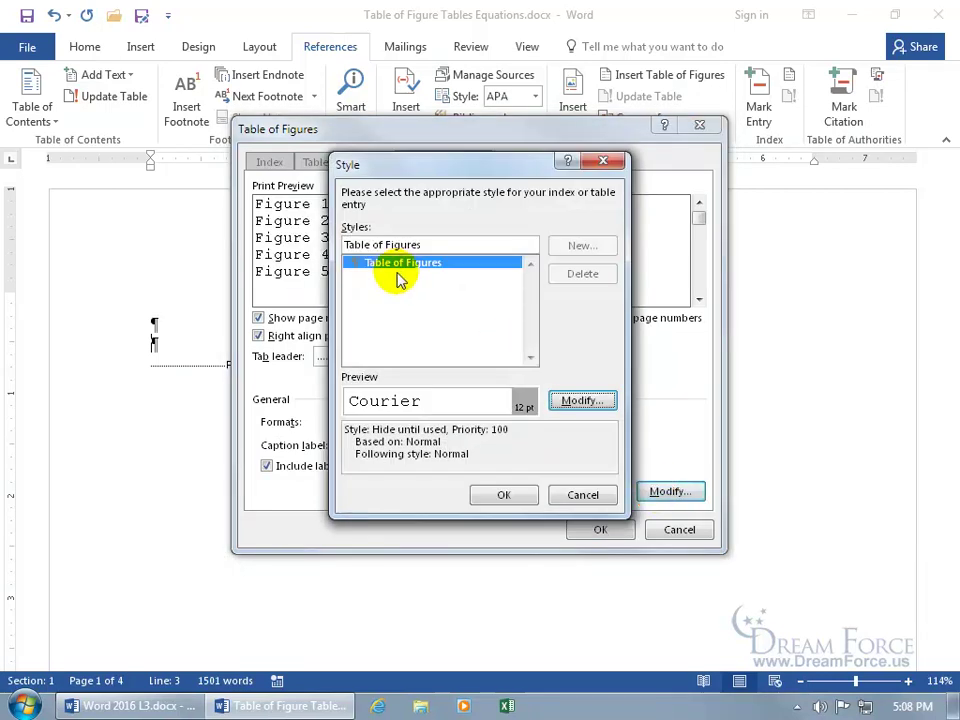
Open Modify Style for the Courier 12 pt Table of Figures style and inspect its Format options.
left_click(580, 400)
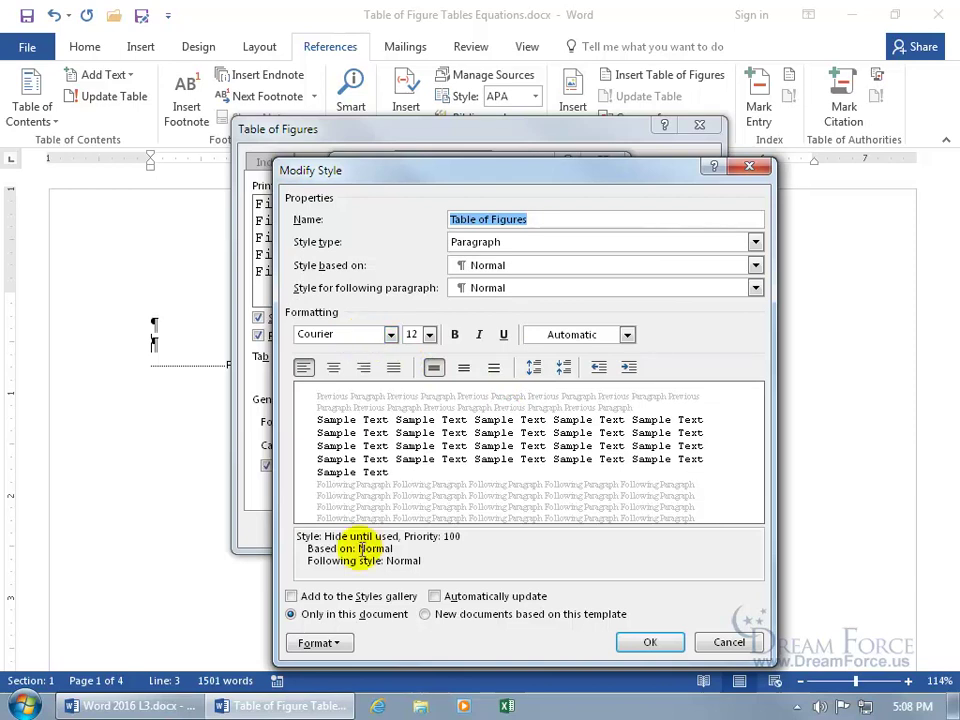
left_click(340, 641)
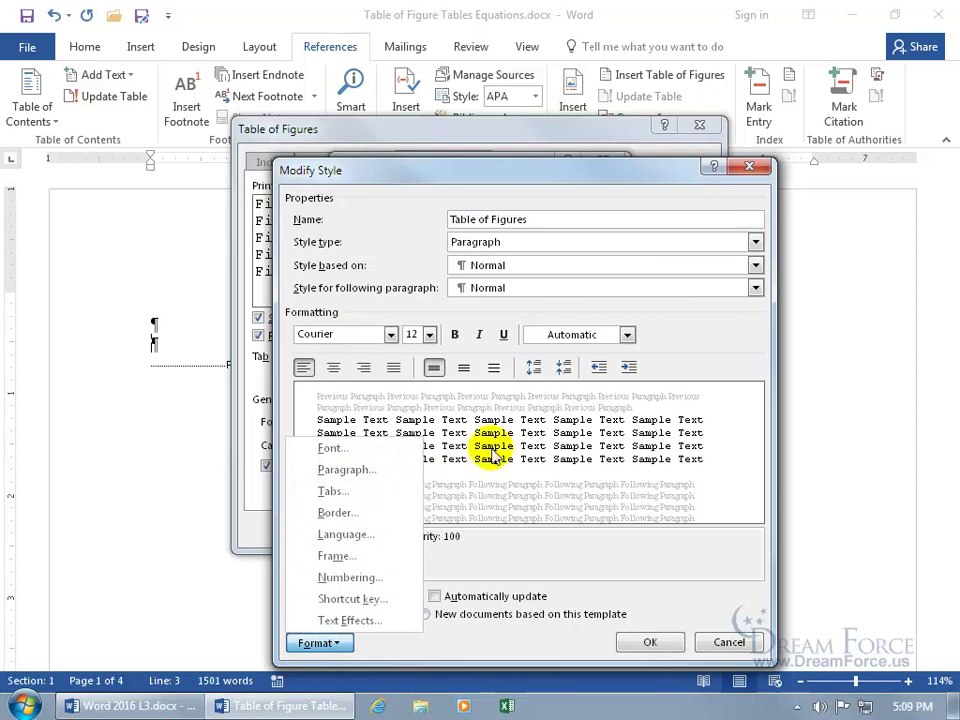
left_click(692, 332)
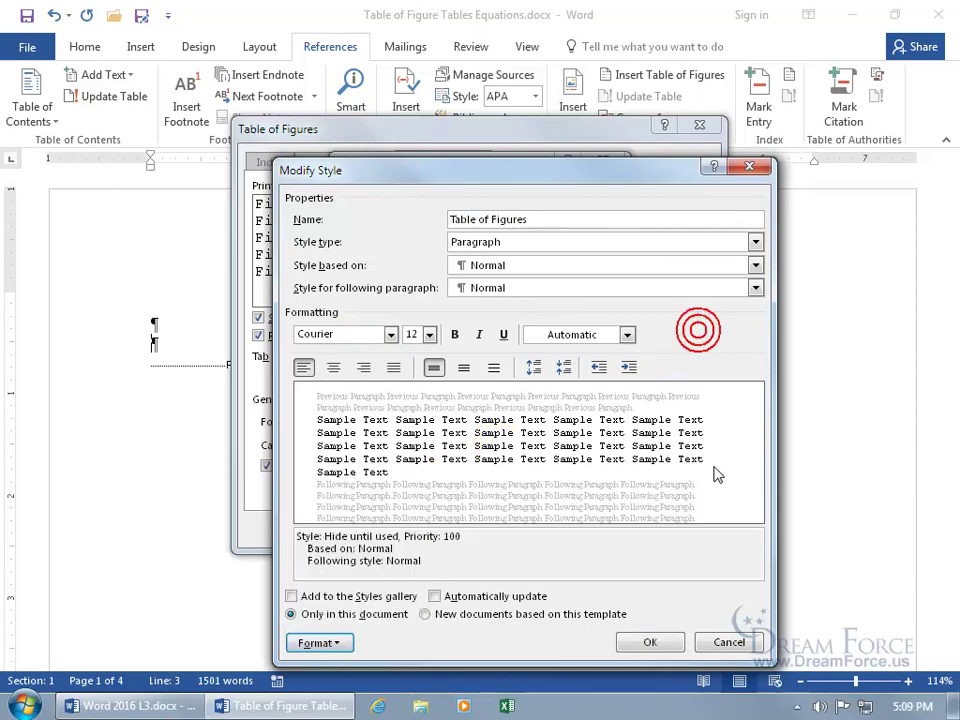
Close the style dialogs and insert a Classic table of figures with dotted leaders, labels and numbers.
left_click(728, 642)
left_click(585, 496)
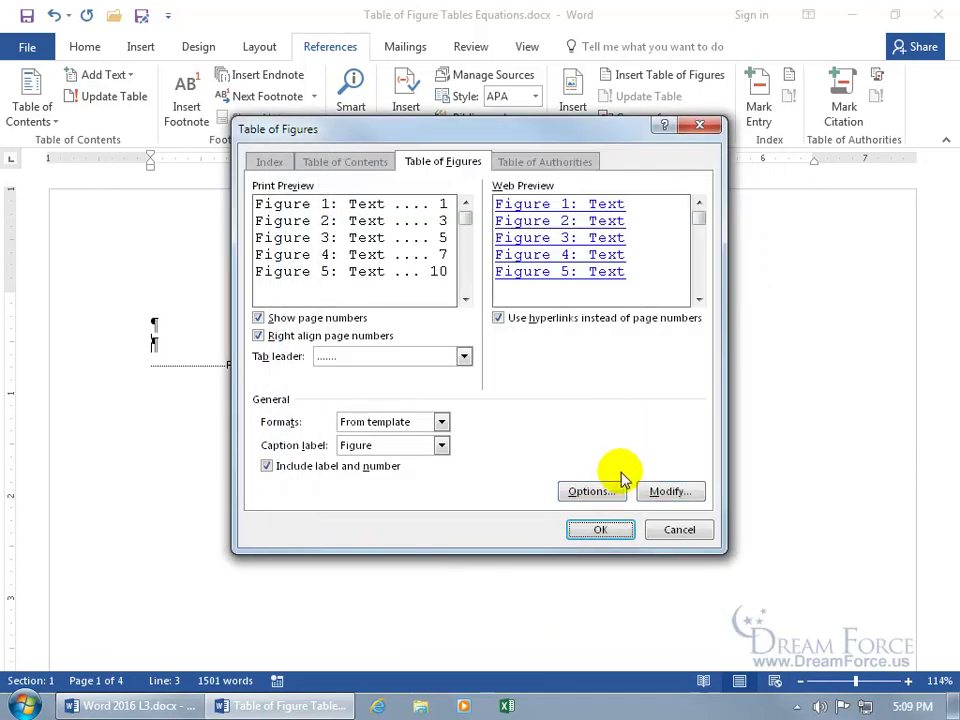
left_click(440, 422)
left_click(422, 451)
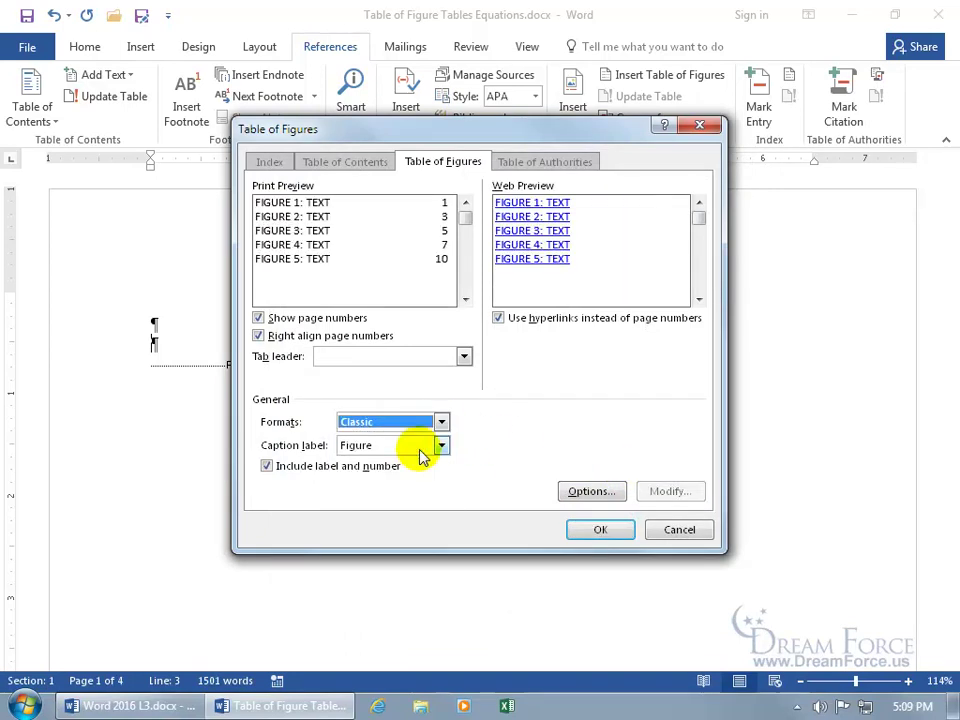
left_click(463, 356)
left_click(437, 387)
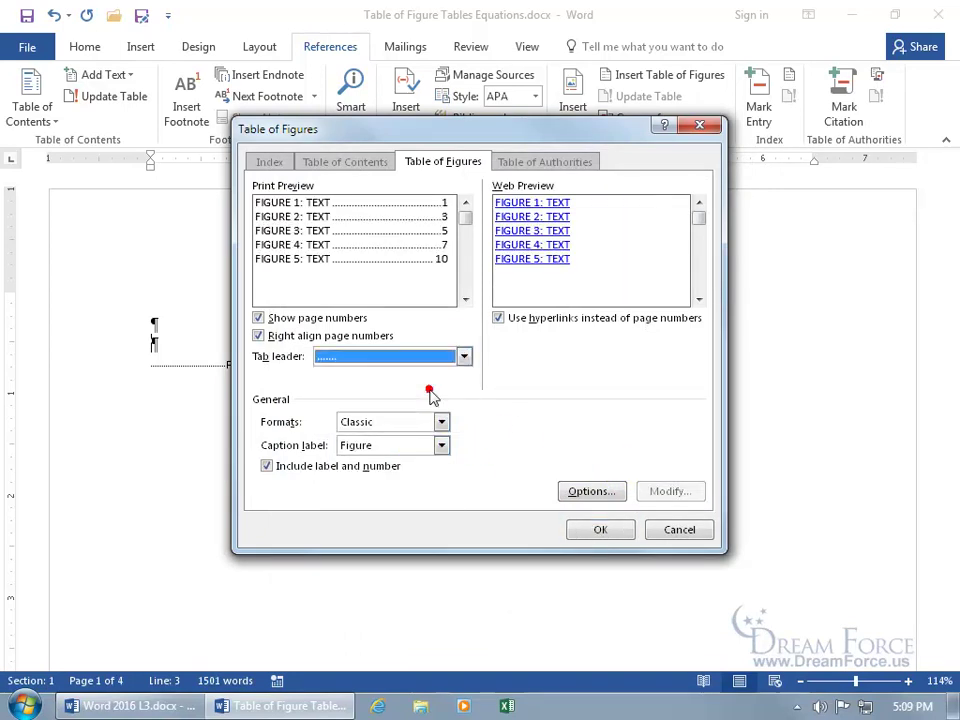
left_click(316, 468)
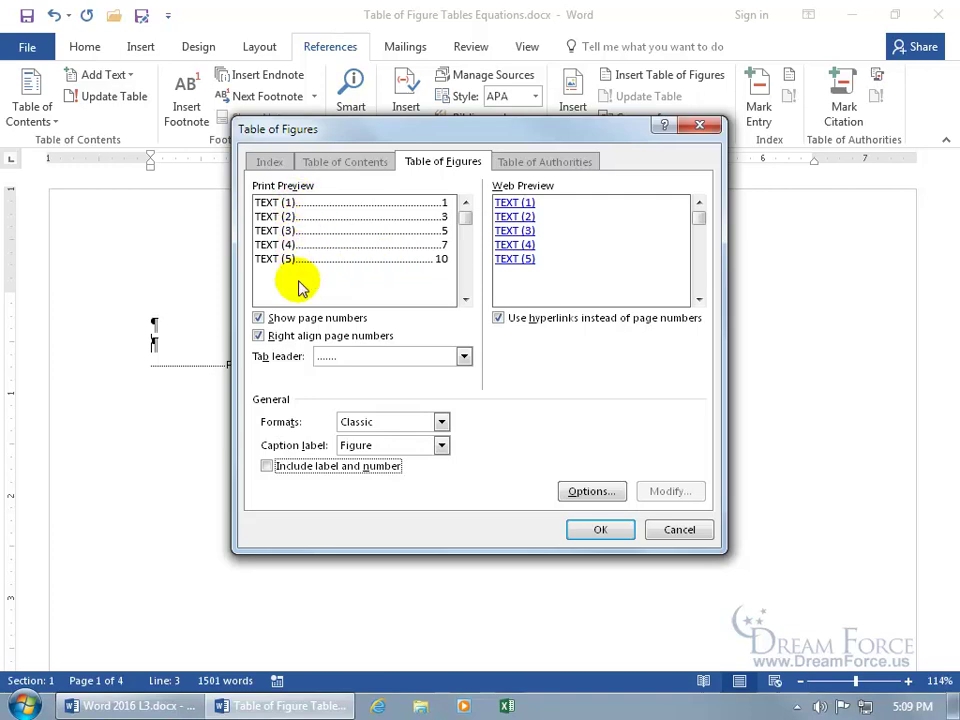
left_click(267, 467)
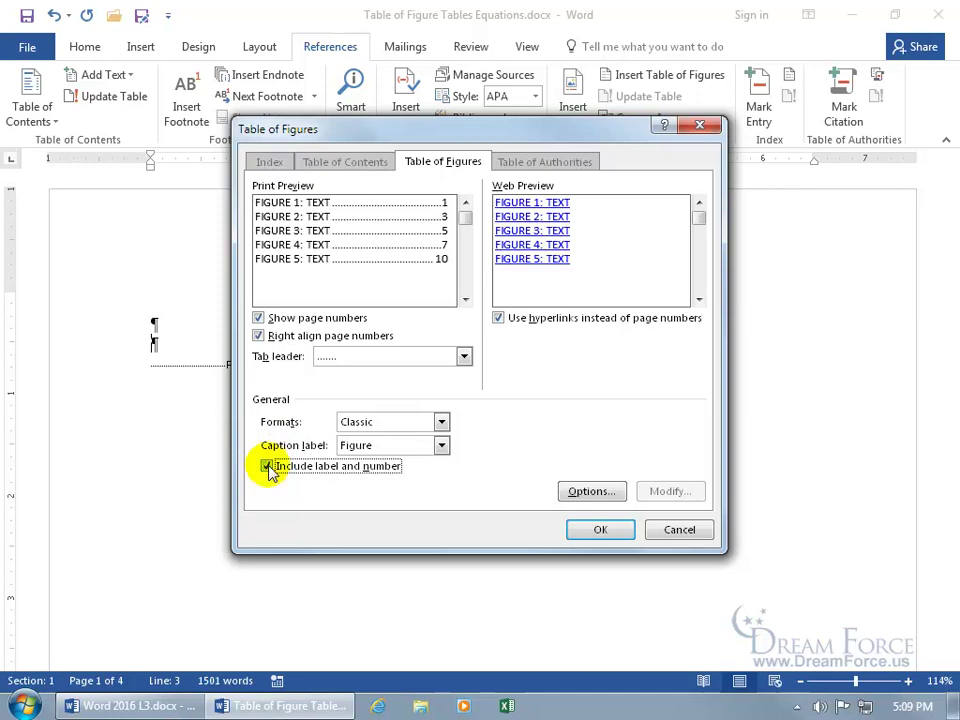
left_click(600, 530)
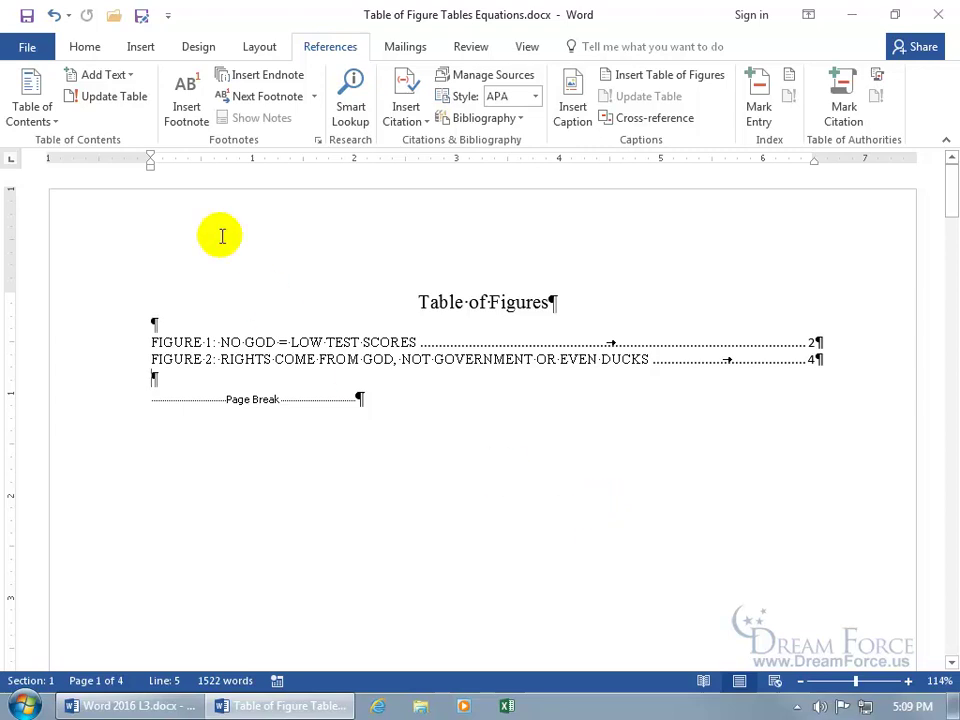
Hide formatting marks and append '& low Morales' to the end of the Figure 1 caption.
left_click(84, 47)
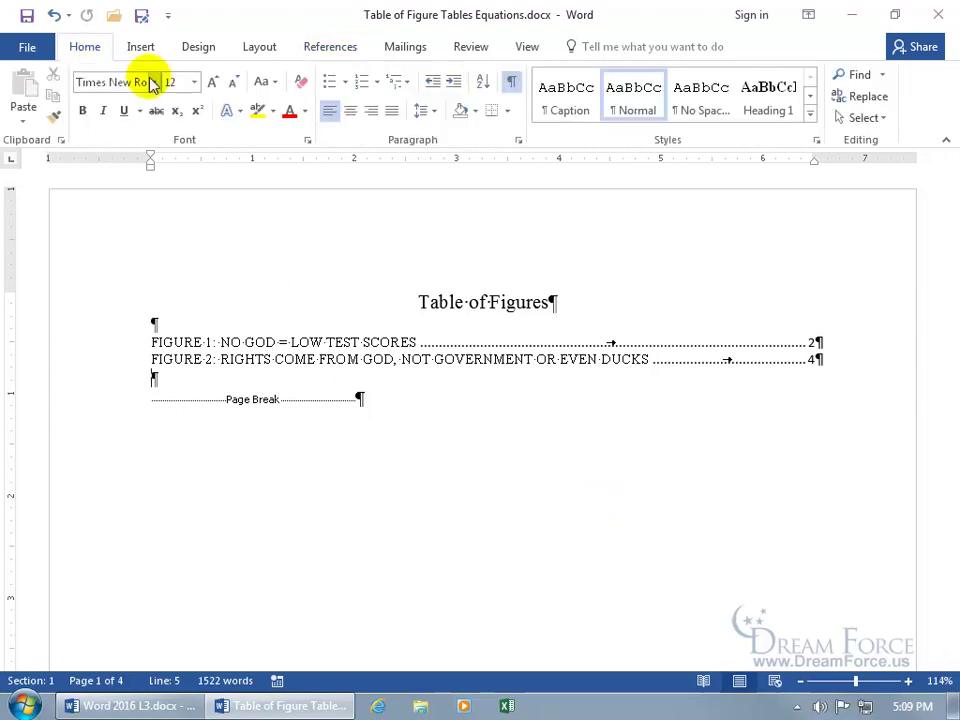
left_click(511, 81)
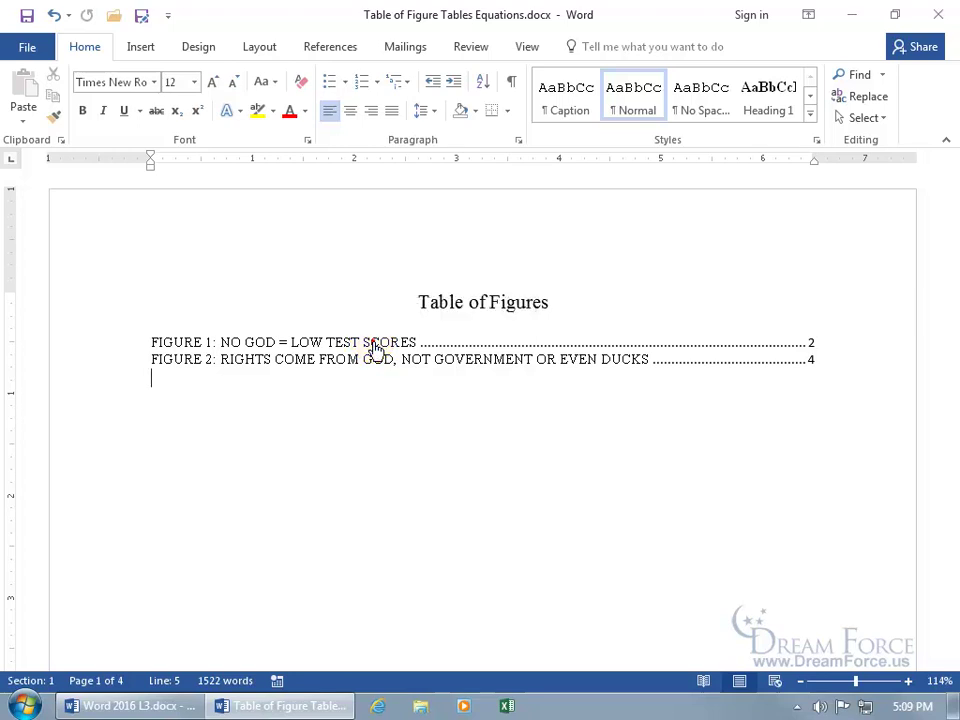
left_click(376, 348, "ctrl")
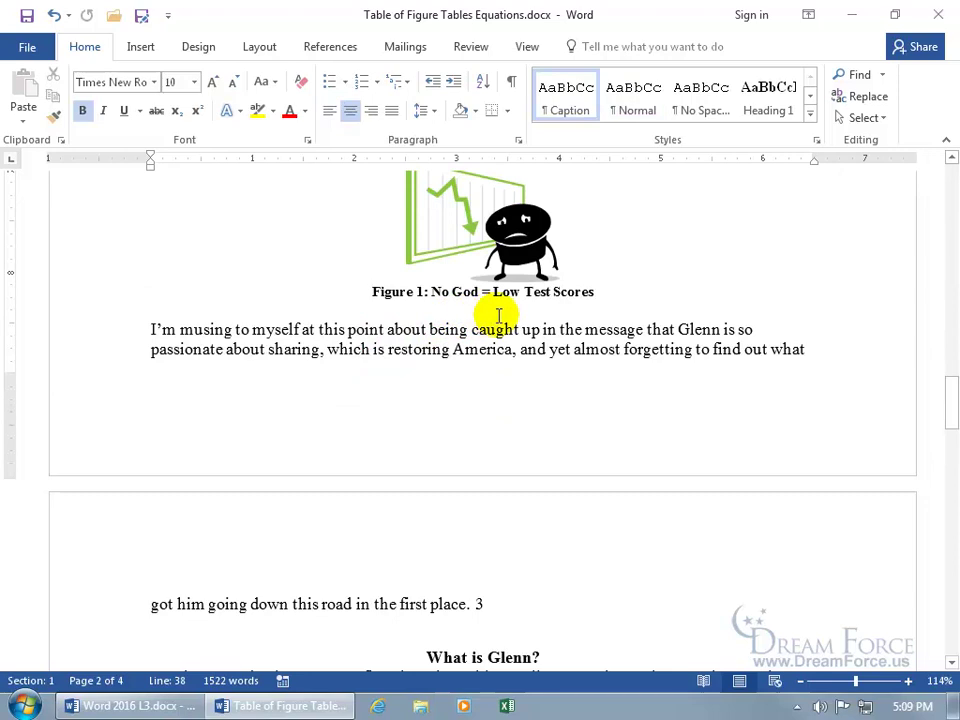
left_click(608, 292)
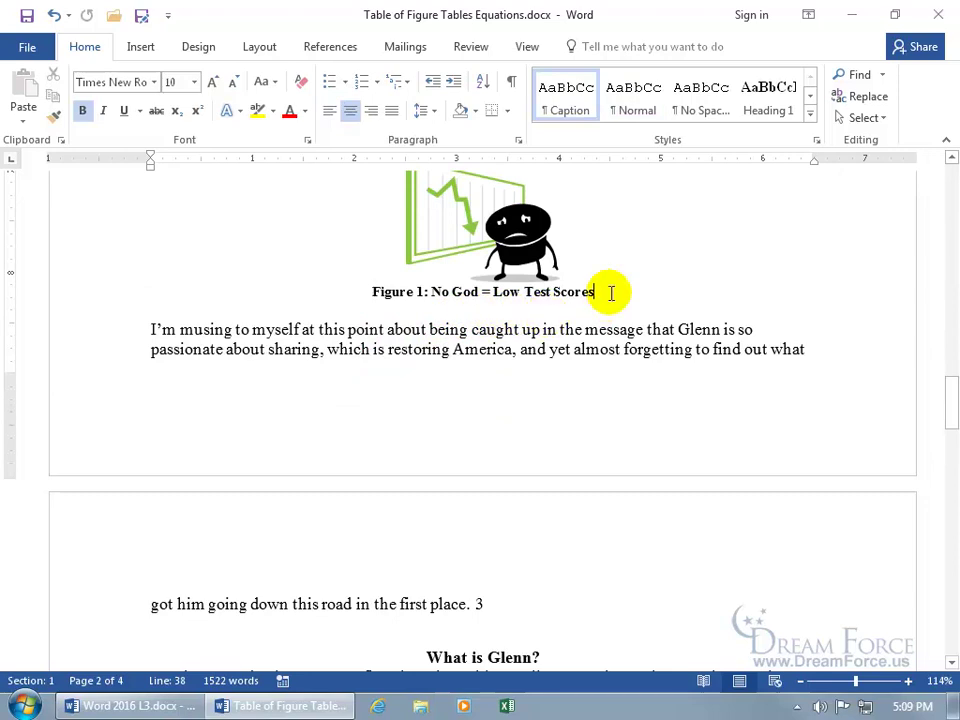
type("& low Morales")
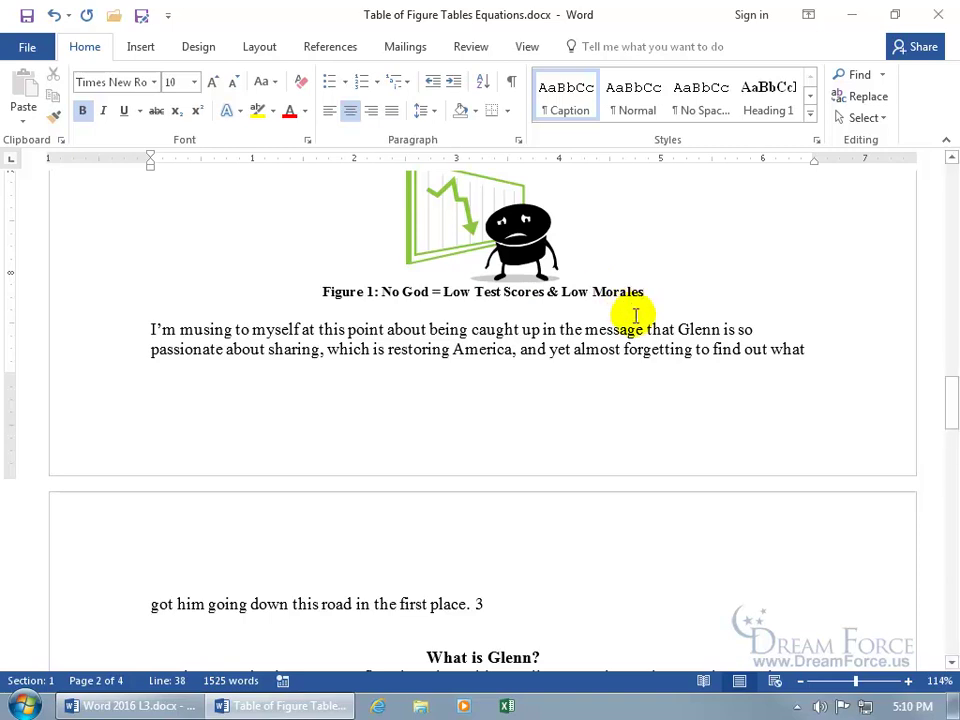
key("ctrl+Home")
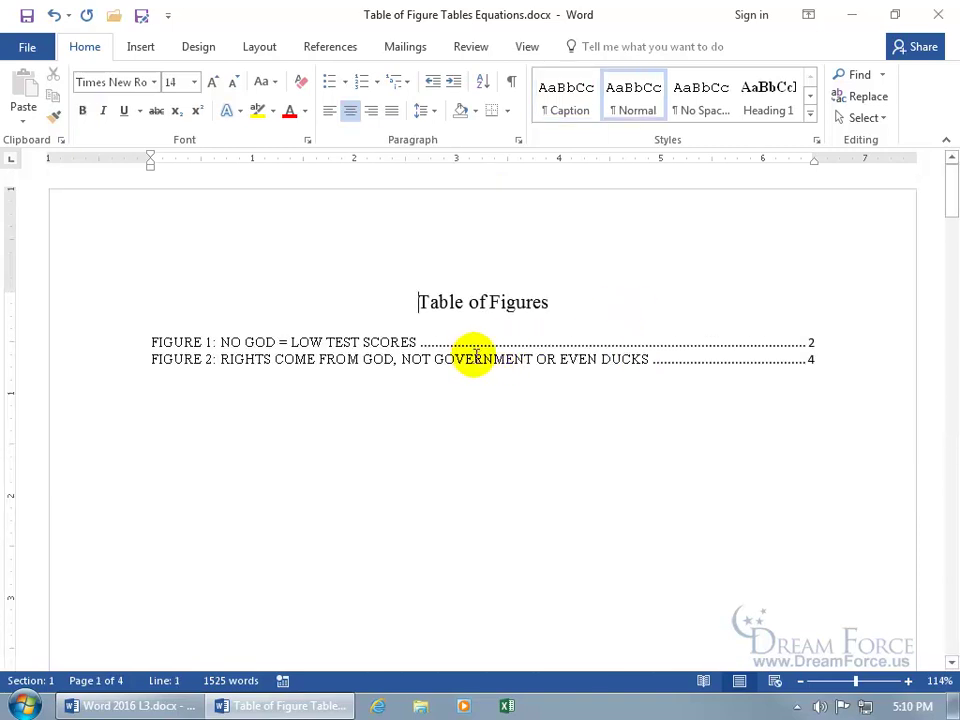
Update the entire table of figures so Figure 1 lists the revised caption.
right_click(476, 357)
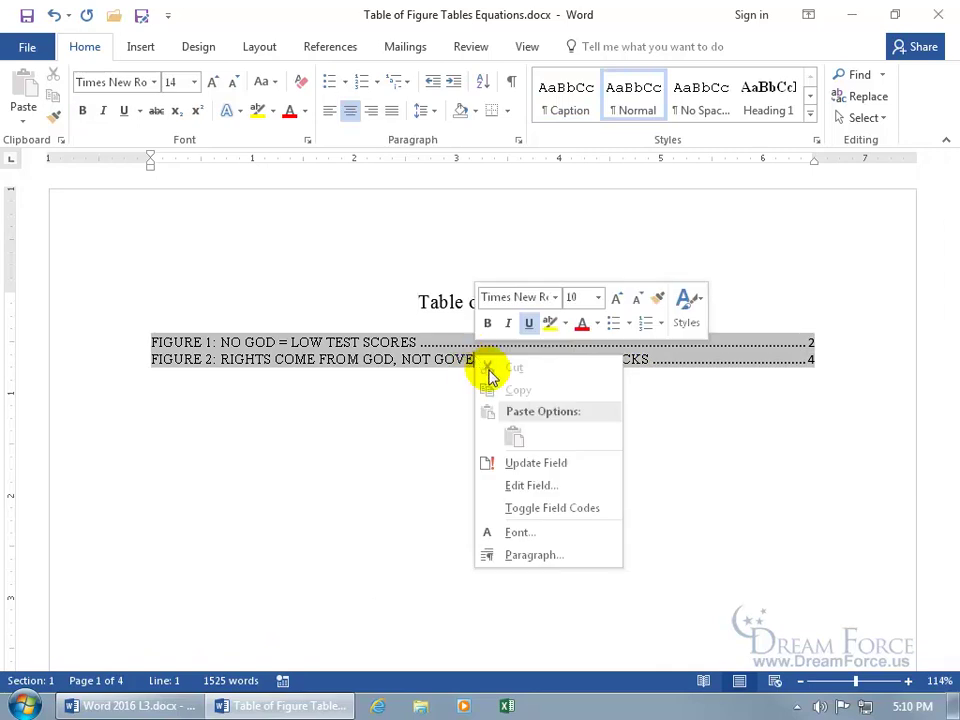
left_click(527, 463)
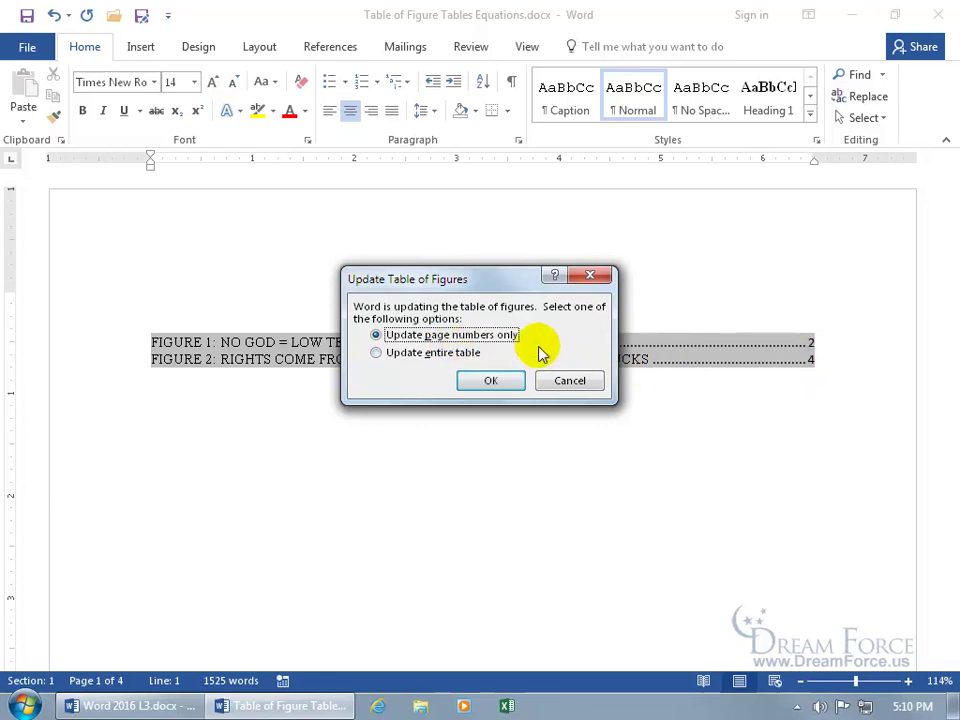
left_click_drag(499, 281, 523, 464)
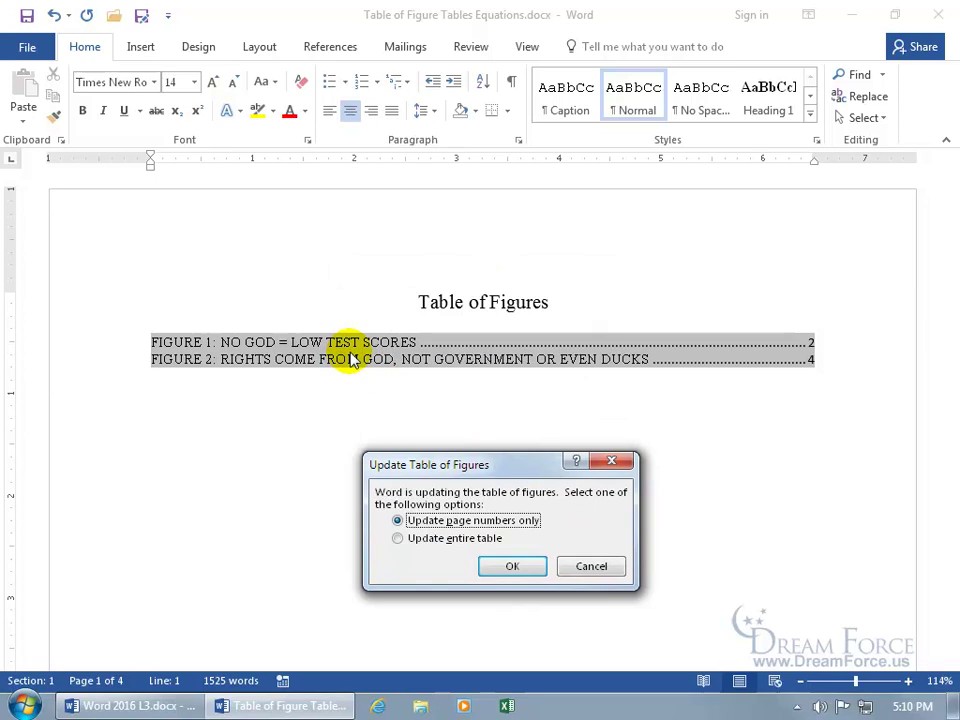
left_click(418, 539)
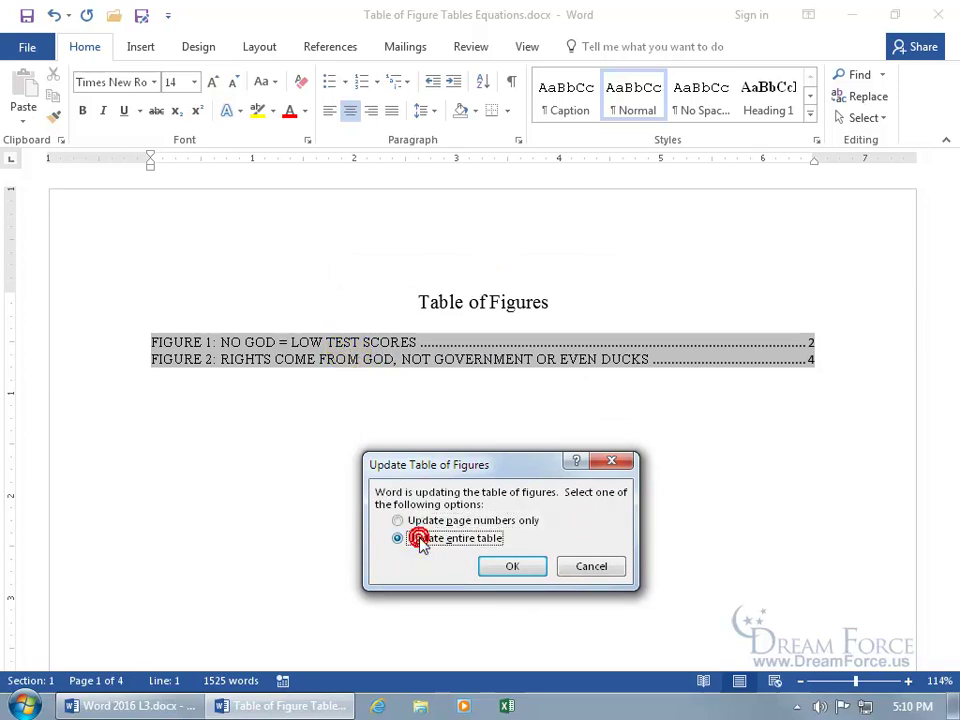
left_click(514, 567)
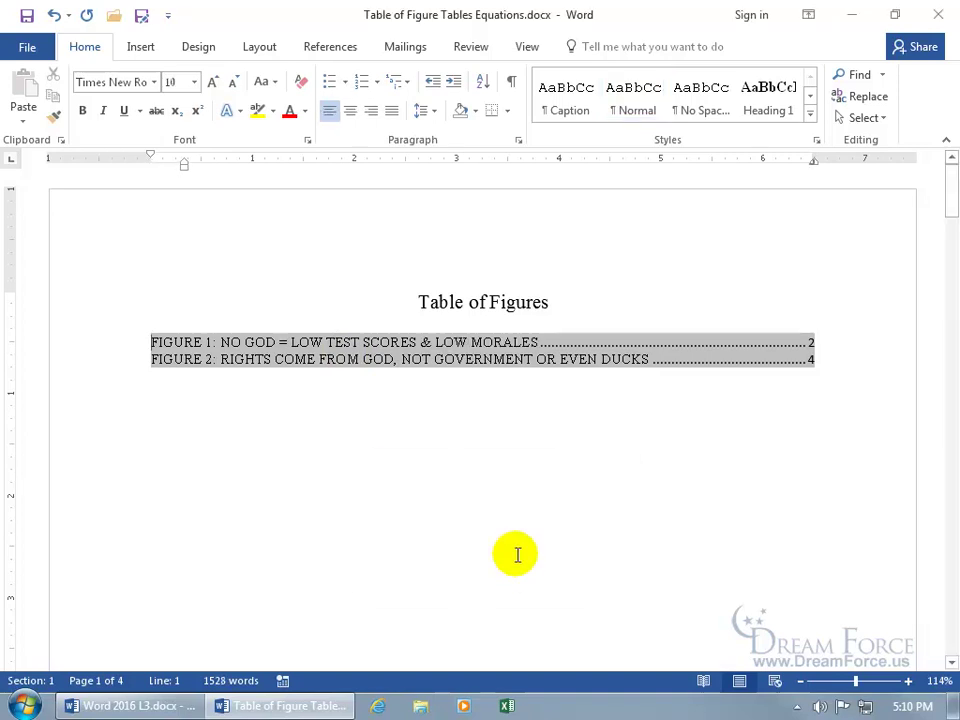
Insert a page break after 'etc. etc.' so the ducks figure moves to page 7.
left_click(533, 359)
scroll(241, 441, "up", 5)
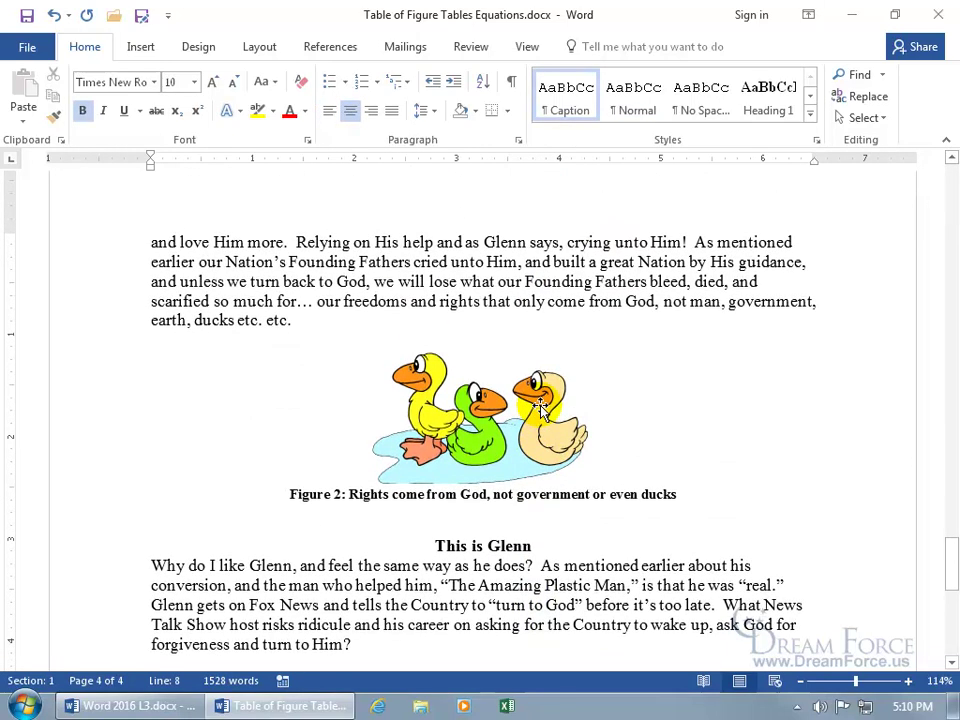
left_click(294, 421)
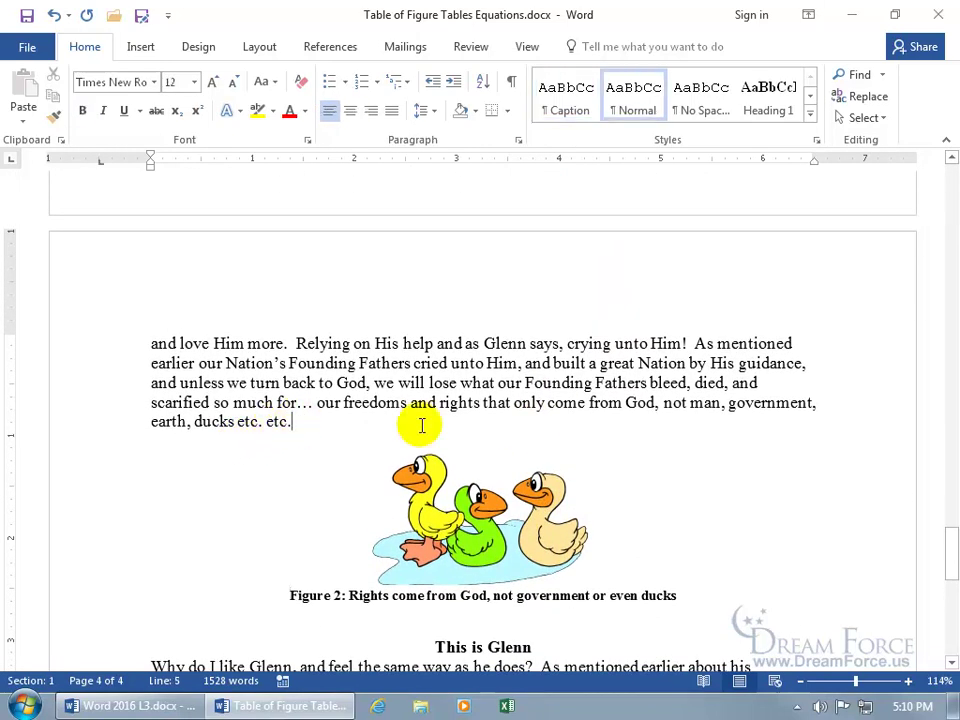
key("ctrl+Return")
key("ctrl+Return")
key("ctrl+Return")
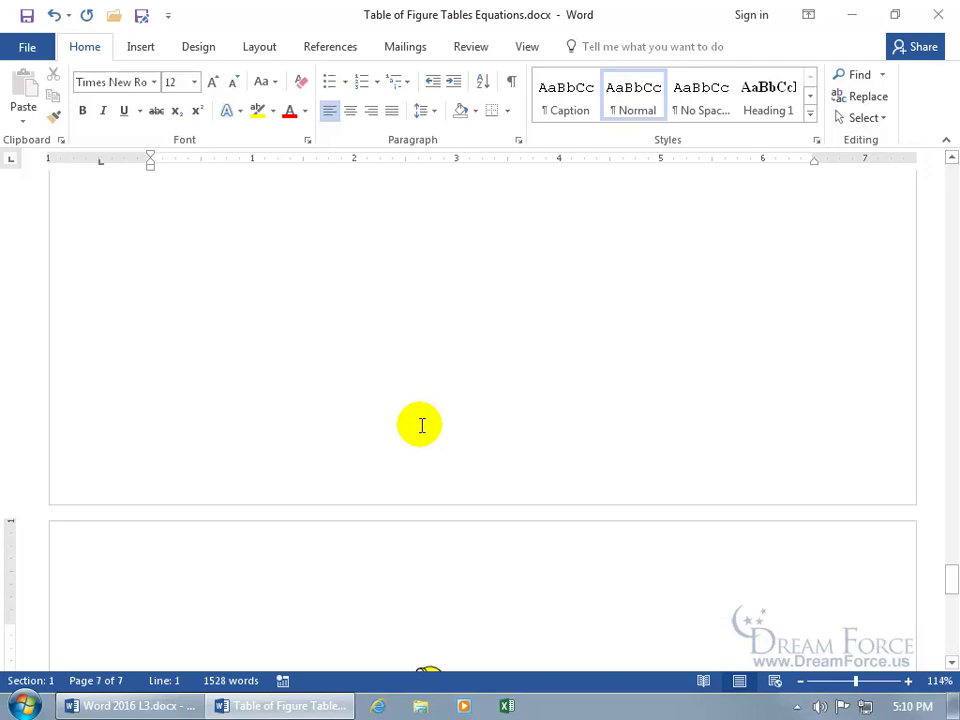
Update only the page numbers in the table of figures so Figure 2 shows page 7.
key("ctrl+Home")
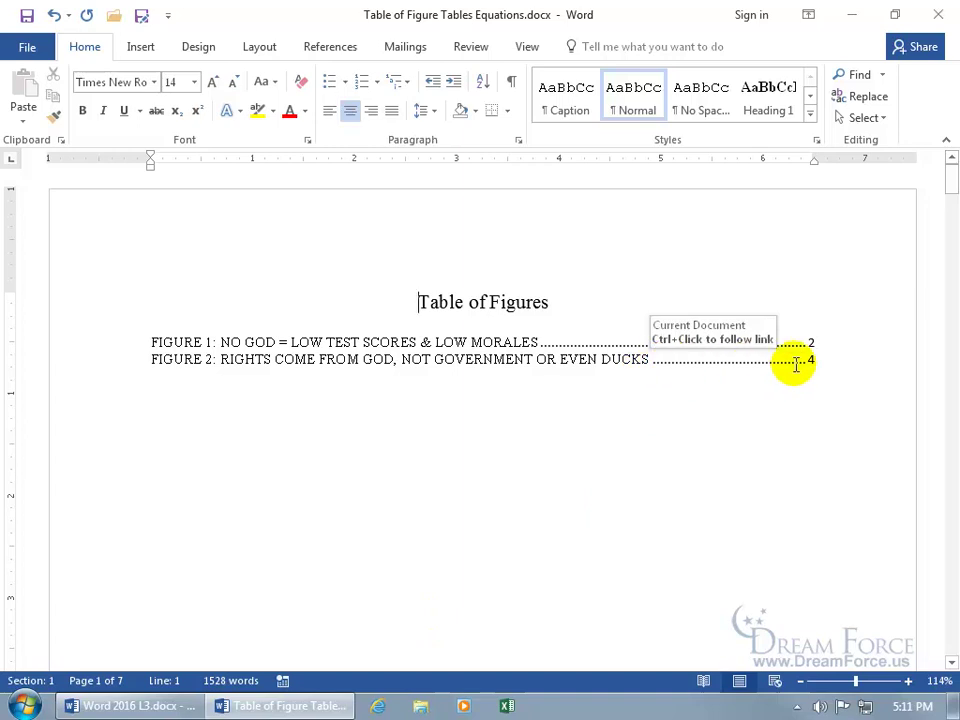
right_click(622, 362)
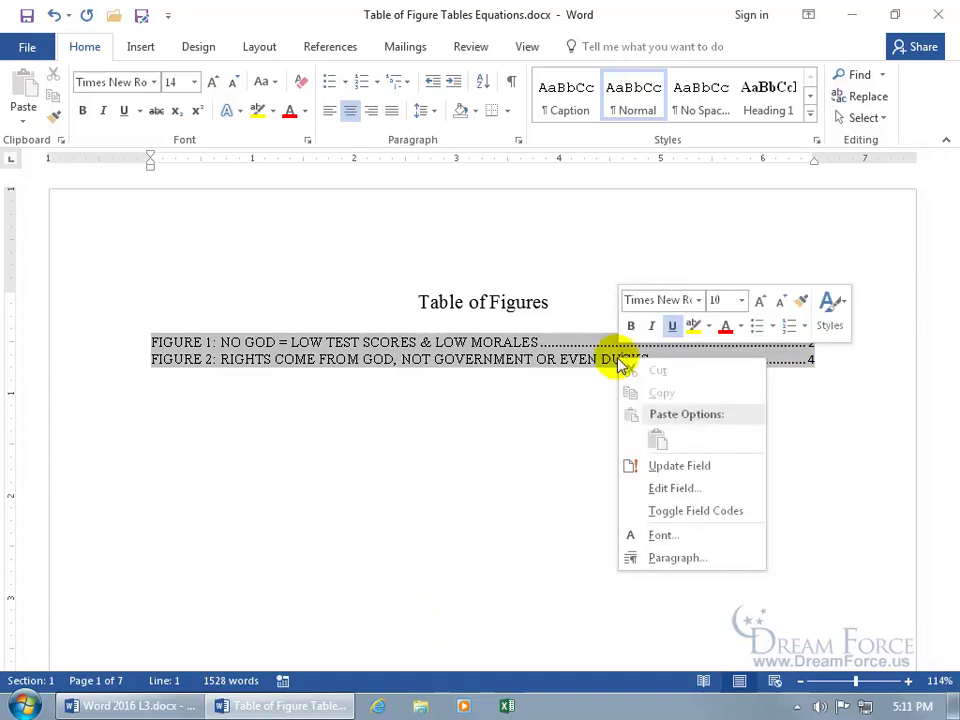
left_click(665, 466)
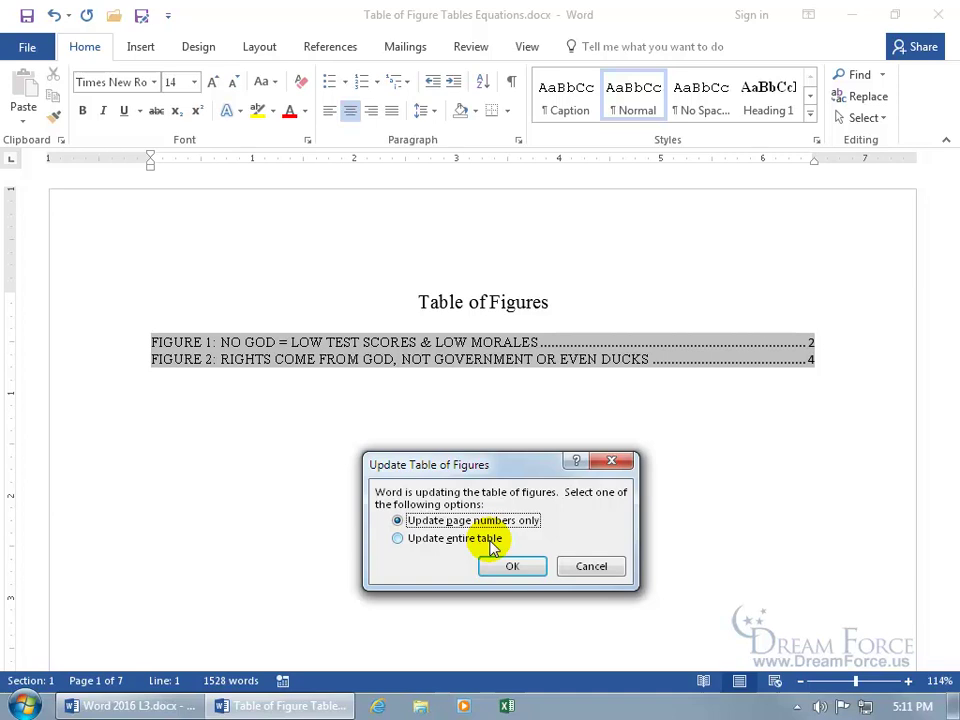
left_click(516, 568)
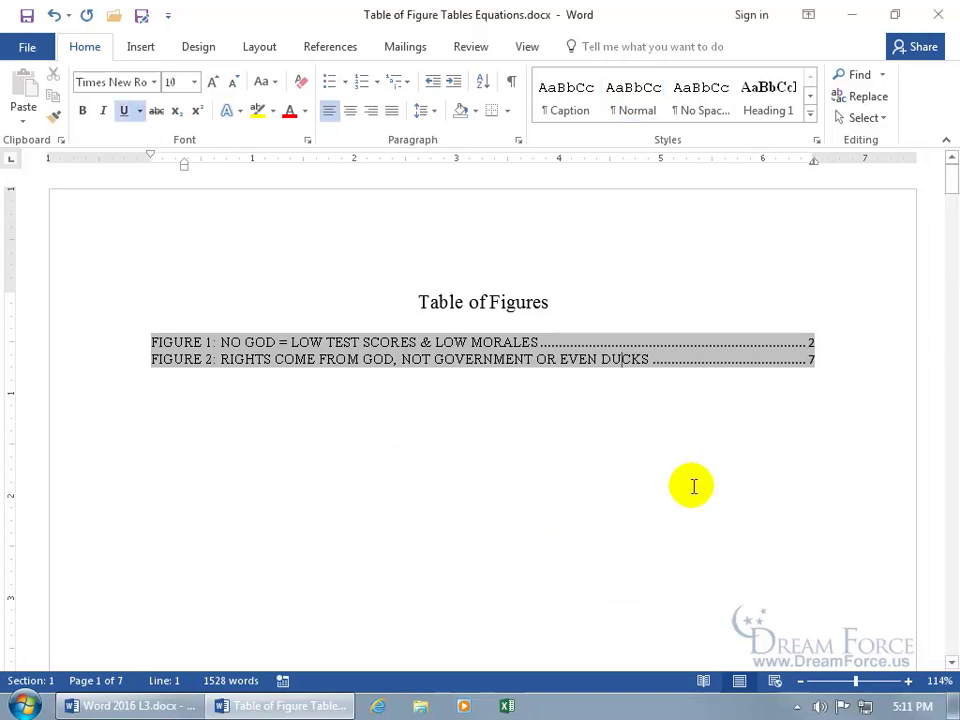
Type a centred 'Table of Tables' heading below the table of figures, followed by a blank left-aligned line.
left_click(819, 376)
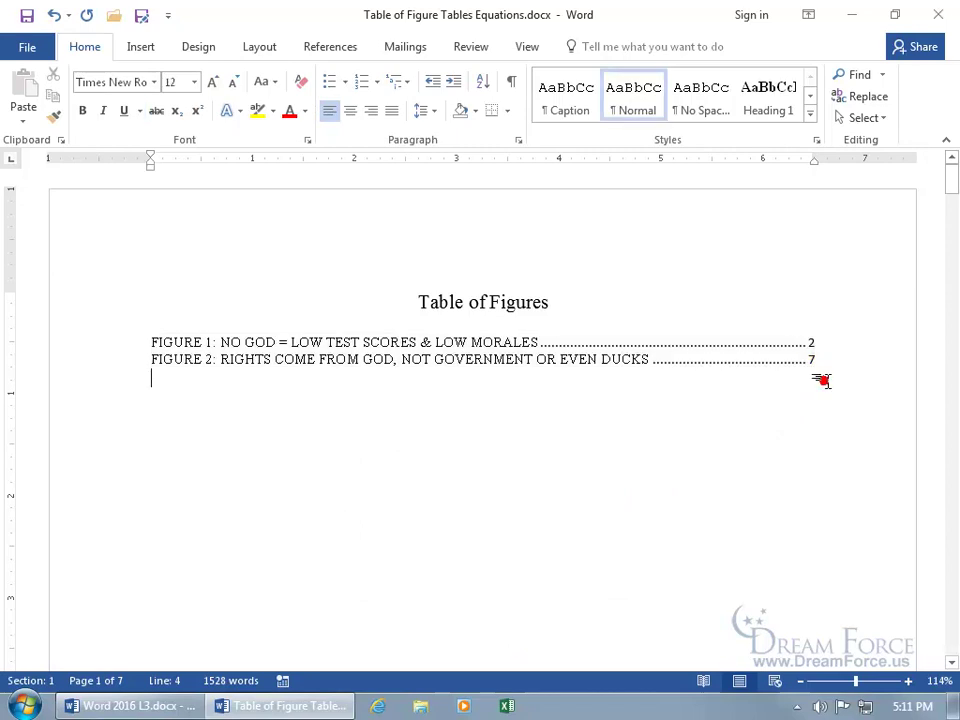
key("Return")
type("Table of Tables")
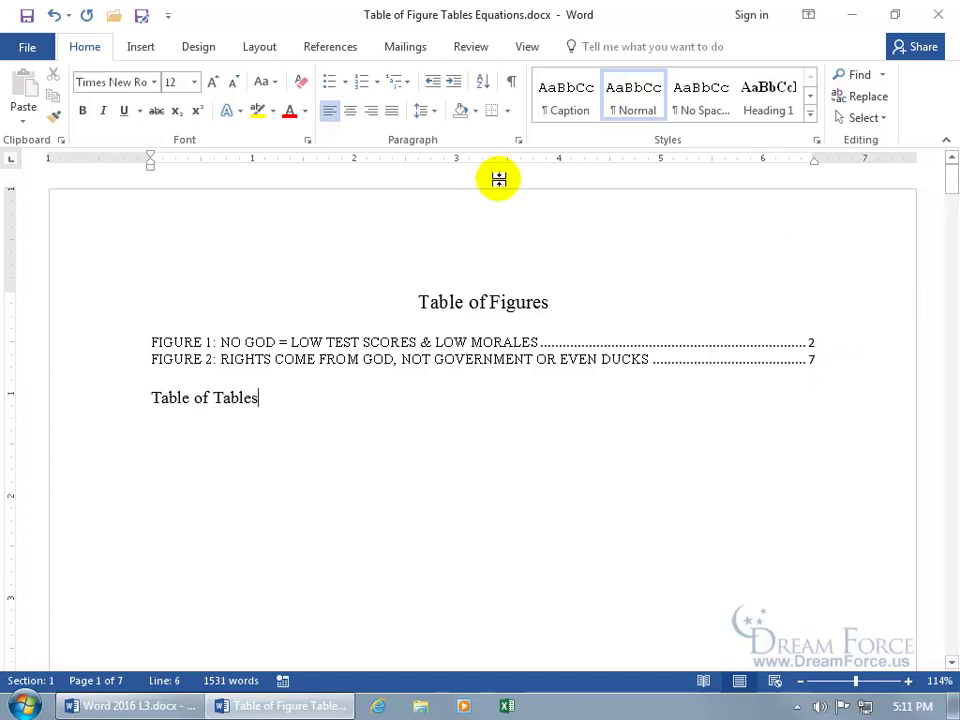
left_click(350, 110)
key("Return")
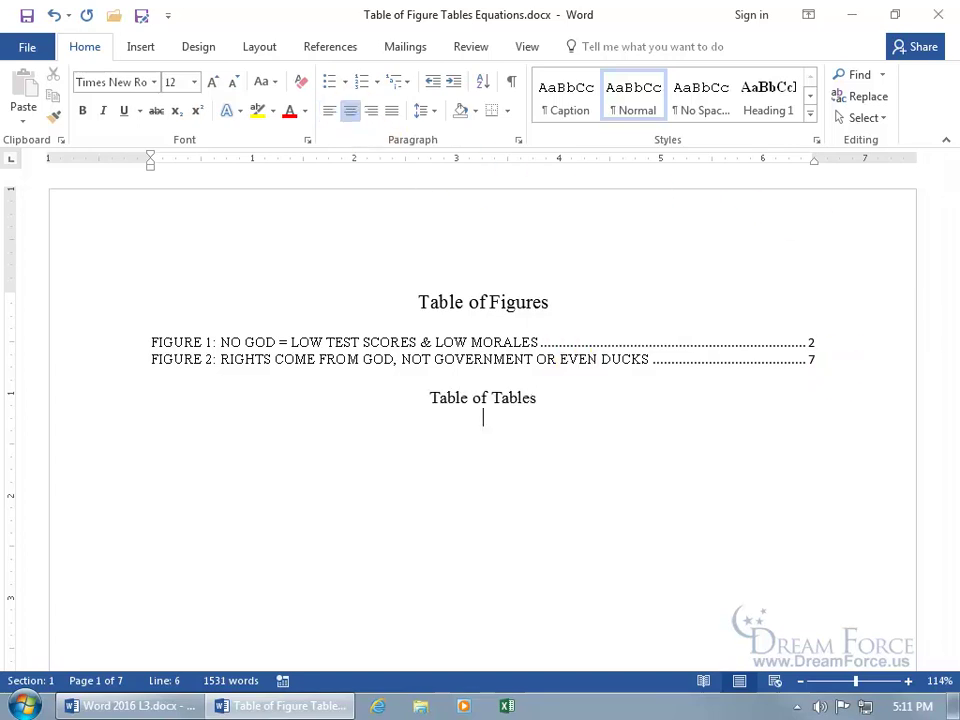
left_click(328, 112)
key("Return")
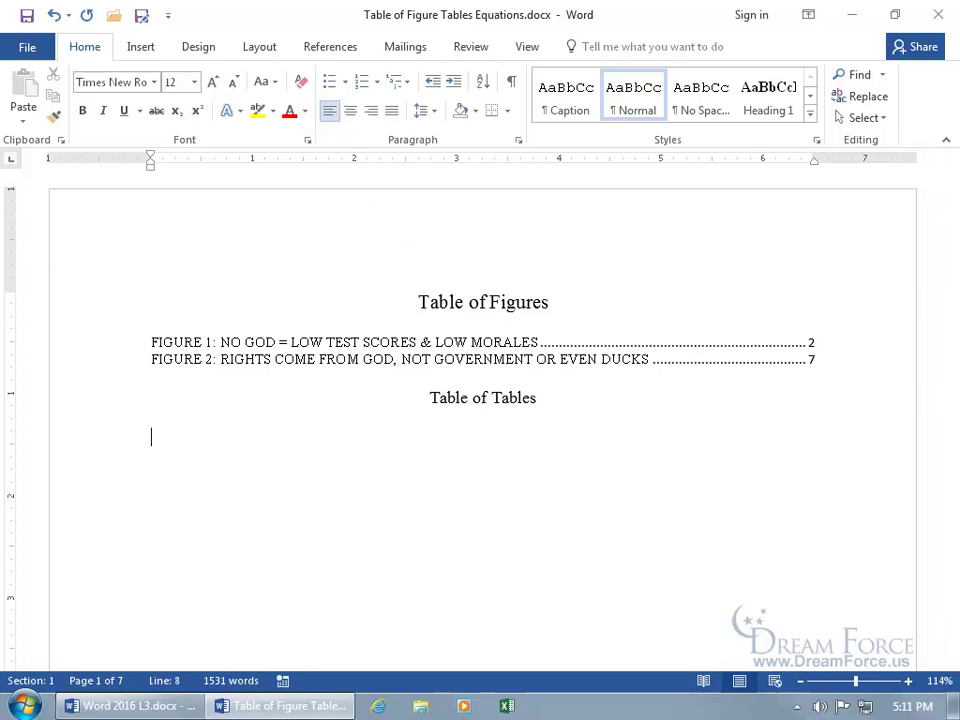
Preview Insert Table of Figures with the caption label set to Table, then cancel without inserting.
left_click(342, 46)
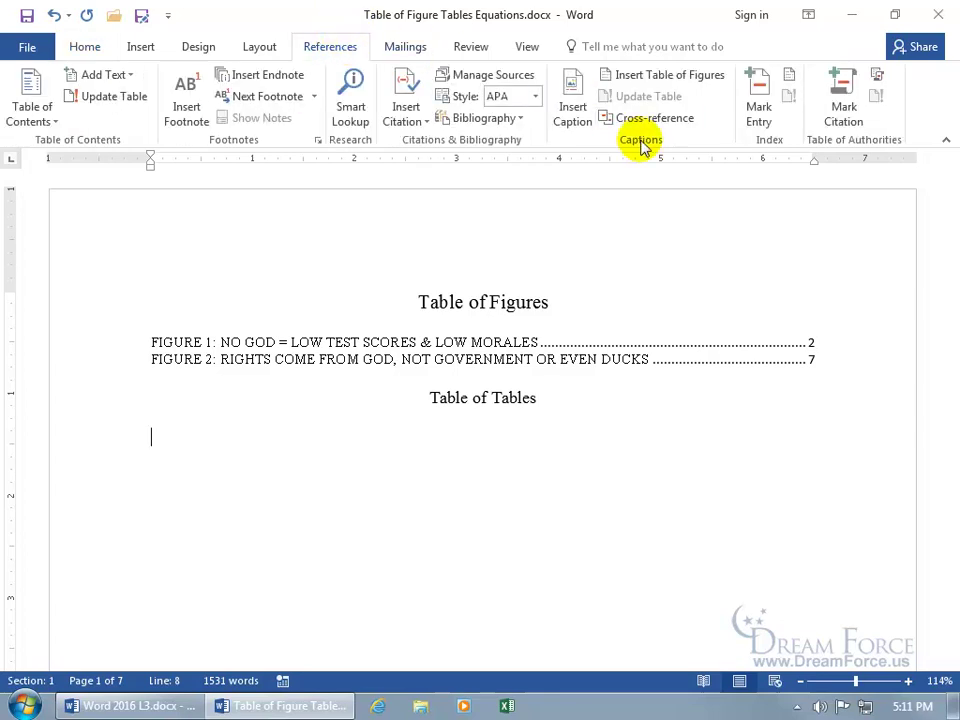
left_click(683, 78)
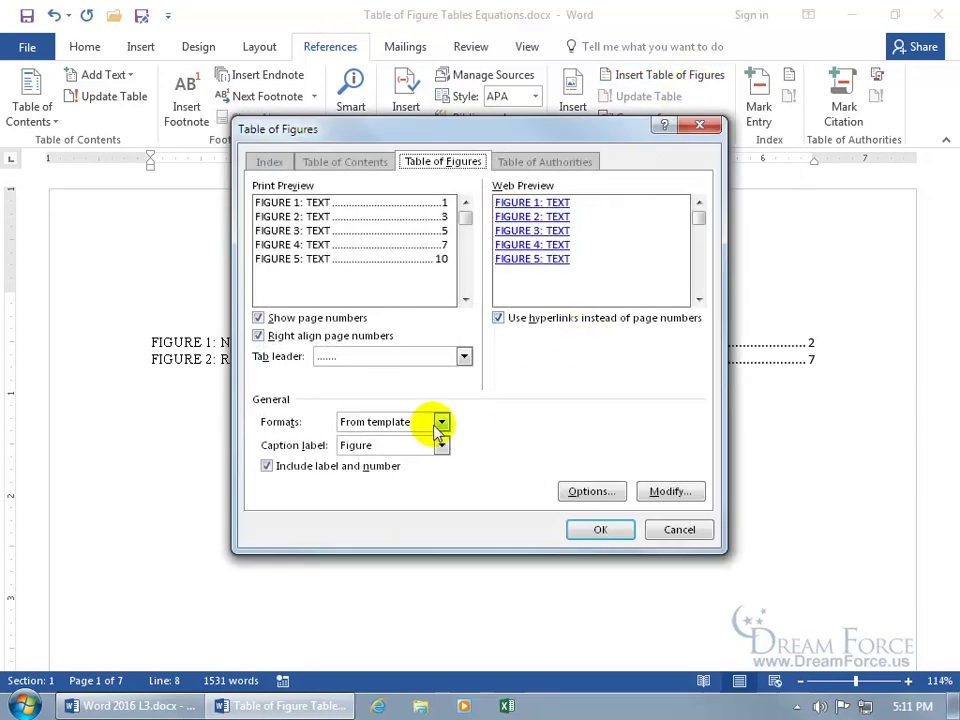
left_click(442, 446)
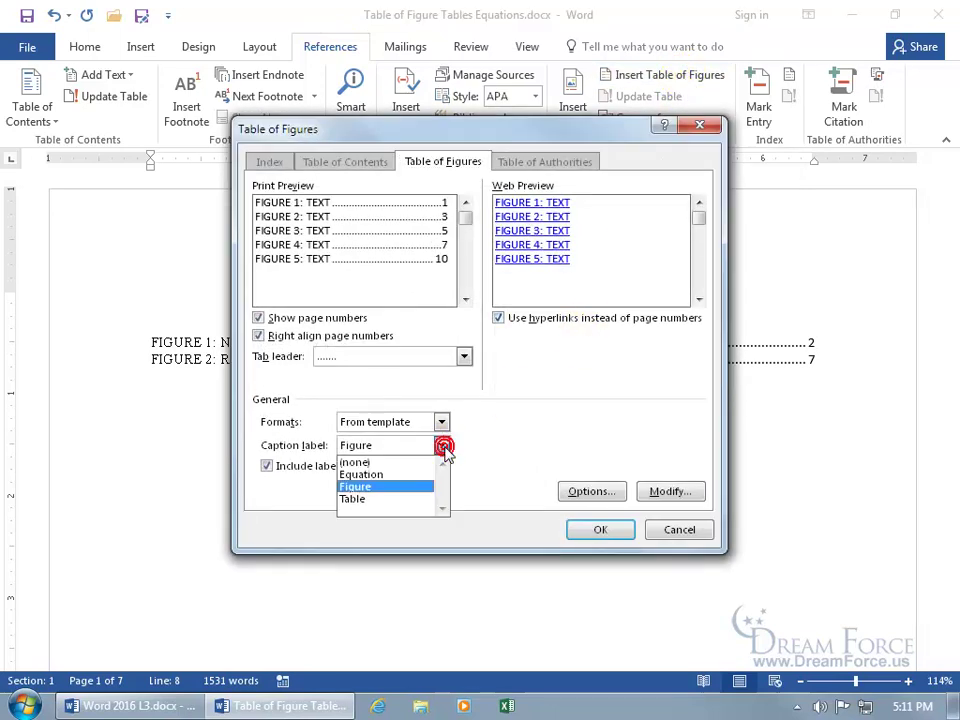
left_click(420, 500)
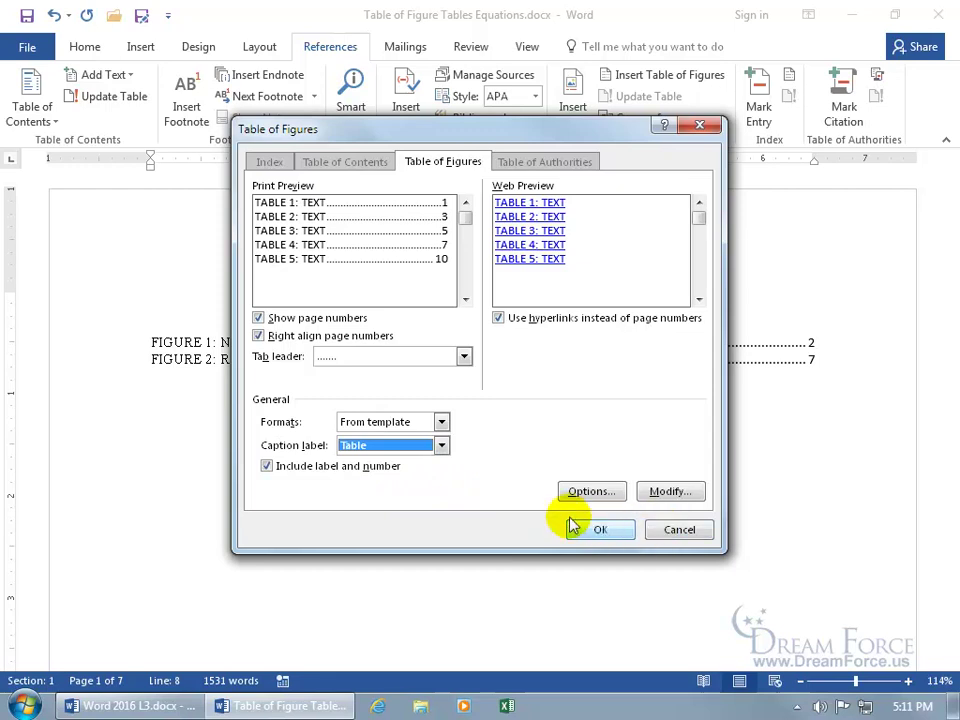
left_click(680, 530)
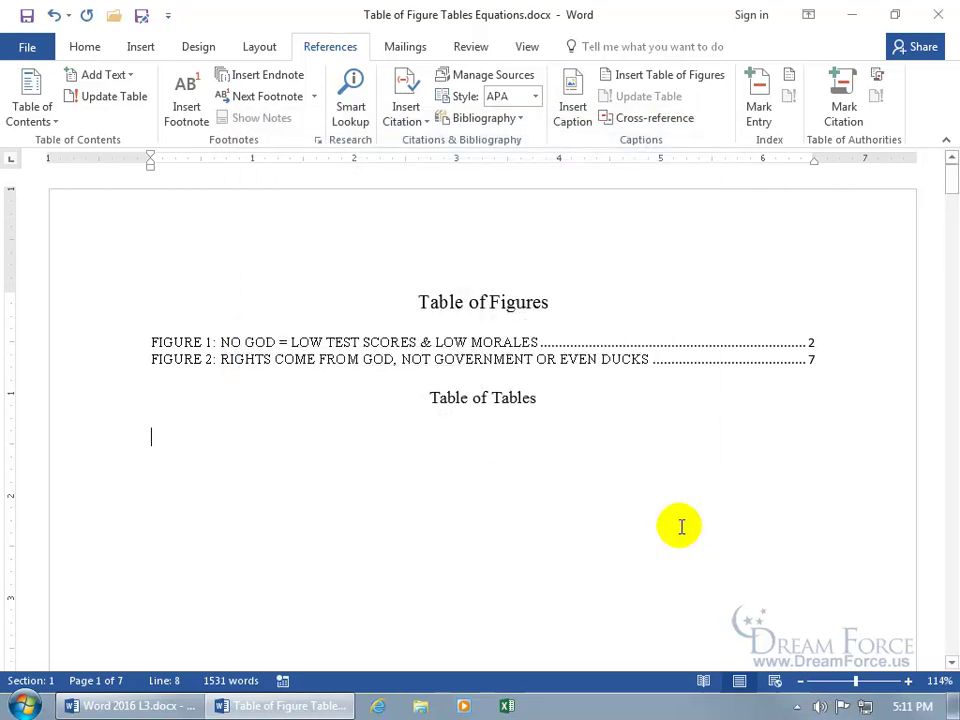
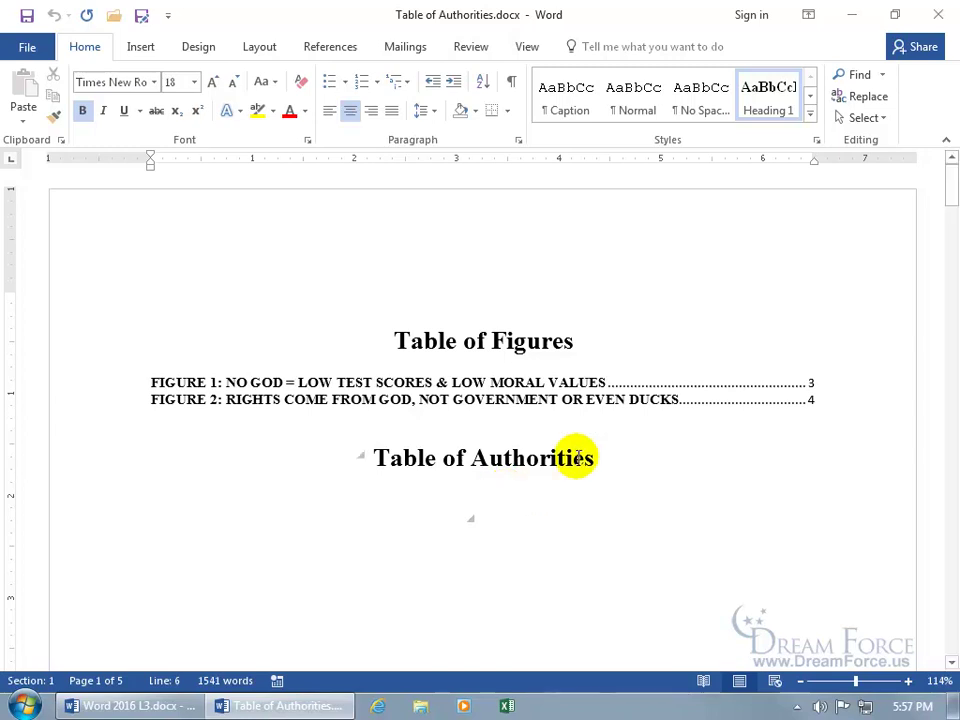
Select the citation 'God v. Natural Man, 243 US 123 (1776)' at the start of its page 2 paragraph.
left_click_drag(948, 192, 952, 305)
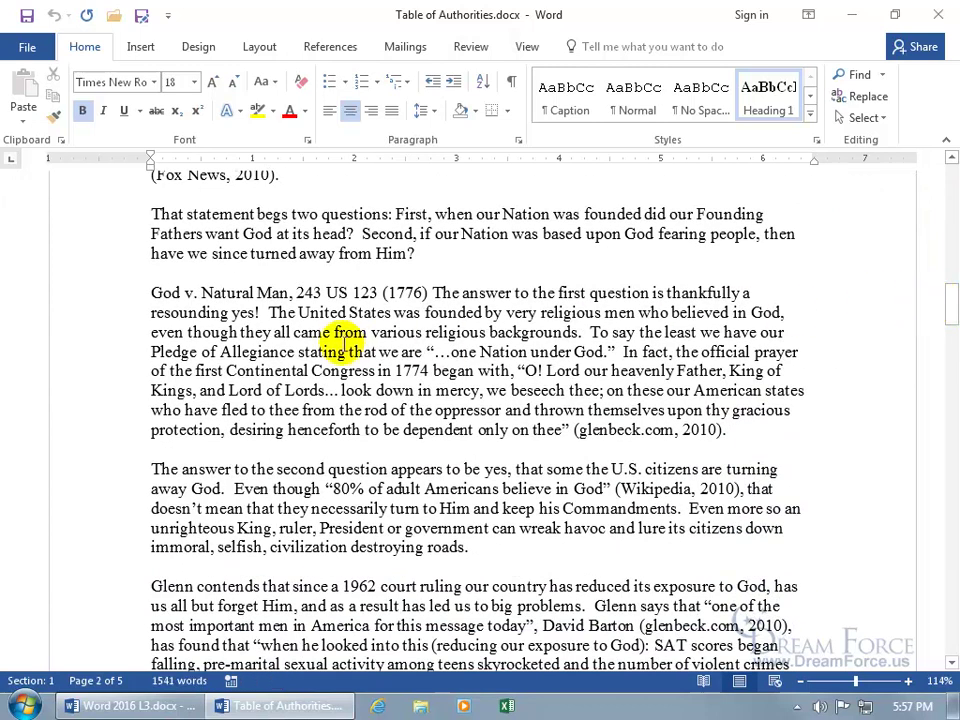
left_click(151, 292)
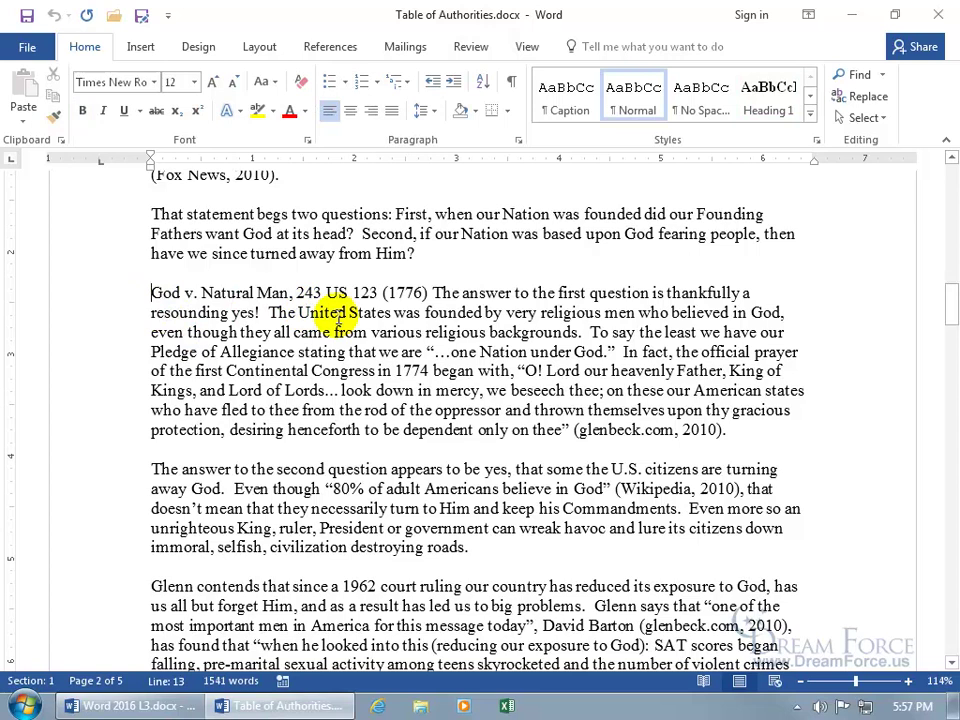
left_click(427, 292)
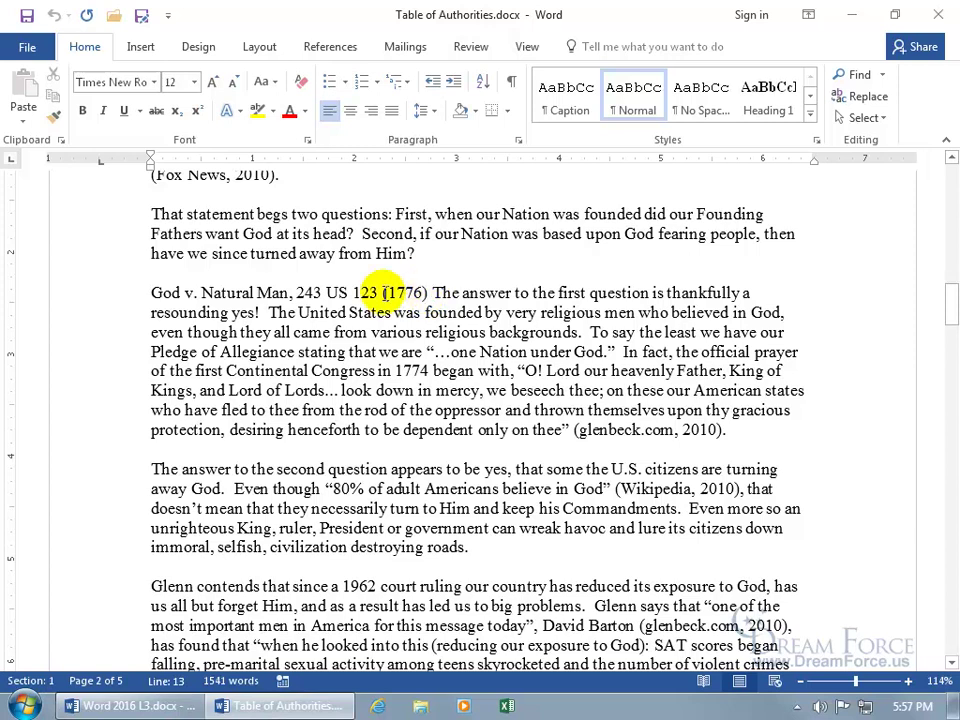
left_click_drag(150, 292, 422, 293)
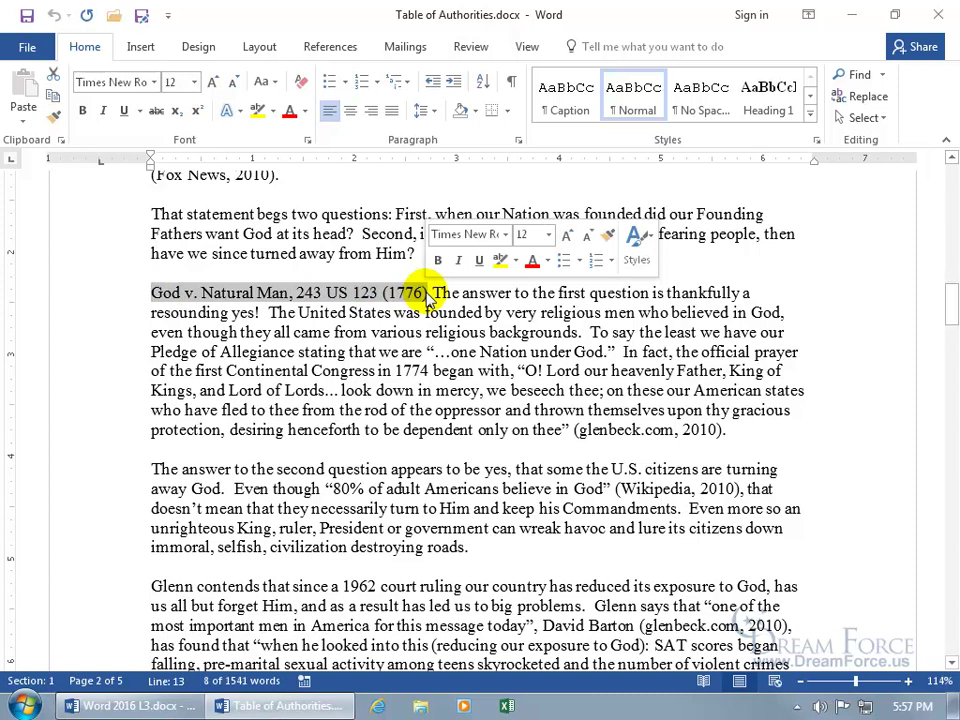
left_click(330, 47)
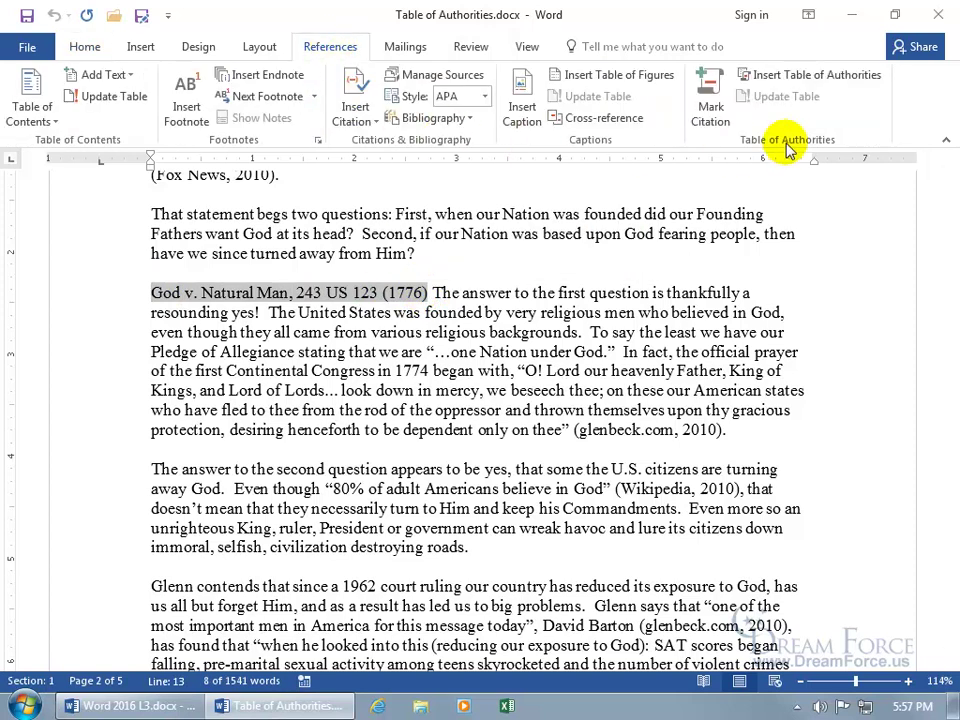
Mark the selected citation in the Cases category, trimming its short citation to 'God v. Natural Man'.
left_click(716, 118)
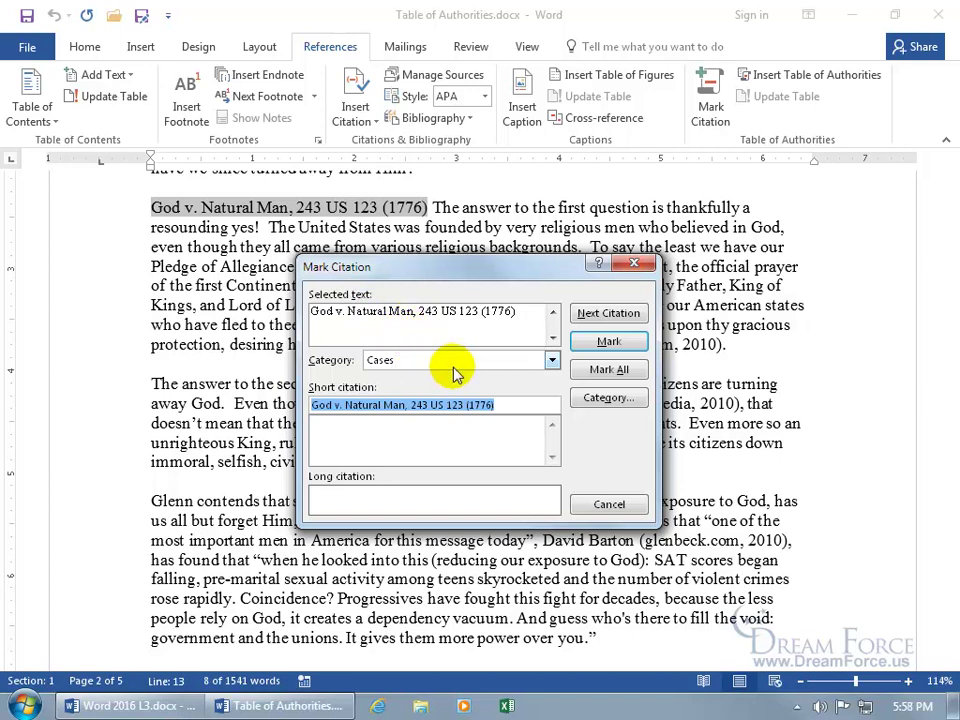
left_click(551, 361)
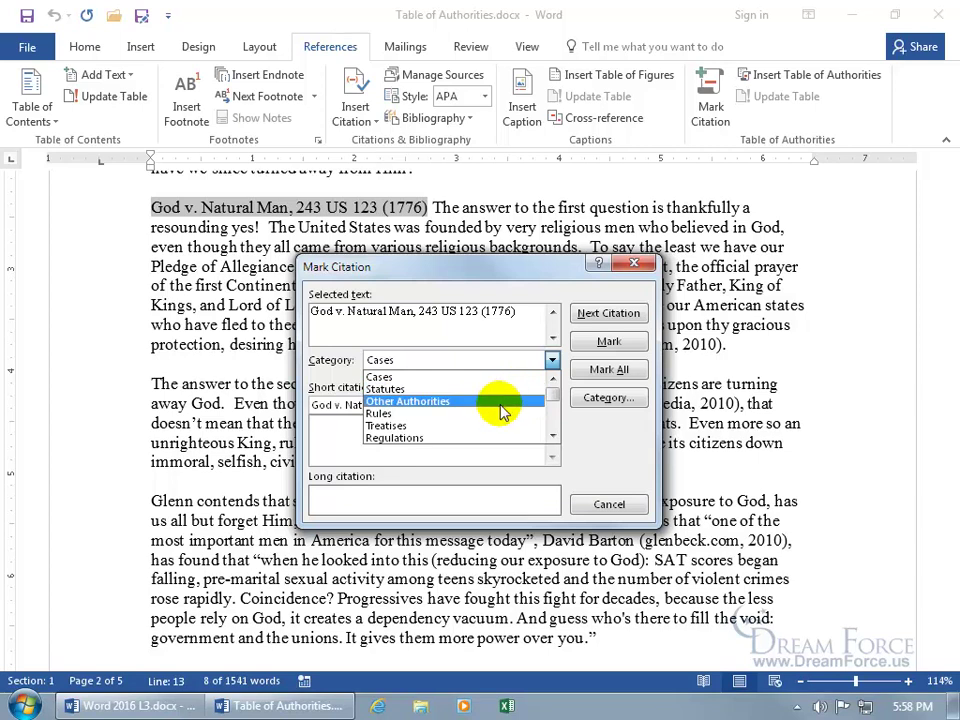
left_click(376, 377)
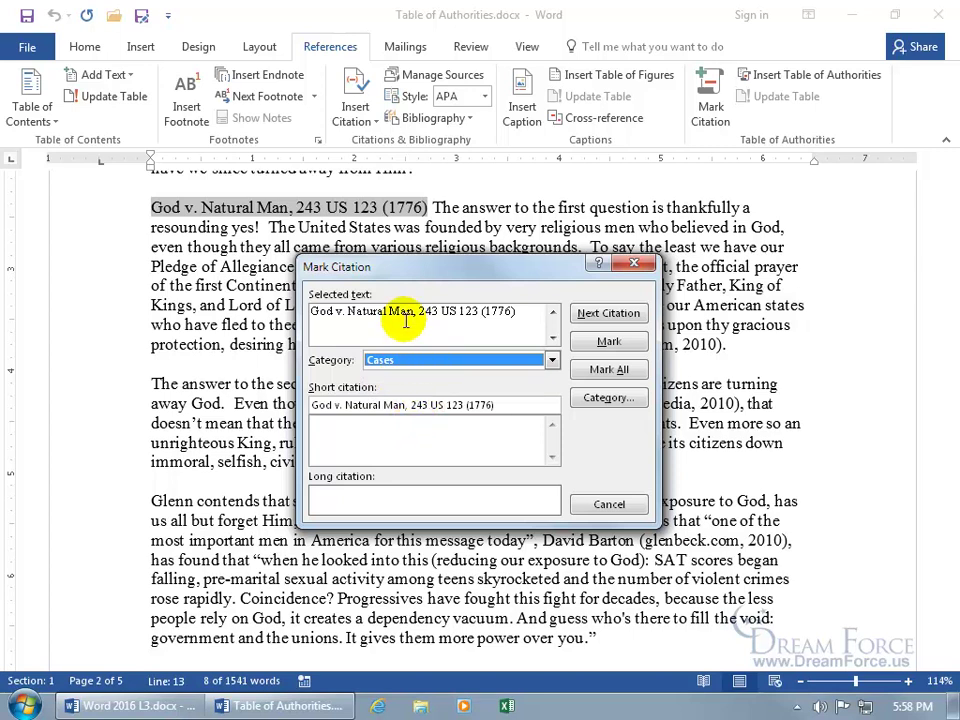
left_click(500, 404)
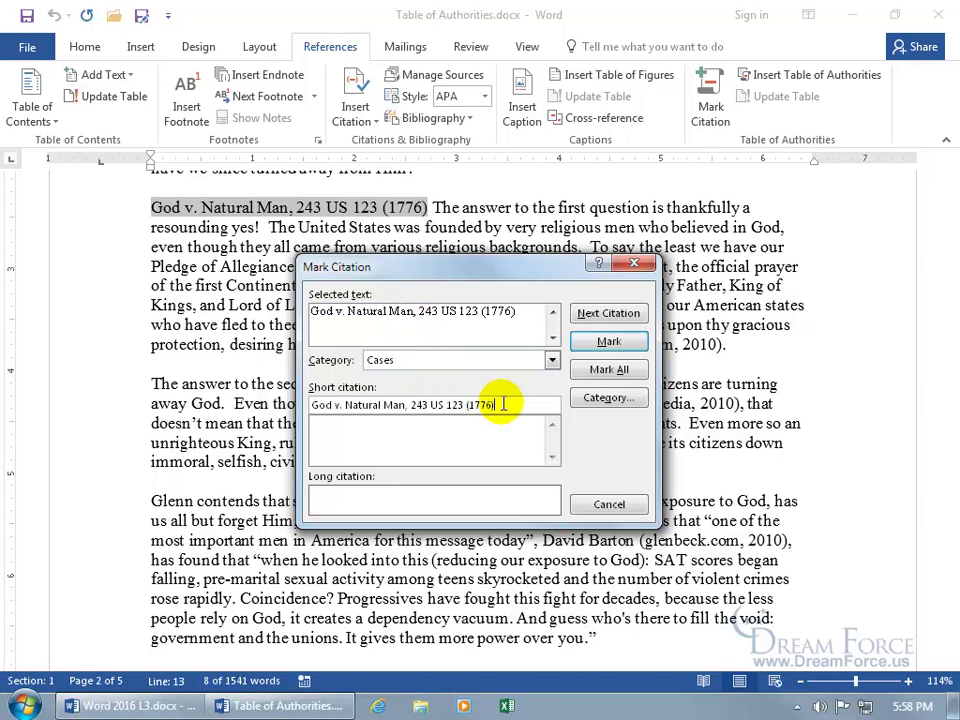
key("BackSpace")
key("BackSpace")
key("BackSpace")
key("BackSpace")
key("BackSpace")
key("BackSpace")
key("BackSpace")
key("BackSpace")
key("BackSpace")
key("BackSpace")
key("BackSpace")
key("BackSpace")
key("BackSpace")
key("BackSpace")
key("BackSpace")
key("BackSpace")
key("BackSpace")
key("BackSpace")
key("BackSpace")
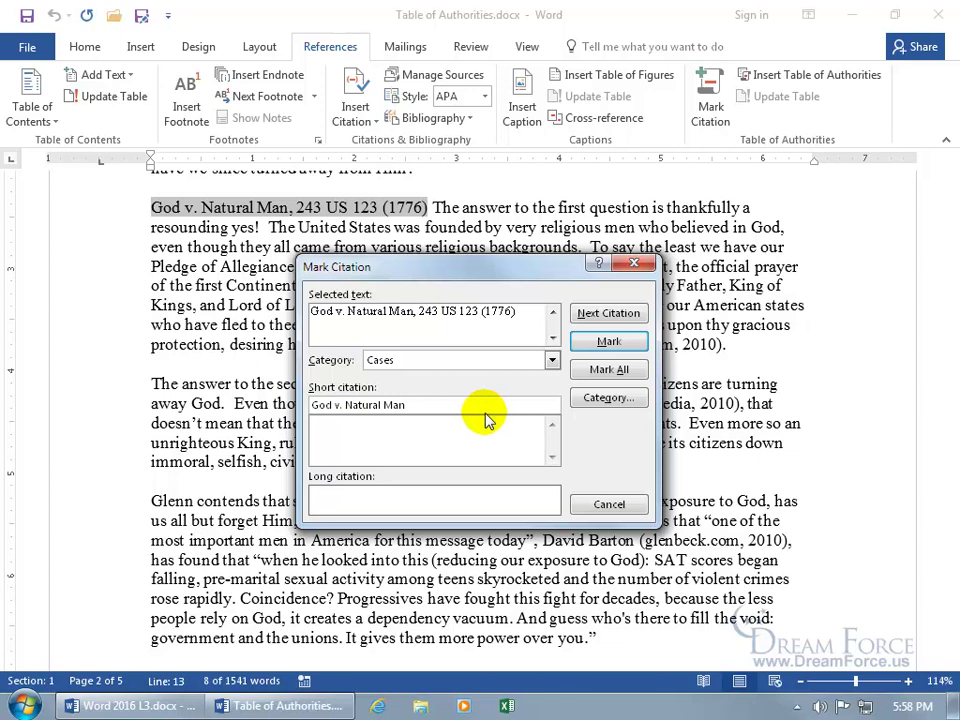
left_click(590, 344)
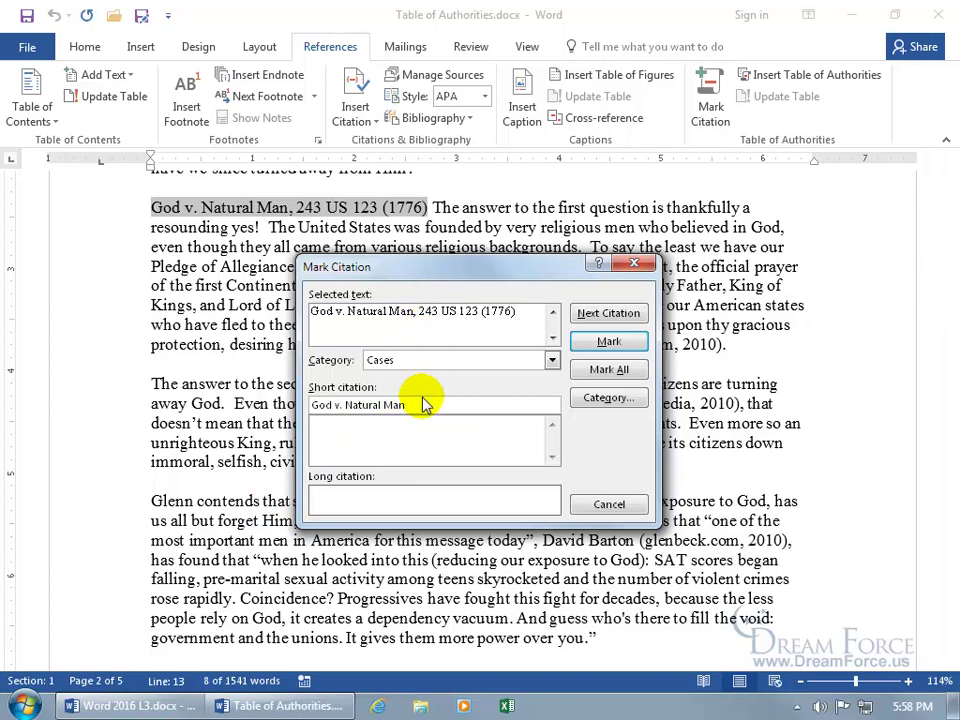
left_click(590, 343)
Close the marking dialog and inspect the new TA field code, including its \c 1 switch.
left_click(604, 502)
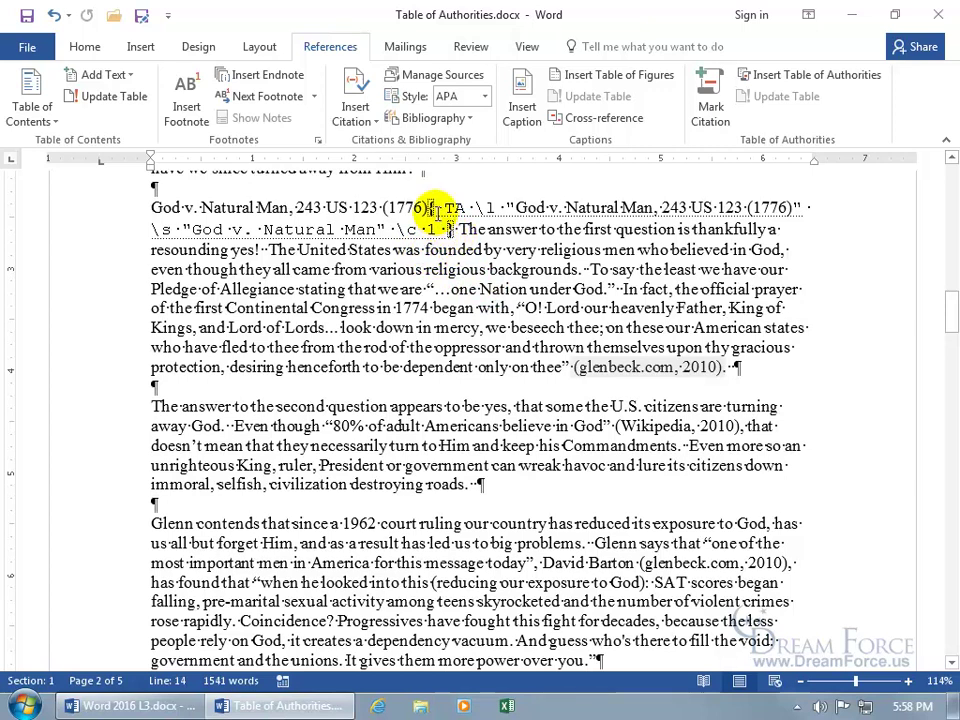
left_click_drag(440, 212, 493, 218)
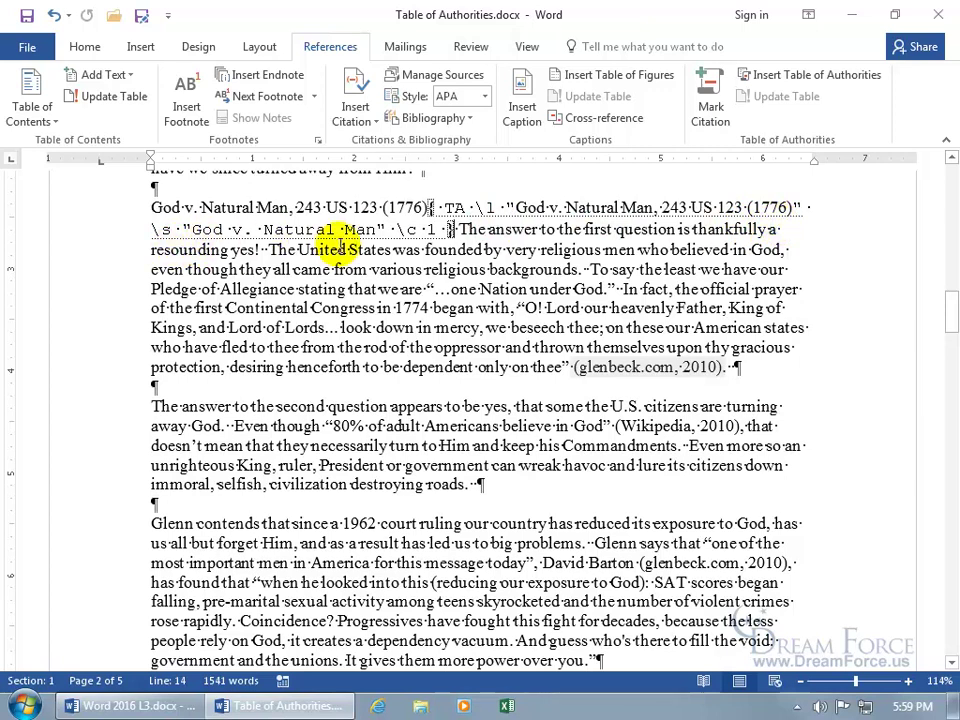
left_click_drag(398, 229, 440, 229)
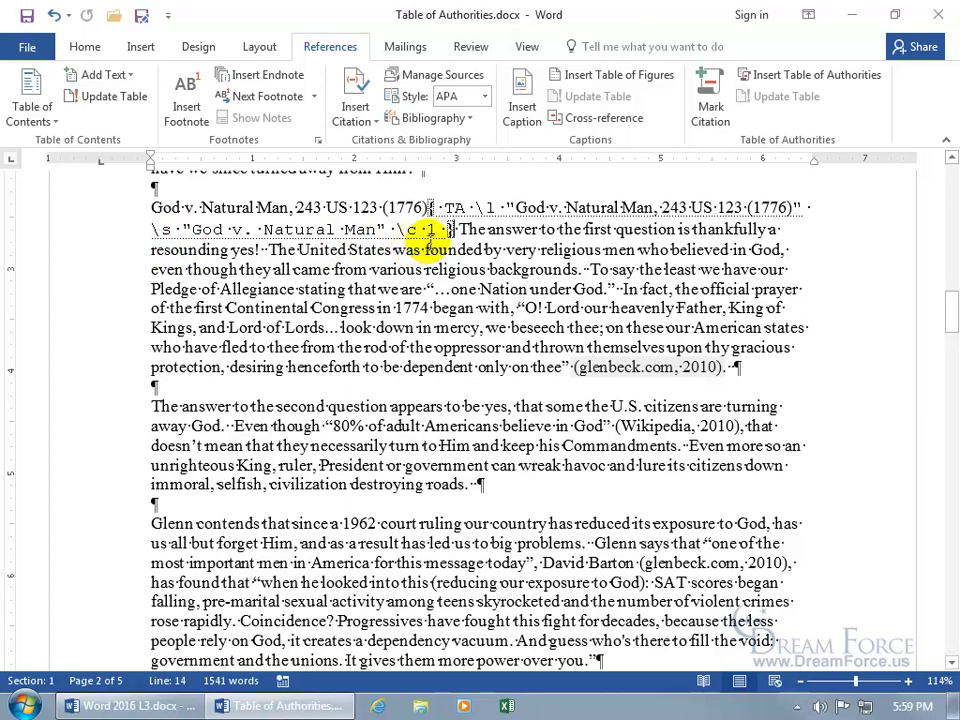
double_click(362, 230)
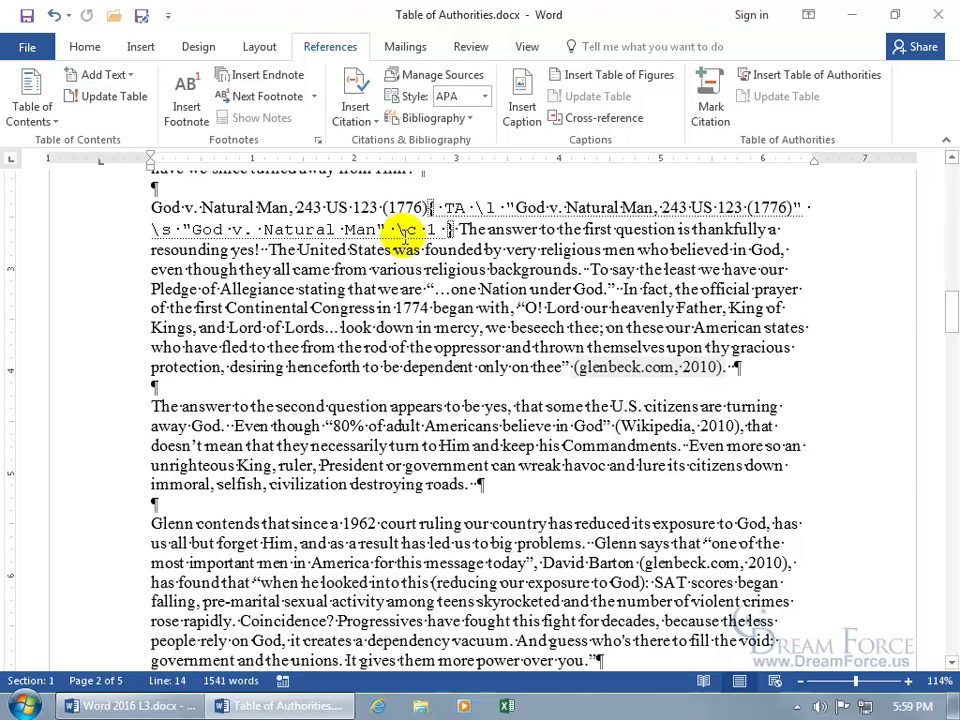
scroll(490, 302, "down", 5)
scroll(490, 302, "down", 15)
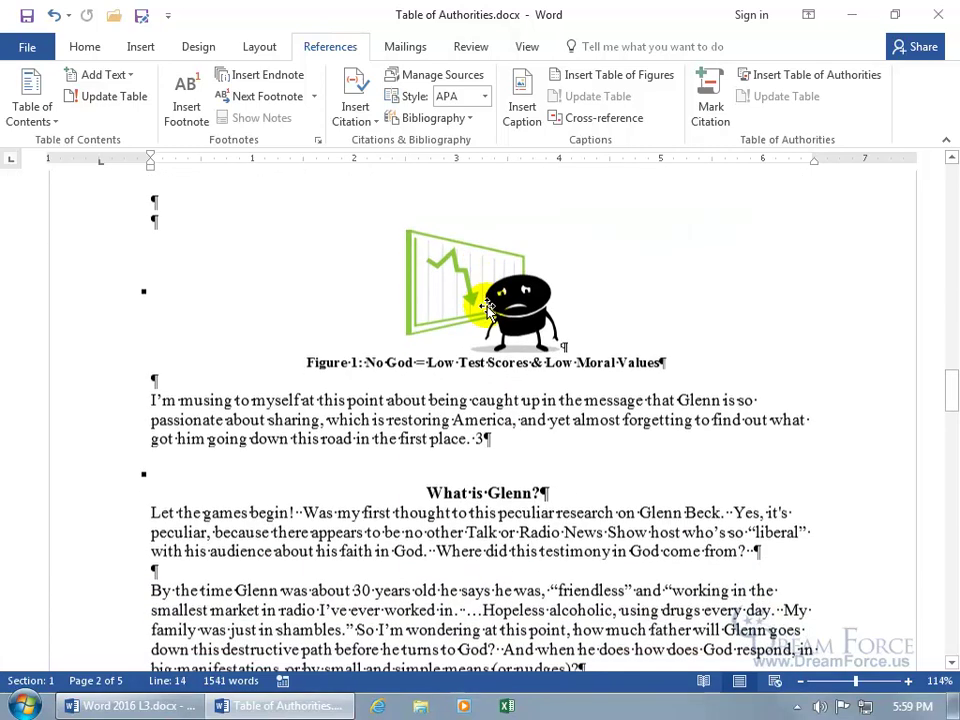
scroll(488, 309, "down", 1)
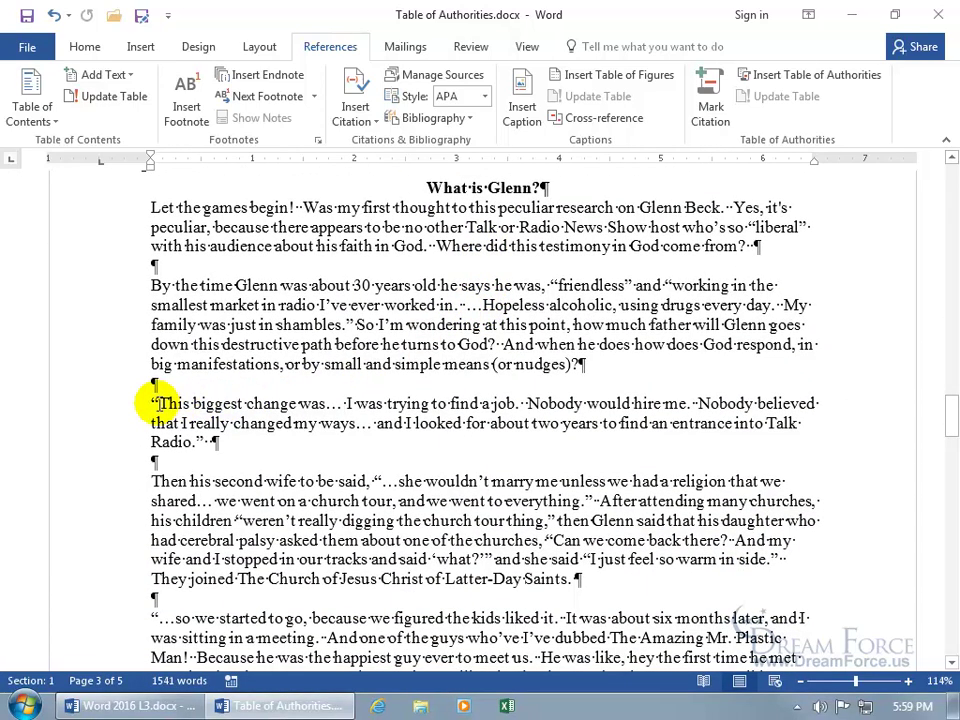
Mark 'This biggest change was' as a short-form God v. Natural Man citation.
left_click_drag(152, 403, 310, 404)
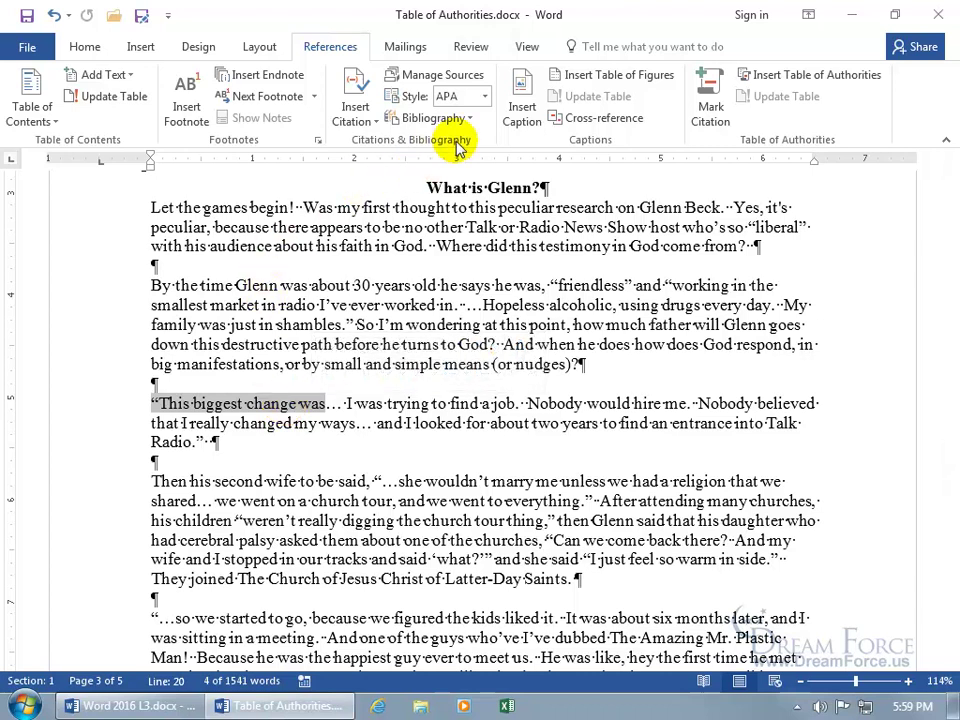
left_click(713, 106)
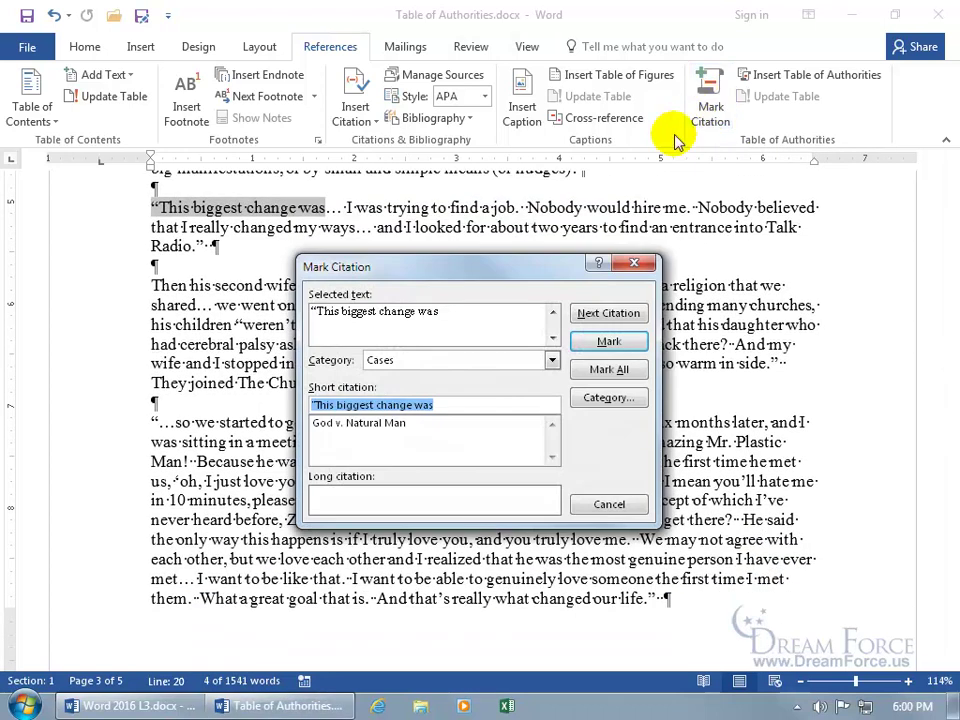
left_click(386, 424)
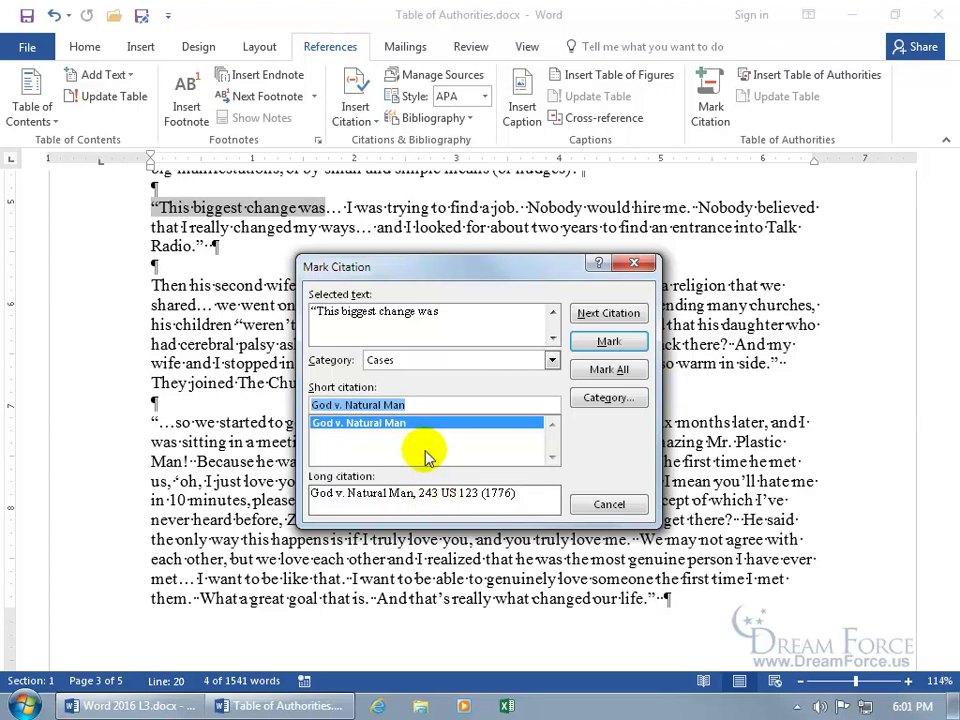
left_click(609, 341)
left_click(609, 503)
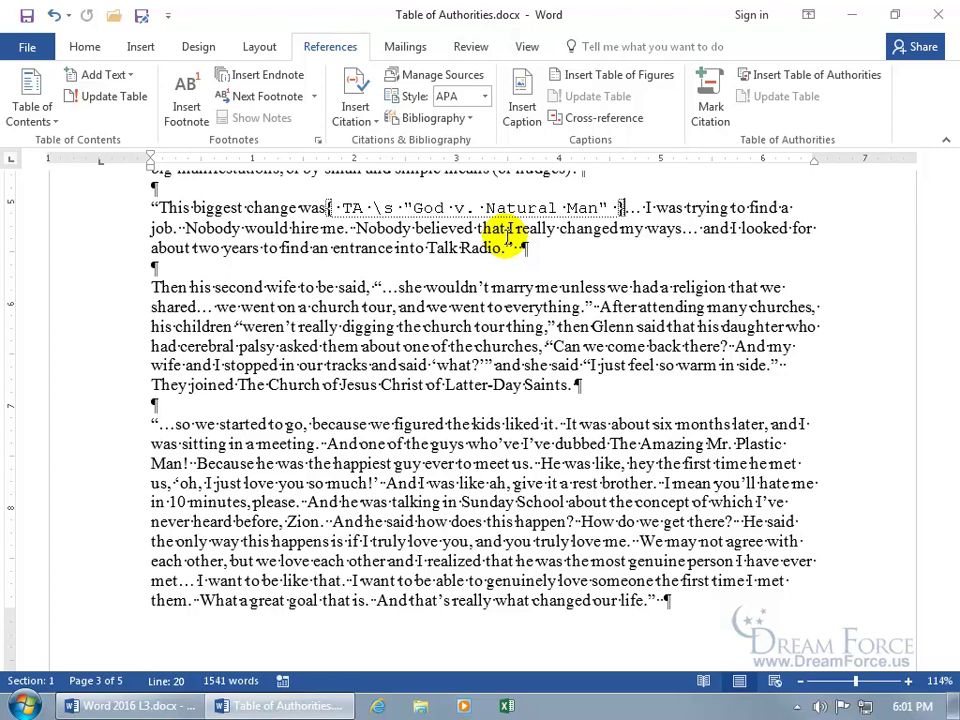
Place the cursor on the empty line under the Table of Authorities heading and hide formatting marks.
key("ctrl+Home")
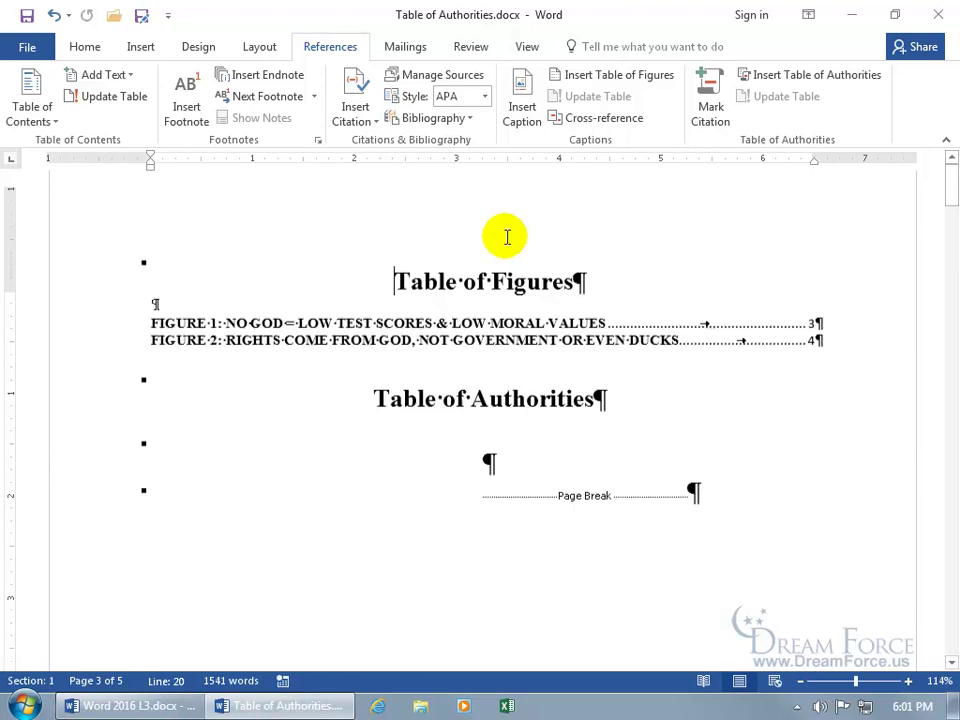
left_click(487, 520)
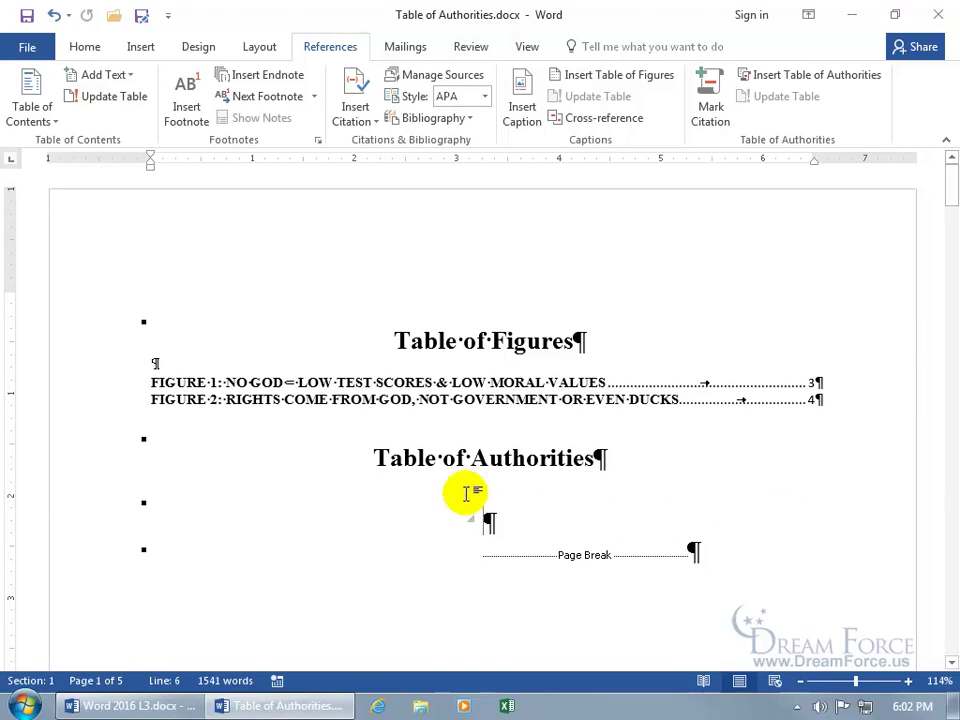
left_click(92, 47)
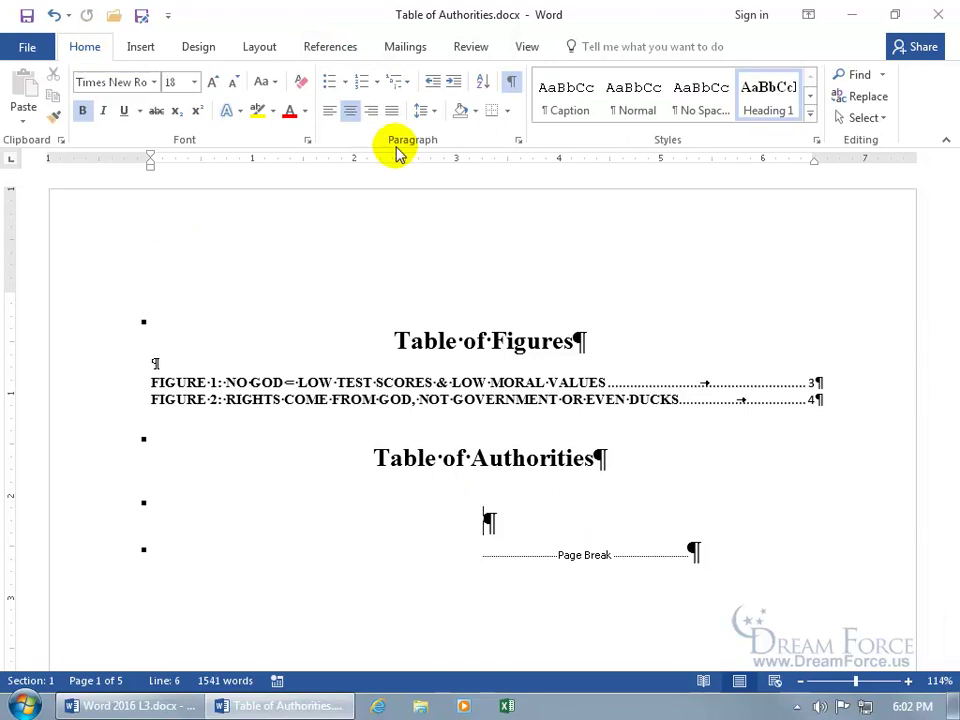
left_click(511, 82)
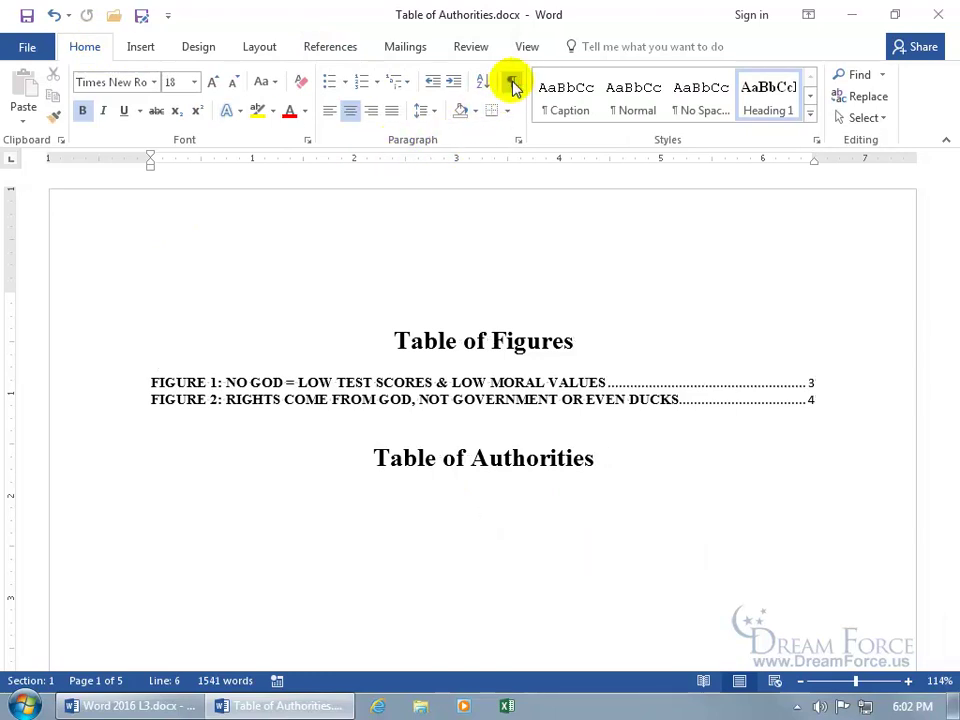
left_click(334, 52)
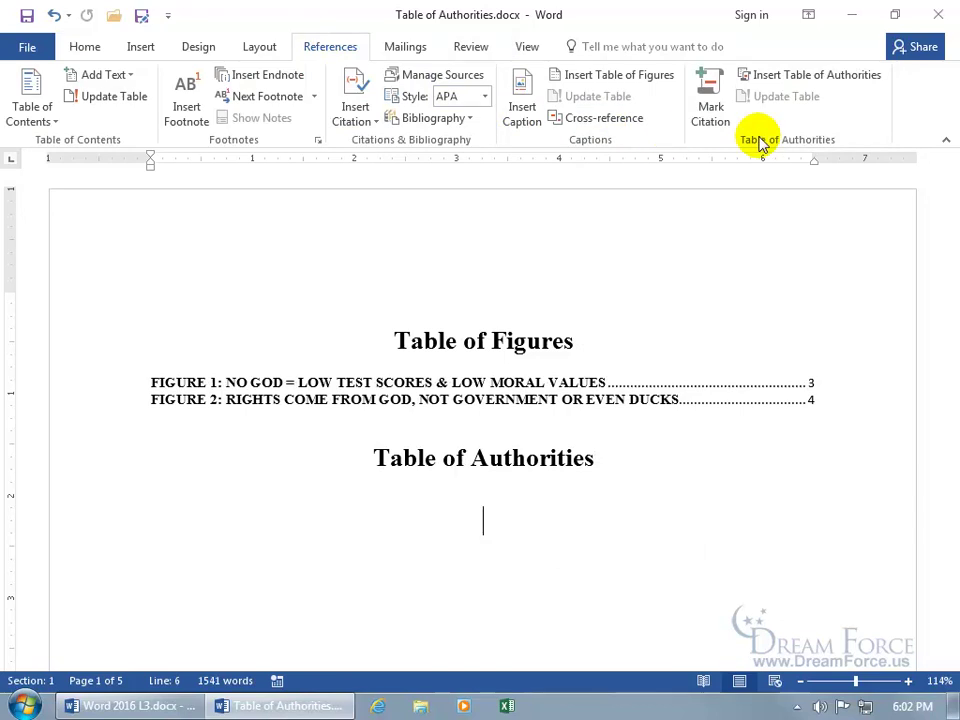
Preview Cases-only and Classic options in the Table of Authorities dialog, then restore All categories and From template.
left_click(790, 76)
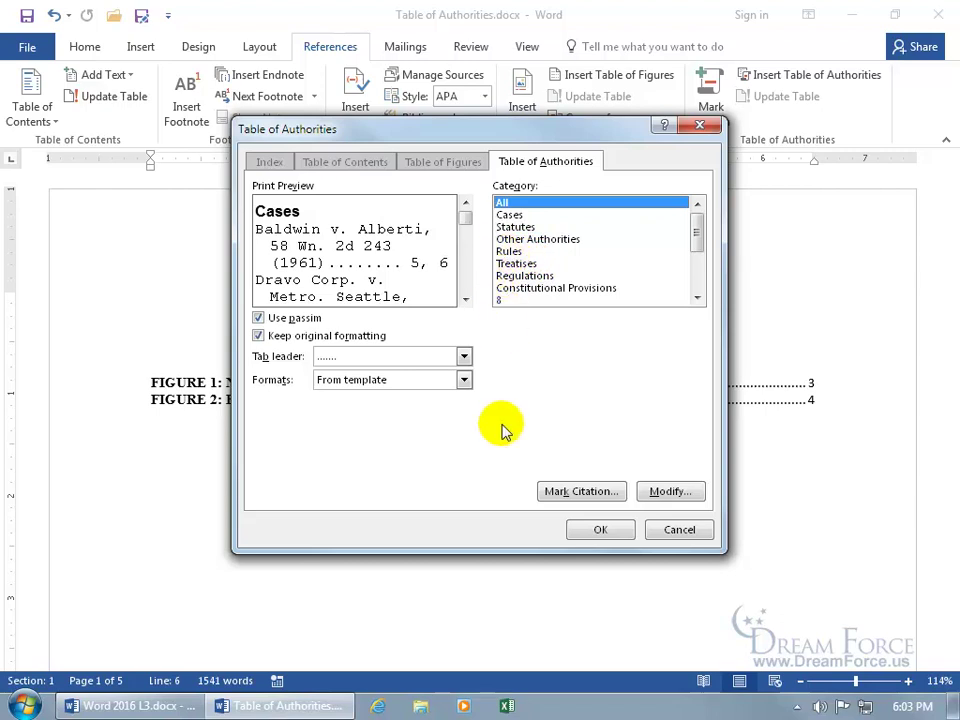
left_click(514, 215)
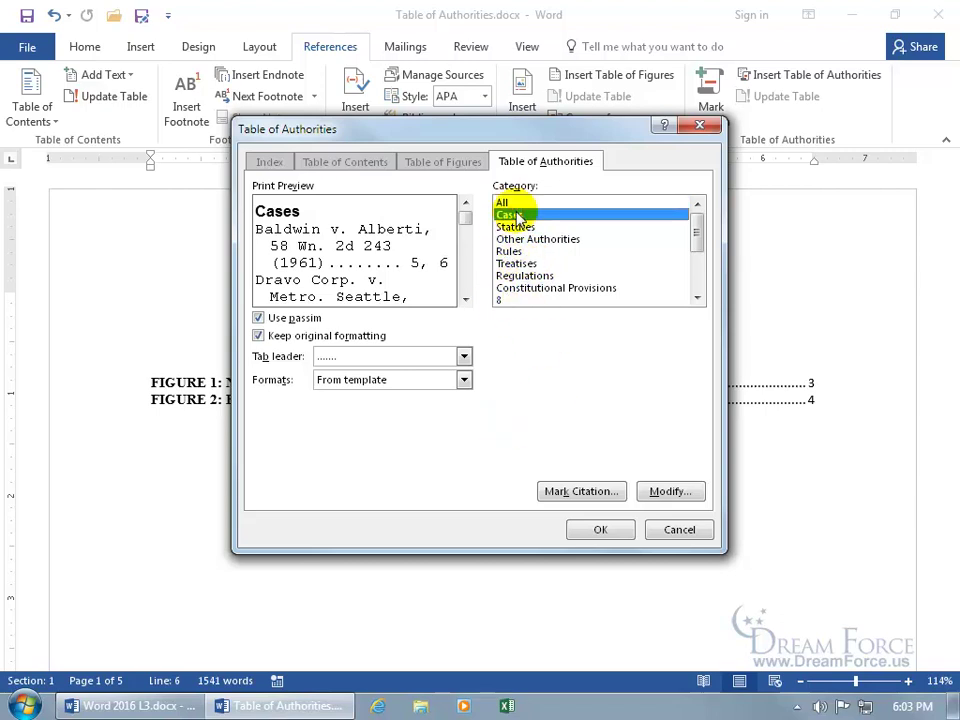
left_click(508, 203)
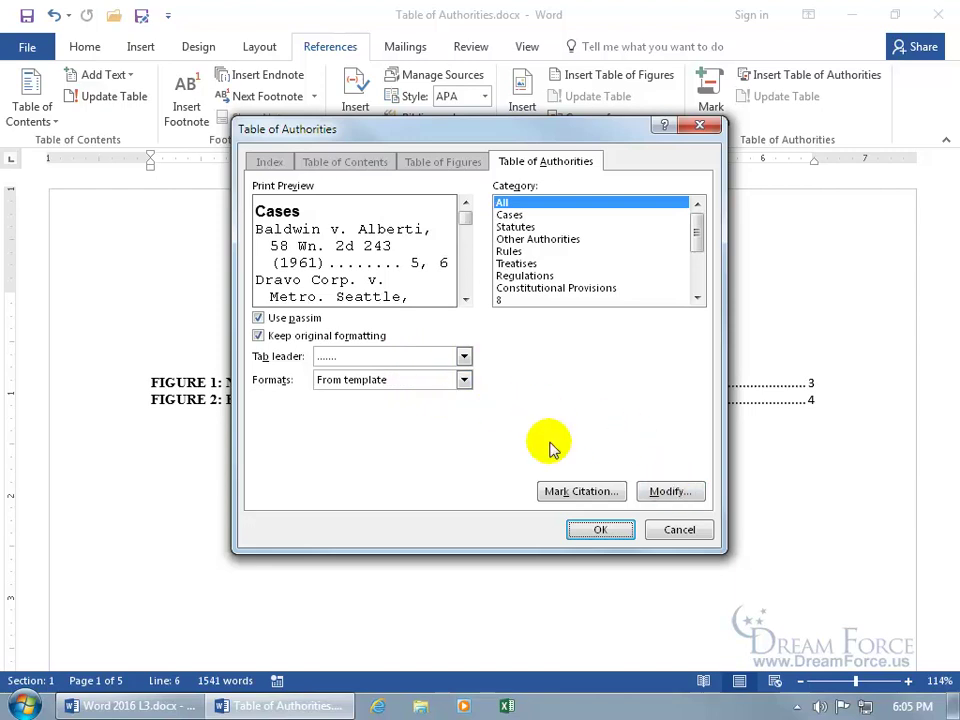
left_click(463, 379)
left_click(440, 407)
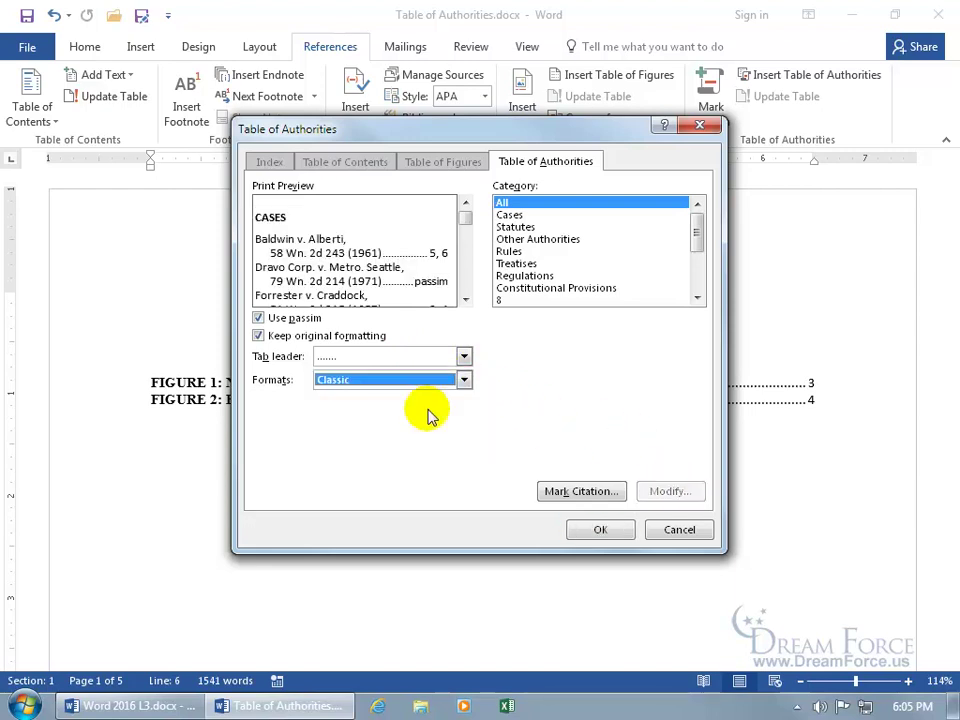
left_click(464, 379)
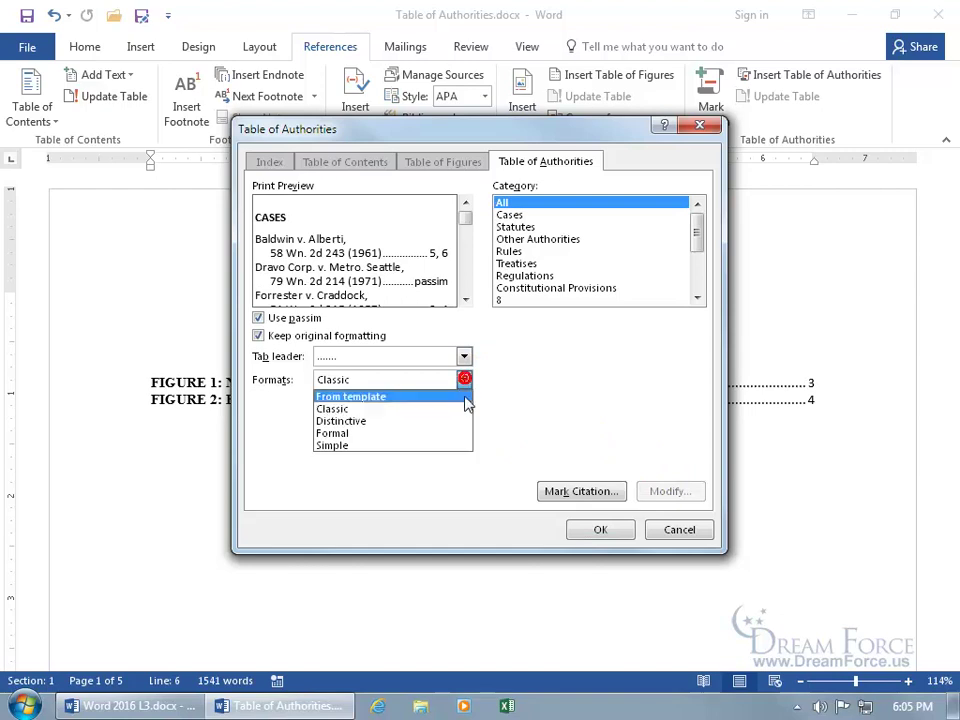
left_click(450, 396)
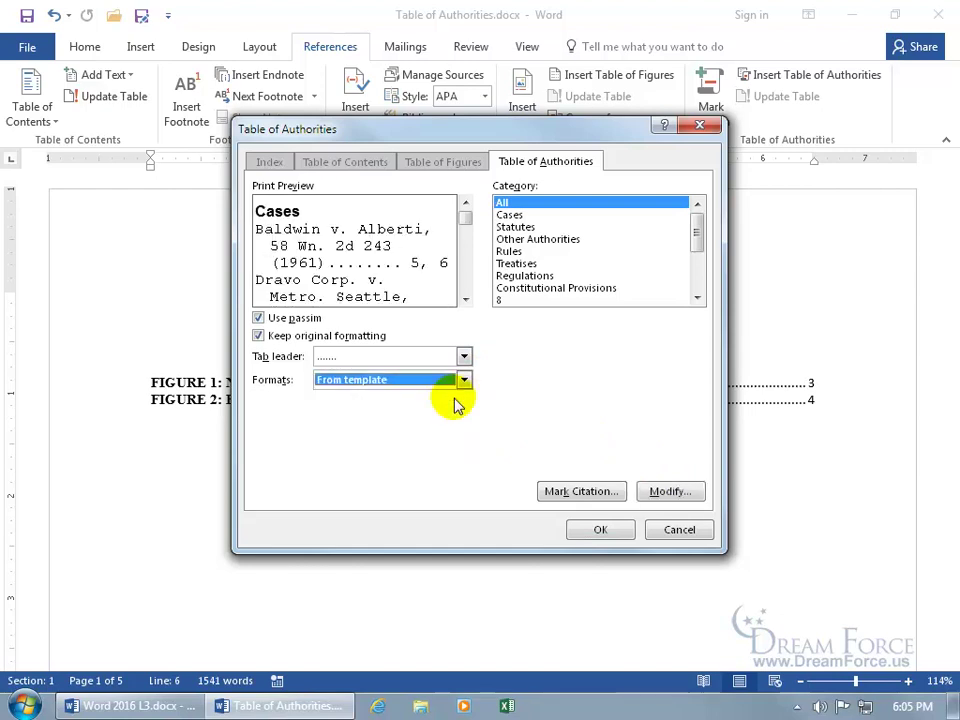
left_click(670, 491)
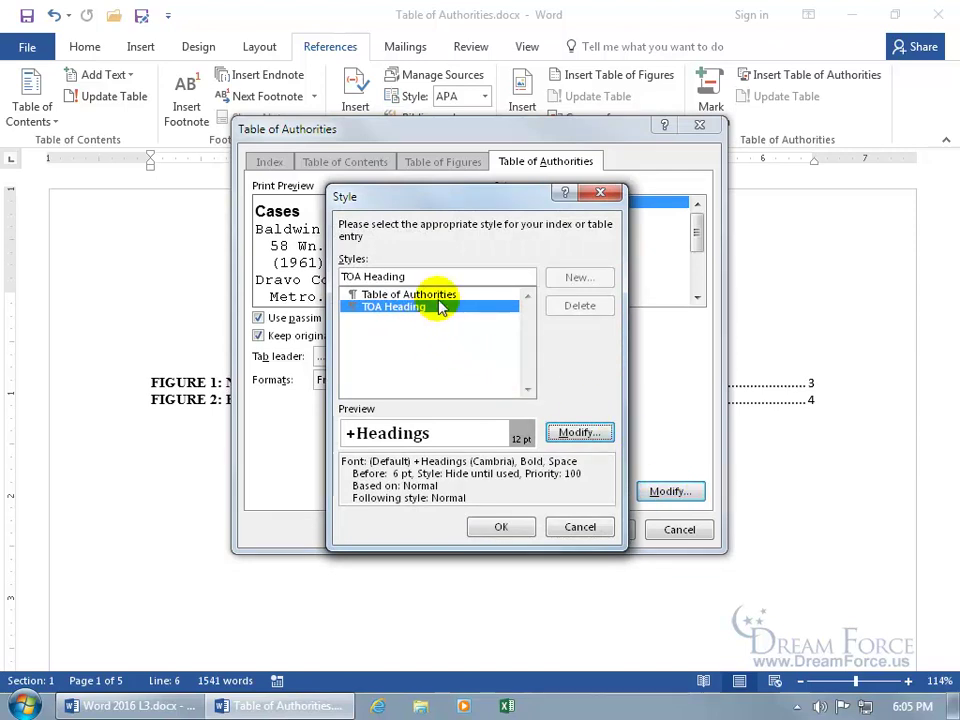
left_click_drag(424, 197, 546, 214)
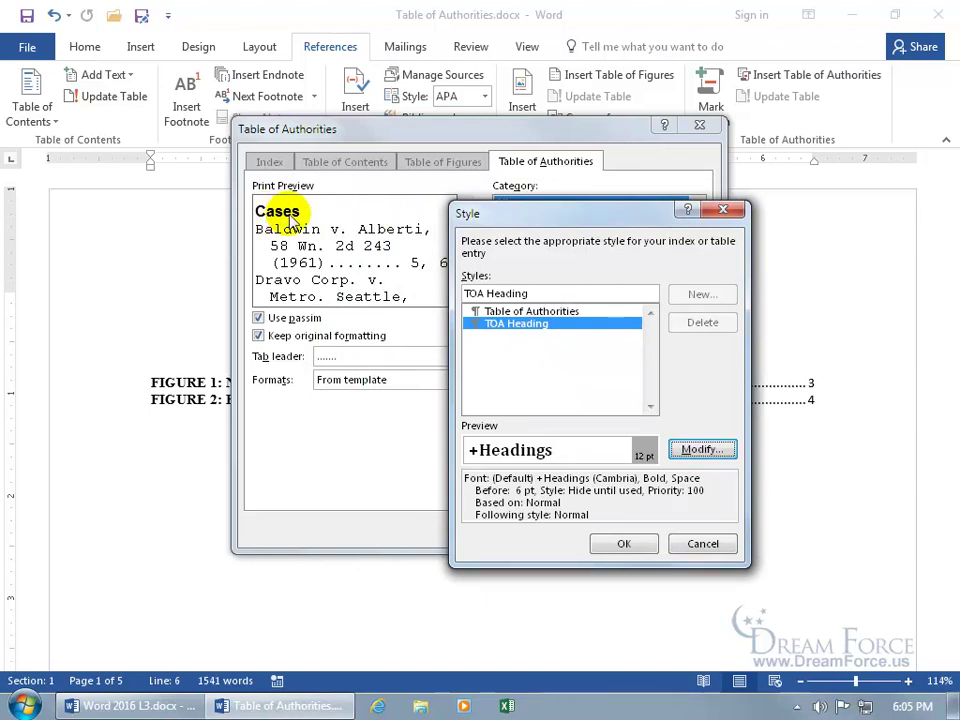
left_click(703, 449)
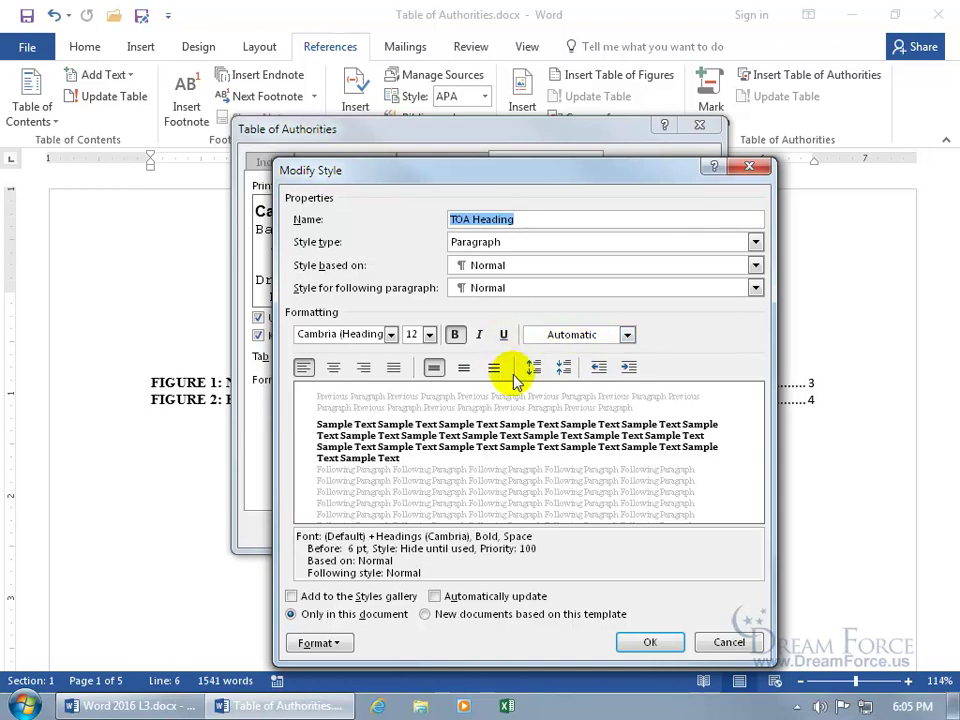
left_click(728, 642)
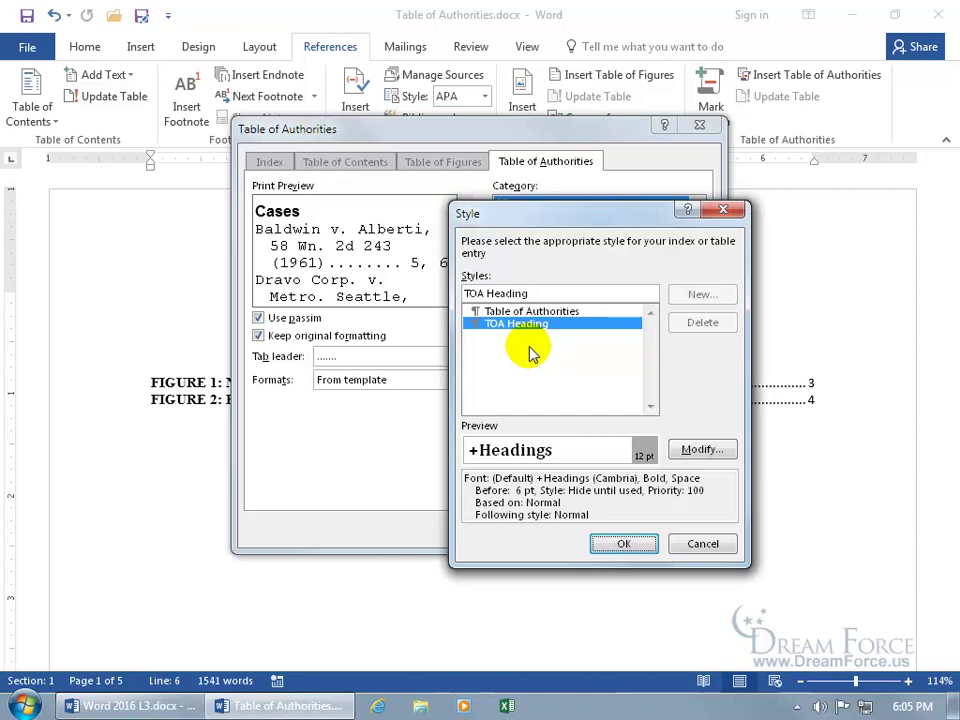
left_click(545, 312)
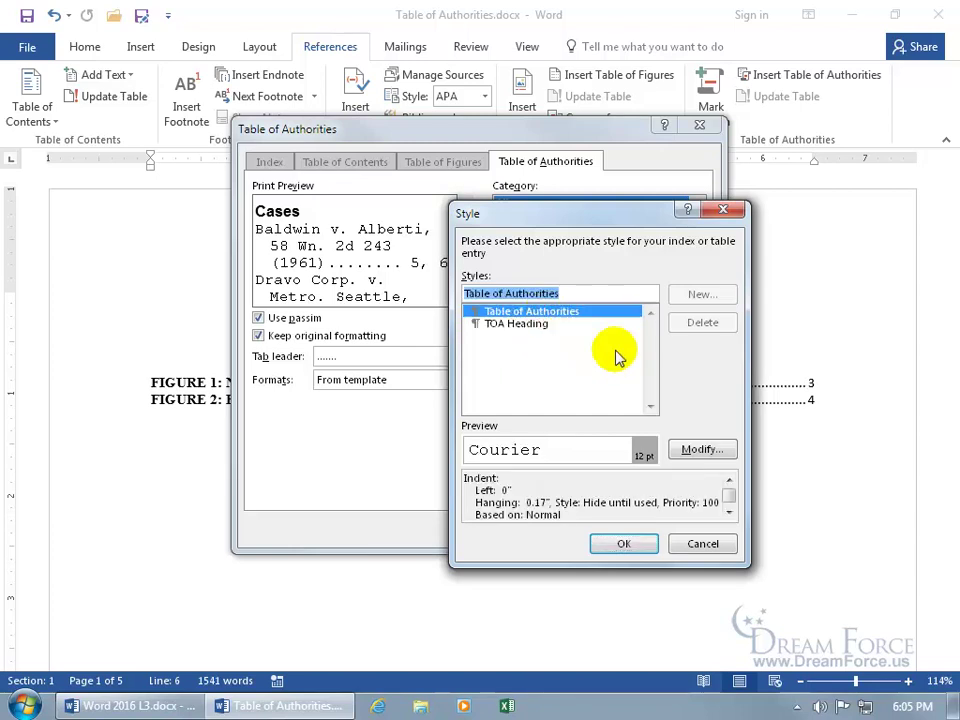
left_click(696, 449)
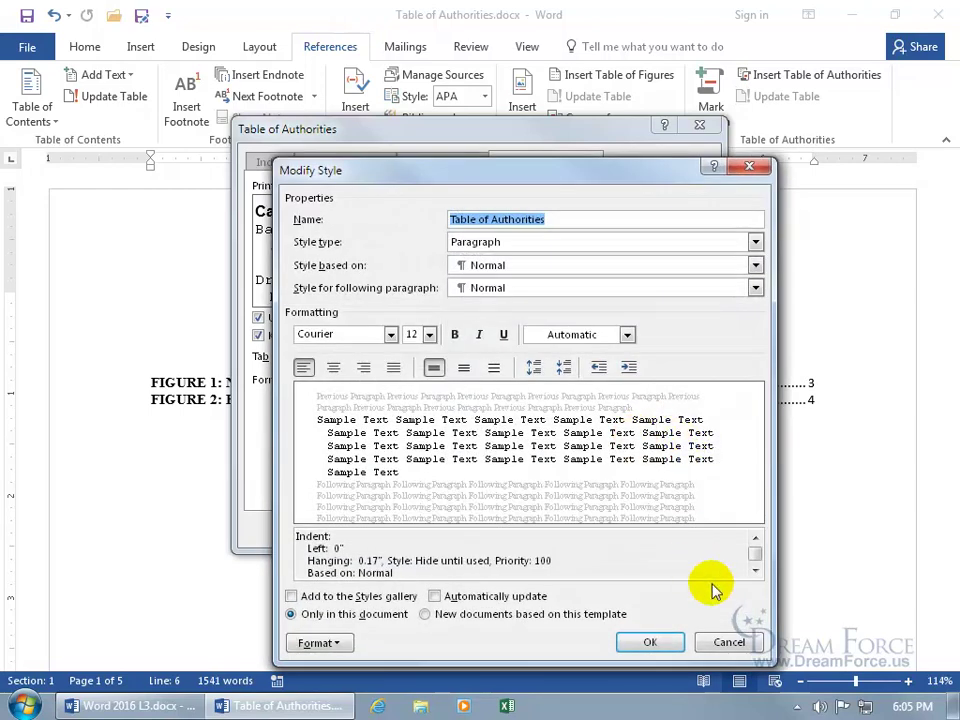
left_click(729, 642)
Close the style list, choose the Classic format and insert the Table of Authorities.
left_click(703, 545)
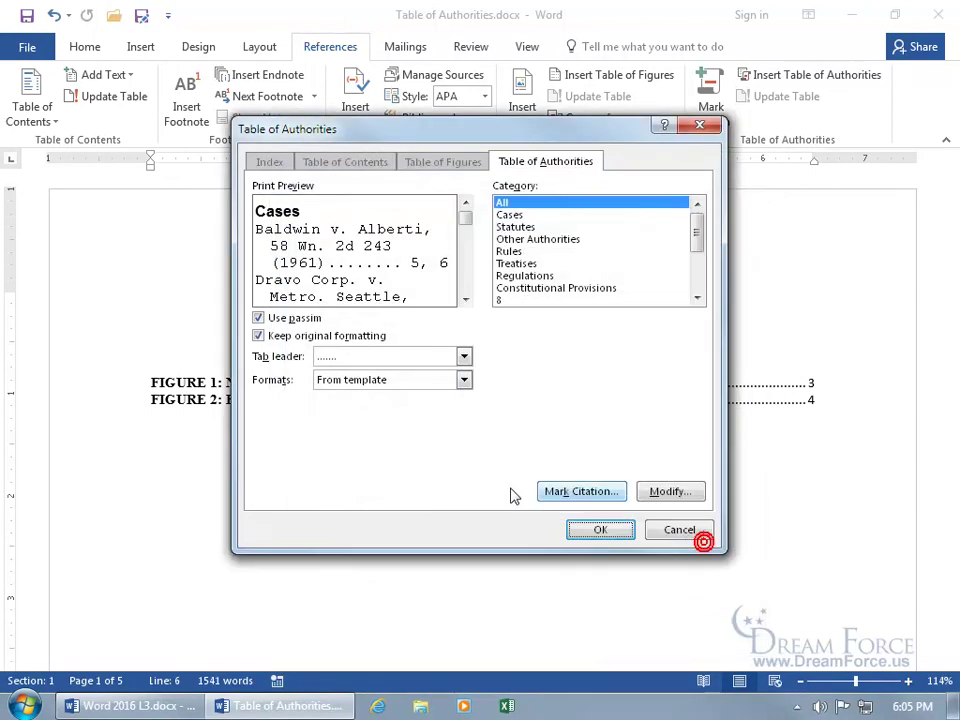
left_click(465, 381)
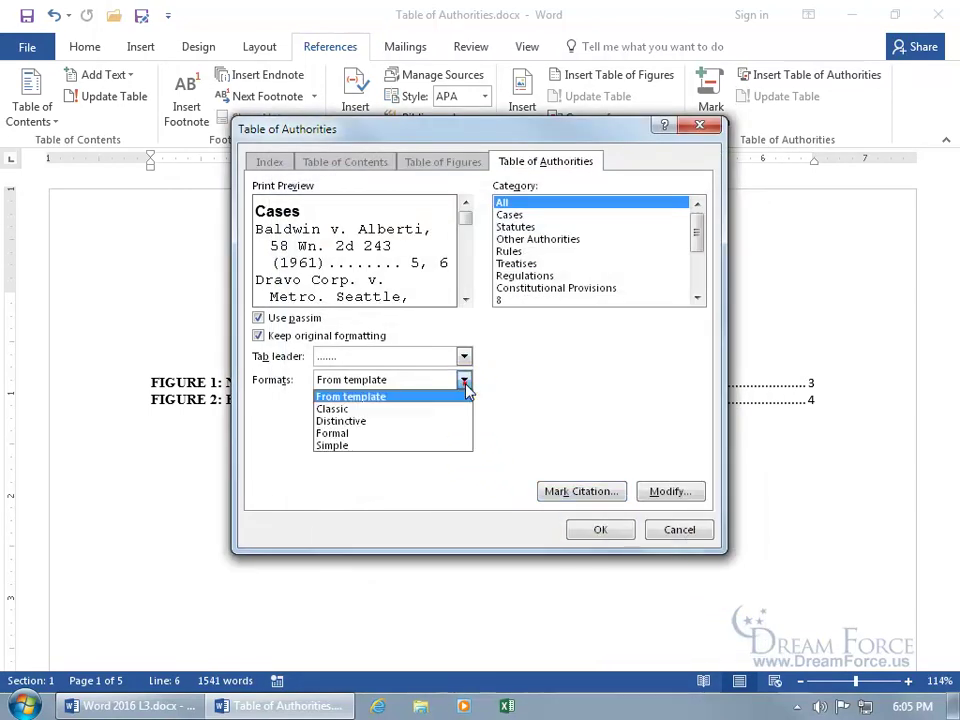
left_click(440, 409)
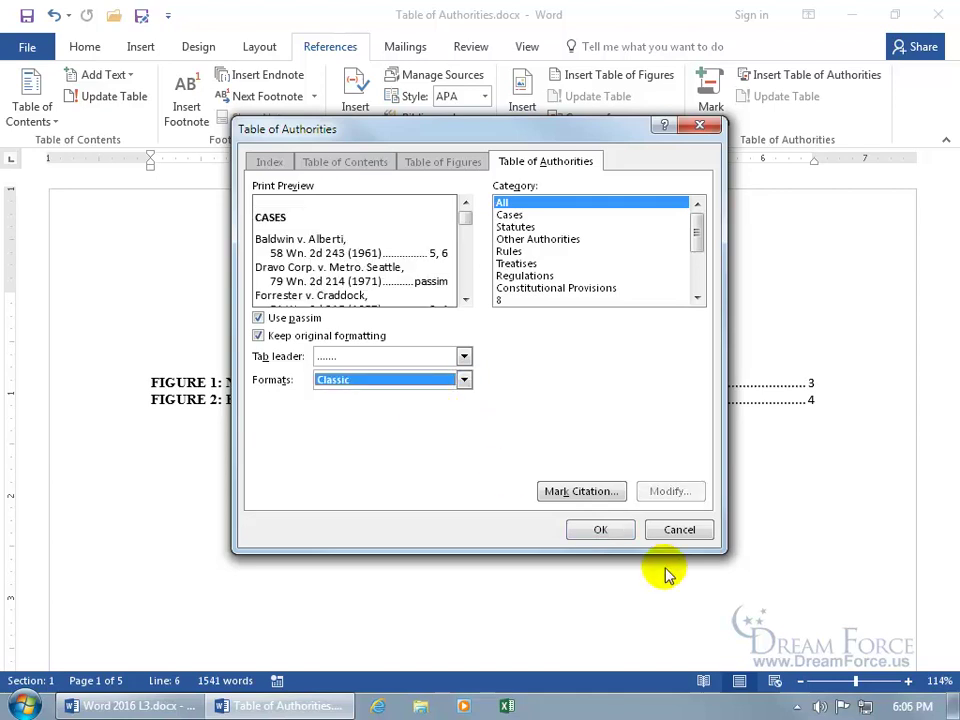
left_click(606, 532)
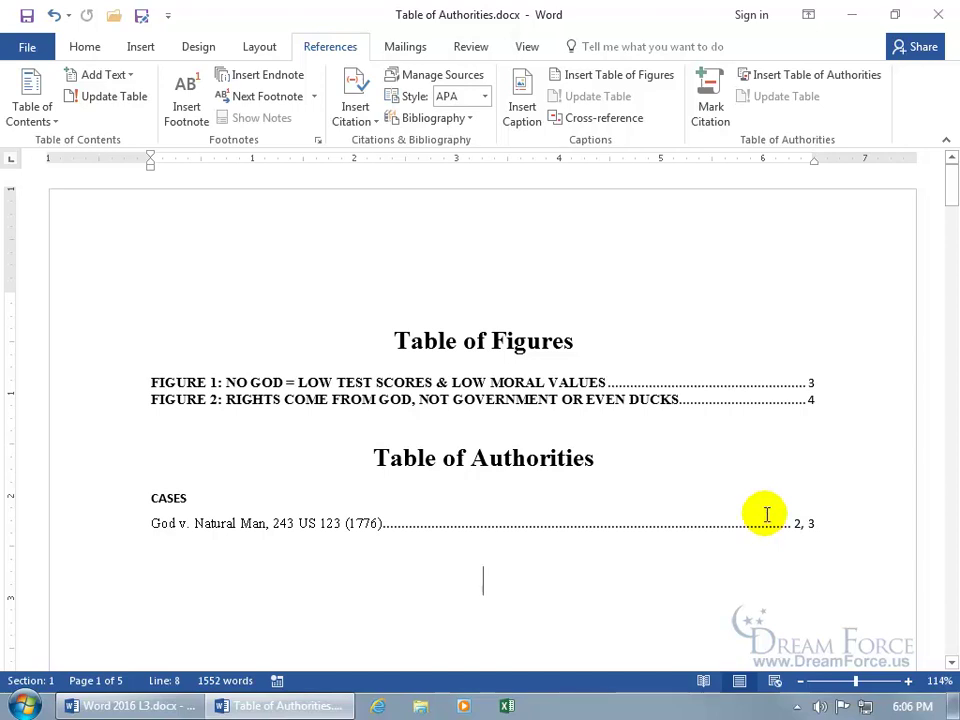
Show field codes and delete 'Natural' from the page 2 TA field citation.
scroll(760, 520, "down", 10)
scroll(767, 515, "down", 10)
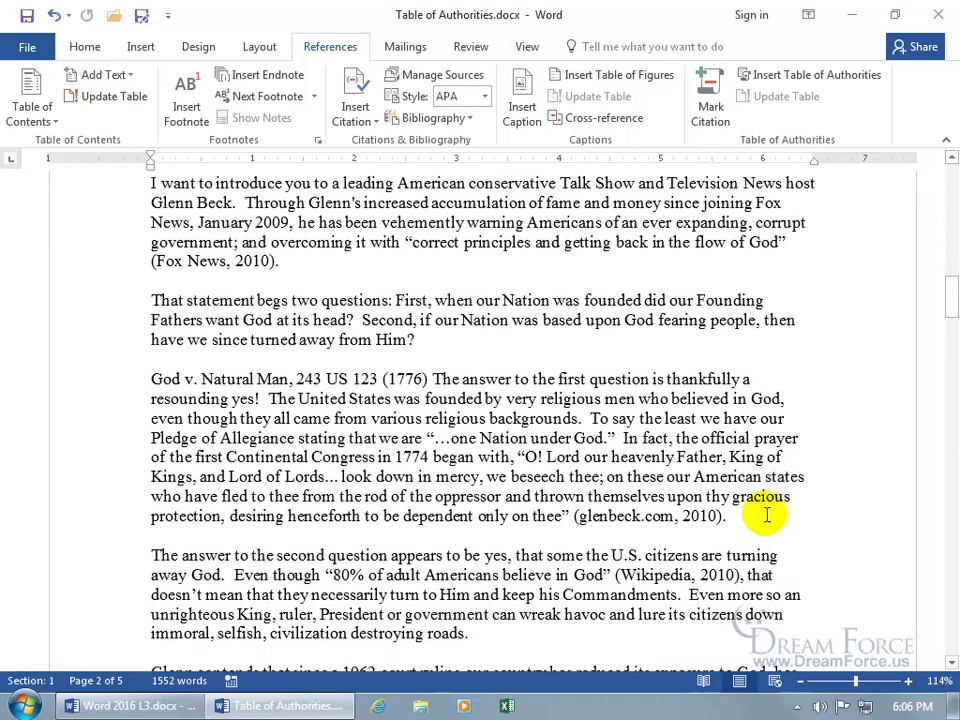
left_click(368, 360)
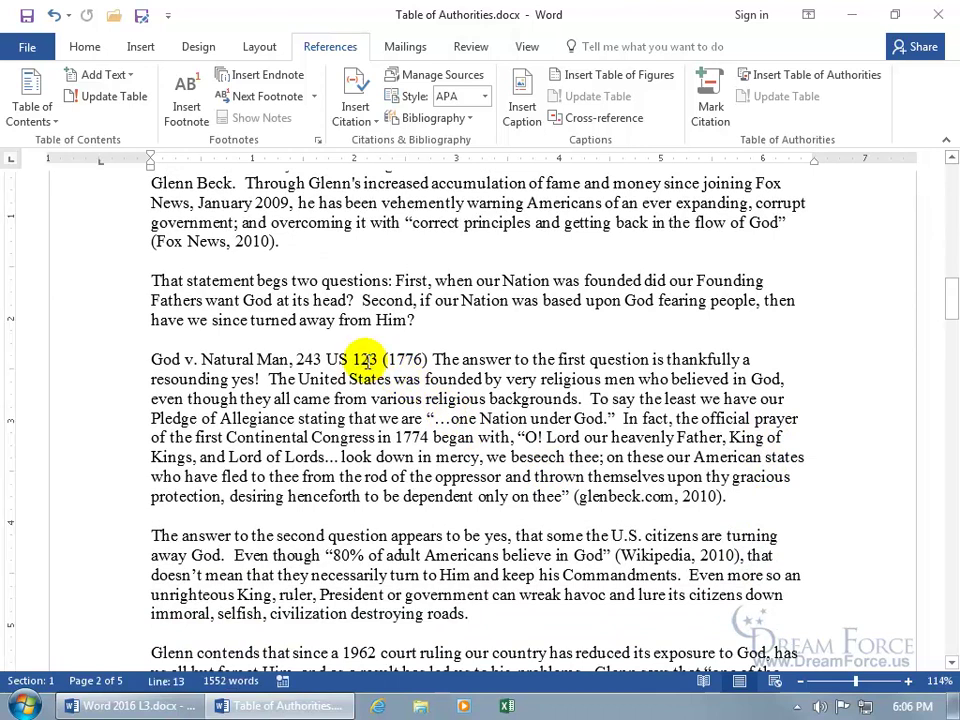
left_click(82, 47)
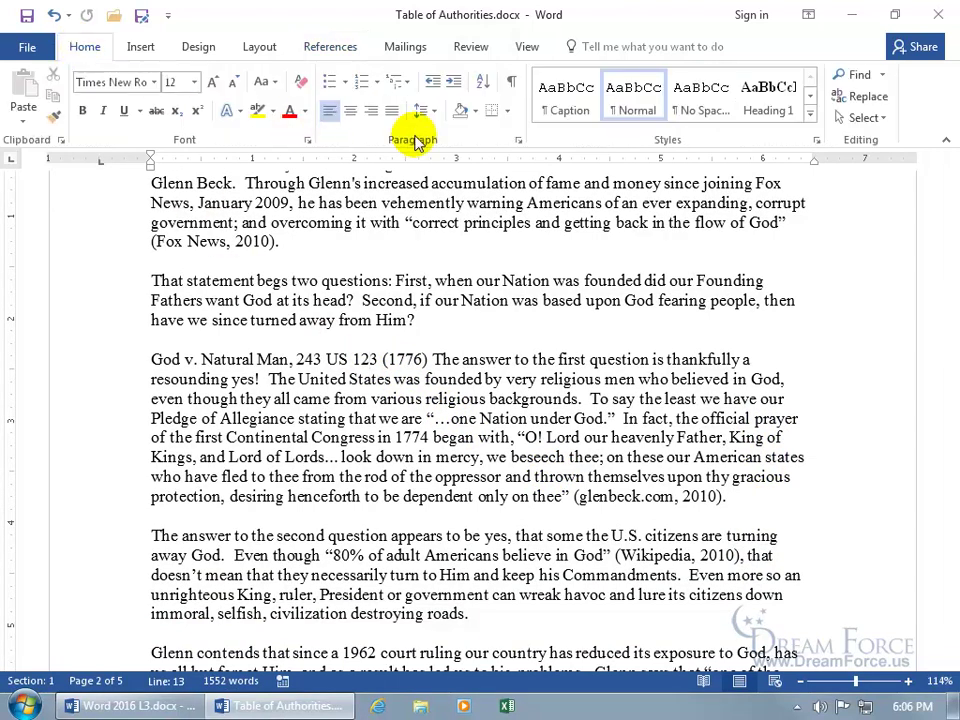
left_click(511, 86)
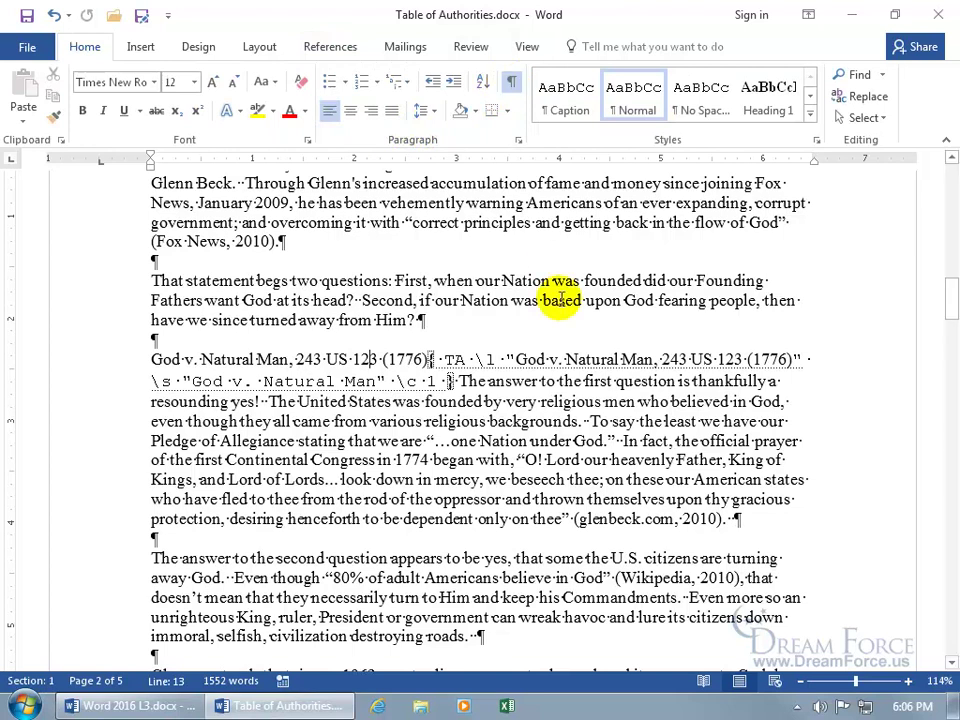
double_click(604, 360)
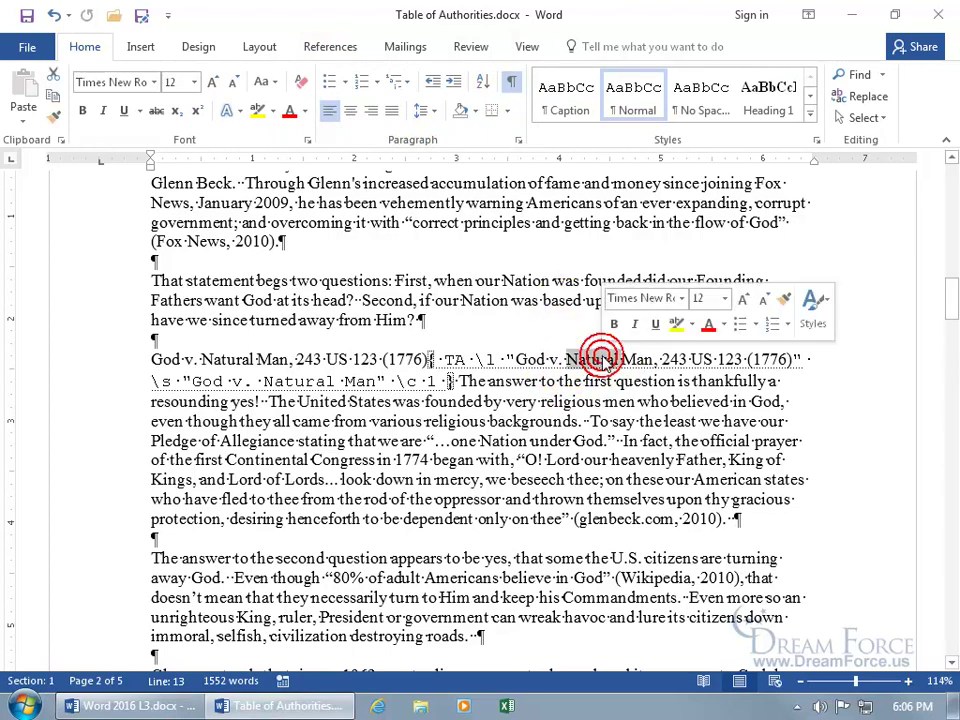
key("Delete")
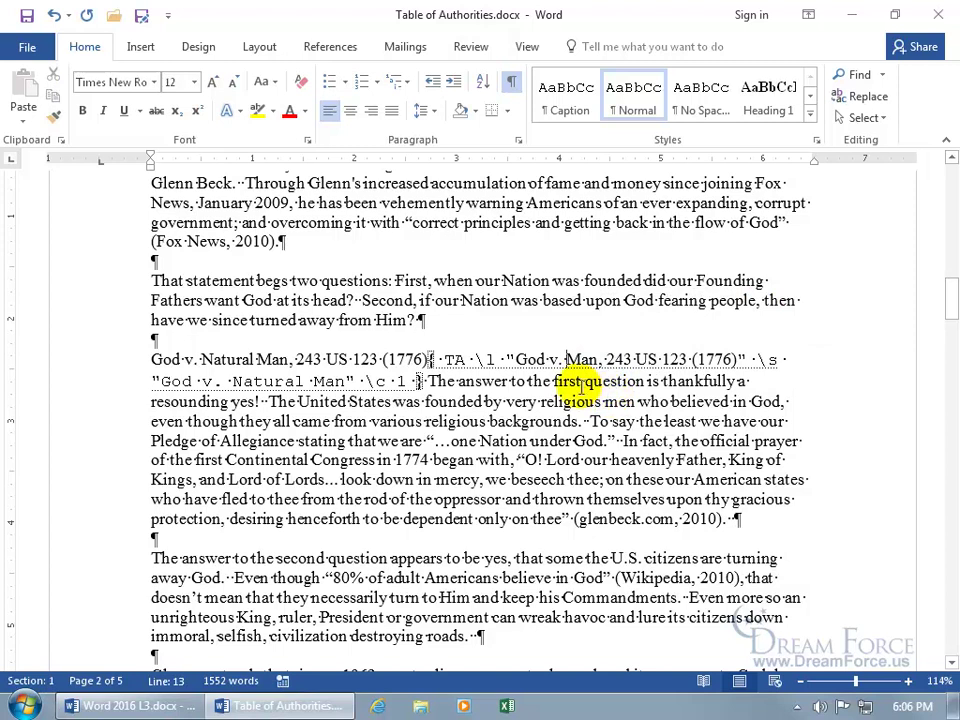
scroll(578, 387, "down", 9)
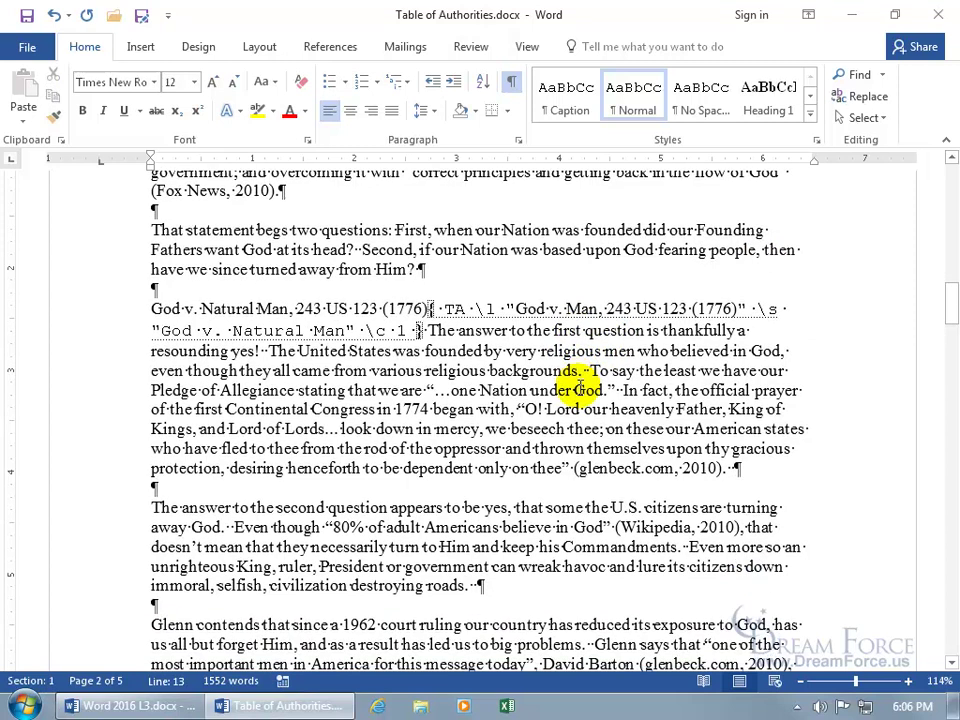
Insert a page break before the 'This biggest change was' paragraph, then return to the document start.
scroll(580, 387, "down", 12)
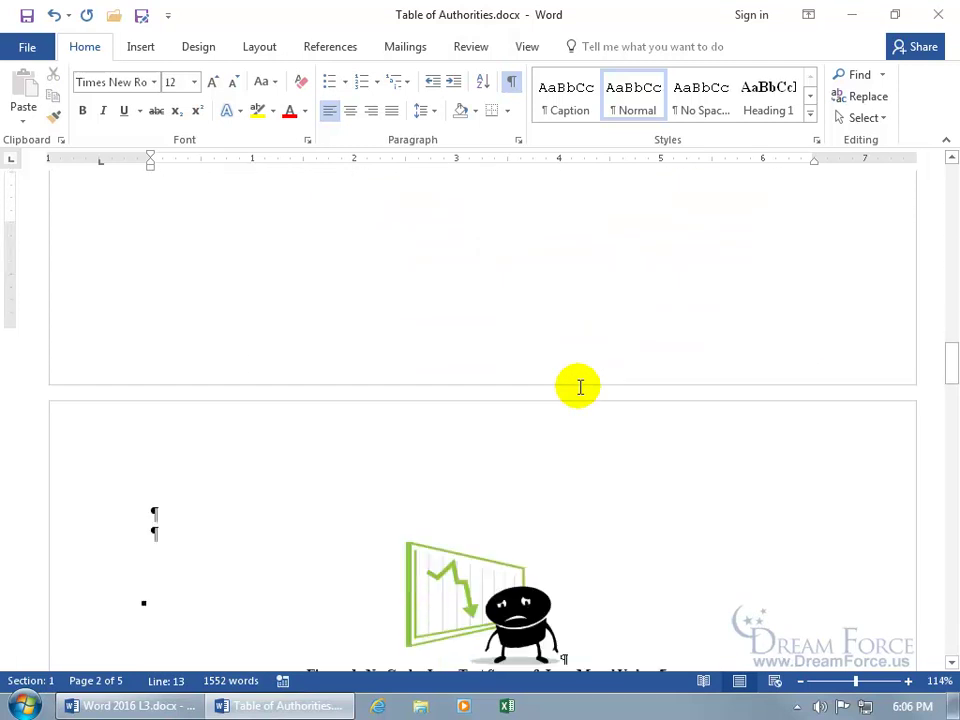
scroll(560, 387, "down", 1)
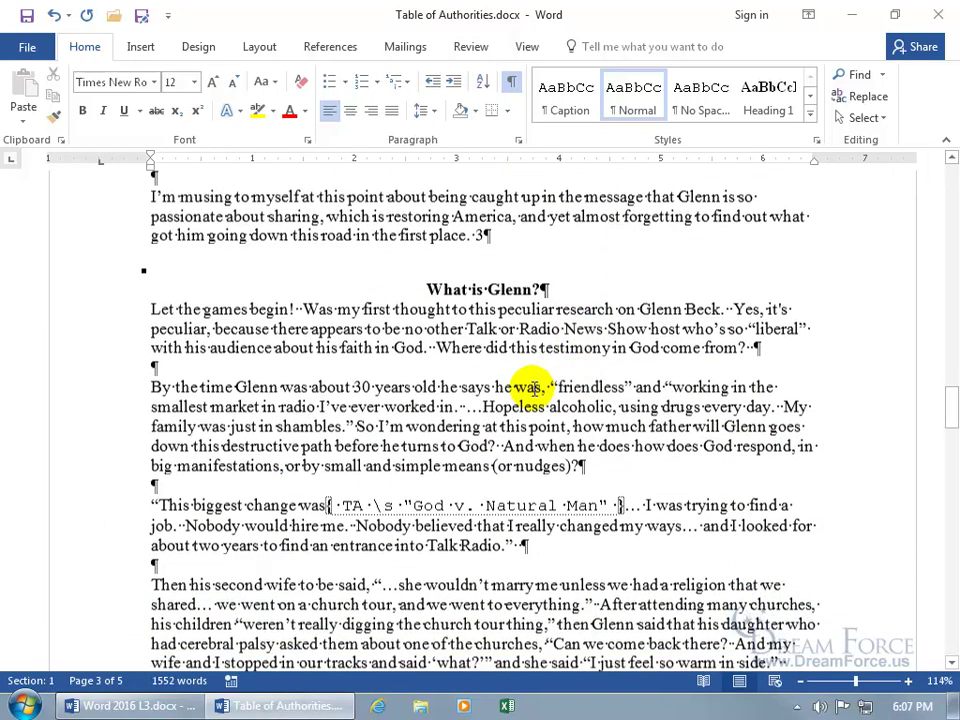
left_click(159, 484)
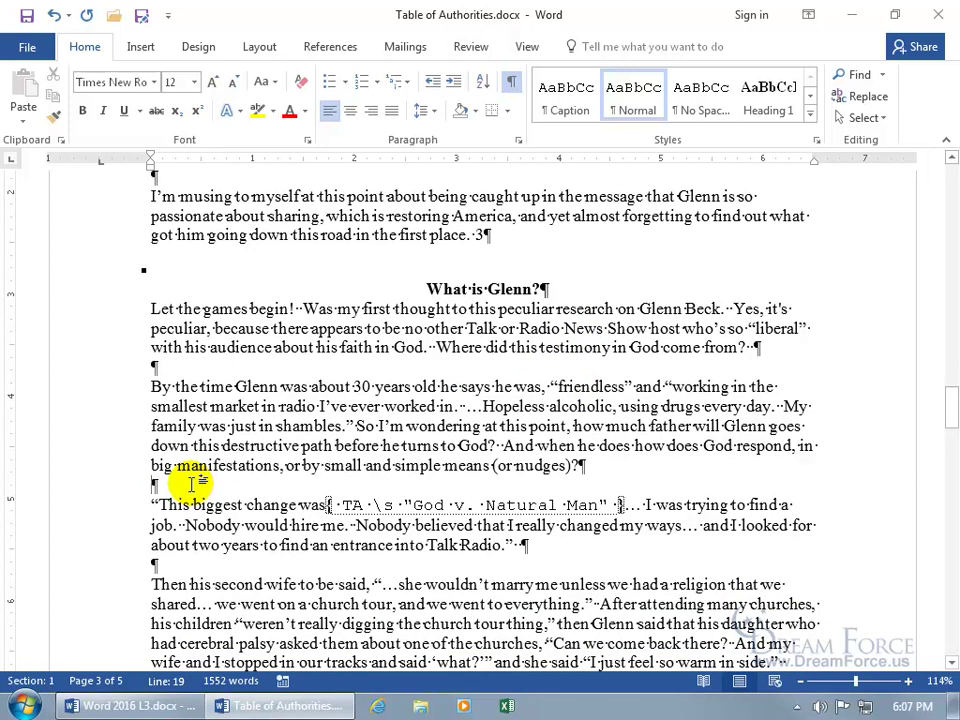
key("ctrl+Return")
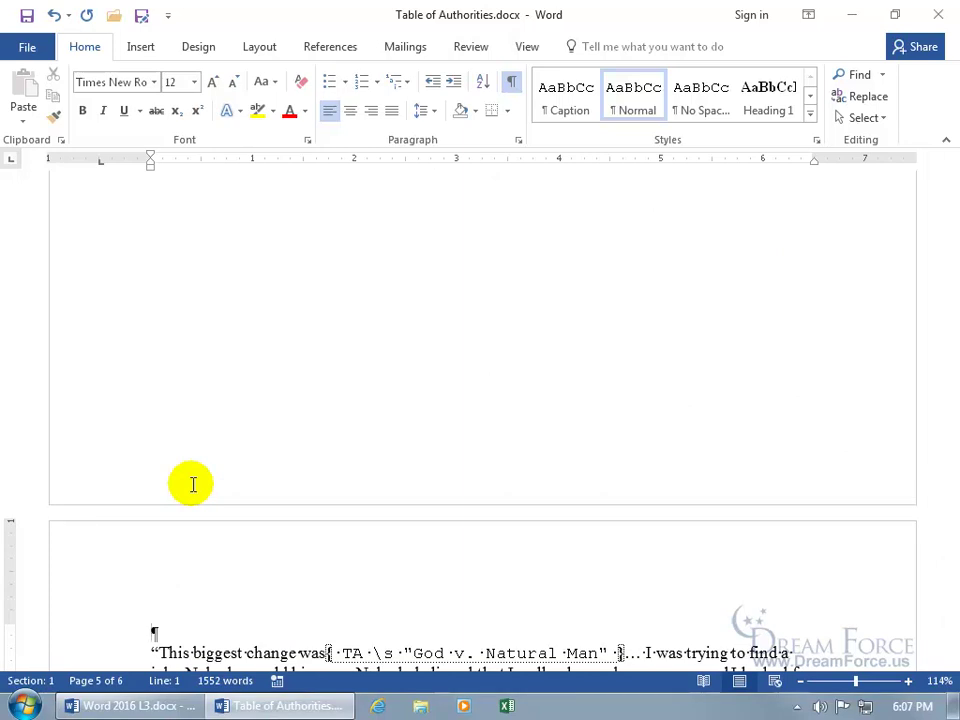
key("ctrl+Home")
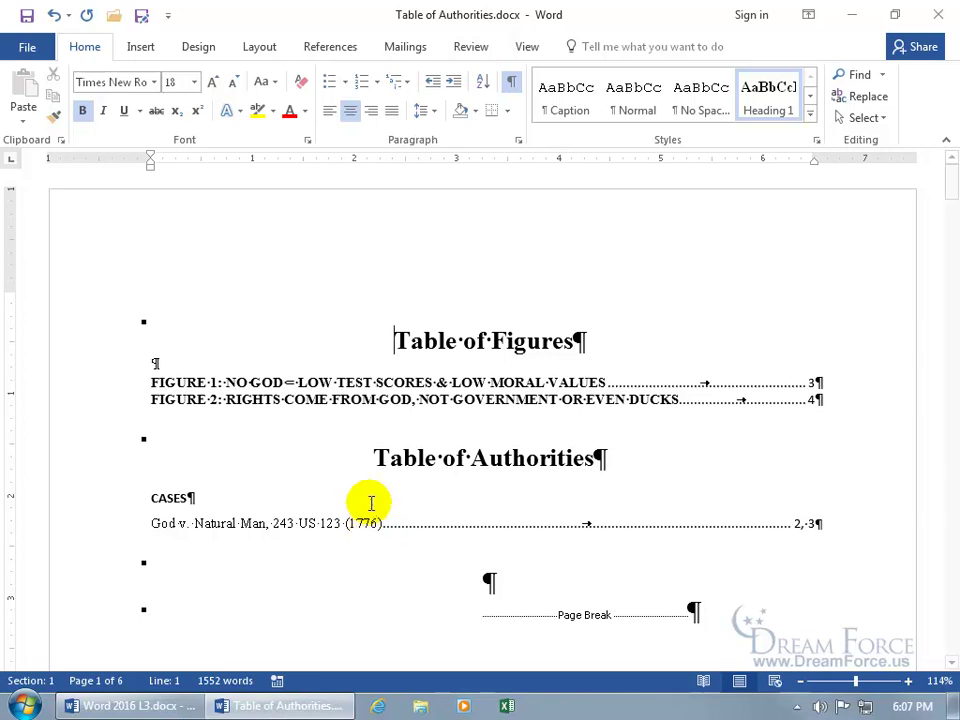
Hide formatting marks and update the Table of Authorities to list God v. Man on pages 2, 5.
left_click(511, 86)
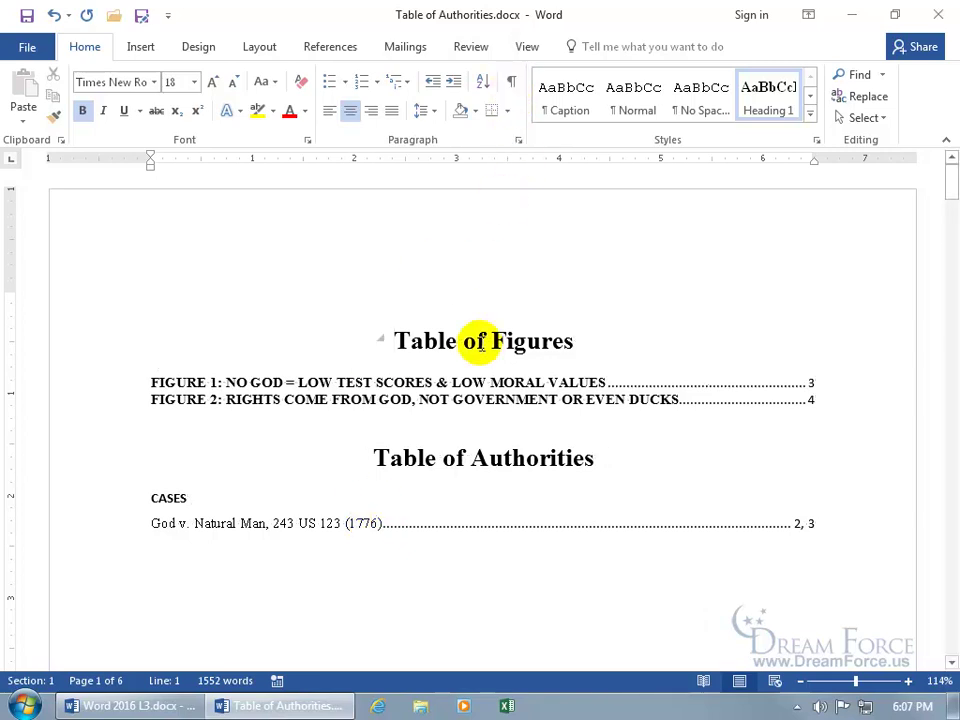
right_click(345, 524)
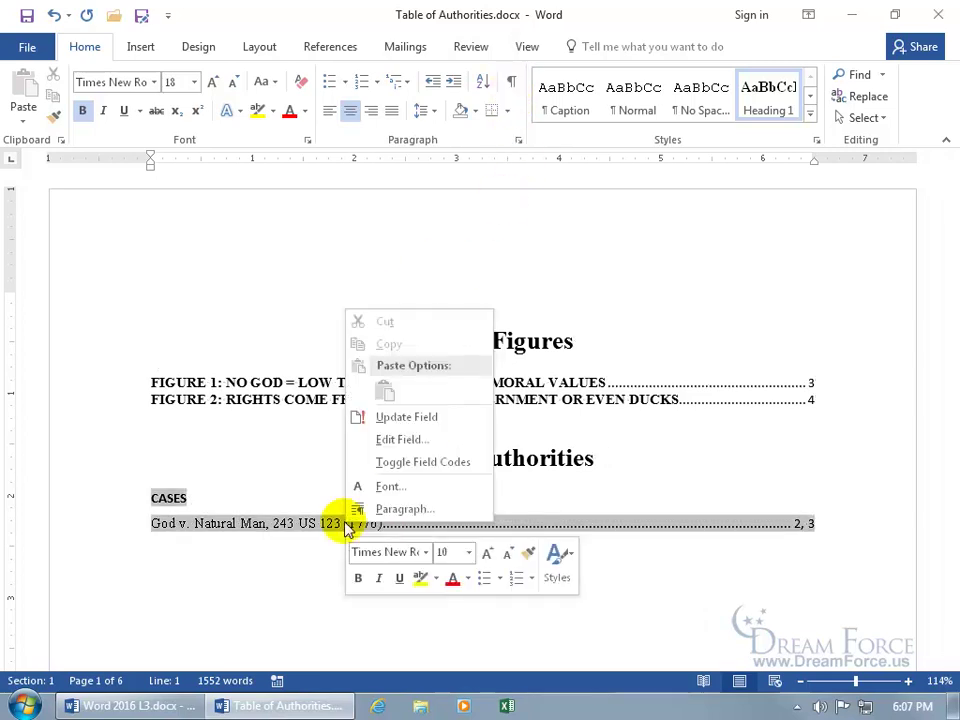
left_click(416, 425)
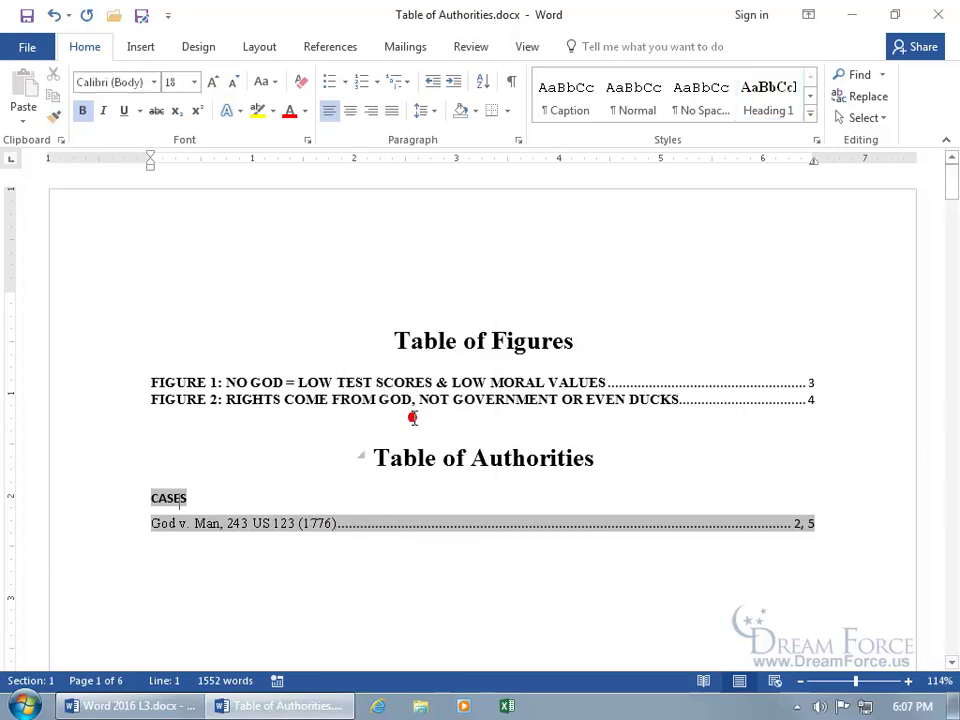